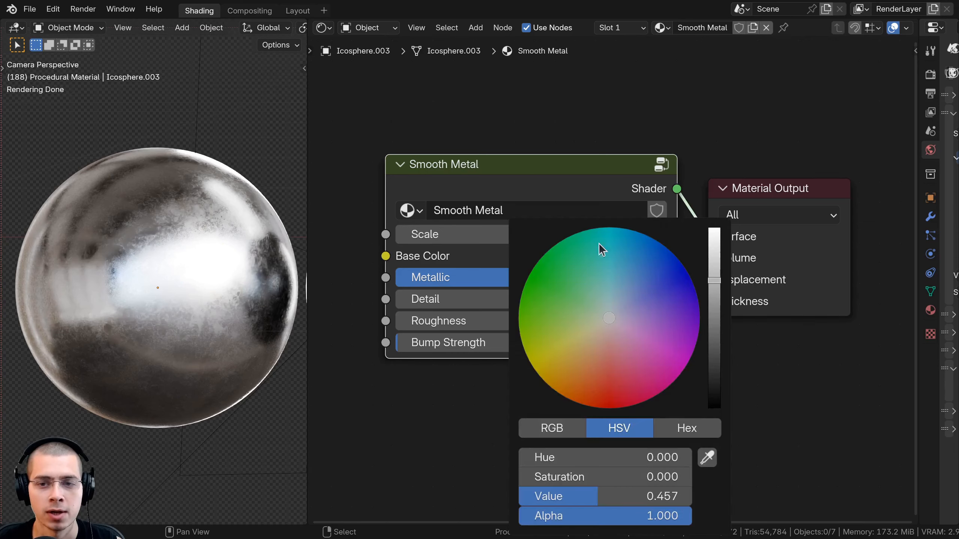
# Try different hues and brightness levels for the Smooth Metal base color
pyautogui.click(607, 249)
pyautogui.click(575, 250)
pyautogui.moveTo(574, 249); pyautogui.dragTo(551, 291)
pyautogui.press('BackSpace')
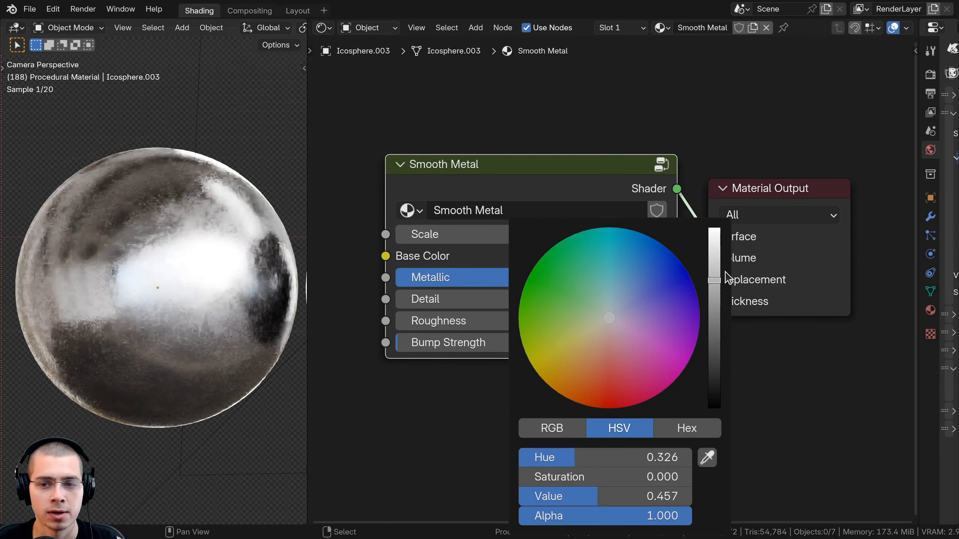
pyautogui.moveTo(716, 280)
pyautogui.mouseDown()
pyautogui.moveTo(715, 269)
pyautogui.moveTo(714, 281)
pyautogui.mouseUp()
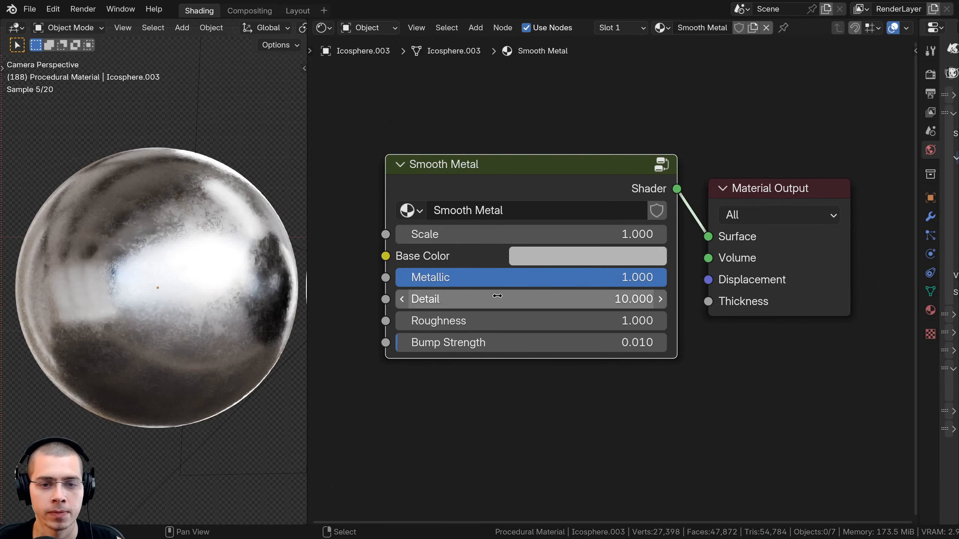
# Try Metallic 0 with a dark grey base color on the Smooth Metal material, and undo both changes
pyautogui.moveTo(623, 277); pyautogui.dragTo(665, 277)
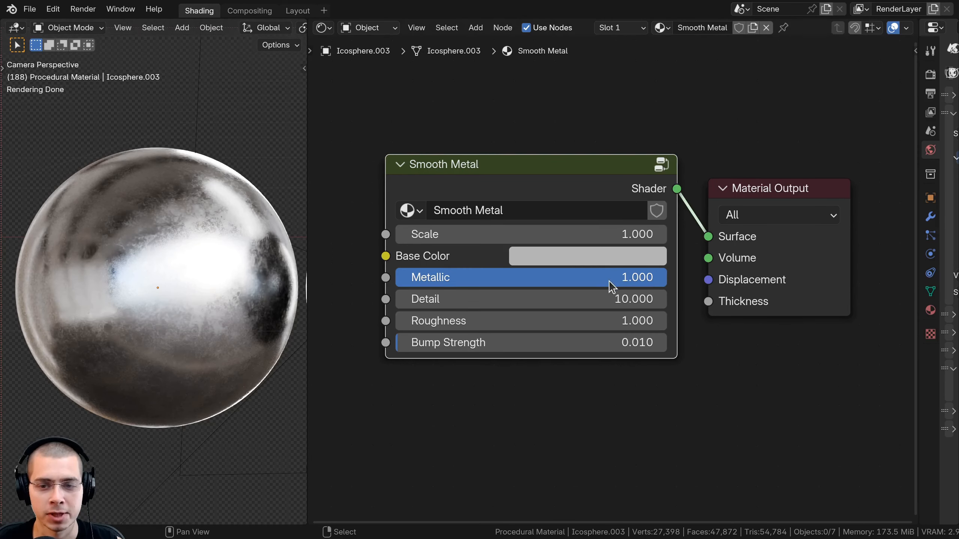
pyautogui.moveTo(633, 285); pyautogui.dragTo(396, 277)
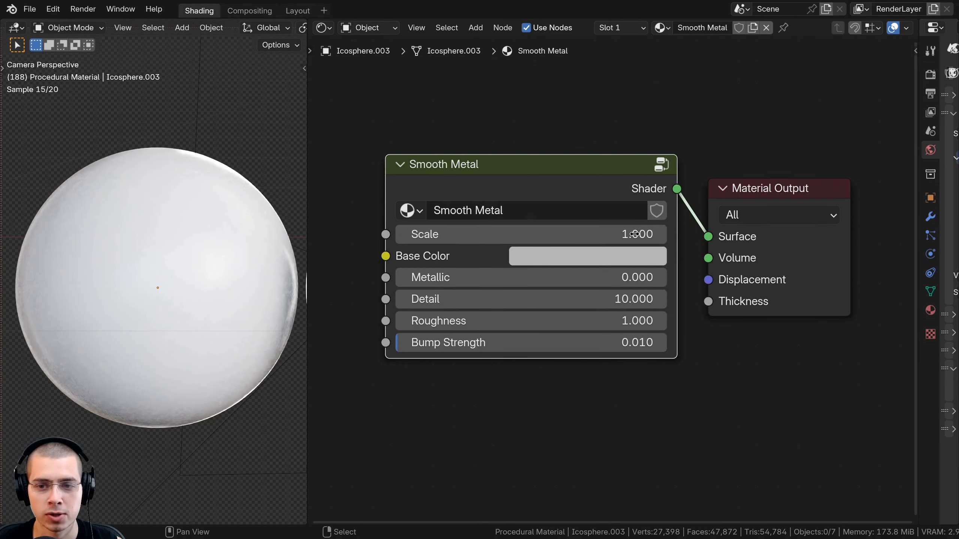
pyautogui.click(644, 257)
pyautogui.click(713, 345)
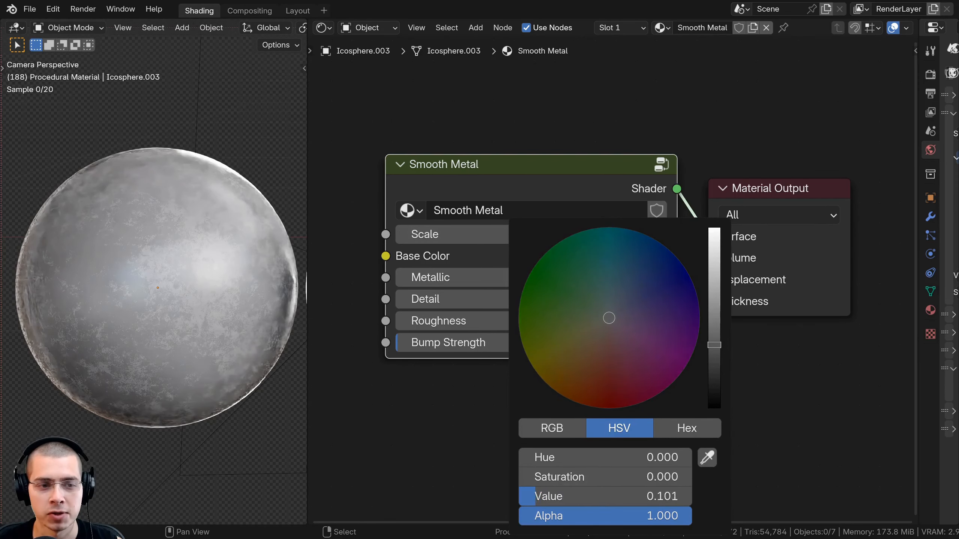
pyautogui.click(715, 362)
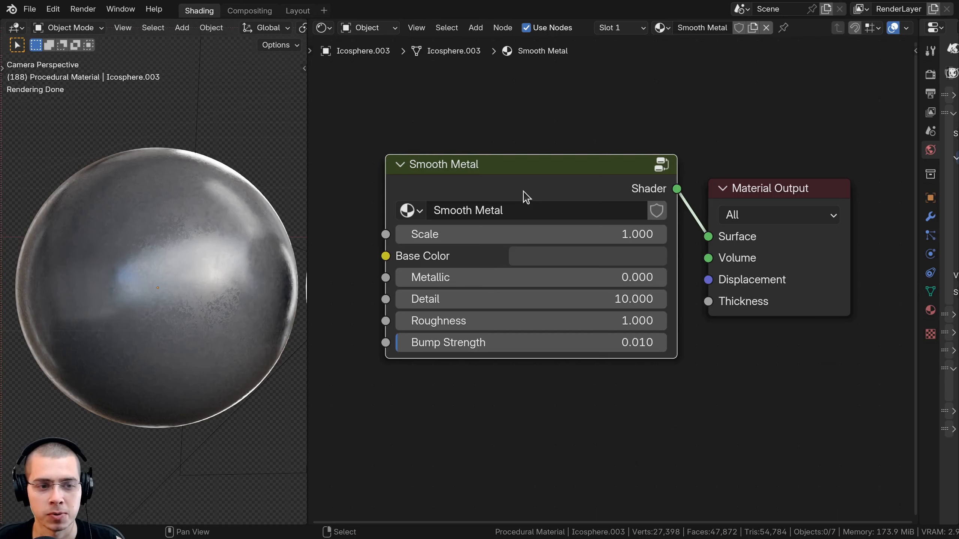
pyautogui.hotkey('ctrl', 'z')
pyautogui.hotkey('ctrl', 'z')
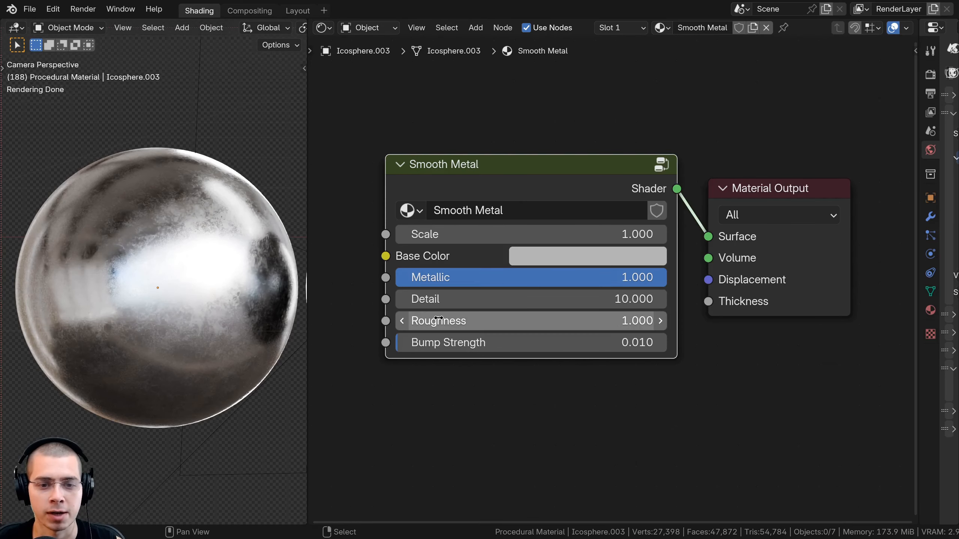
# Try other Detail and Roughness values on the Smooth Metal material and restore the originals
pyautogui.moveTo(576, 302)
pyautogui.mouseDown()
pyautogui.moveTo(539, 302)
pyautogui.moveTo(595, 302)
pyautogui.mouseUp()
pyautogui.rightClick(577, 302)
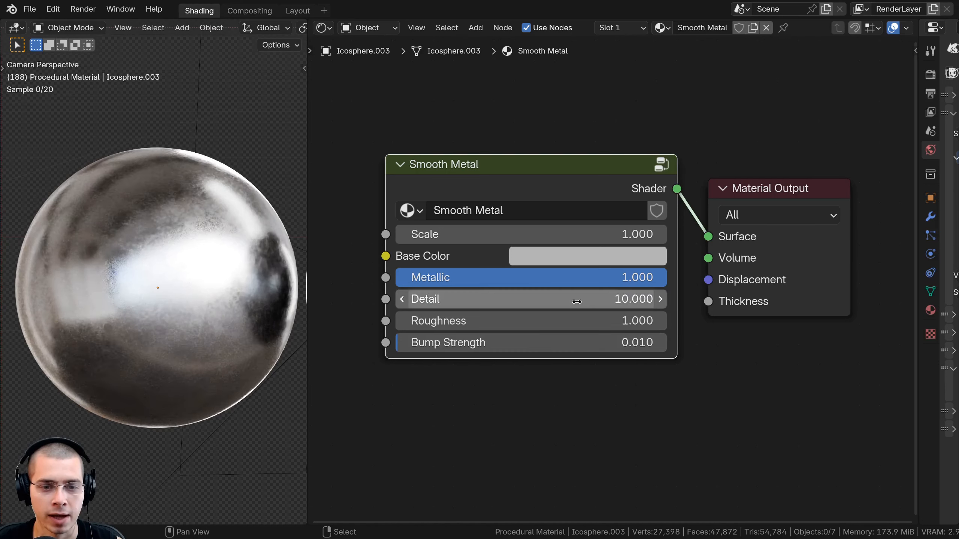
pyautogui.moveTo(515, 321); pyautogui.dragTo(744, 343)
pyautogui.rightClick(516, 320)
pyautogui.press('BackSpace')
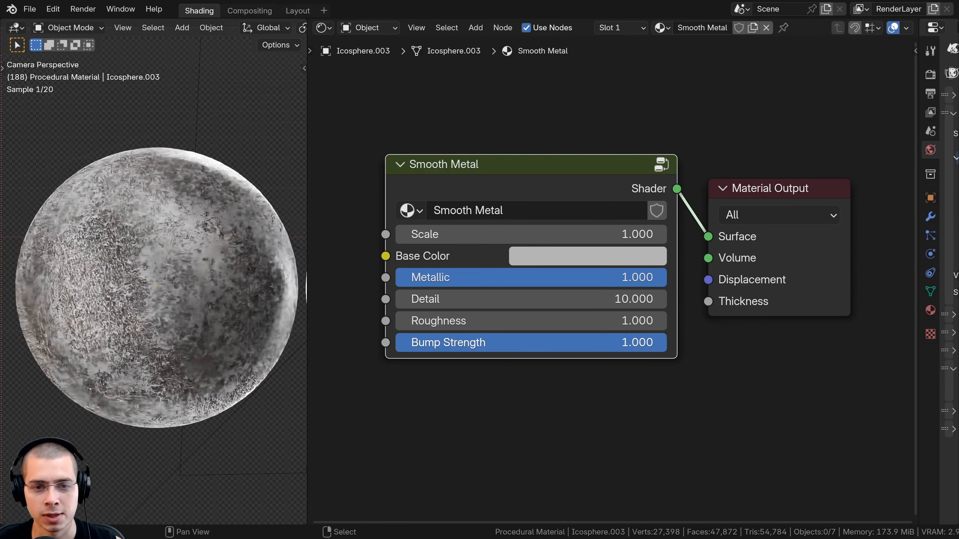
# Try different Bump Strength values on the Smooth Metal material and restore the original
pyautogui.moveTo(667, 342); pyautogui.dragTo(441, 343)
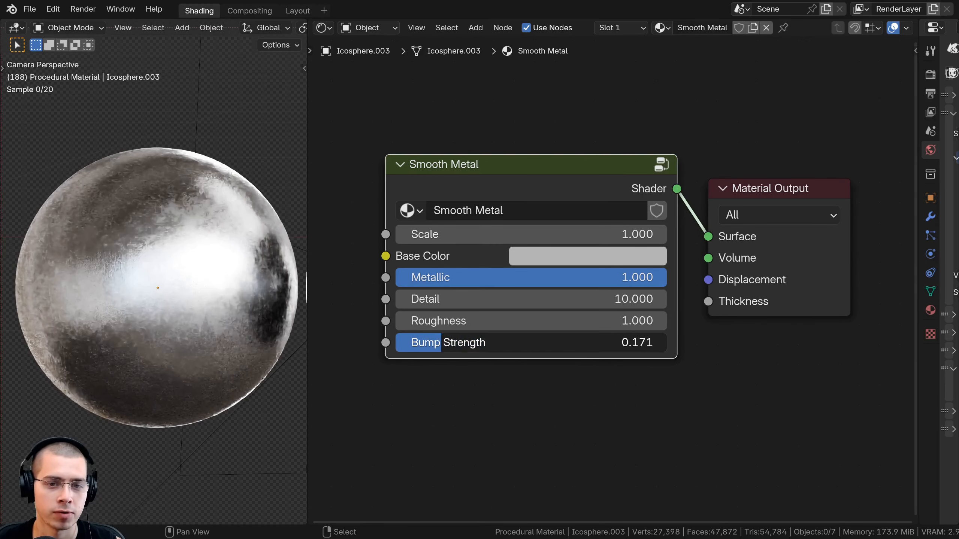
pyautogui.moveTo(527, 343); pyautogui.dragTo(666, 343)
pyautogui.rightClick(665, 343)
# Select the neighbouring sphere with the Brushed Chrome material and bring its full node into view
pyautogui.scroll(-2, 185, 290)
pyautogui.keyDown('shift'); pyautogui.moveTo(156, 293); pyautogui.dragTo(2, 287, button='middle'); pyautogui.keyUp('shift')
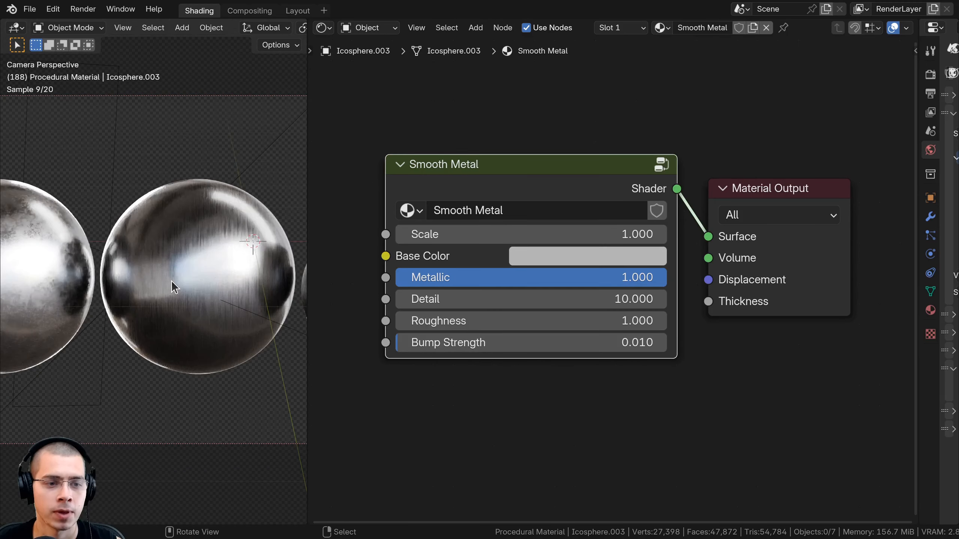
pyautogui.click(173, 286)
pyautogui.keyDown('shift'); pyautogui.moveTo(237, 278); pyautogui.dragTo(203, 284, button='middle'); pyautogui.keyUp('shift')
pyautogui.scroll(2, 205, 287)
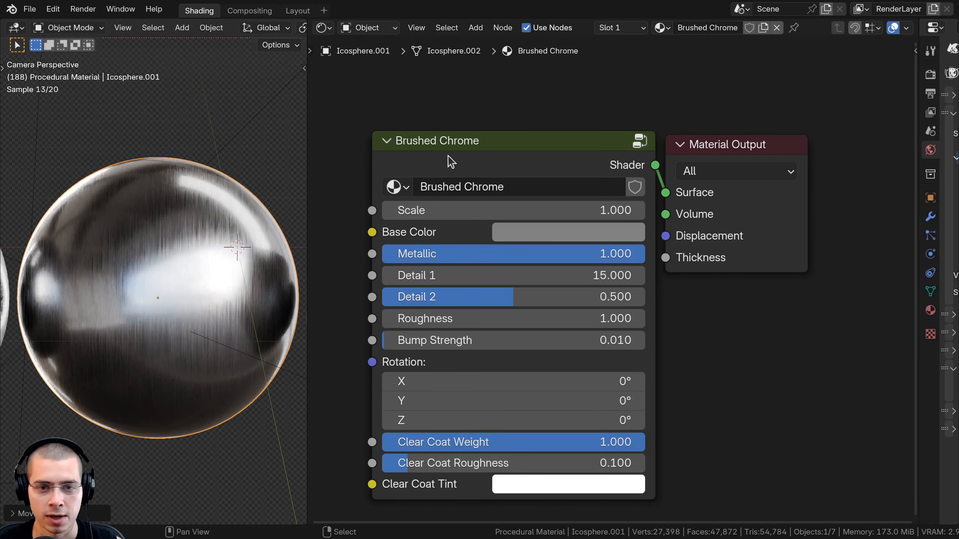
pyautogui.moveTo(432, 150); pyautogui.dragTo(434, 107, button='middle')
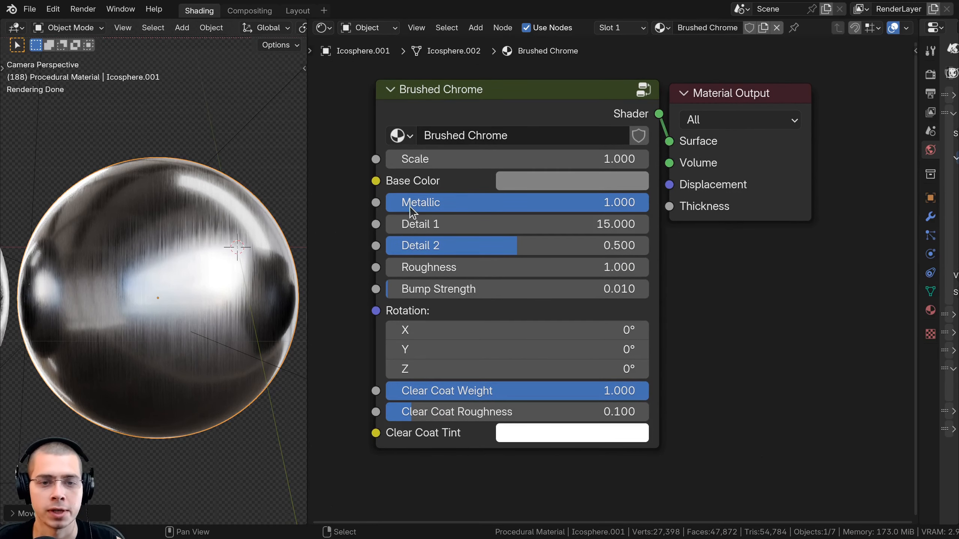
# Try other Scale and Base Color values on the Brushed Chrome material
pyautogui.moveTo(410, 159); pyautogui.dragTo(437, 159)
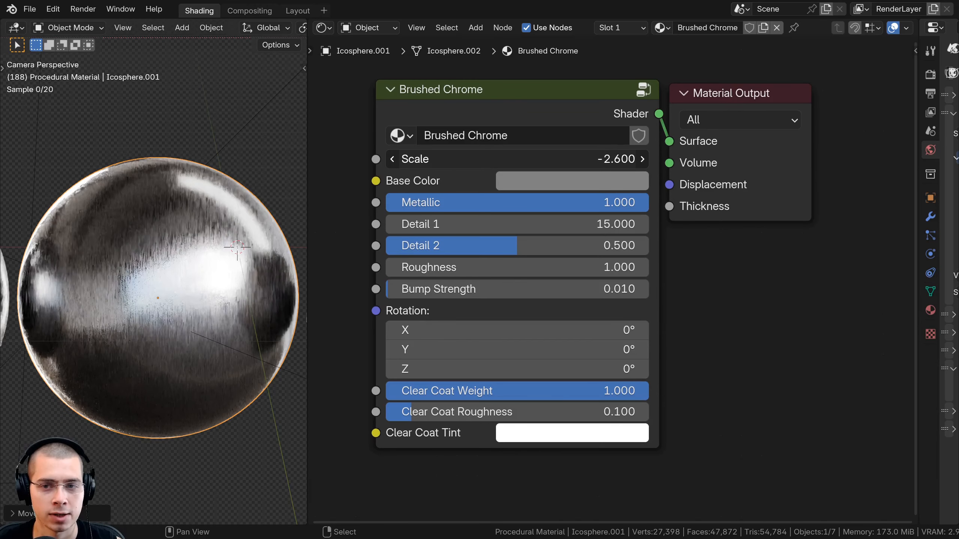
pyautogui.click(572, 182)
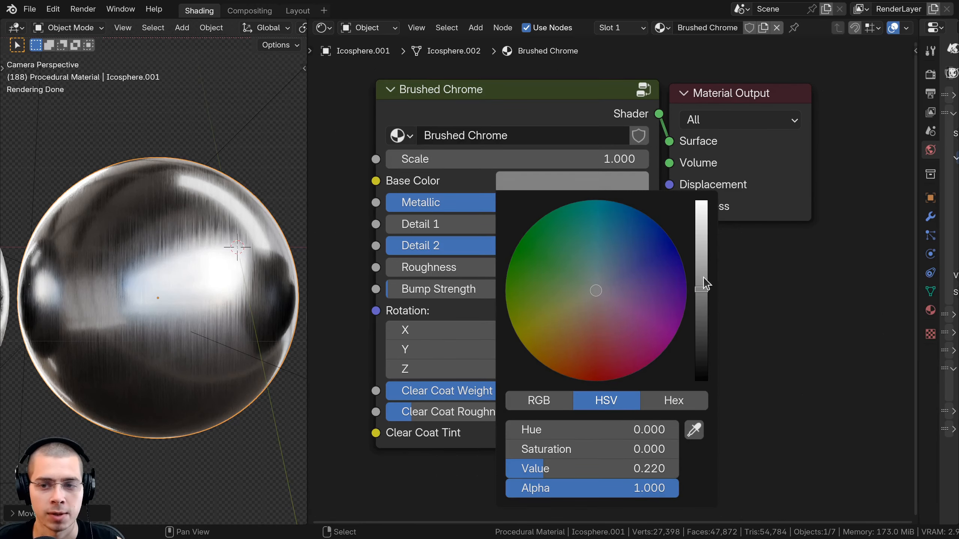
pyautogui.moveTo(701, 279)
pyautogui.mouseDown()
pyautogui.moveTo(702, 307)
pyautogui.moveTo(701, 289)
pyautogui.mouseUp()
pyautogui.moveTo(597, 292); pyautogui.dragTo(618, 284)
pyautogui.press('Escape')
# Try Metallic 0 on the Brushed Chrome material and return it to 1
pyautogui.moveTo(541, 201)
pyautogui.mouseDown()
pyautogui.moveTo(279, 201)
pyautogui.moveTo(541, 201)
pyautogui.mouseUp()
pyautogui.moveTo(641, 210); pyautogui.dragTo(115, 204)
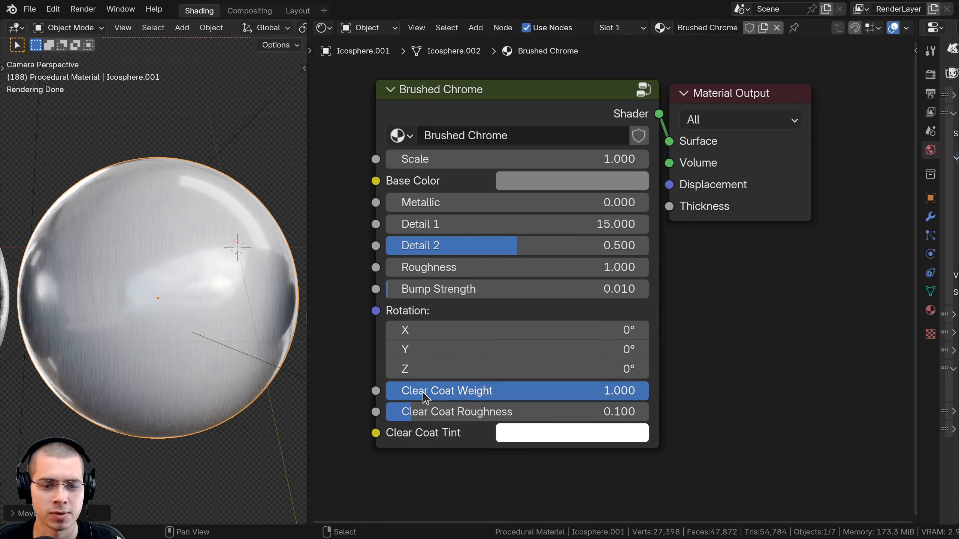
pyautogui.moveTo(431, 206); pyautogui.dragTo(656, 206)
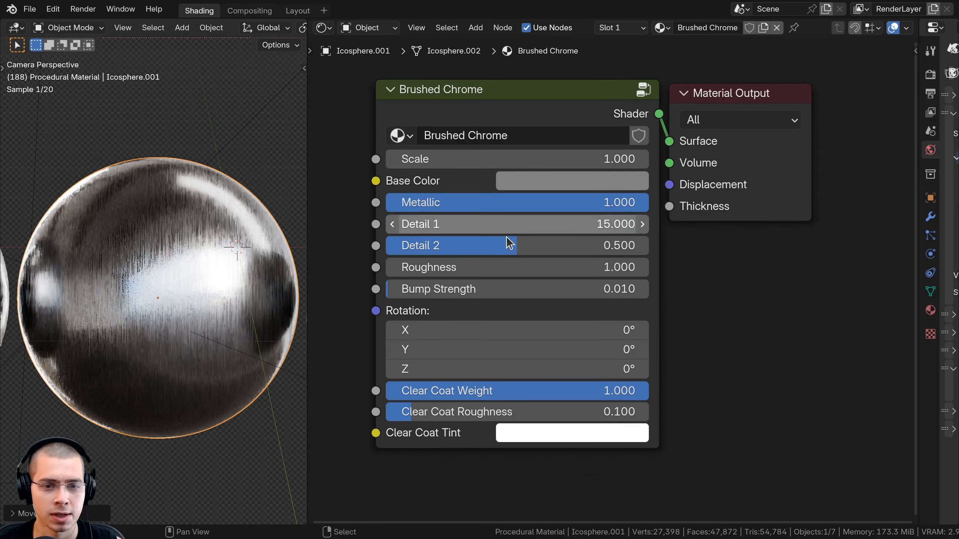
# Try another Detail 2 value and Roughness 2 on Brushed Chrome, and inspect the sphere from several angles
pyautogui.moveTo(507, 242)
pyautogui.mouseDown()
pyautogui.moveTo(544, 242)
pyautogui.moveTo(428, 246)
pyautogui.moveTo(570, 245)
pyautogui.moveTo(517, 245)
pyautogui.mouseUp()
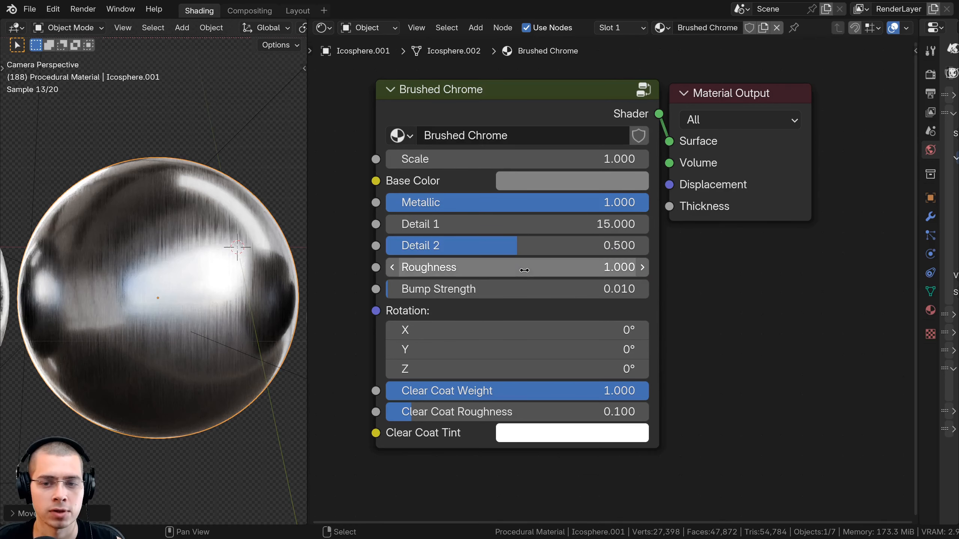
pyautogui.moveTo(577, 267)
pyautogui.mouseDown()
pyautogui.moveTo(611, 267)
pyautogui.moveTo(479, 268)
pyautogui.moveTo(563, 268)
pyautogui.mouseUp()
pyautogui.rightClick(522, 267)
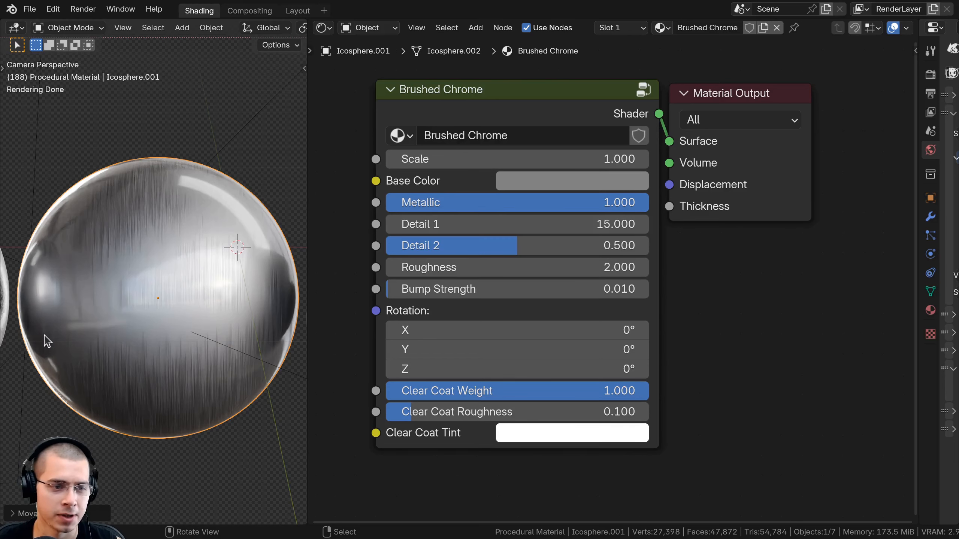
pyautogui.moveTo(73, 267); pyautogui.dragTo(111, 260, button='middle')
pyautogui.scroll(10, 140, 276)
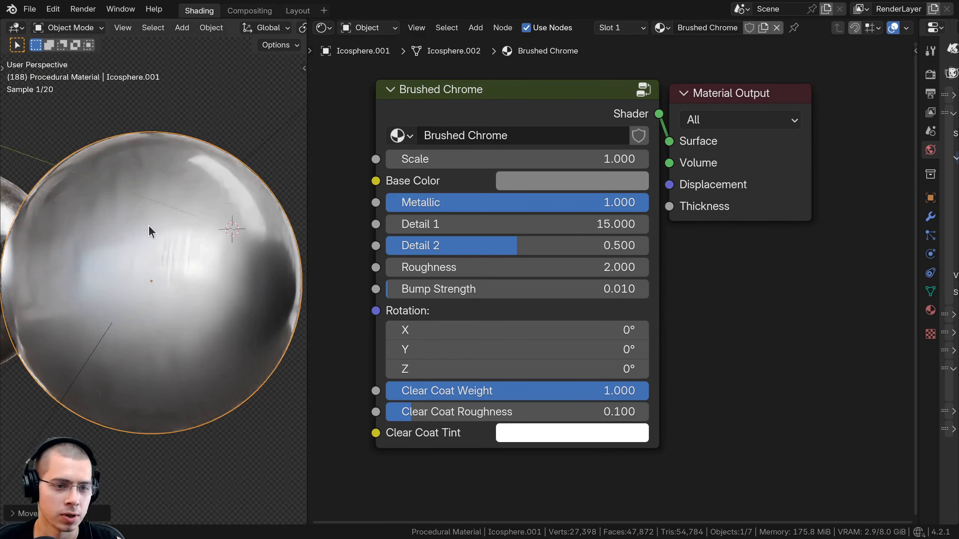
pyautogui.moveTo(148, 225); pyautogui.dragTo(56, 183, button='middle')
pyautogui.moveTo(127, 187)
pyautogui.mouseDown(button='middle')
pyautogui.moveTo(225, 200)
pyautogui.moveTo(228, 184)
pyautogui.moveTo(164, 210)
pyautogui.mouseUp(button='middle')
pyautogui.press('KP_0')
# Try other Roughness, Bump Strength and Rotation values on the Brushed Chrome material and restore the originals
pyautogui.moveTo(459, 269)
pyautogui.keyDown('ctrl'); pyautogui.mouseDown()
pyautogui.moveTo(415, 269)
pyautogui.moveTo(437, 269)
pyautogui.moveTo(437, 289)
pyautogui.moveTo(575, 289)
pyautogui.moveTo(389, 288)
pyautogui.mouseUp(); pyautogui.keyUp('ctrl')
pyautogui.moveTo(463, 339)
pyautogui.mouseDown()
pyautogui.moveTo(494, 350)
pyautogui.moveTo(481, 350)
pyautogui.moveTo(564, 350)
pyautogui.moveTo(490, 350)
pyautogui.moveTo(559, 349)
pyautogui.moveTo(524, 350)
pyautogui.mouseUp()
pyautogui.rightClick(460, 349)
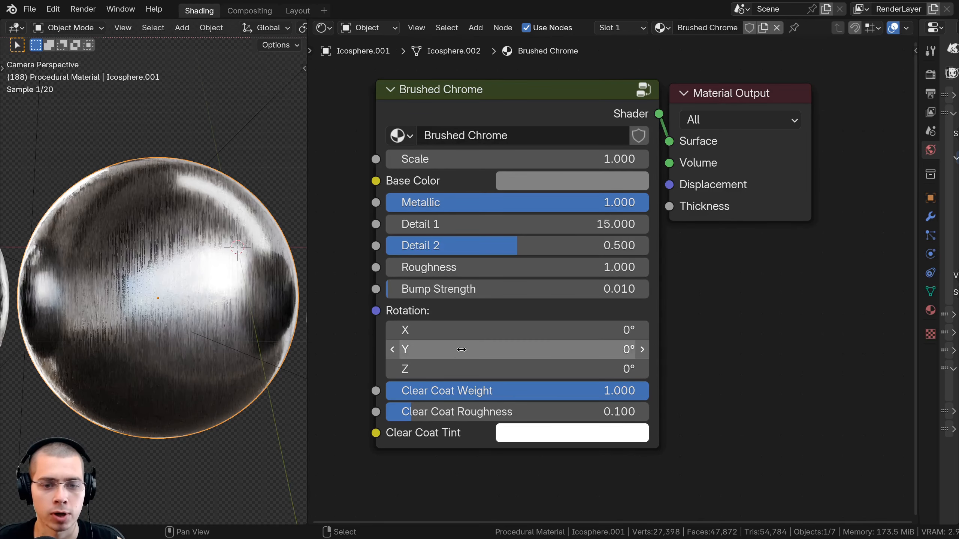
# Try different Clear Coat Weight, Clear Coat Roughness and Clear Coat Tint settings on the Brushed Chrome material
pyautogui.moveTo(498, 392); pyautogui.dragTo(648, 392)
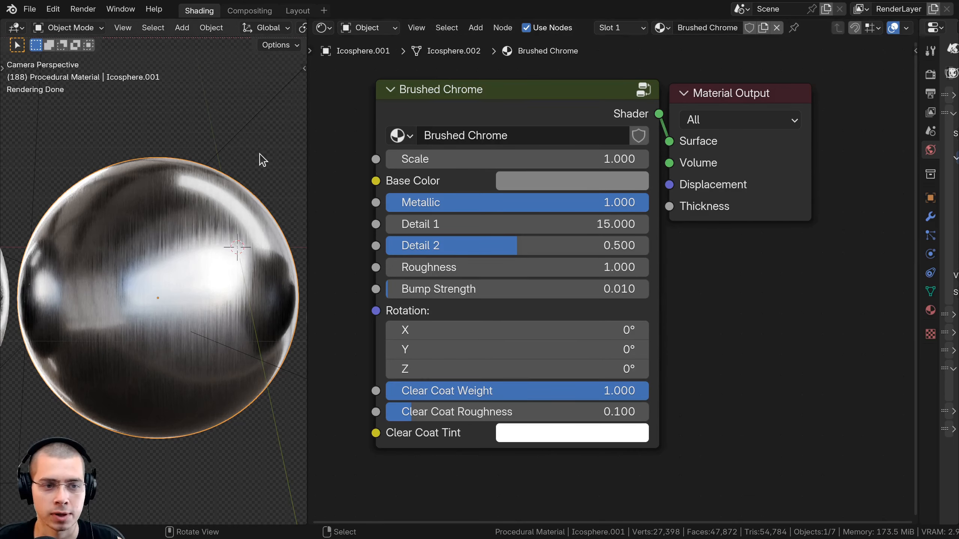
pyautogui.moveTo(437, 411); pyautogui.dragTo(412, 411)
pyautogui.click(535, 435)
pyautogui.moveTo(621, 208); pyautogui.dragTo(590, 255)
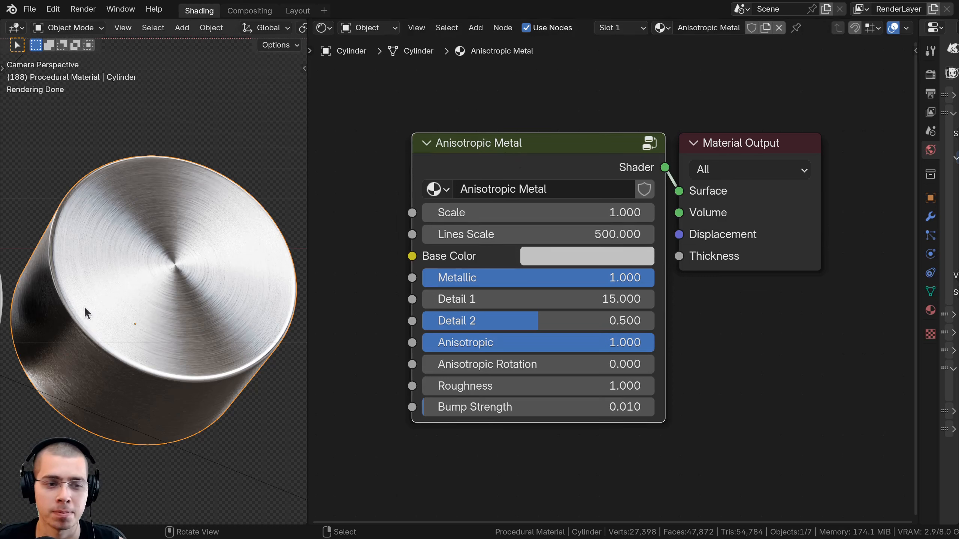
# Examine the circular brushed lines and highlights on the Anisotropic Metal cylinder's flat face up close
pyautogui.scroll(2, 189, 328)
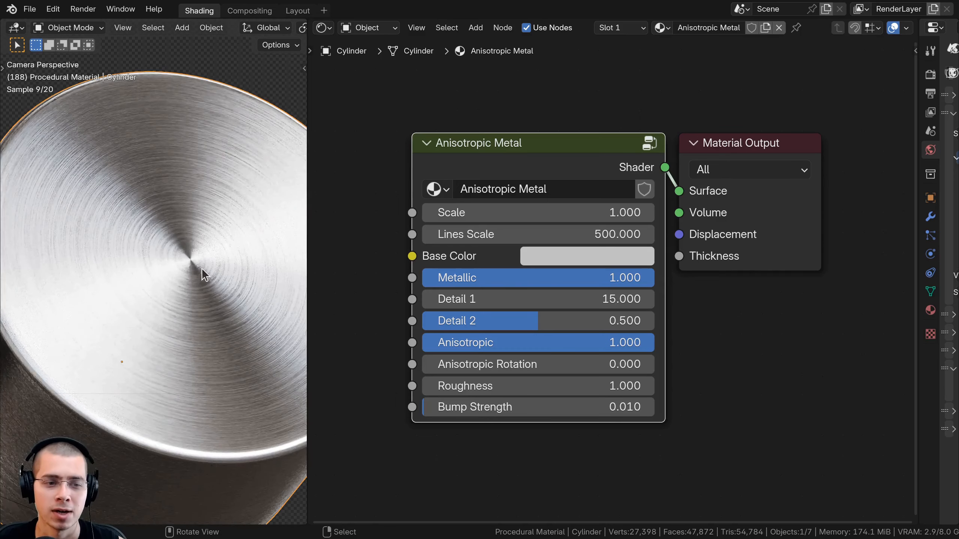
pyautogui.keyDown('shift'); pyautogui.moveTo(202, 268); pyautogui.dragTo(176, 285, button='middle'); pyautogui.keyUp('shift')
pyautogui.scroll(1, 176, 285)
pyautogui.scroll(-2, 164, 290)
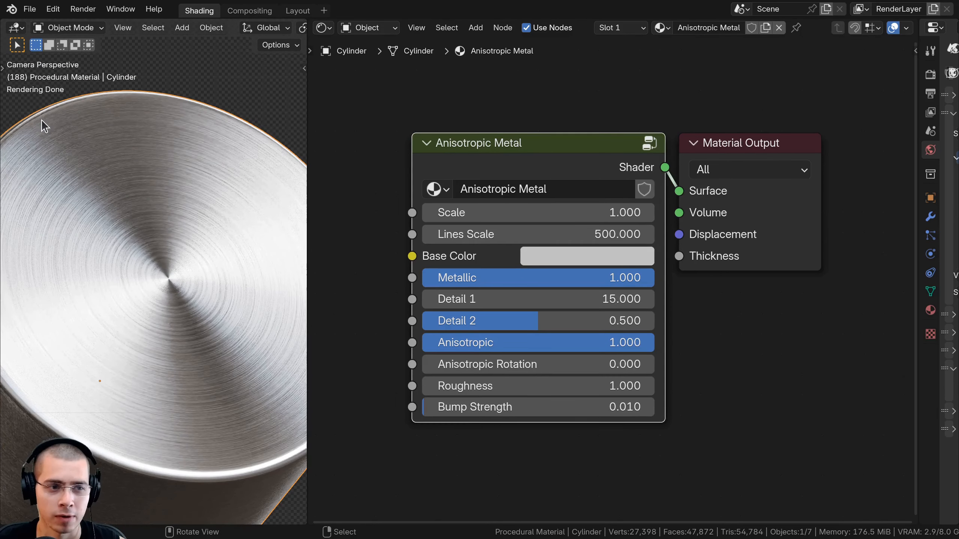
pyautogui.scroll(-2, 178, 289)
pyautogui.keyDown('shift'); pyautogui.moveTo(196, 256); pyautogui.dragTo(207, 234, button='middle'); pyautogui.keyUp('shift')
pyautogui.scroll(-1, 207, 233)
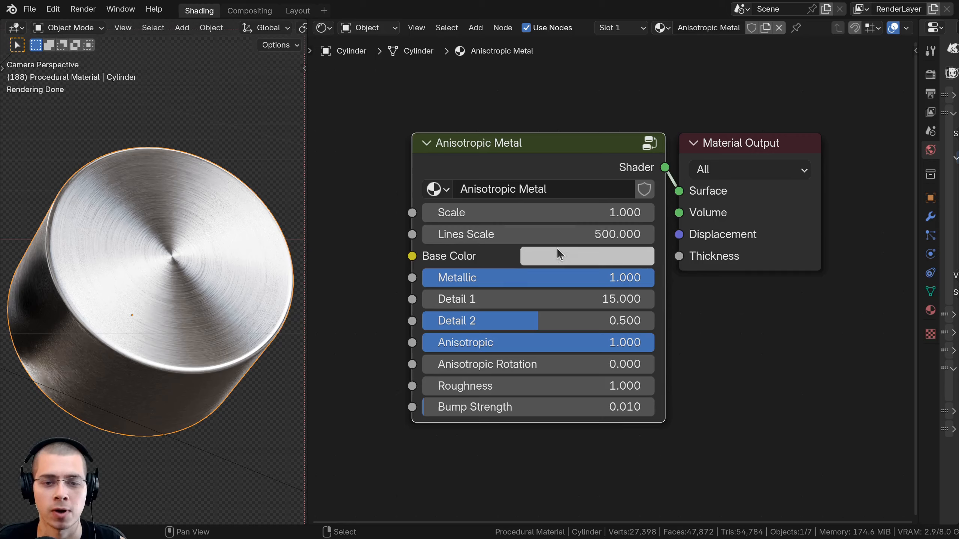
# Try other Scale and Lines Scale values on the Anisotropic Metal material and cancel the changes
pyautogui.moveTo(556, 213)
pyautogui.mouseDown()
pyautogui.moveTo(596, 213)
pyautogui.moveTo(547, 213)
pyautogui.moveTo(559, 235)
pyautogui.moveTo(616, 234)
pyautogui.moveTo(594, 235)
pyautogui.mouseUp()
pyautogui.rightClick(556, 213)
pyautogui.rightClick(594, 235)
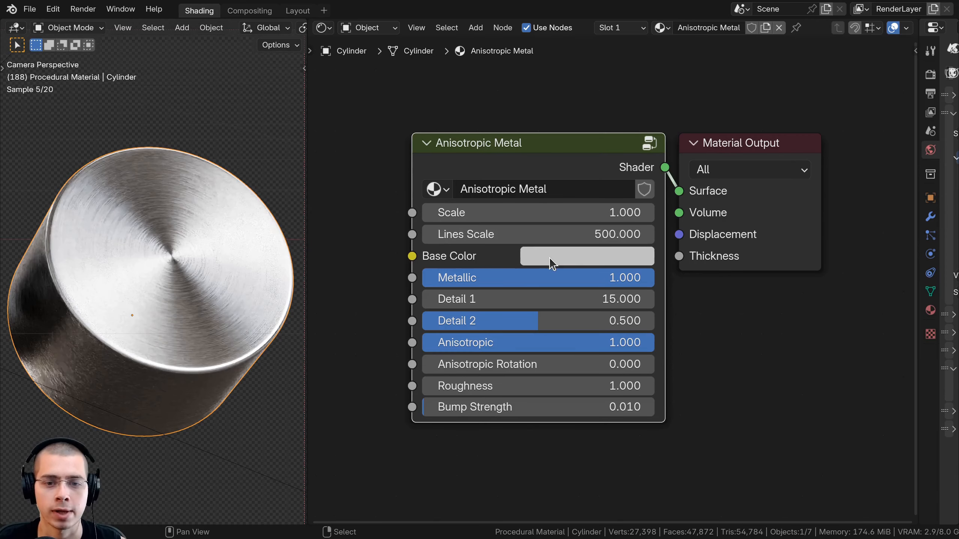
# Try other Base Color, Metallic and Detail settings on the Anisotropic Metal material
pyautogui.click(549, 257)
pyautogui.moveTo(725, 272); pyautogui.dragTo(725, 278)
pyautogui.rightClick(725, 278)
pyautogui.moveTo(612, 289); pyautogui.dragTo(575, 284)
pyautogui.rightClick(575, 284)
pyautogui.moveTo(652, 278)
pyautogui.mouseDown()
pyautogui.moveTo(423, 278)
pyautogui.moveTo(654, 278)
pyautogui.mouseUp()
pyautogui.moveTo(494, 292); pyautogui.dragTo(625, 321)
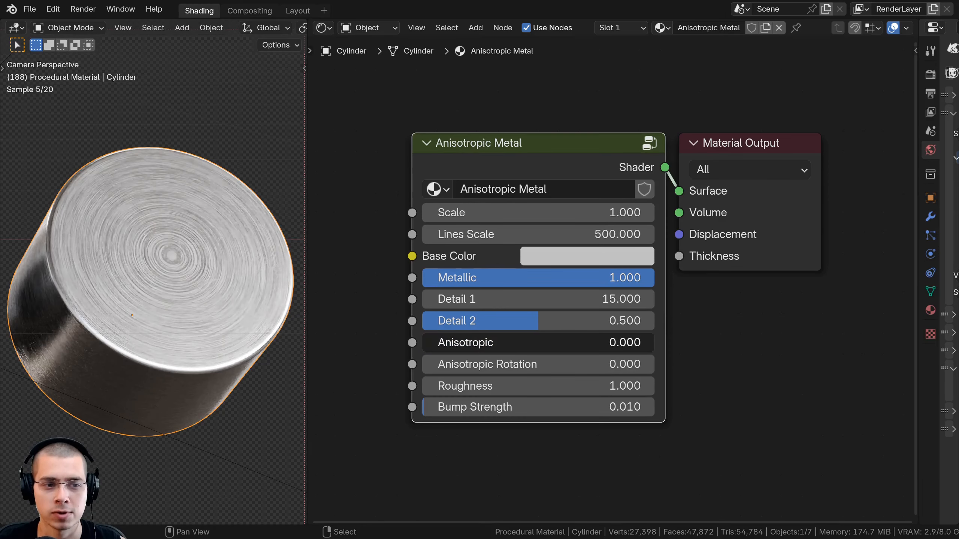
# Try Anisotropic 0 and other Anisotropic Rotation, Roughness and Bump Strength values on the Anisotropic Metal material
pyautogui.moveTo(528, 343); pyautogui.dragTo(423, 343)
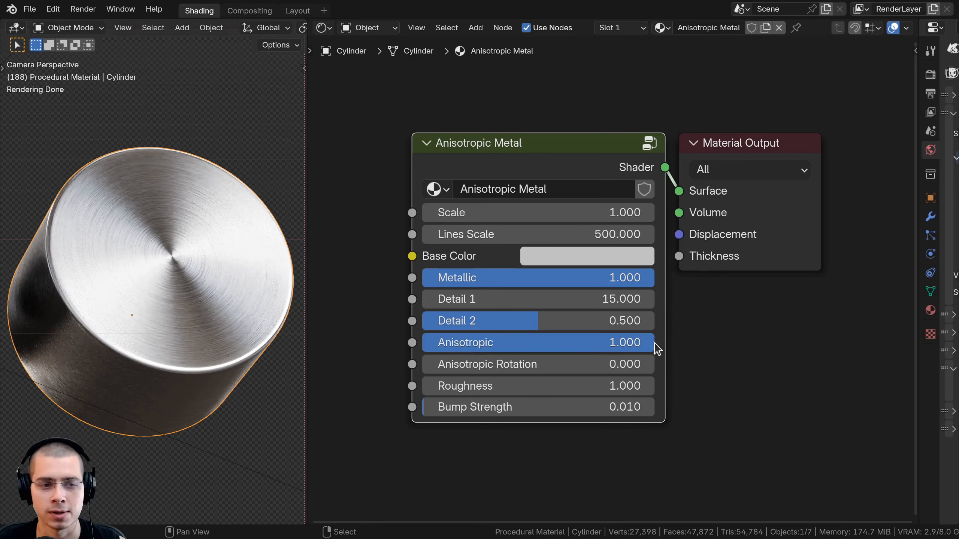
pyautogui.moveTo(498, 364); pyautogui.dragTo(446, 365)
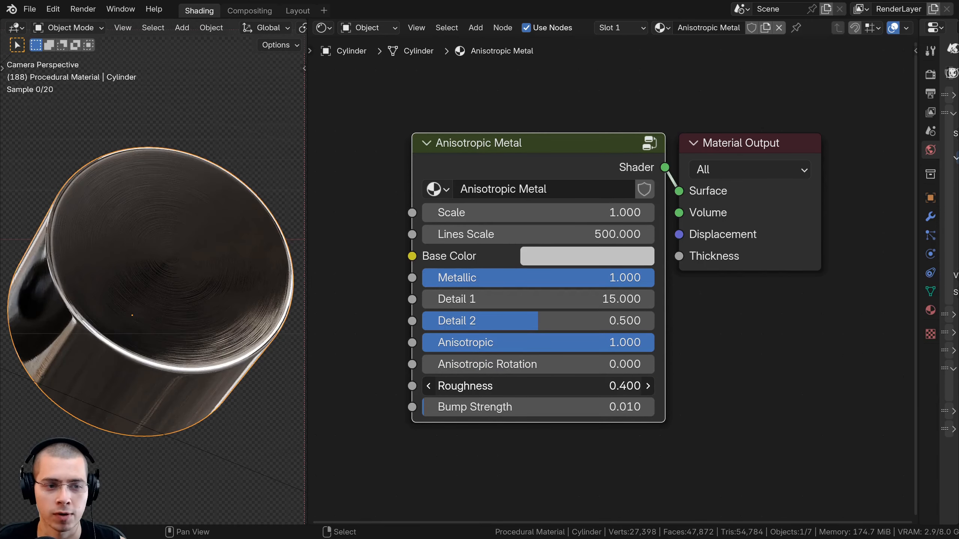
pyautogui.moveTo(480, 407)
pyautogui.mouseDown()
pyautogui.moveTo(558, 407)
pyautogui.moveTo(445, 407)
pyautogui.moveTo(471, 407)
pyautogui.mouseUp()
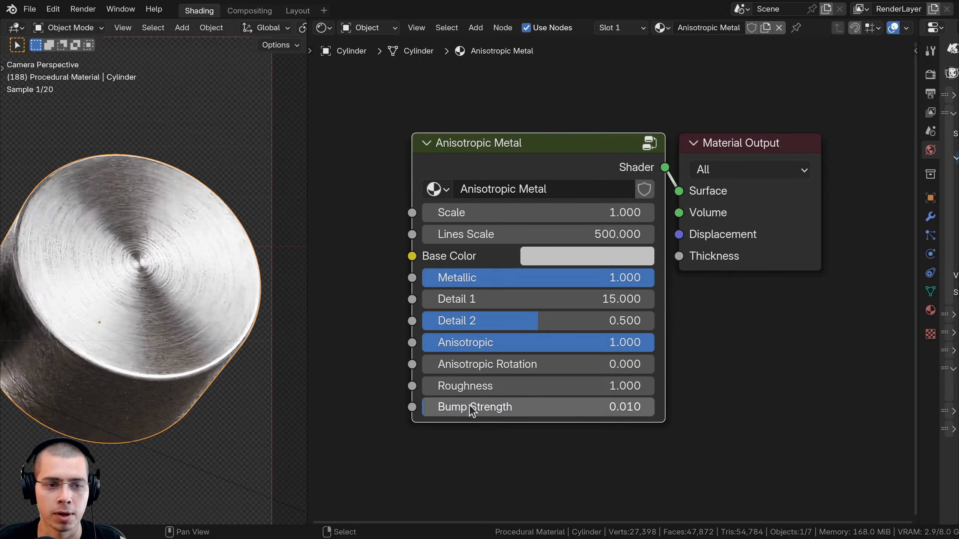
pyautogui.scroll(-3, 71, 330)
pyautogui.keyDown('shift'); pyautogui.moveTo(69, 324); pyautogui.dragTo(229, 324, button='middle'); pyautogui.keyUp('shift')
pyautogui.scroll(-2, 247, 317)
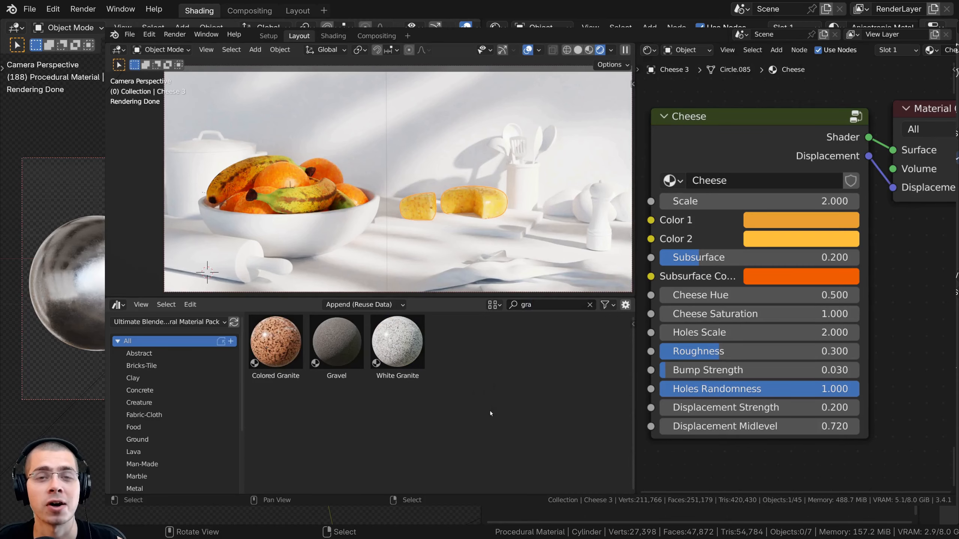
# Browse the material assets in the Rock, Lava, Space and Ground categories of the asset library
pyautogui.click(393, 339)
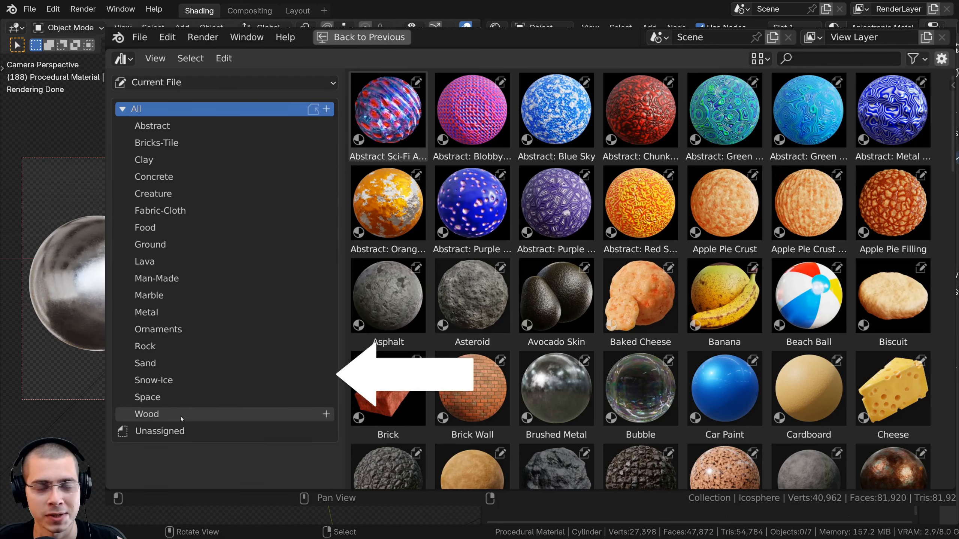
pyautogui.click(166, 344)
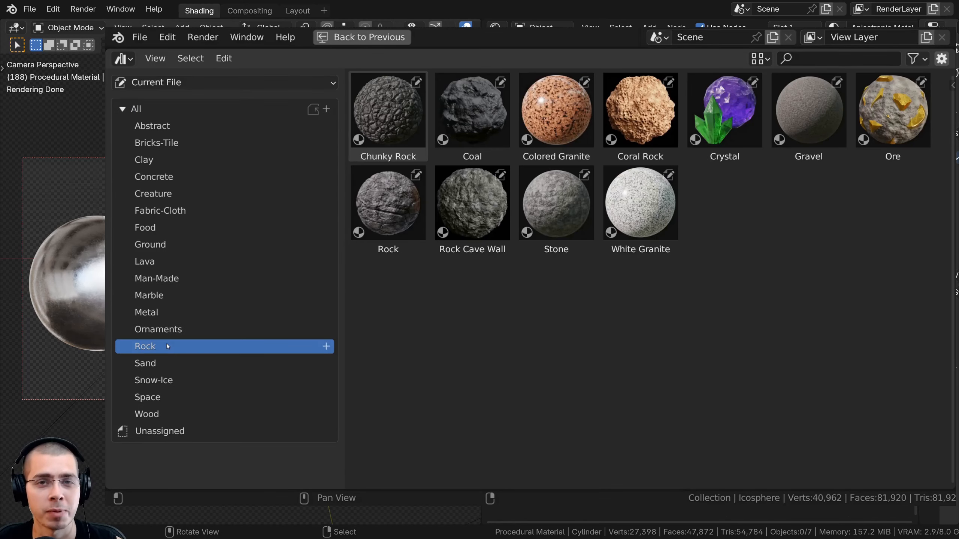
pyautogui.click(160, 266)
pyautogui.click(162, 402)
pyautogui.click(158, 246)
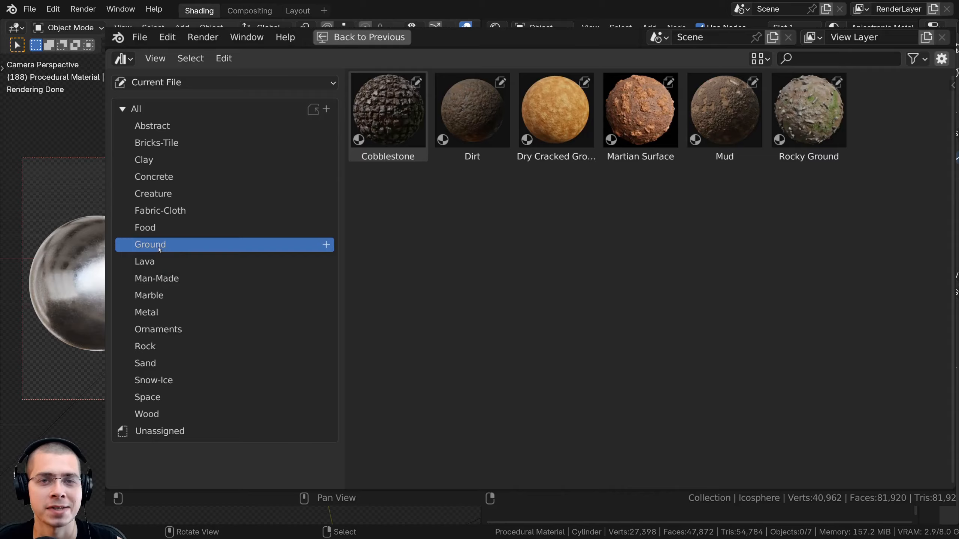
# Browse the material assets in the Abstract, Food, Wood and Ornaments categories of the asset library
pyautogui.click(205, 127)
pyautogui.click(186, 227)
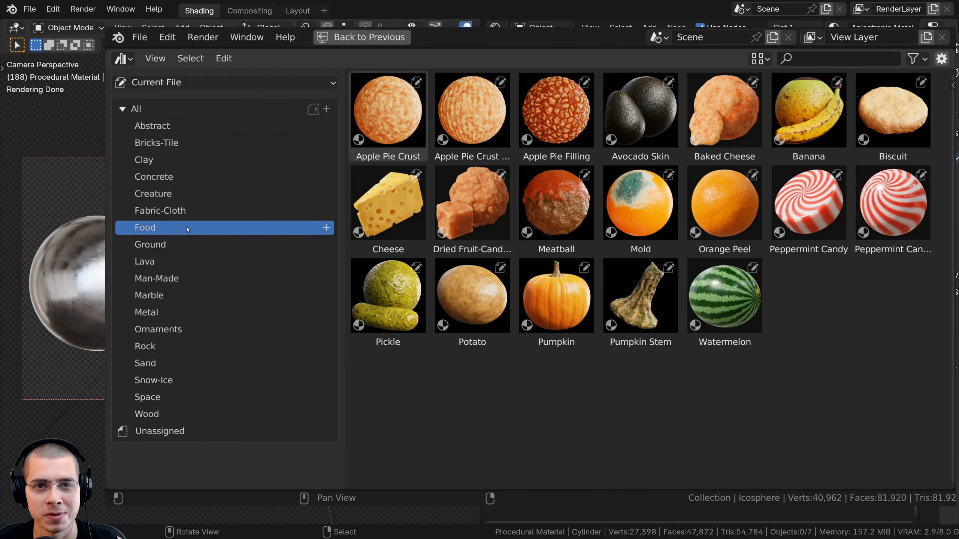
pyautogui.click(178, 414)
pyautogui.click(184, 331)
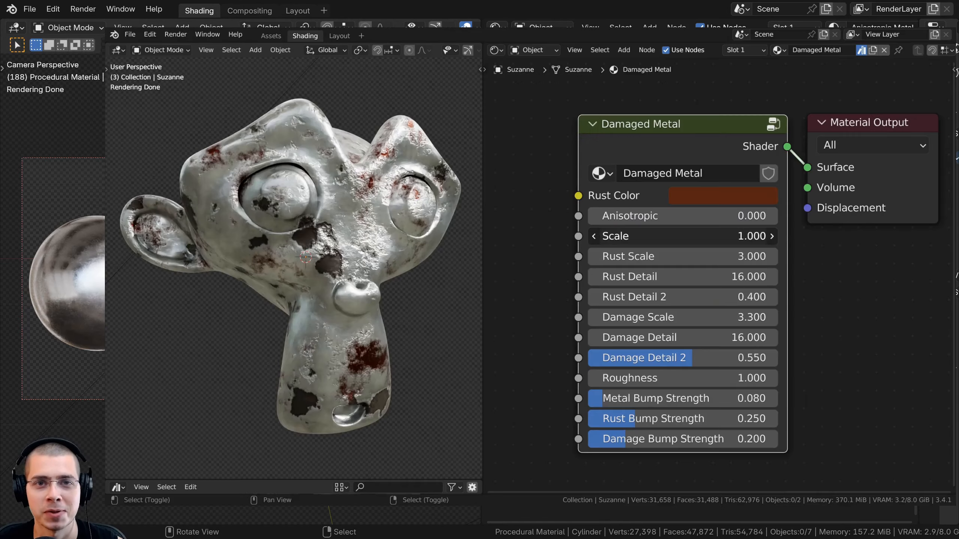
# Try other Scale and Damage Scale values on the Damaged Metal material
pyautogui.moveTo(717, 236); pyautogui.dragTo(679, 236)
pyautogui.moveTo(680, 317)
pyautogui.mouseDown()
pyautogui.moveTo(709, 317)
pyautogui.moveTo(681, 318)
pyautogui.mouseUp()
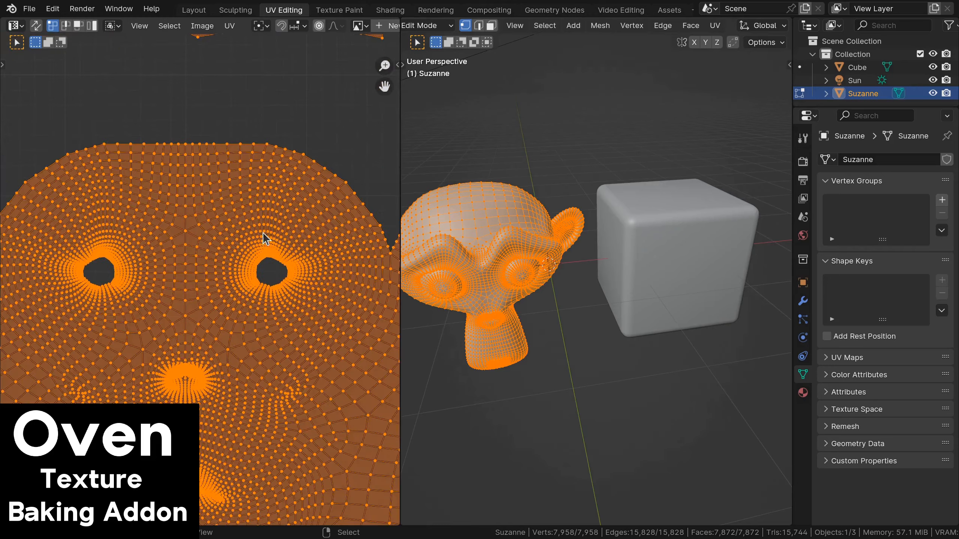
pyautogui.scroll(5, 211, 268)
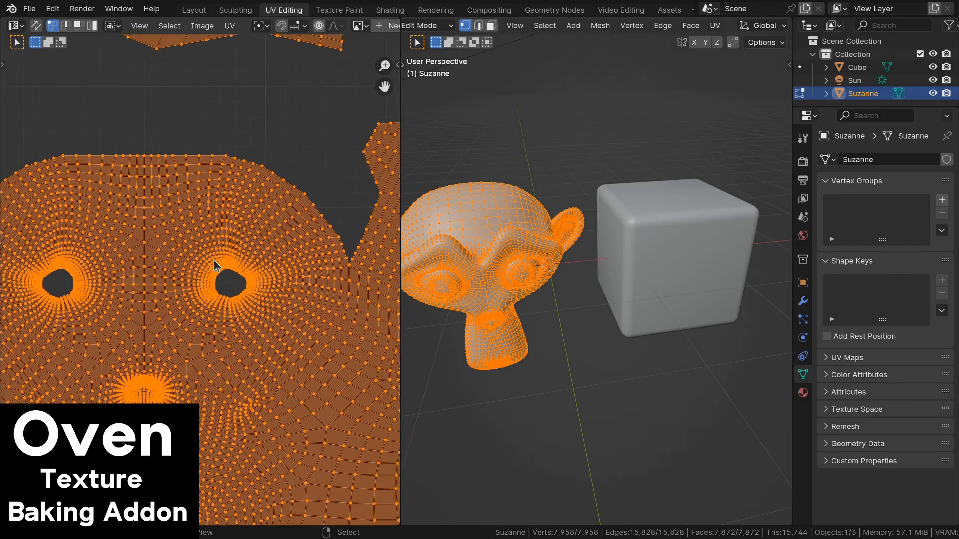
pyautogui.scroll(-5, 181, 199)
pyautogui.scroll(-3, 182, 170)
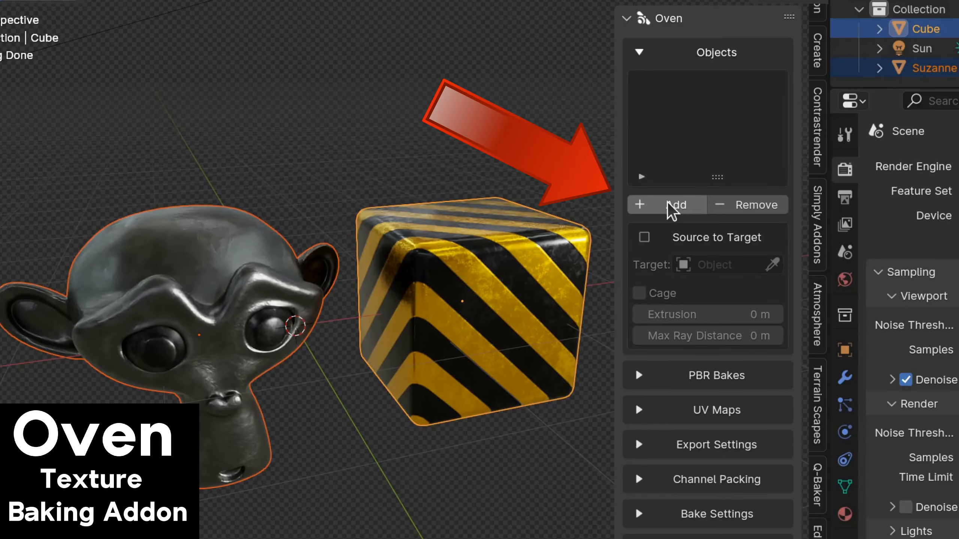
# Add Suzanne and the cube to the Oven bake objects and enable the Normal map among the PBR bakes
pyautogui.click(667, 202)
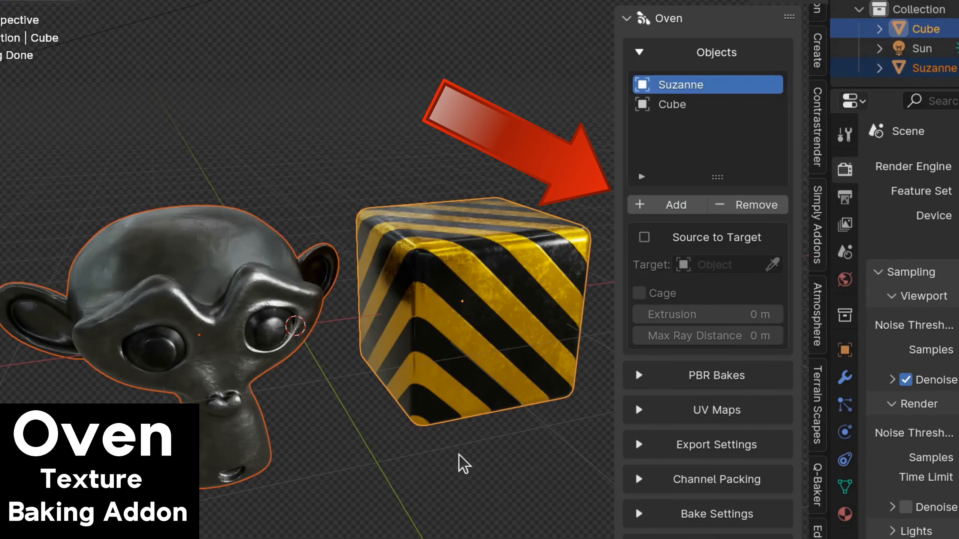
pyautogui.click(661, 106)
pyautogui.click(663, 86)
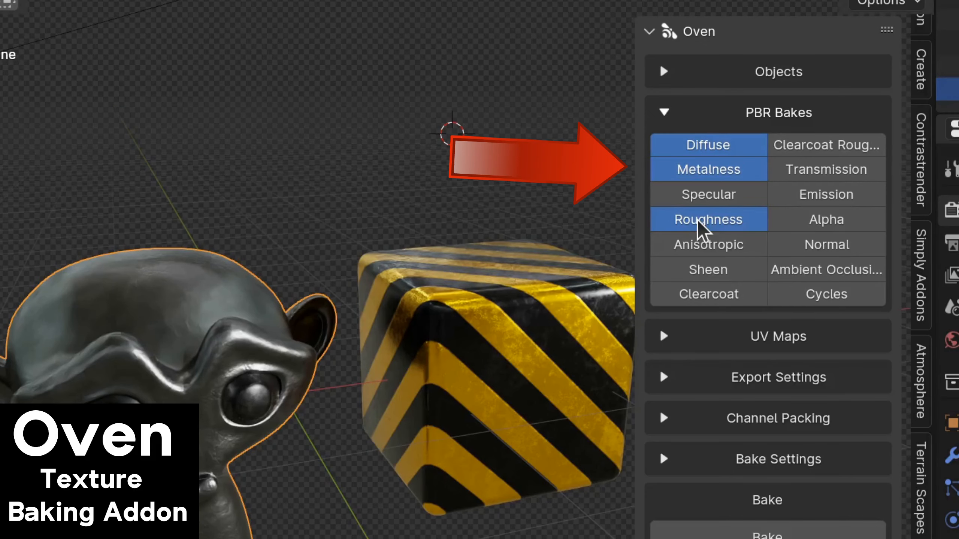
pyautogui.click(796, 250)
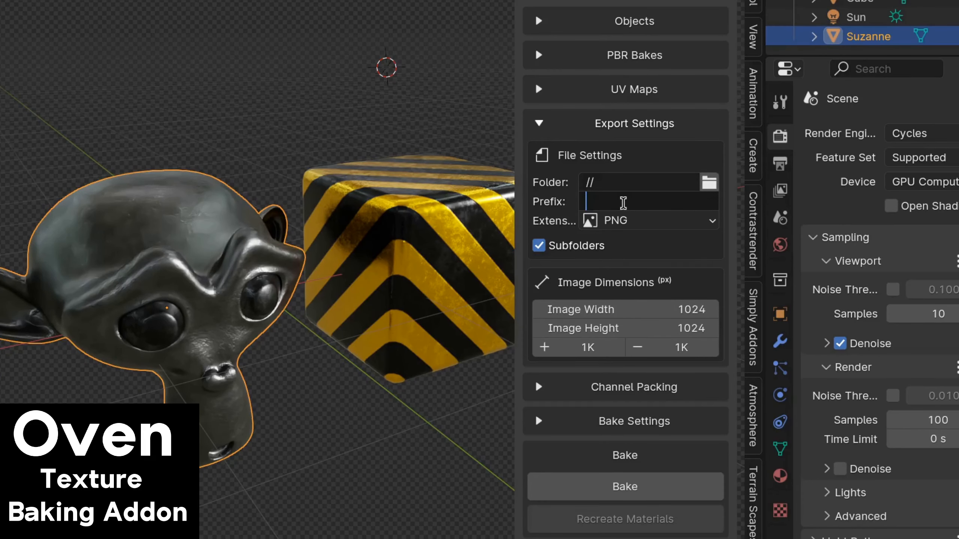
# Set the file name prefix for the exported bakes to "Baked Material"
pyautogui.write('Baked Mate')
pyautogui.write('ria')
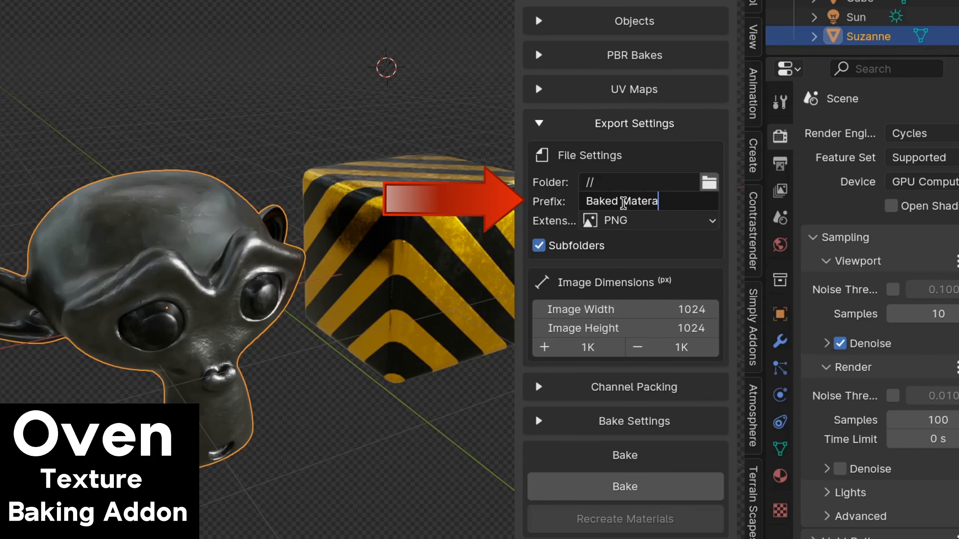
pyautogui.write('l')
pyautogui.press('Return')
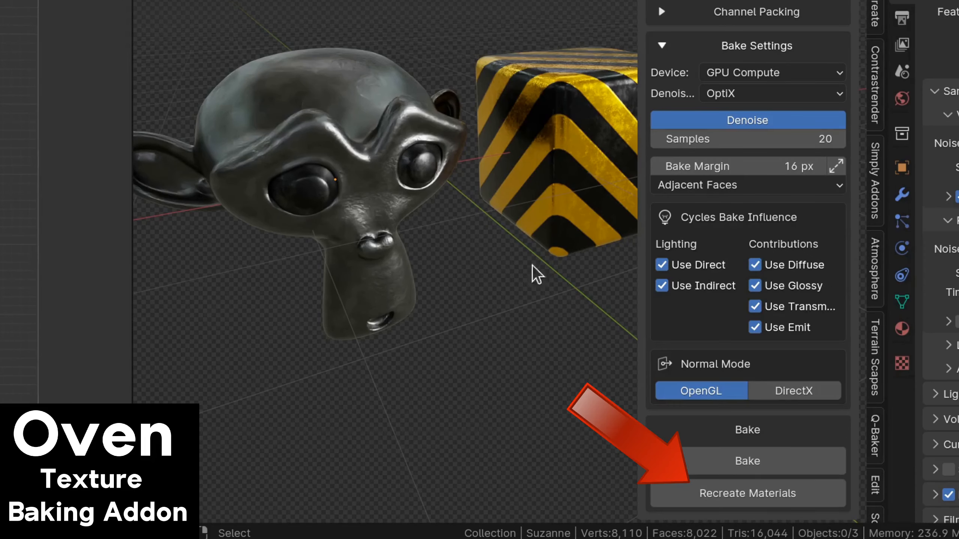
# Recreate the materials from the baked textures and inspect the baked texture on Suzanne up close
pyautogui.click(730, 504)
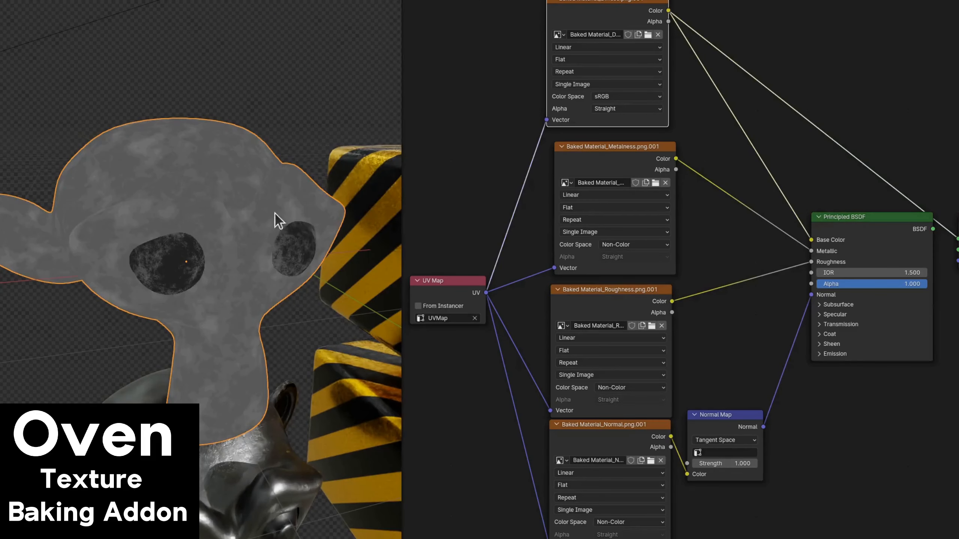
pyautogui.scroll(3, 148, 195)
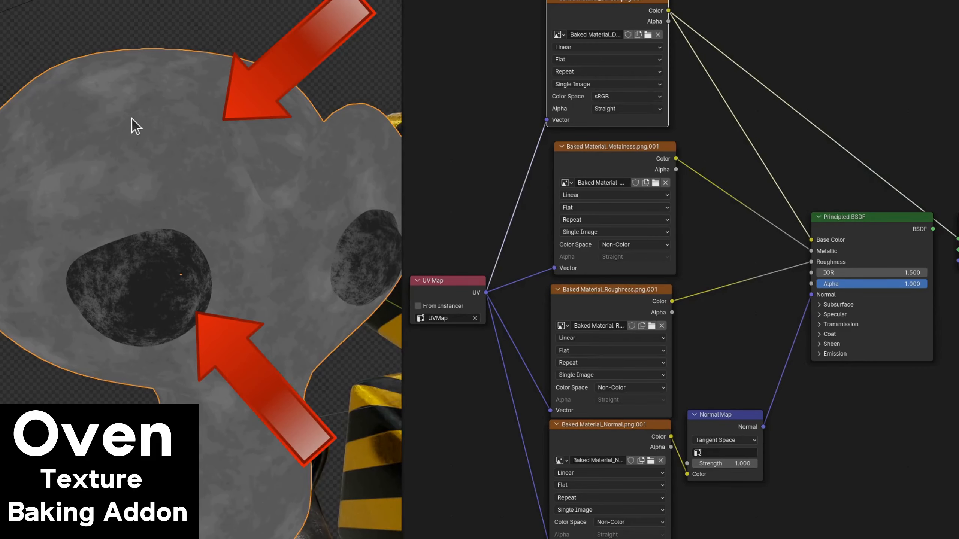
pyautogui.scroll(-2, 133, 223)
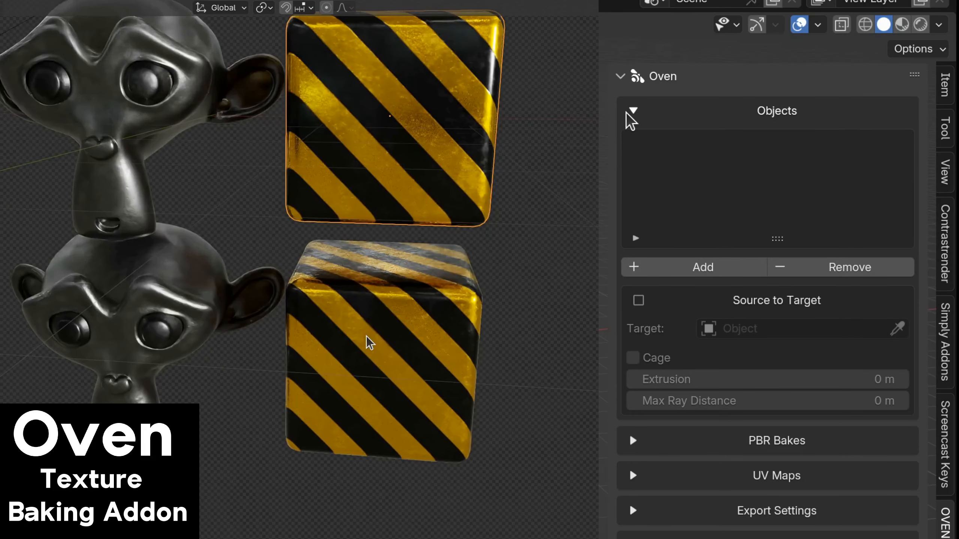
# Look through the Objects, PBR Bakes, UV Maps and Export Settings sections of the Oven add-on and compare the example objects
pyautogui.click(628, 112)
pyautogui.click(632, 146)
pyautogui.moveTo(183, 321); pyautogui.dragTo(273, 204, button='middle')
pyautogui.click(632, 148)
pyautogui.click(631, 180)
pyautogui.click(630, 187)
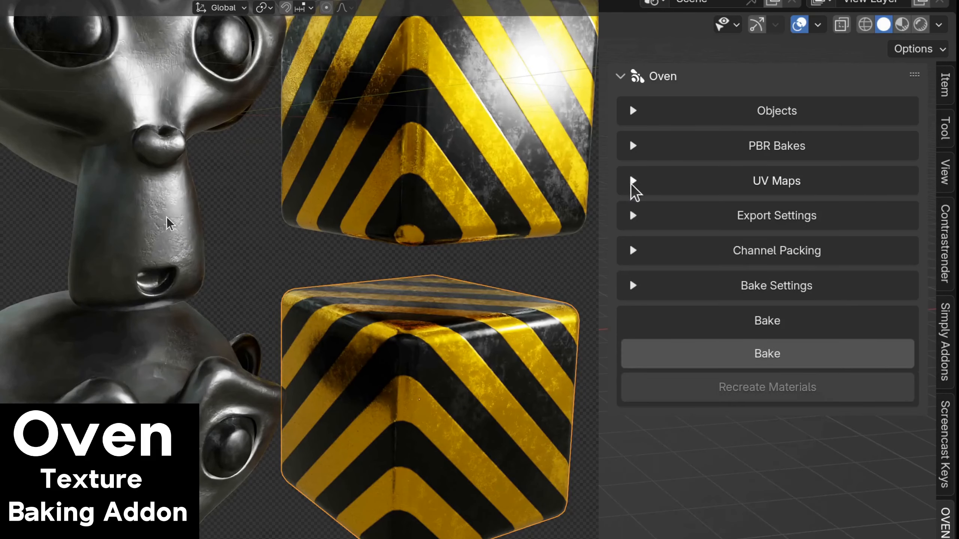
pyautogui.click(632, 216)
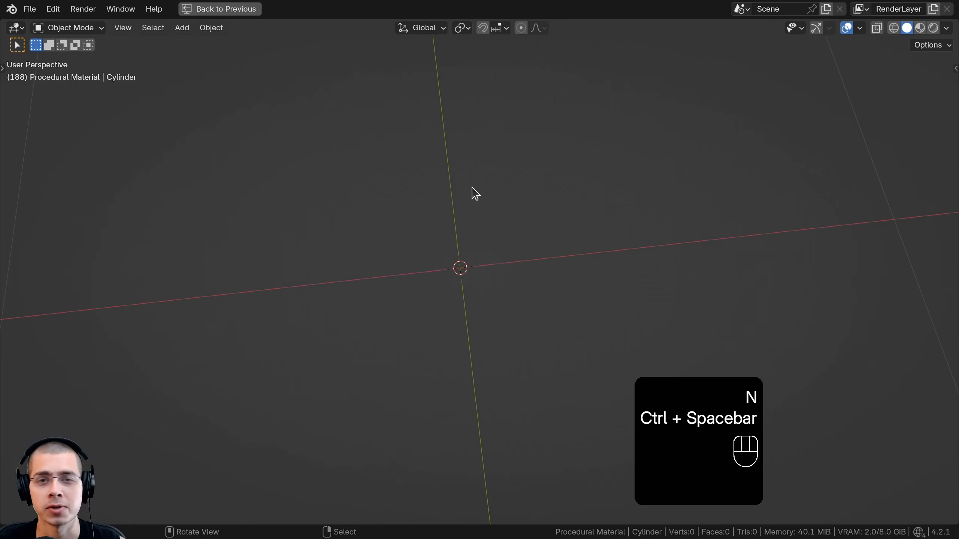
# Reset the 3D cursor to the world origin and add an ico sphere there
pyautogui.press('shift')
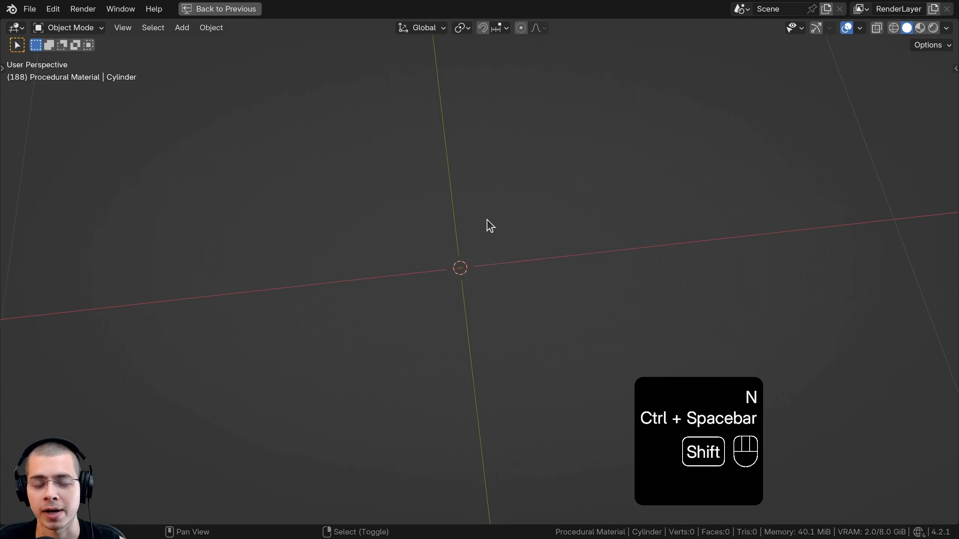
pyautogui.moveTo(482, 197); pyautogui.dragTo(451, 139, button='middle')
pyautogui.hotkey('shift', 'c')
pyautogui.hotkey('shift', 'a')
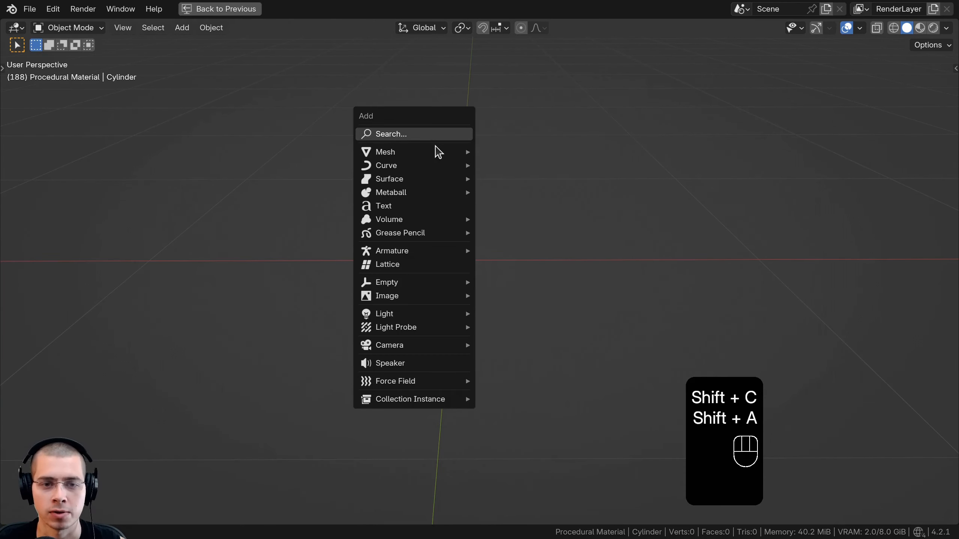
pyautogui.moveTo(432, 151)
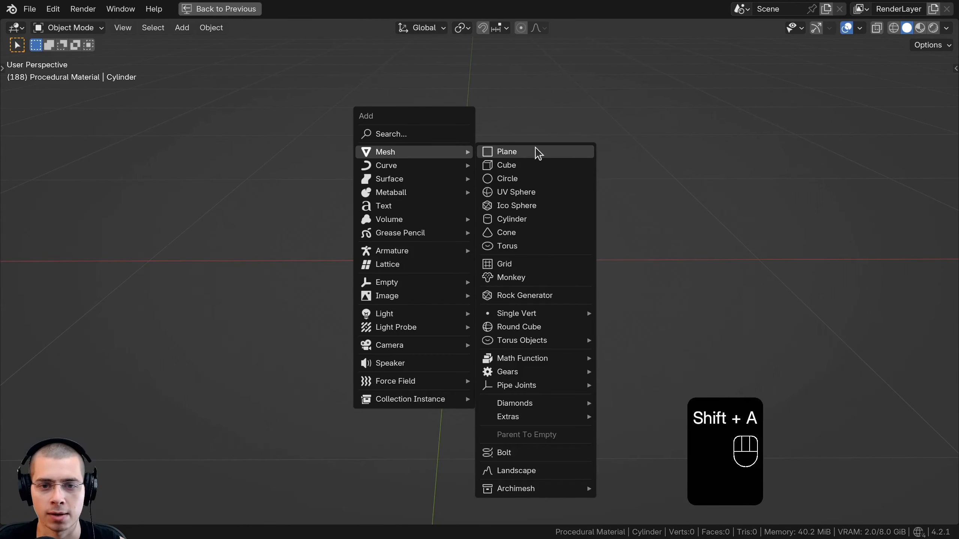
pyautogui.click(537, 208)
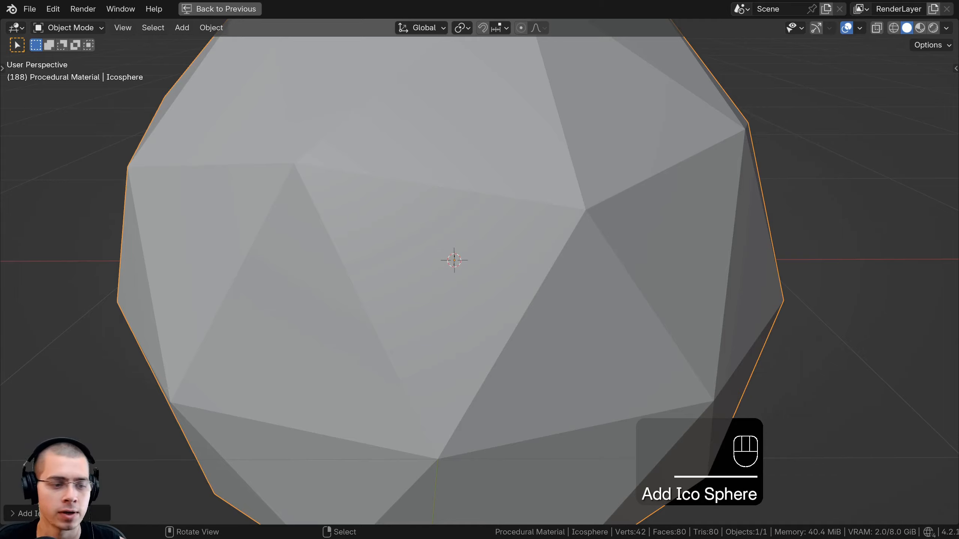
# Set the new ico sphere's subdivisions to 6 and shade it smooth
pyautogui.click(26, 513)
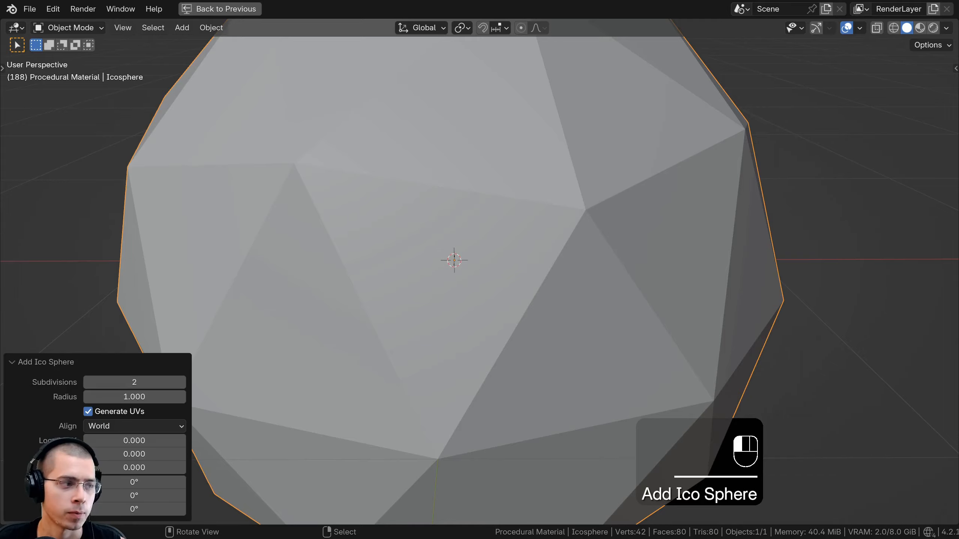
pyautogui.click(182, 383)
pyautogui.click(183, 382)
pyautogui.click(182, 382)
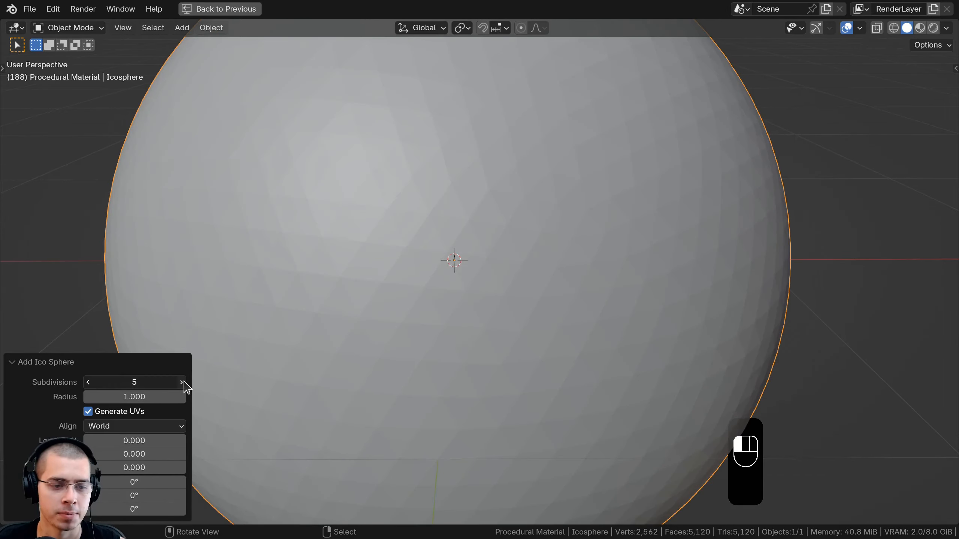
pyautogui.click(183, 383)
pyautogui.scroll(-3, 223, 390)
pyautogui.click(58, 365)
pyautogui.press('w')
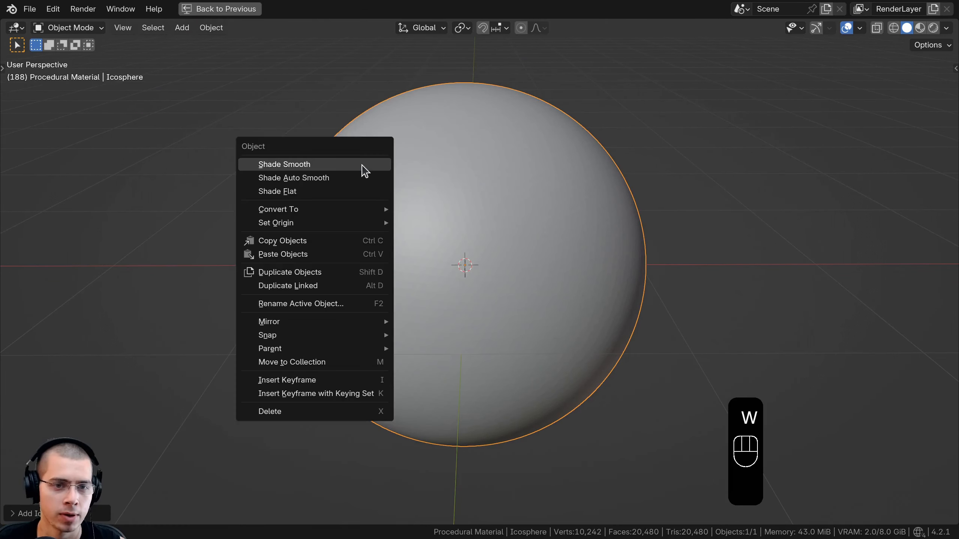
pyautogui.click(300, 165)
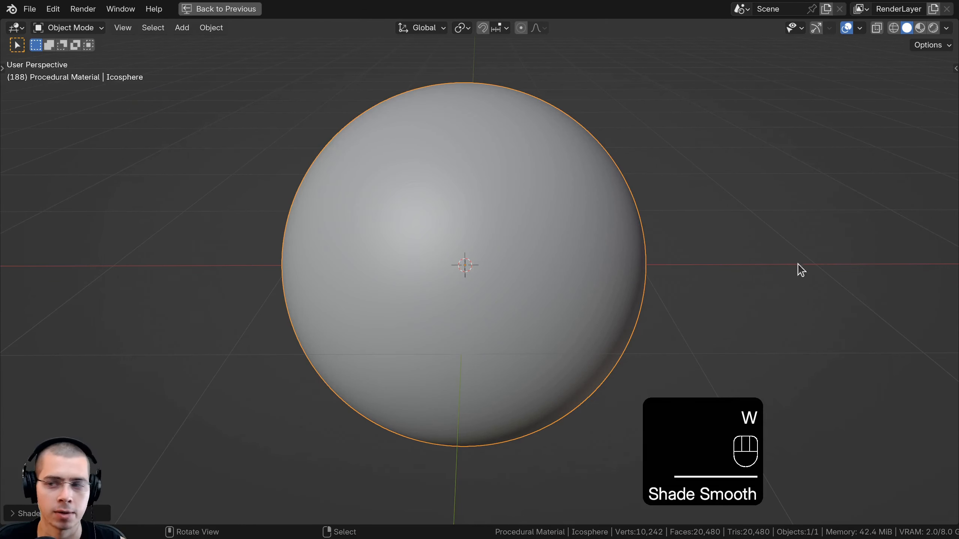
# Scale the ico sphere by 0.2 and apply its object transform
pyautogui.write('s.2')
pyautogui.click(714, 226)
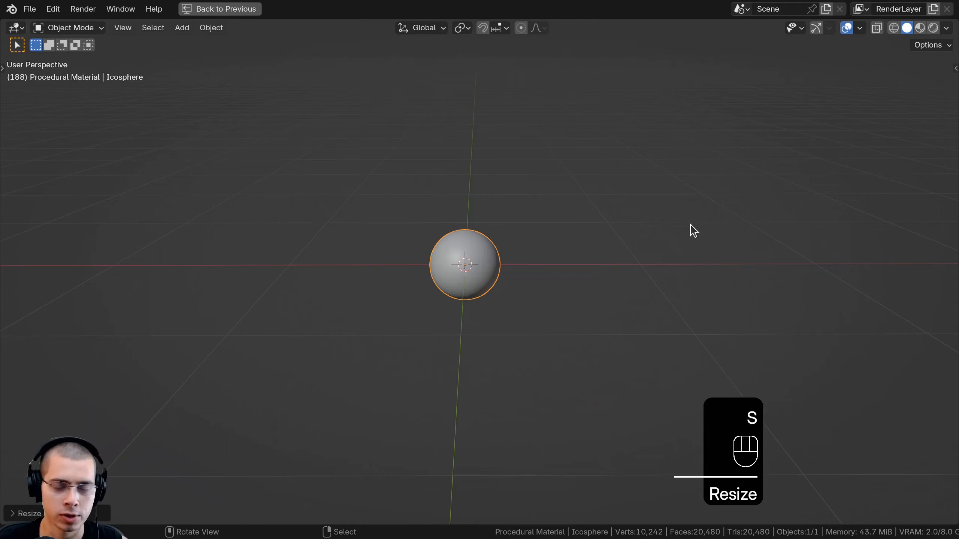
pyautogui.scroll(3, 438, 199)
pyautogui.hotkey('ctrl', 'a')
pyautogui.click(412, 222)
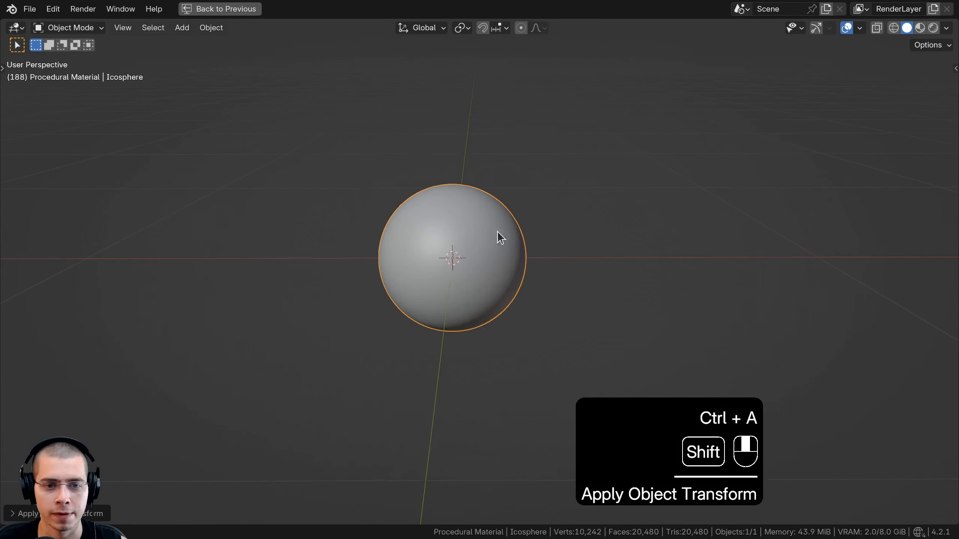
# Move the sphere away from the origin and place a duplicate beside it along the X axis
pyautogui.keyDown('shift'); pyautogui.moveTo(498, 236); pyautogui.dragTo(558, 240, button='middle'); pyautogui.keyUp('shift')
pyautogui.press('g')
pyautogui.click(388, 239)
pyautogui.hotkey('shift', 'd')
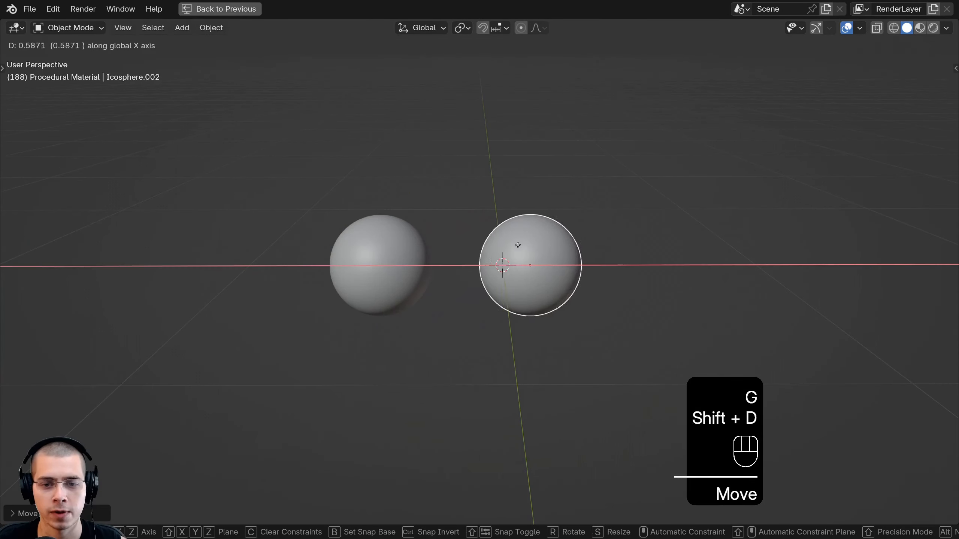
pyautogui.click(496, 252)
# Move both spheres together slightly along the X axis and clear the selection
pyautogui.keyDown('shift'); pyautogui.click(368, 251); pyautogui.keyUp('shift')
pyautogui.press('g')
pyautogui.click(483, 253)
pyautogui.moveTo(483, 254); pyautogui.dragTo(589, 242, button='middle')
pyautogui.press('a')
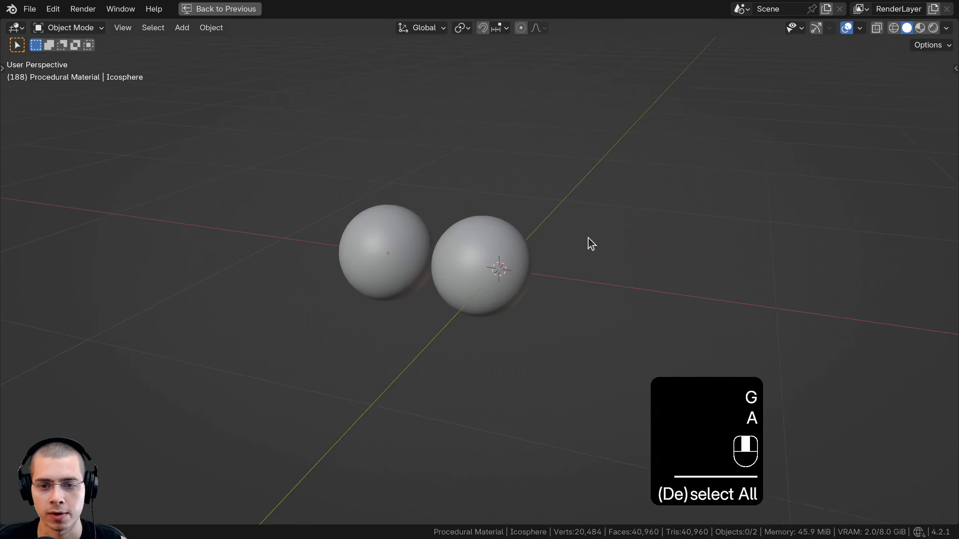
# Add a cylinder at the origin, scale it down to about the spheres' size and apply its object transform
pyautogui.hotkey('shift', 'a')
pyautogui.moveTo(554, 206)
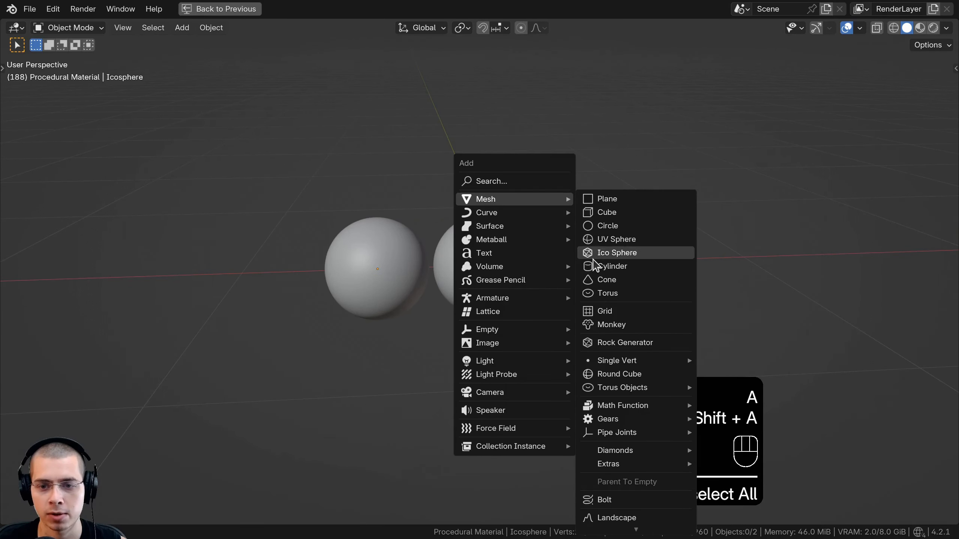
pyautogui.click(604, 266)
pyautogui.press('s')
pyautogui.click(491, 273)
pyautogui.scroll(5, 514, 259)
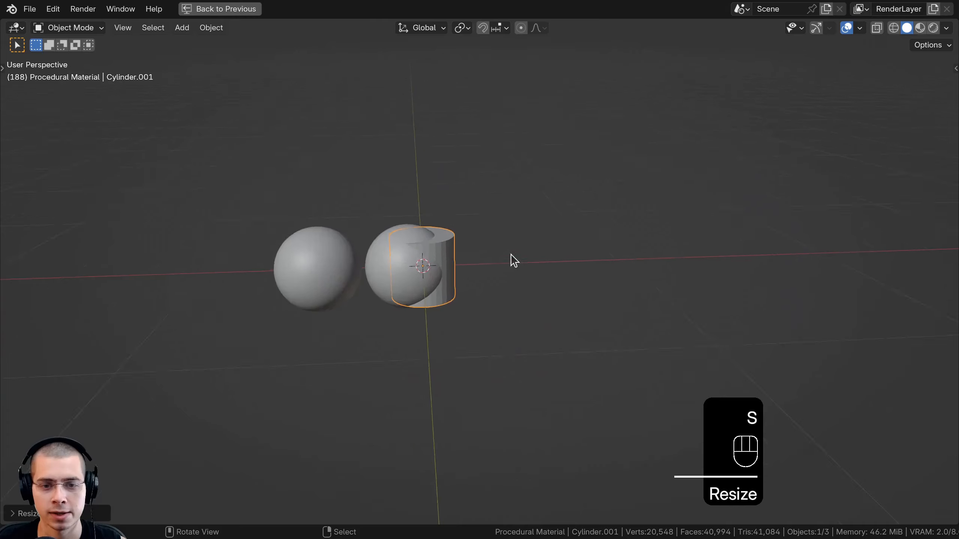
pyautogui.press('s')
pyautogui.click(513, 248)
pyautogui.hotkey('ctrl', 'a')
pyautogui.click(388, 210)
# Shorten the cylinder's mesh along the Z axis in Edit Mode
pyautogui.press('Tab')
pyautogui.press('s')
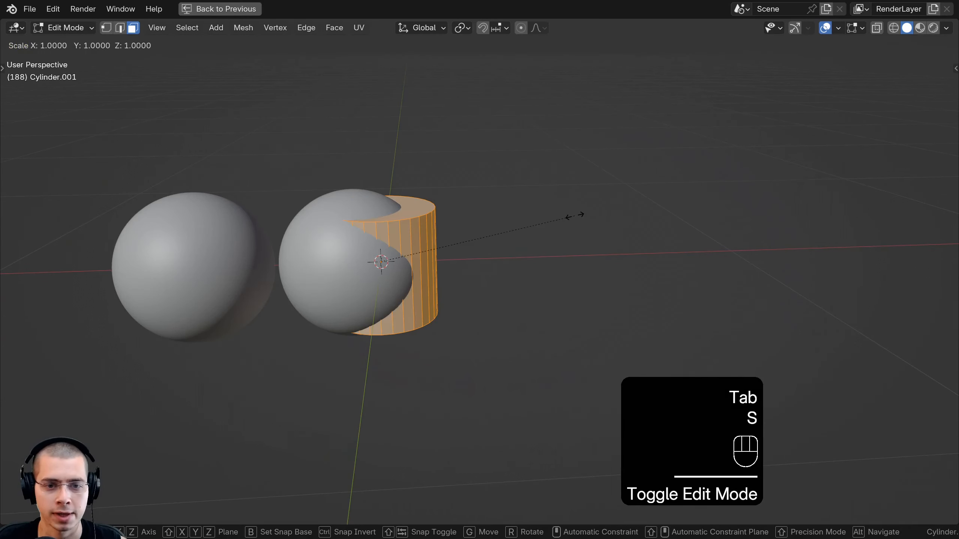
pyautogui.press('z')
pyautogui.click(490, 234)
pyautogui.press('Tab')
pyautogui.scroll(-1, 453, 232)
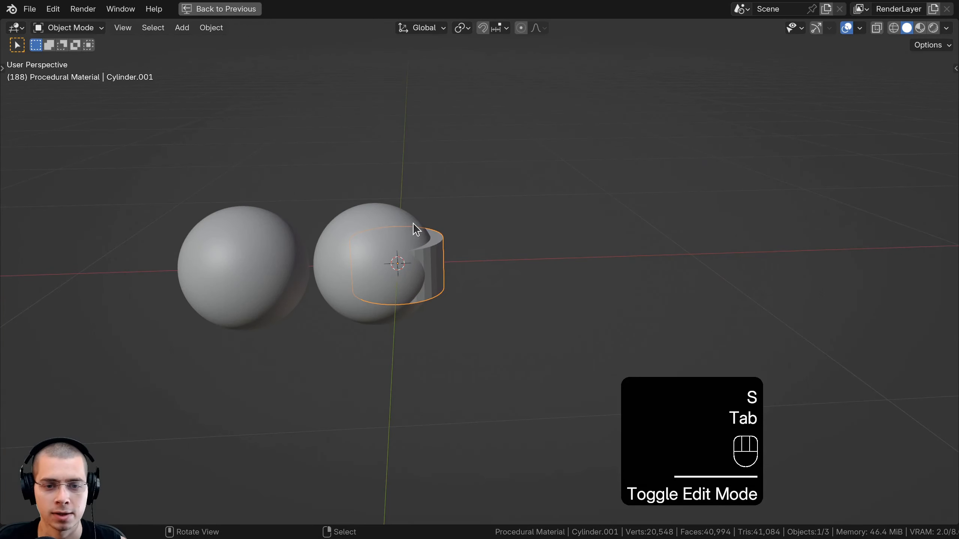
# Move the cylinder along the X axis beside the two spheres and tilt it with trackball rotation so its cap faces the view
pyautogui.press('g')
pyautogui.press('x')
pyautogui.click(495, 219)
pyautogui.press('r')
pyautogui.press('r')
pyautogui.click(514, 257)
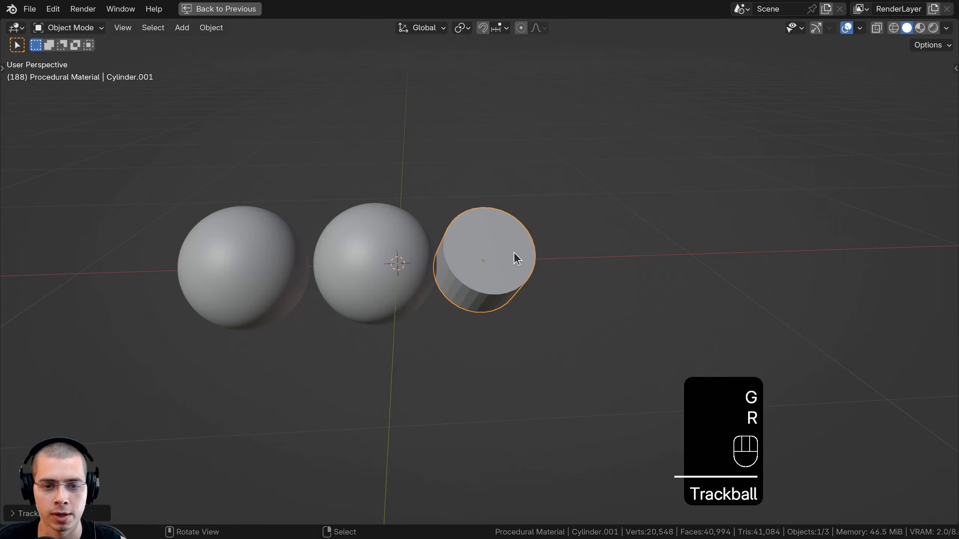
pyautogui.scroll(1, 520, 254)
pyautogui.press('g')
pyautogui.press('r')
pyautogui.press('r')
pyautogui.click(514, 240)
pyautogui.scroll(4, 514, 240)
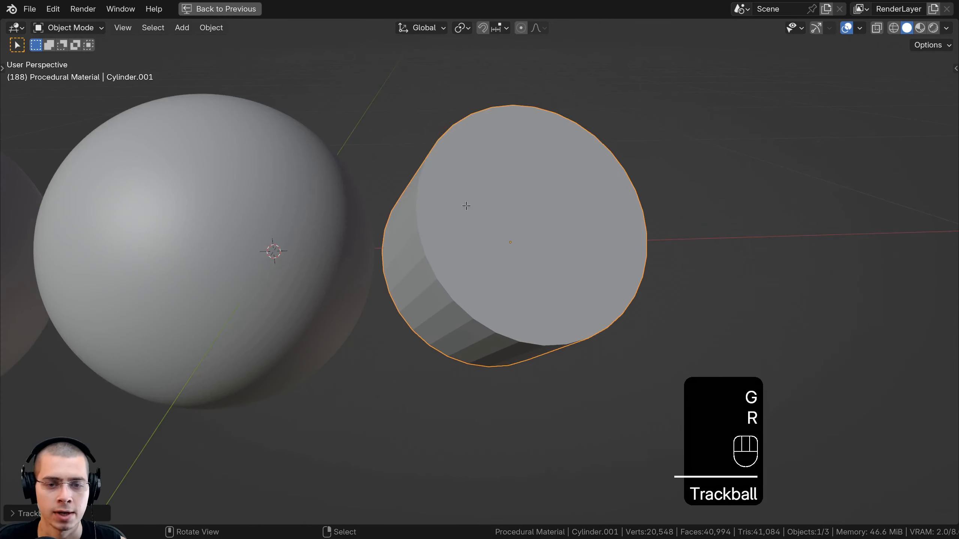
# Bevel the edge loop around the cylinder's front cap with an offset of about 0.004 and 4 segments
pyautogui.press('Tab')
pyautogui.click(106, 30)
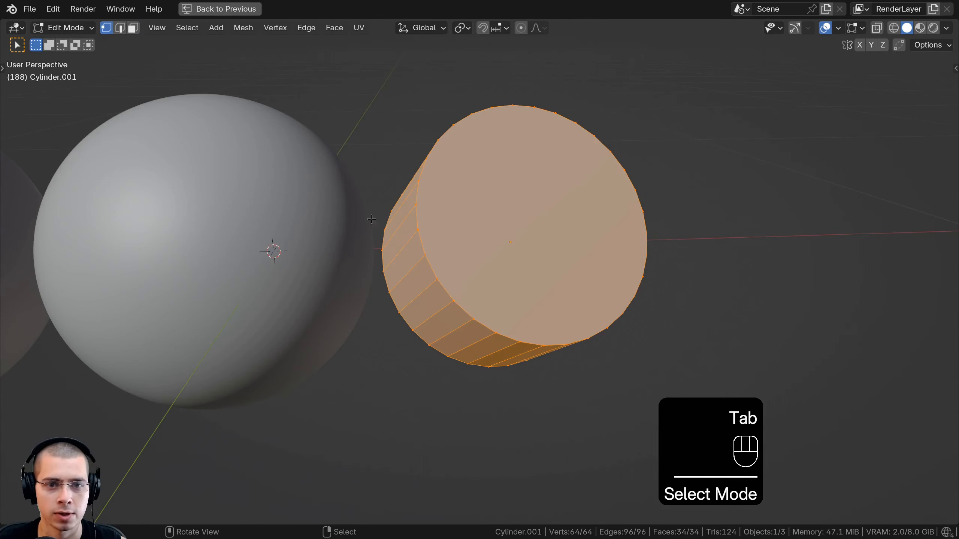
pyautogui.keyDown('alt'); pyautogui.click(419, 196); pyautogui.keyUp('alt')
pyautogui.moveTo(731, 250); pyautogui.dragTo(776, 224, button='middle')
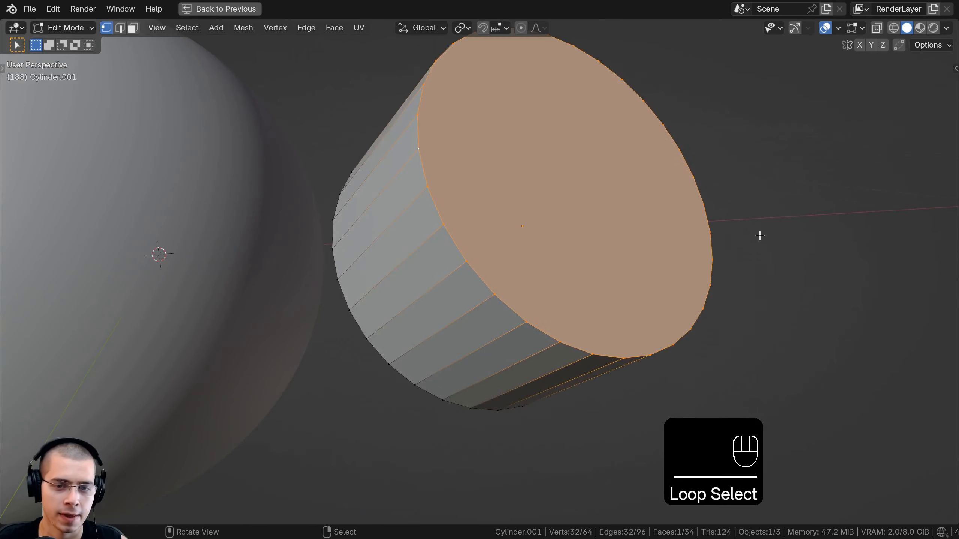
pyautogui.hotkey('ctrl', 'b')
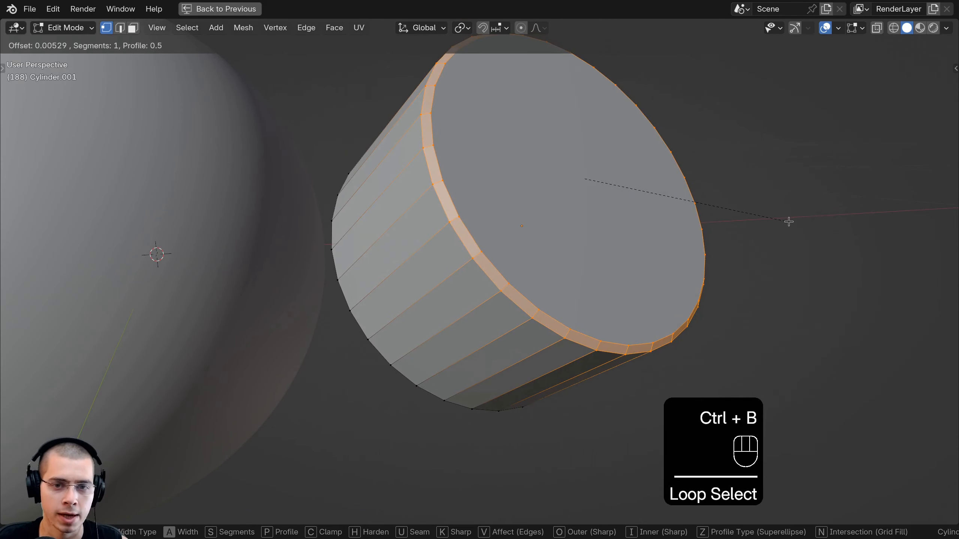
pyautogui.scroll(2, 788, 222)
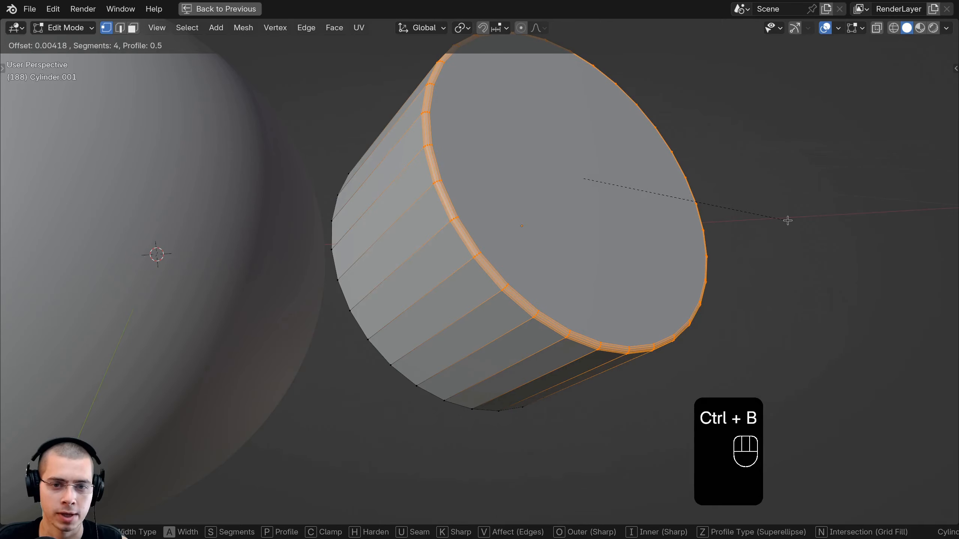
pyautogui.click(788, 219)
# Bevel the edge loop around the cylinder's opposite cap with an offset of about 0.005 and 4 segments, and leave Edit Mode
pyautogui.scroll(-3, 778, 219)
pyautogui.scroll(3, 528, 184)
pyautogui.moveTo(574, 212); pyautogui.dragTo(482, 240, button='middle')
pyautogui.keyDown('alt'); pyautogui.click(447, 230); pyautogui.keyUp('alt')
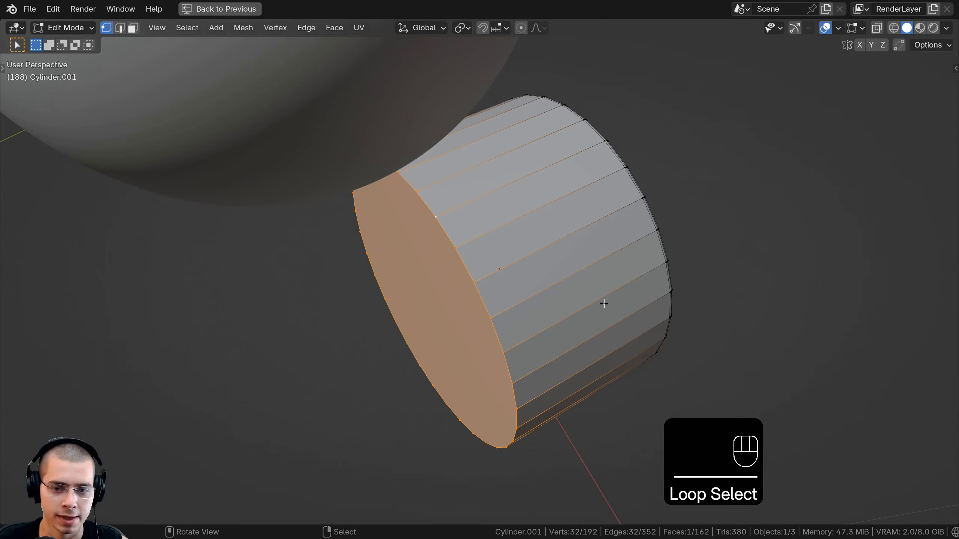
pyautogui.hotkey('ctrl', 'b')
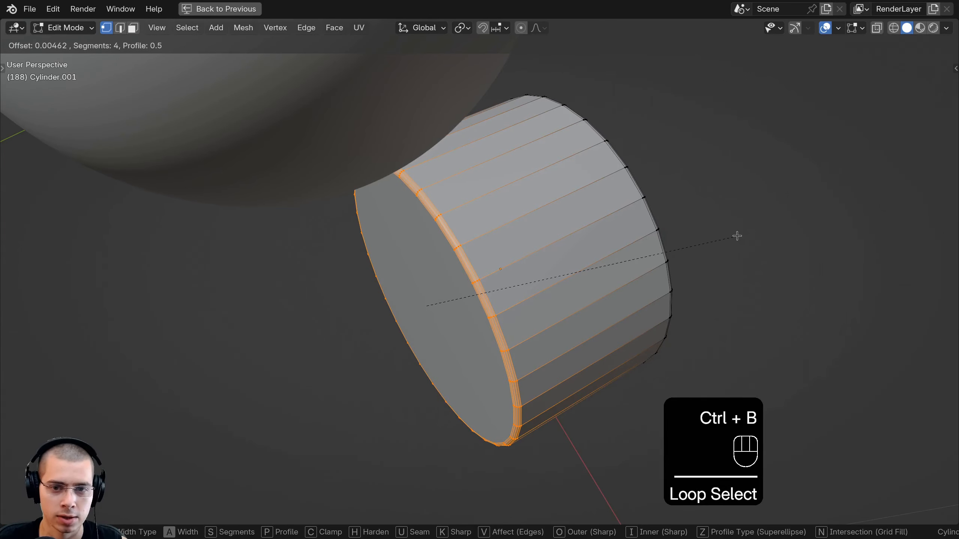
pyautogui.click(737, 236)
pyautogui.press('Tab')
# Shade the cylinder smooth and add a level 2 subdivision surface to it
pyautogui.scroll(-2, 622, 182)
pyautogui.moveTo(619, 181); pyautogui.dragTo(428, 227, button='middle')
pyautogui.press('w')
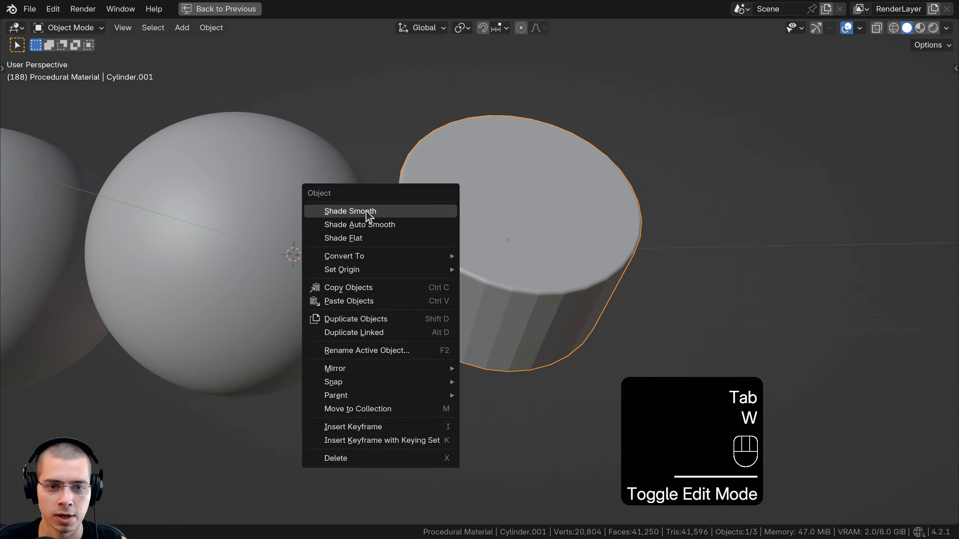
pyautogui.click(369, 213)
pyautogui.moveTo(368, 214)
pyautogui.mouseDown(button='middle')
pyautogui.moveTo(396, 278)
pyautogui.moveTo(516, 268)
pyautogui.mouseUp(button='middle')
pyautogui.hotkey('ctrl', '2')
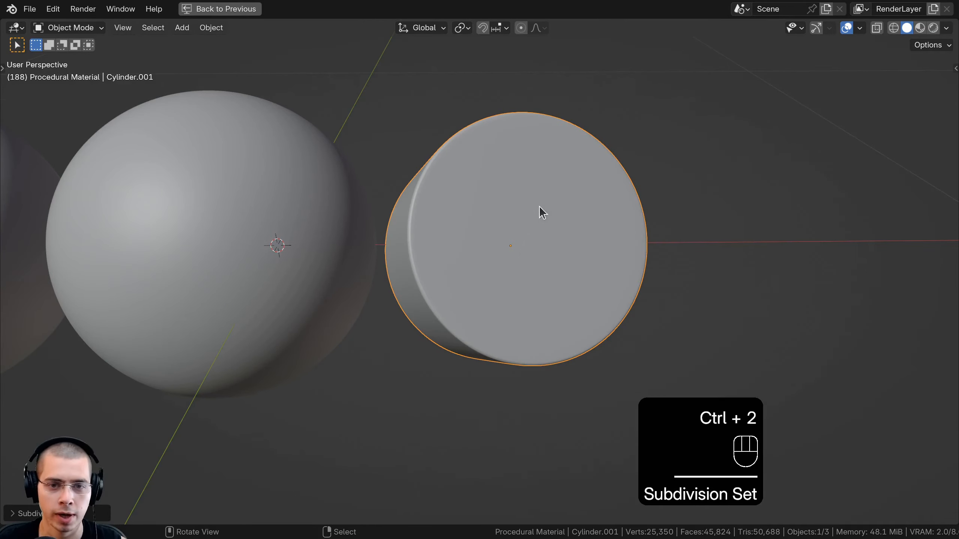
pyautogui.moveTo(542, 213); pyautogui.dragTo(533, 169, button='middle')
pyautogui.scroll(-3, 452, 251)
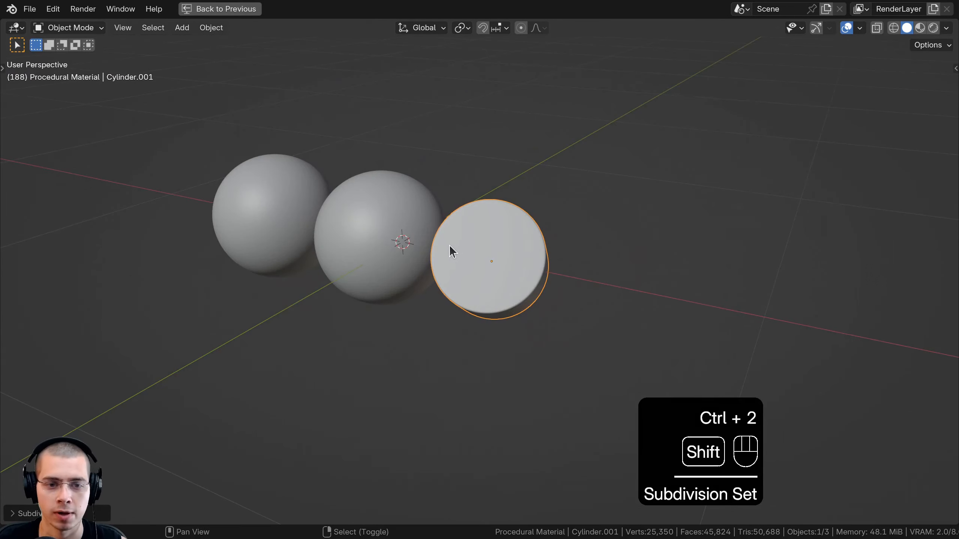
# Select the camera and look through it to check the framing of the three objects
pyautogui.moveTo(449, 246); pyautogui.dragTo(507, 257, button='middle')
pyautogui.press('g')
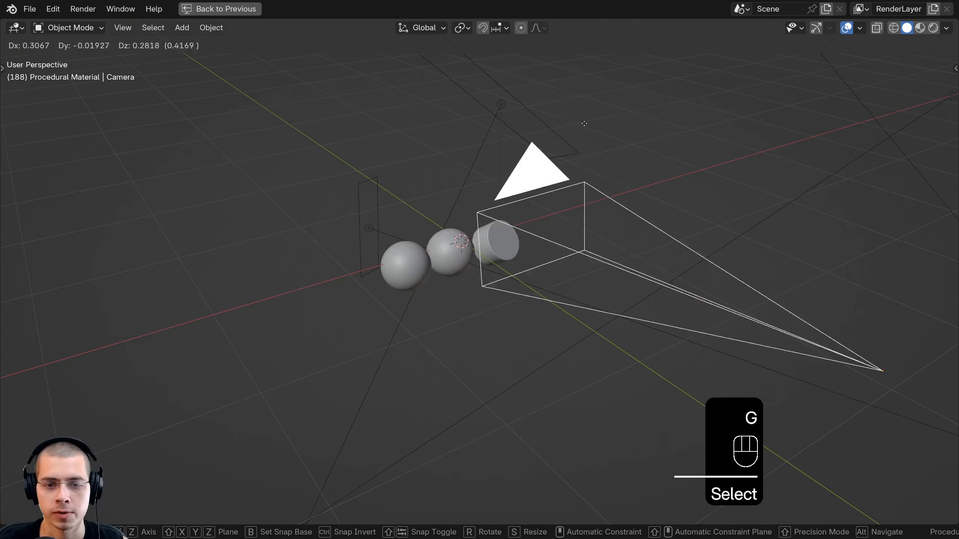
pyautogui.rightClick(581, 124)
pyautogui.press('KP_0')
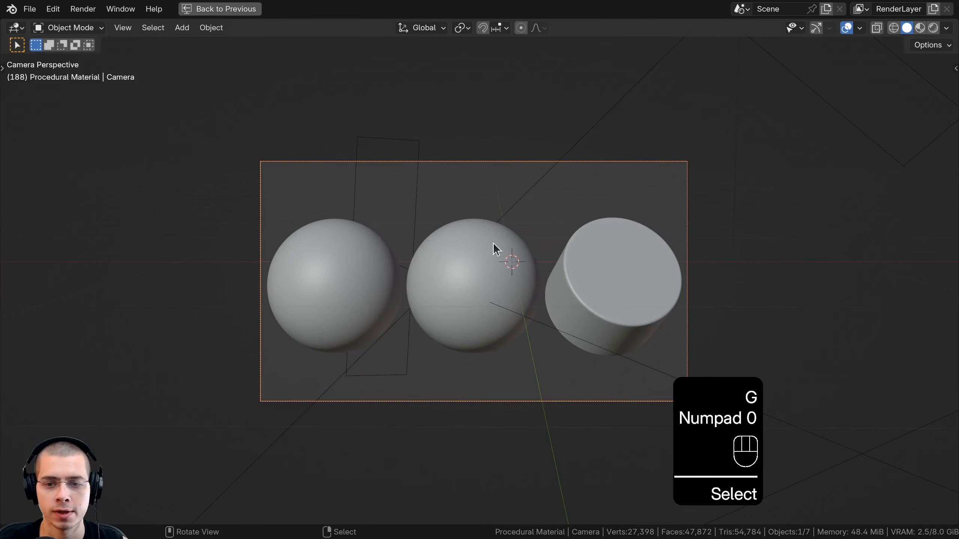
pyautogui.keyDown('shift'); pyautogui.moveTo(464, 251); pyautogui.dragTo(421, 229, button='middle'); pyautogui.keyUp('shift')
# Restore the full Shading workspace layout, widen the properties editor and show the camera's lens settings
pyautogui.click(211, 14)
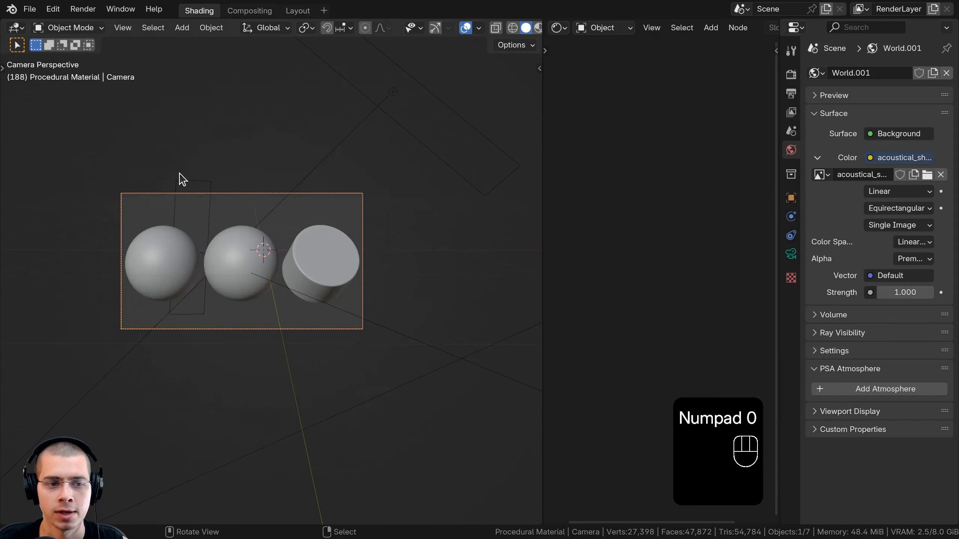
pyautogui.click(790, 254)
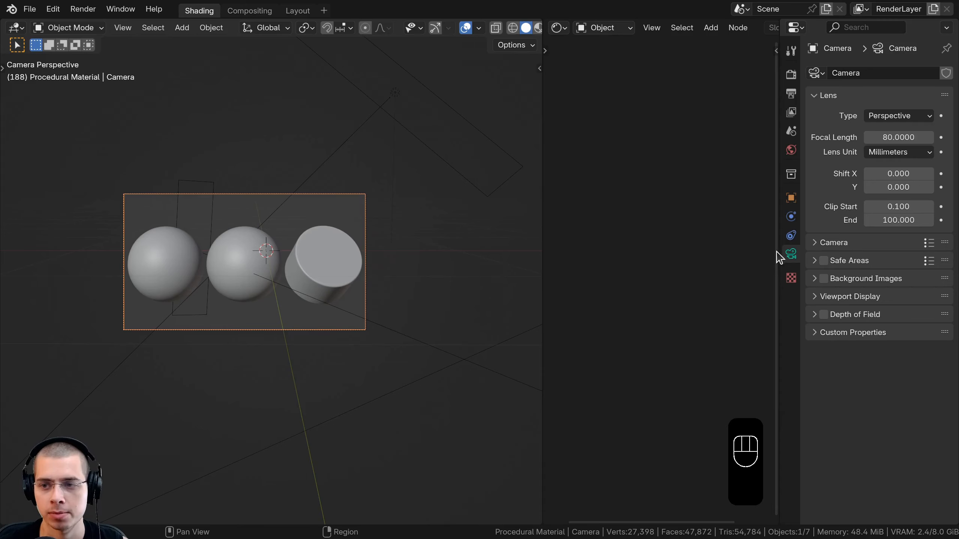
pyautogui.moveTo(776, 249); pyautogui.dragTo(688, 249)
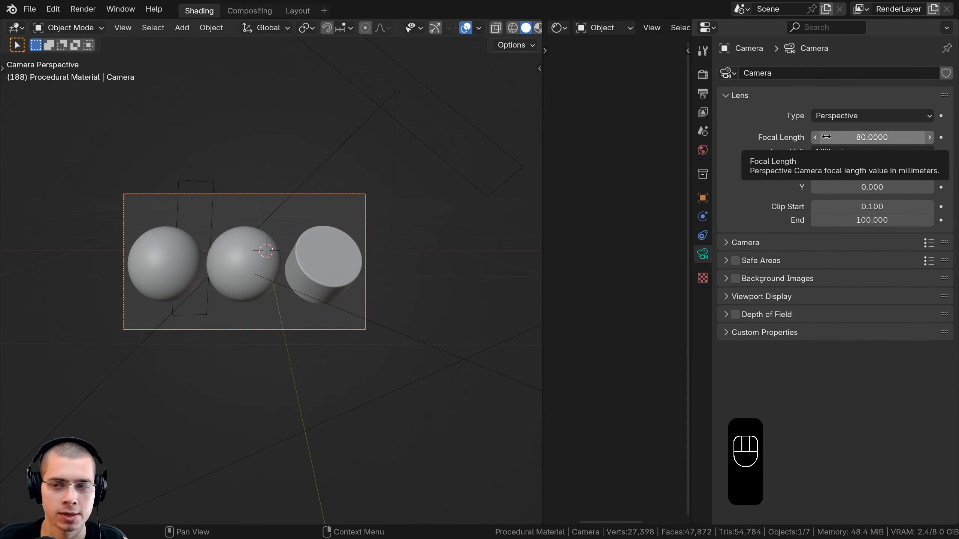
pyautogui.scroll(4, 270, 271)
pyautogui.keyDown('shift'); pyautogui.moveTo(324, 216); pyautogui.dragTo(388, 238, button='middle'); pyautogui.keyUp('shift')
pyautogui.scroll(-3, 308, 278)
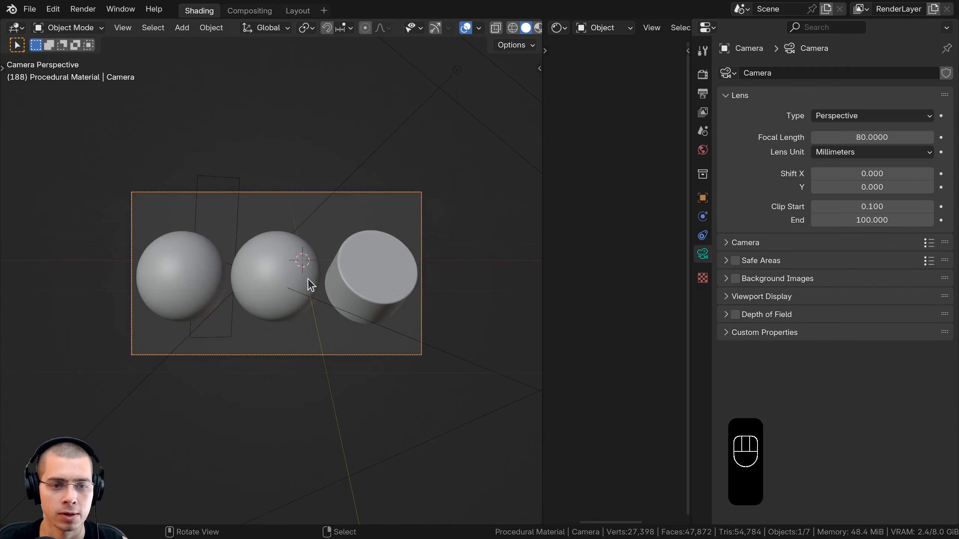
# Switch the viewport to rendered shading and check in the render settings that Cycles is the render engine
pyautogui.press('z')
pyautogui.click(364, 242)
pyautogui.scroll(3, 364, 242)
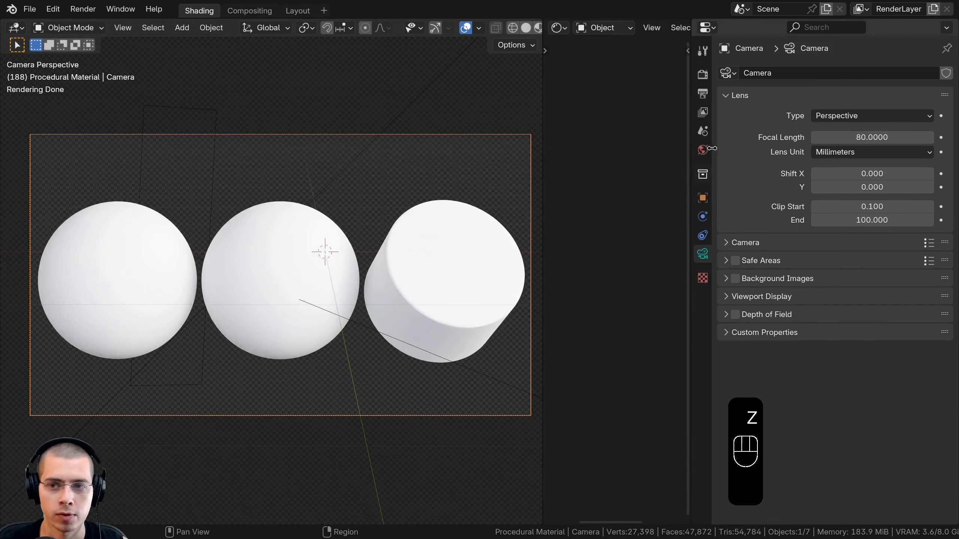
pyautogui.click(702, 93)
pyautogui.click(702, 74)
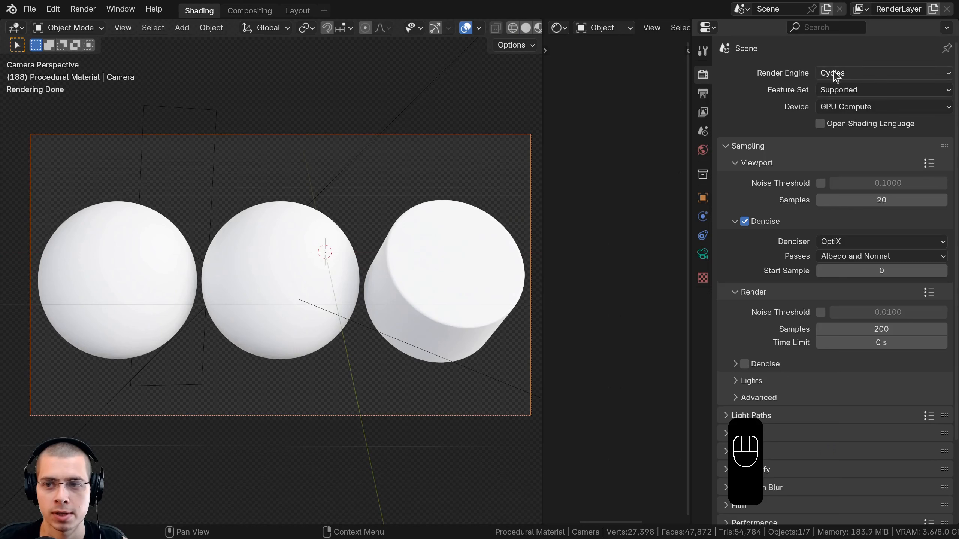
pyautogui.click(834, 73)
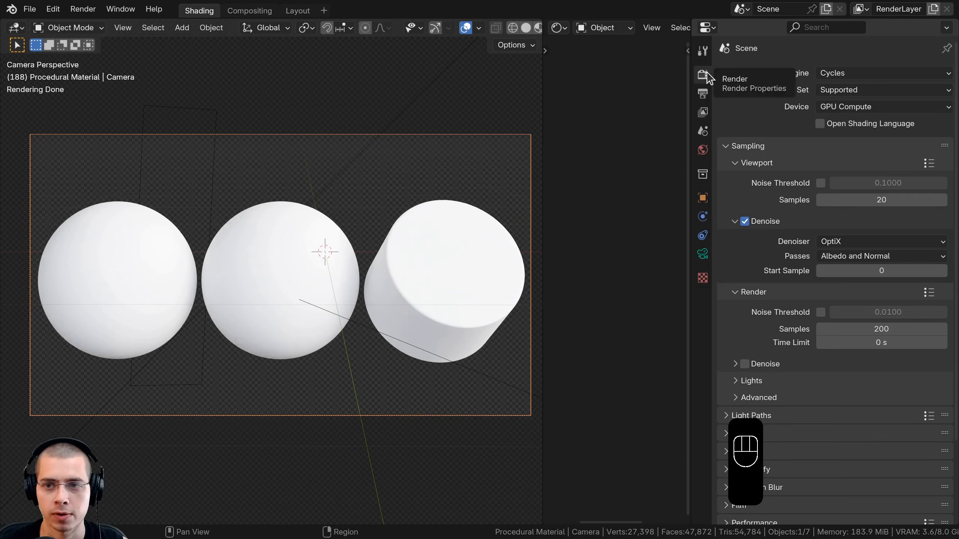
pyautogui.click(833, 74)
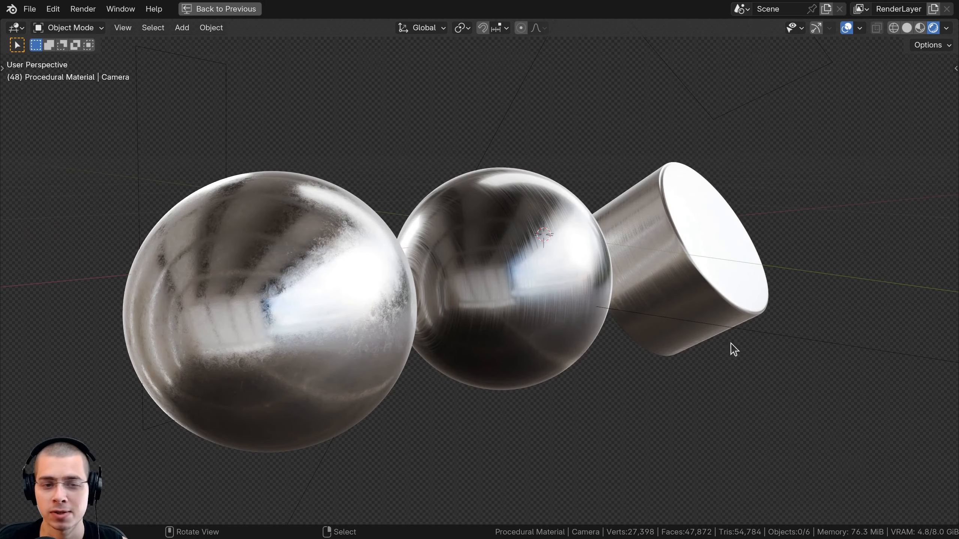
# Select the tall upright area light behind the spheres and examine its power, shape and size settings
pyautogui.moveTo(733, 349)
pyautogui.mouseDown(button='middle')
pyautogui.moveTo(610, 360)
pyautogui.moveTo(614, 346)
pyautogui.moveTo(625, 354)
pyautogui.moveTo(596, 341)
pyautogui.moveTo(642, 326)
pyautogui.moveTo(451, 252)
pyautogui.moveTo(413, 210)
pyautogui.mouseUp(button='middle')
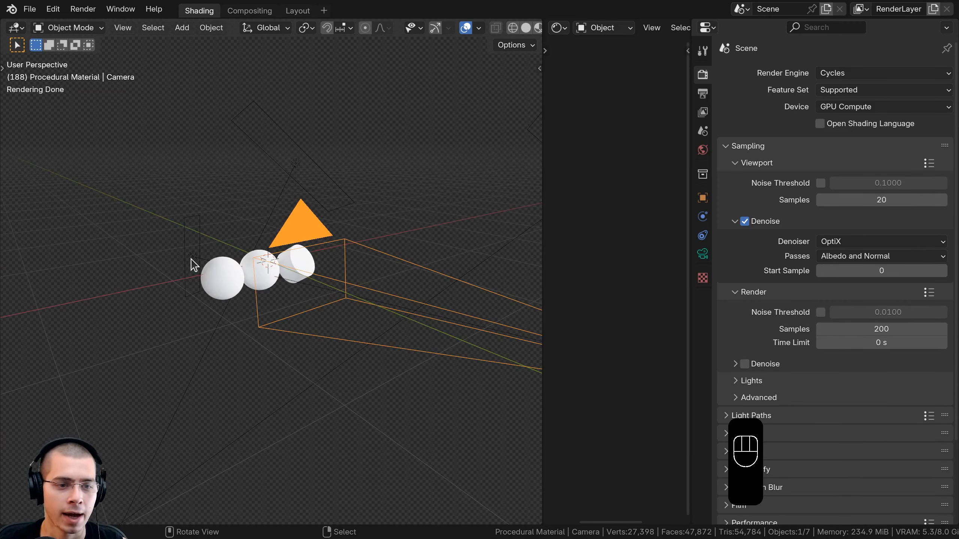
pyautogui.click(193, 266)
pyautogui.hotkey('shift', 'a')
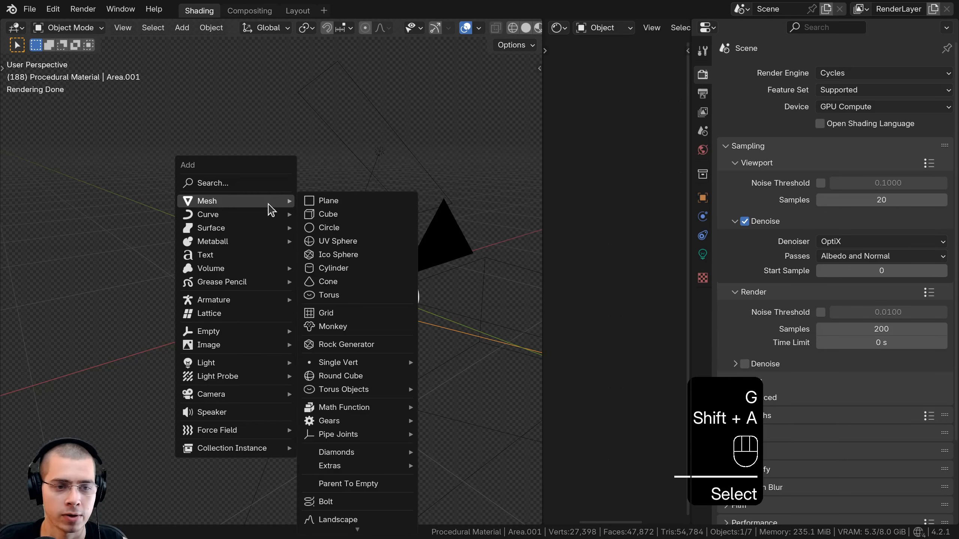
pyautogui.moveTo(281, 363)
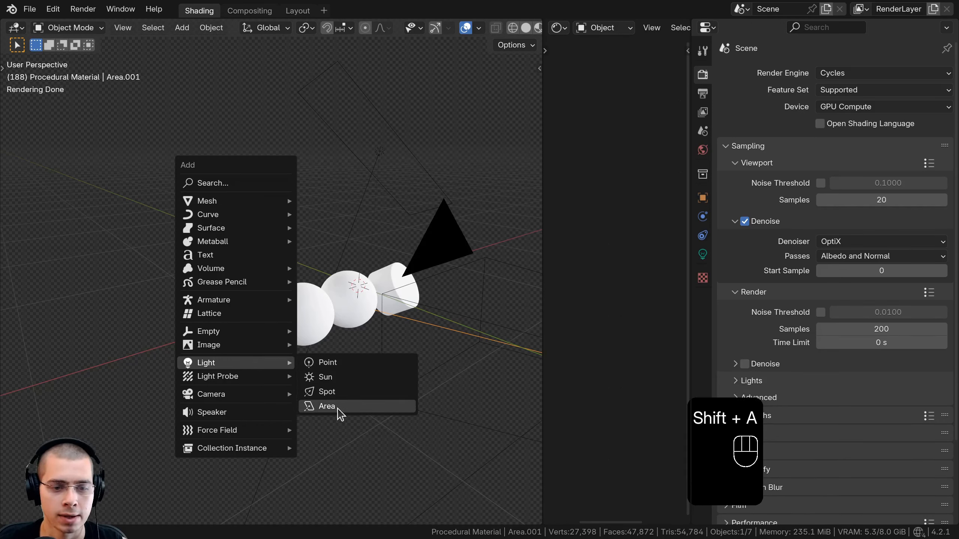
pyautogui.keyDown('shift'); pyautogui.moveTo(329, 280); pyautogui.dragTo(370, 281, button='middle'); pyautogui.keyUp('shift')
pyautogui.scroll(3, 372, 282)
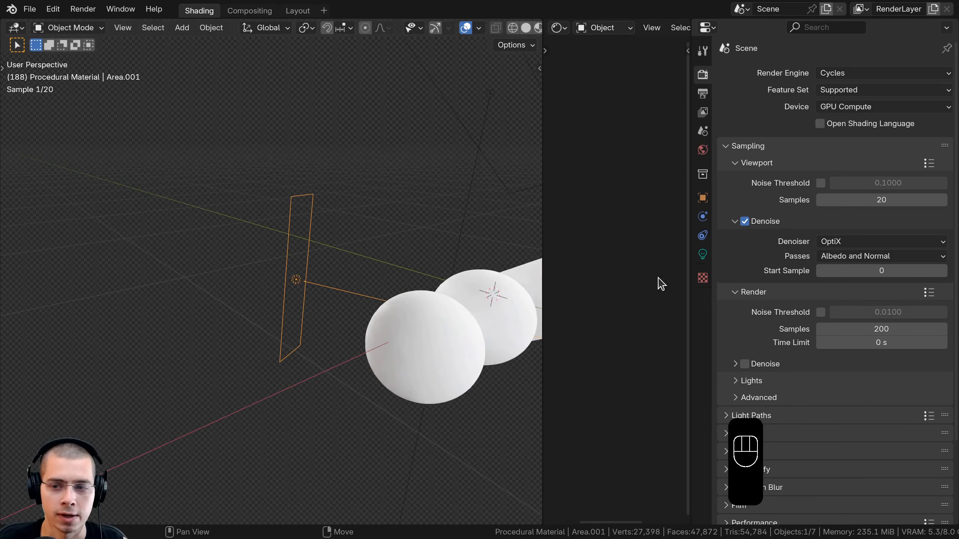
pyautogui.click(701, 255)
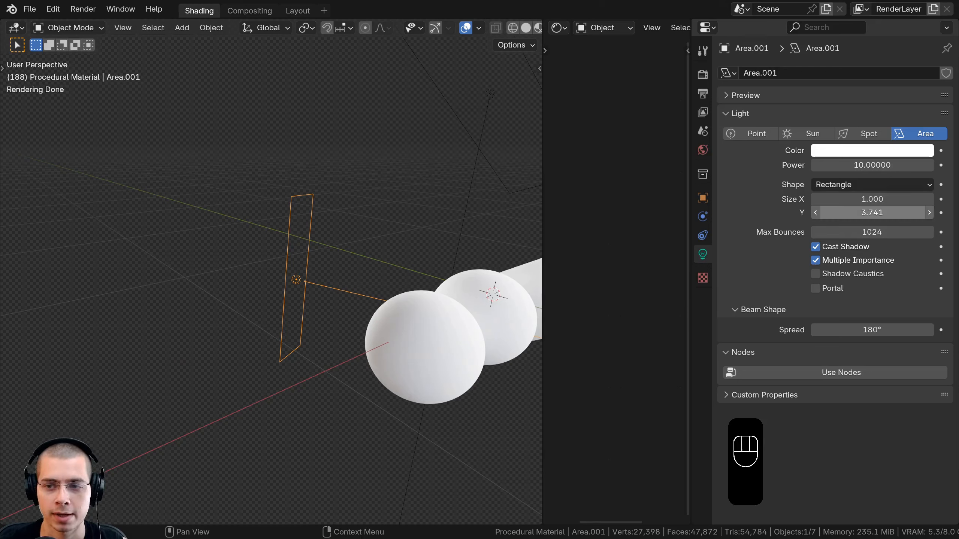
# Select the second area light above the objects and examine its placement and light settings from several angles
pyautogui.moveTo(490, 223); pyautogui.dragTo(378, 332, button='middle')
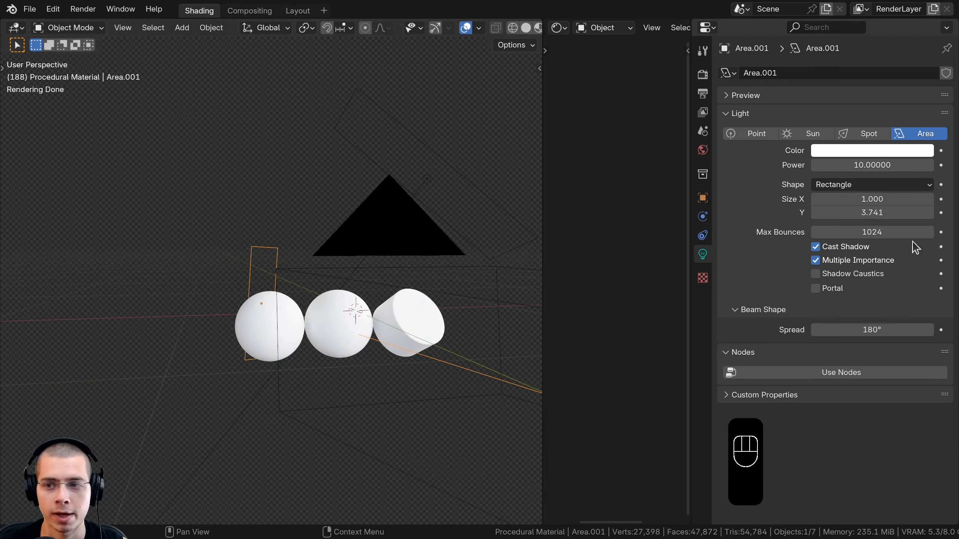
pyautogui.moveTo(321, 176); pyautogui.dragTo(341, 280, button='middle')
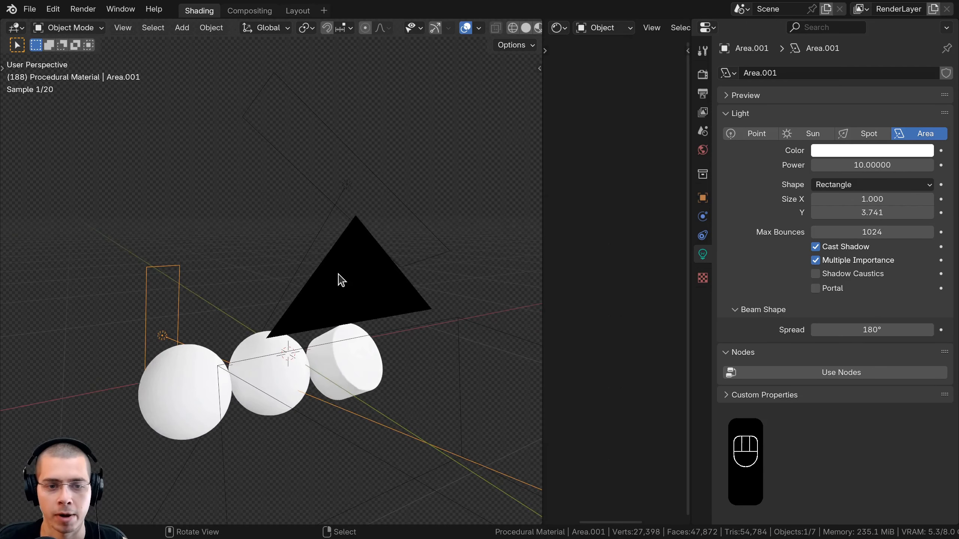
pyautogui.rightClick(339, 188)
pyautogui.moveTo(339, 188); pyautogui.dragTo(449, 264, button='middle')
pyautogui.press('g')
pyautogui.rightClick(321, 290)
pyautogui.moveTo(337, 279); pyautogui.dragTo(211, 294, button='middle')
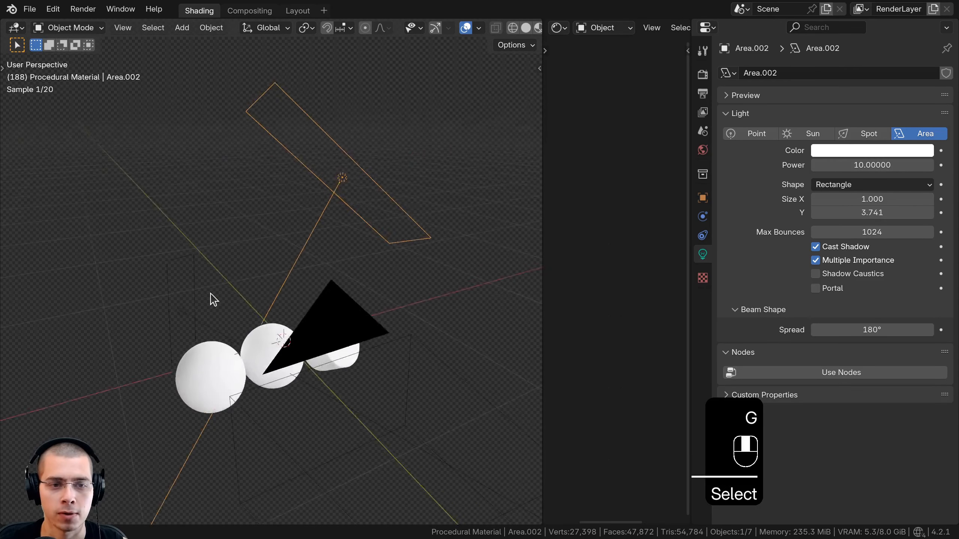
pyautogui.moveTo(278, 302); pyautogui.dragTo(294, 379, button='middle')
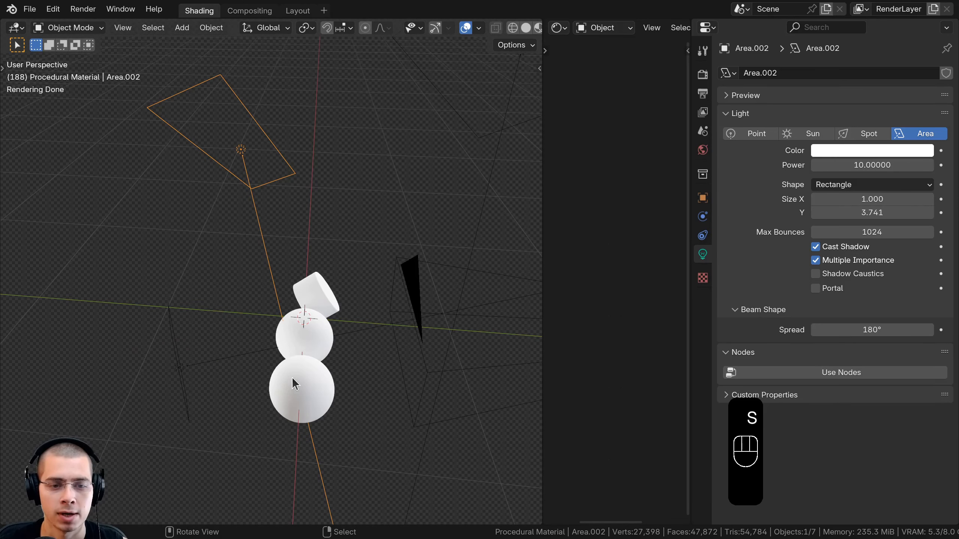
# Return to the camera view and examine the world background's environment texture and its HDR image name
pyautogui.press('KP_0')
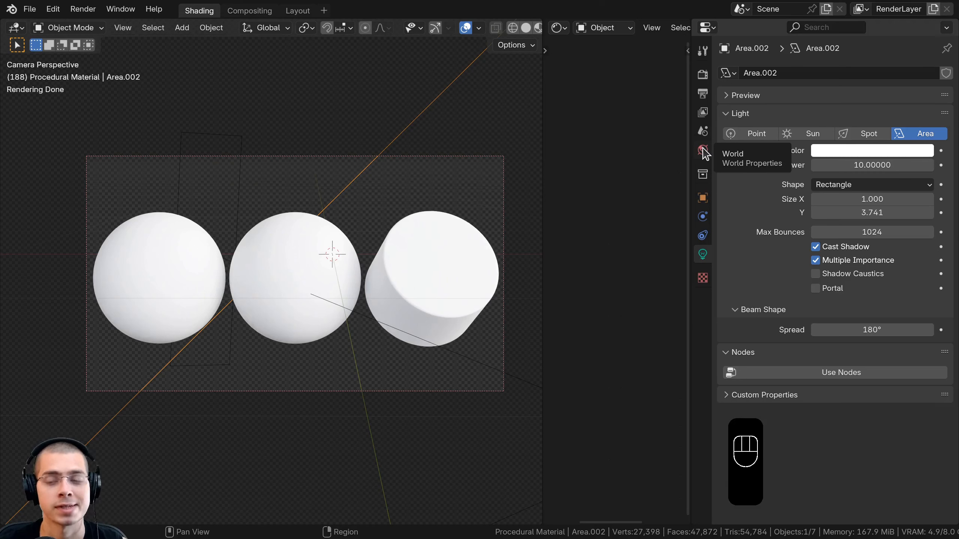
pyautogui.click(703, 150)
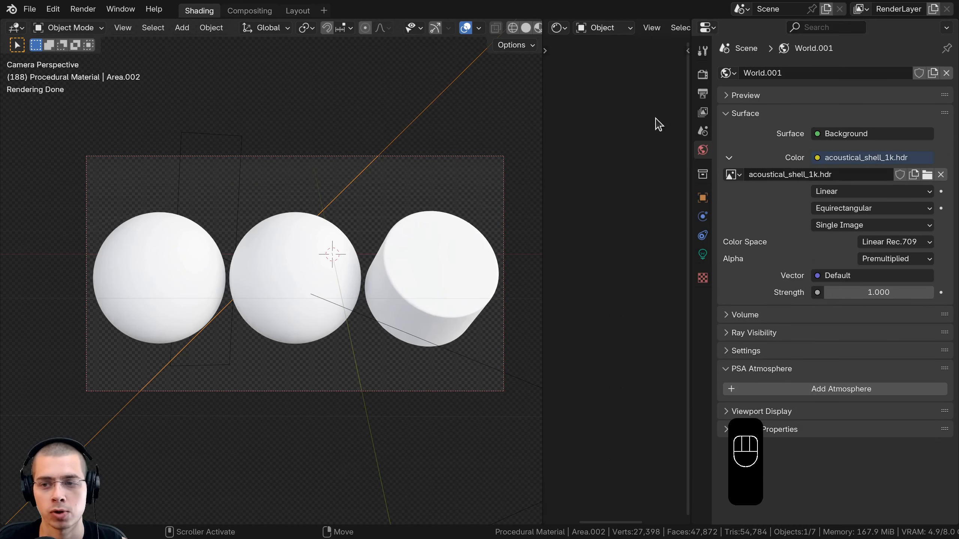
pyautogui.click(779, 175)
pyautogui.click(749, 176)
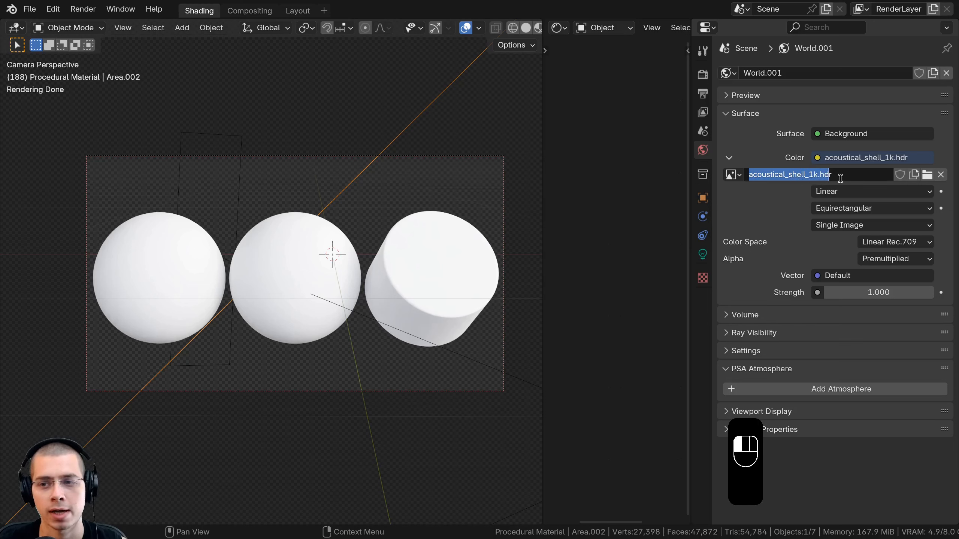
pyautogui.click(772, 234)
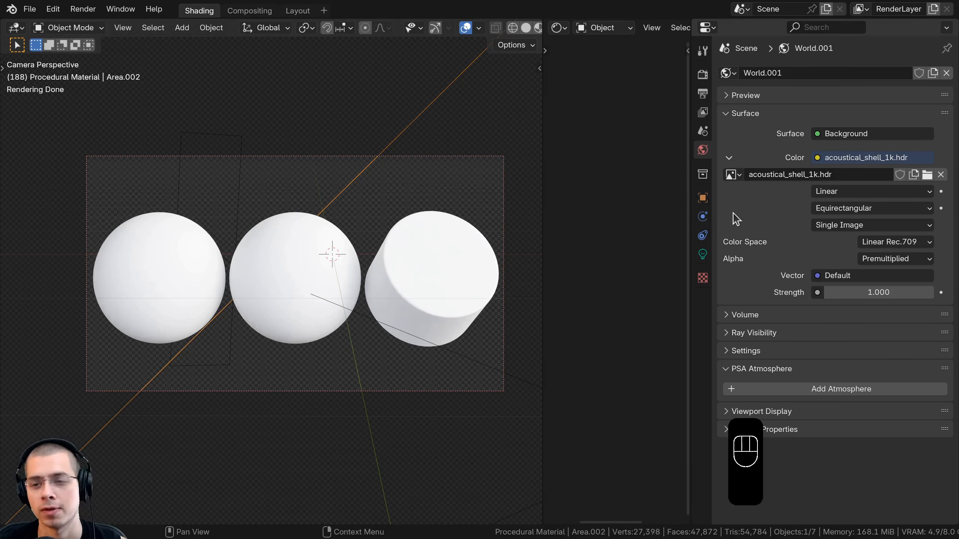
pyautogui.click(812, 178)
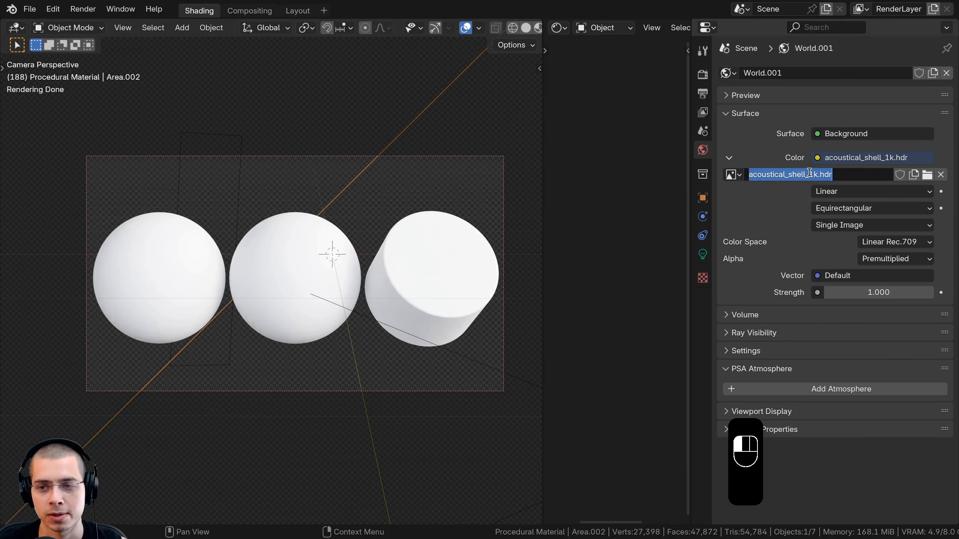
pyautogui.moveTo(809, 174); pyautogui.dragTo(816, 173)
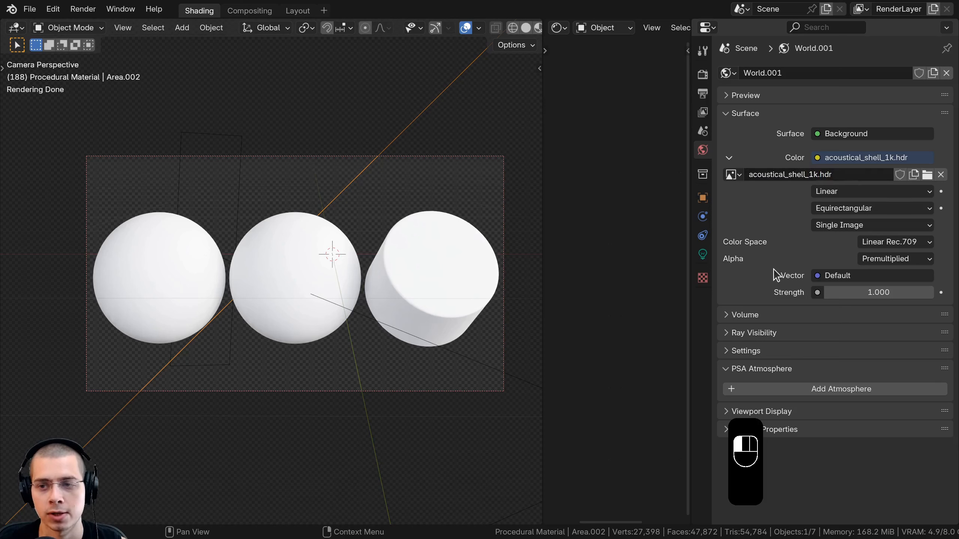
pyautogui.click(816, 159)
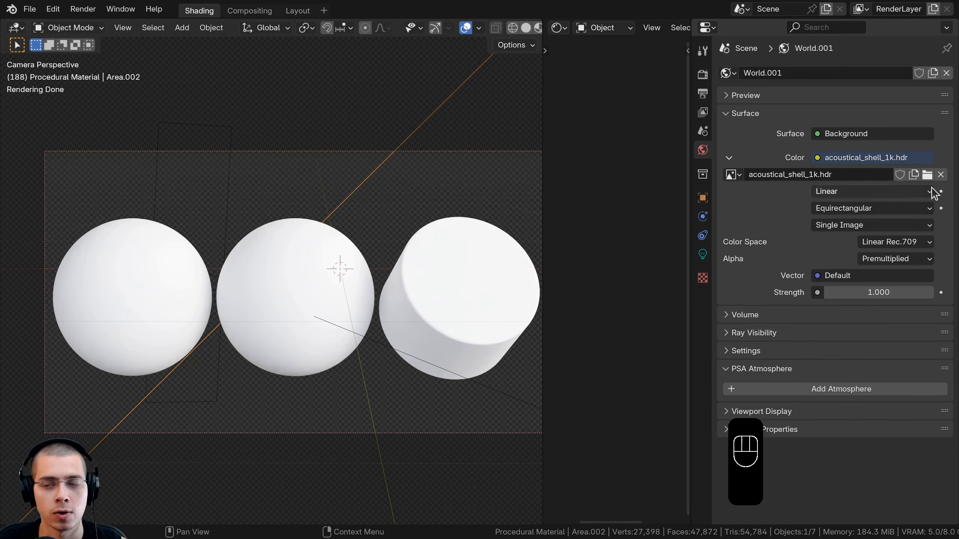
# Check the Cycles render engine setting and compare the film's Transparent option switched off and on again
pyautogui.keyDown('shift'); pyautogui.moveTo(339, 208); pyautogui.dragTo(342, 182, button='middle'); pyautogui.keyUp('shift')
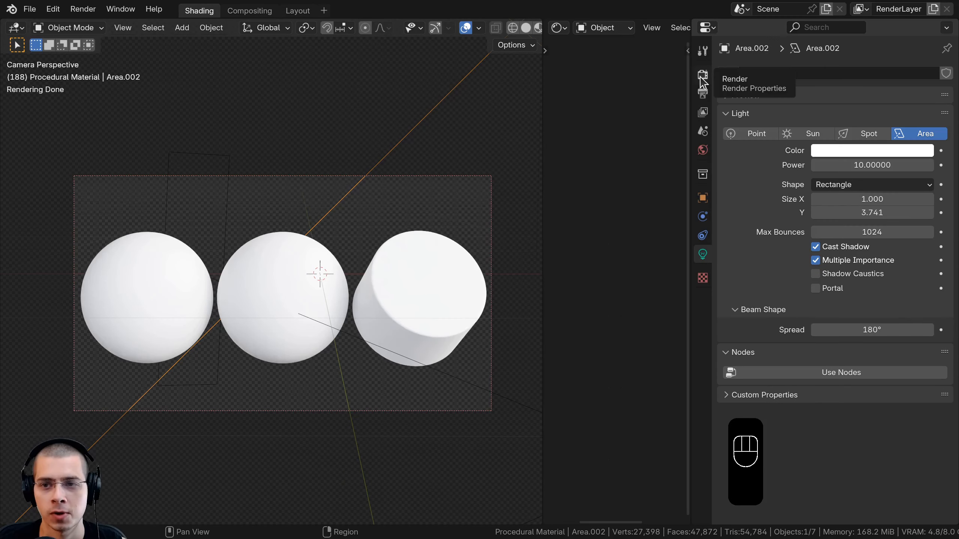
pyautogui.click(701, 78)
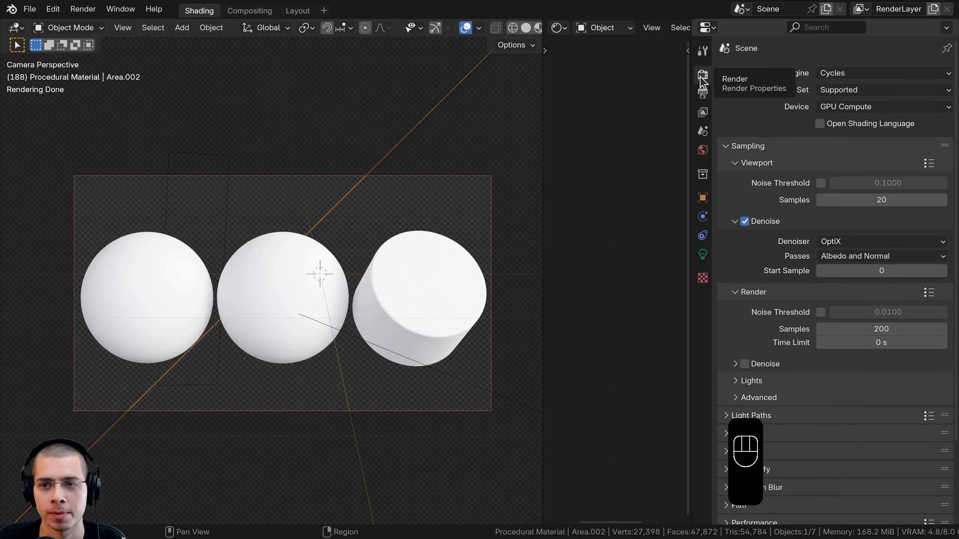
pyautogui.click(864, 74)
pyautogui.click(724, 148)
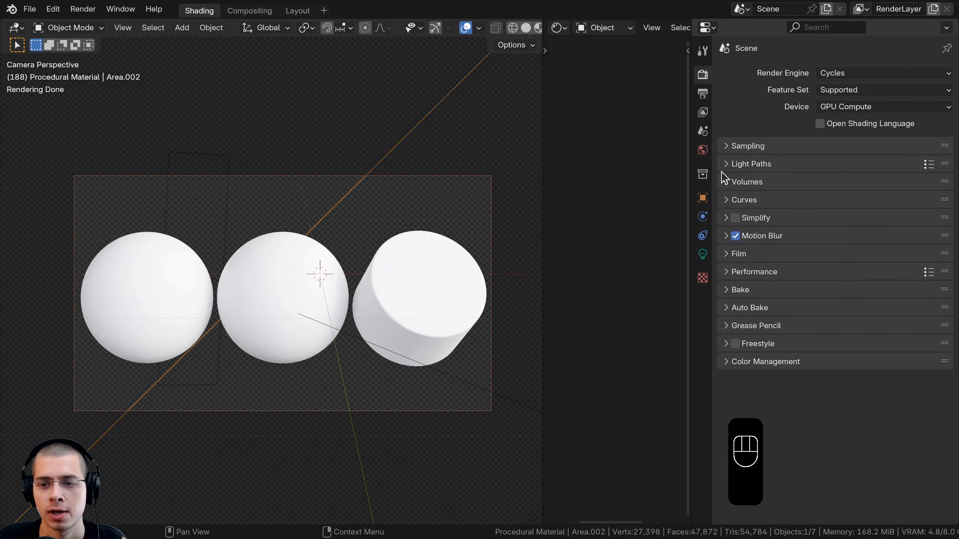
pyautogui.click(725, 252)
pyautogui.click(750, 353)
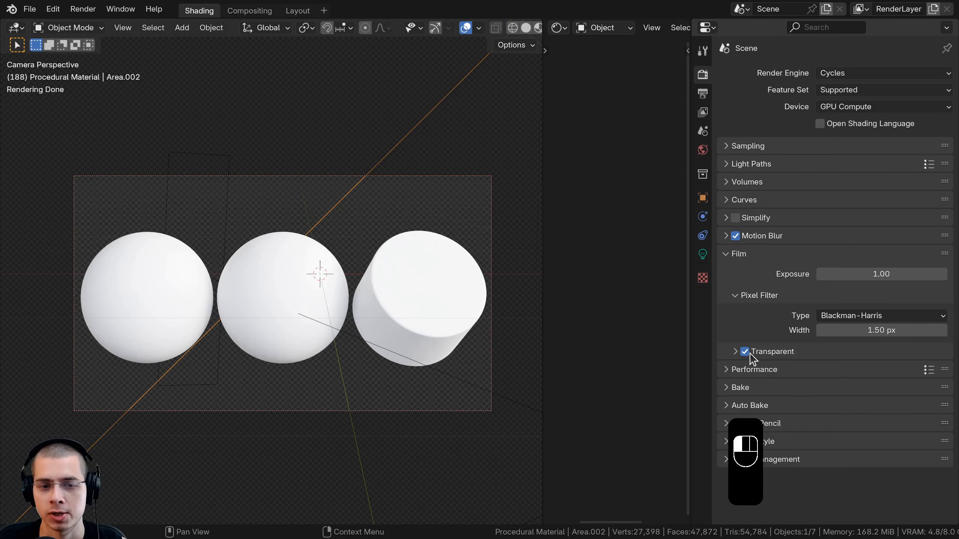
pyautogui.click(745, 352)
pyautogui.click(744, 351)
pyautogui.click(745, 352)
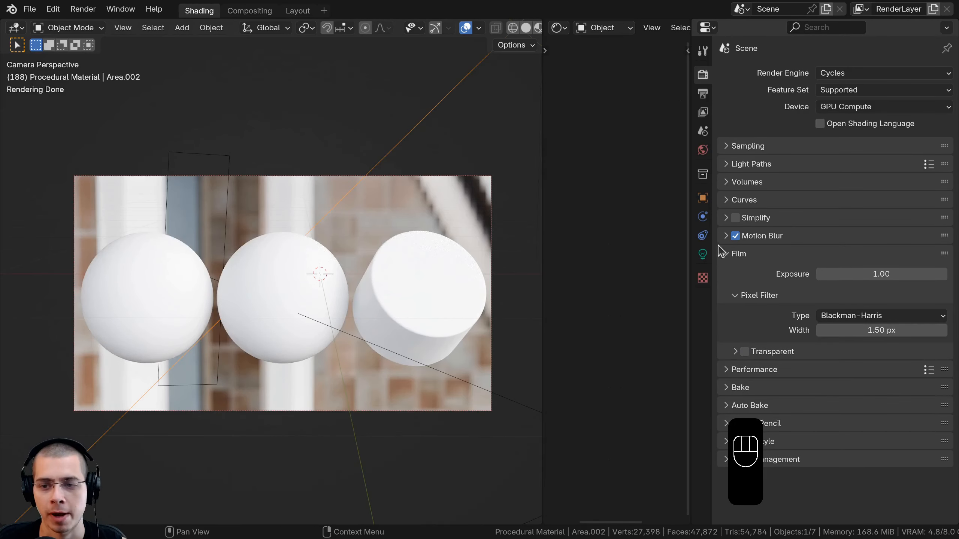
pyautogui.click(744, 352)
pyautogui.click(725, 254)
# Examine the color management settings, in particular the view transform and the contrast look
pyautogui.click(725, 362)
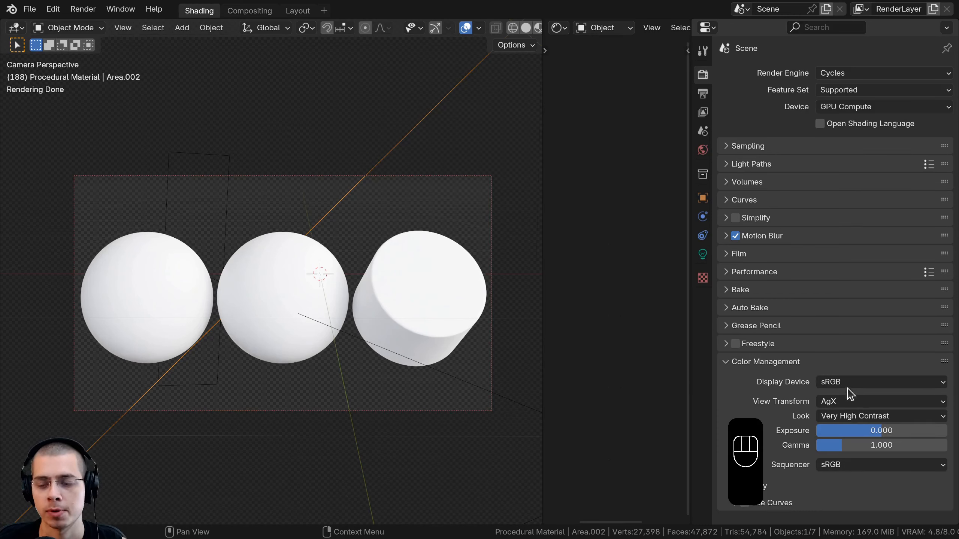
pyautogui.click(833, 415)
pyautogui.scroll(2, 249, 306)
pyautogui.keyDown('shift'); pyautogui.moveTo(248, 306); pyautogui.dragTo(250, 300, button='middle'); pyautogui.keyUp('shift')
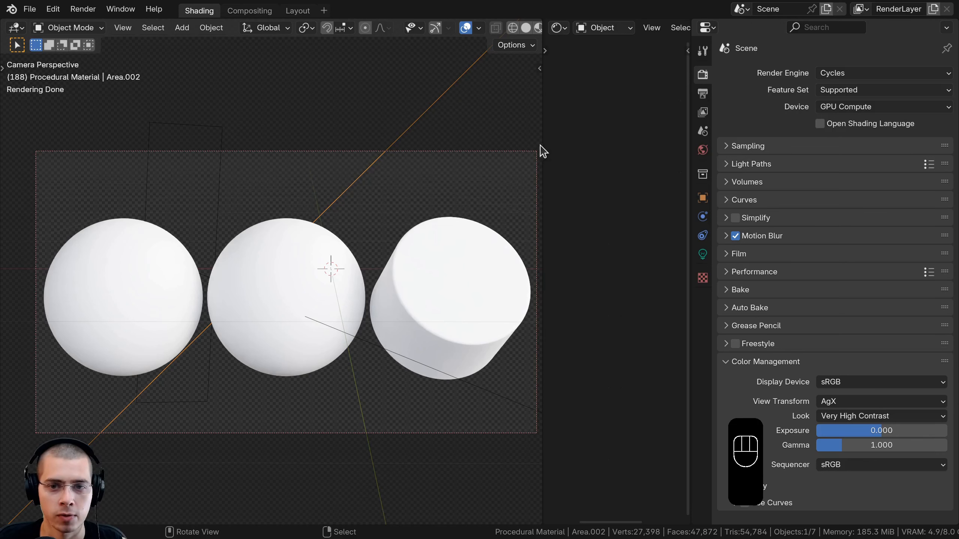
# Enlarge the shader editor by narrowing the viewport and properties areas, and frame the leftmost sphere in the camera view
pyautogui.moveTo(542, 151); pyautogui.dragTo(251, 178)
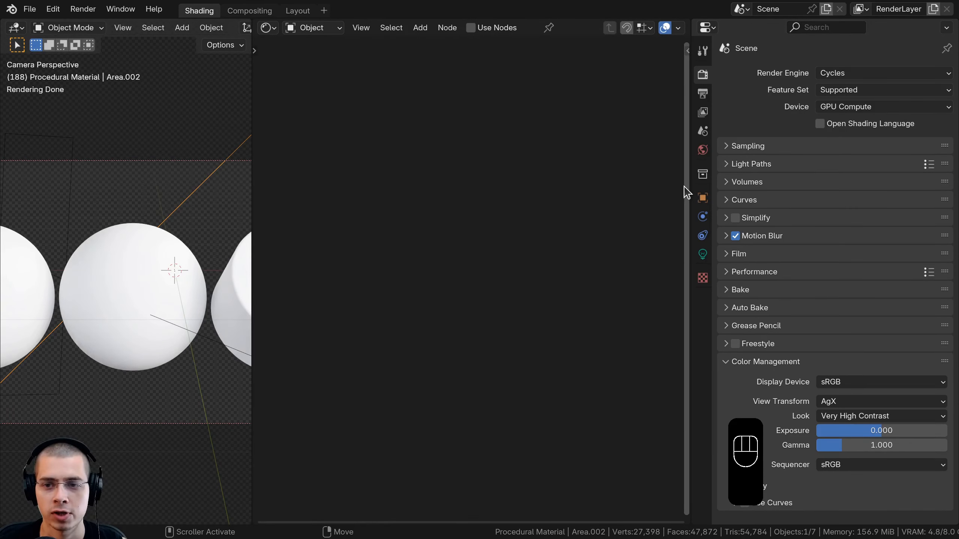
pyautogui.moveTo(689, 187); pyautogui.dragTo(938, 188)
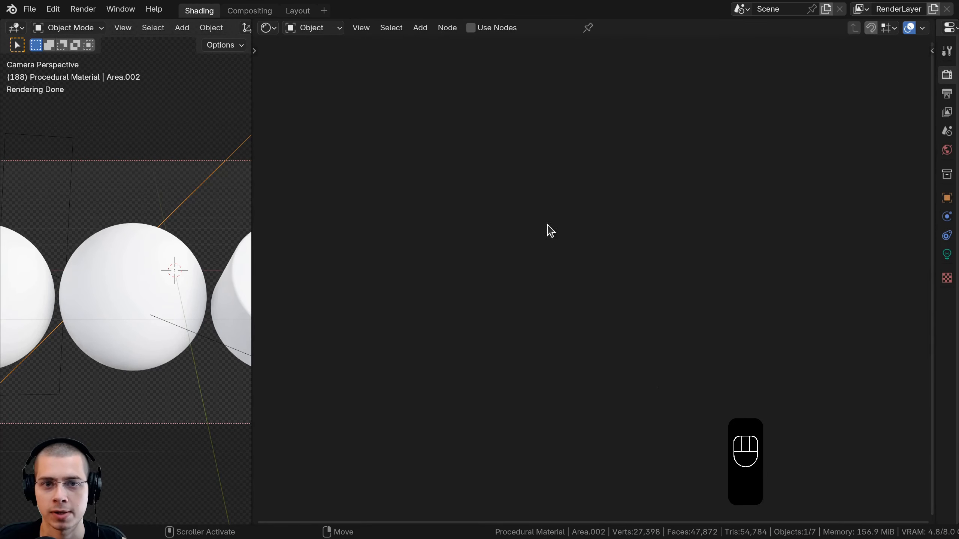
pyautogui.moveTo(251, 184); pyautogui.dragTo(294, 185)
pyautogui.keyDown('shift'); pyautogui.moveTo(212, 267); pyautogui.dragTo(349, 266, button='middle'); pyautogui.keyUp('shift')
pyautogui.scroll(2, 147, 266)
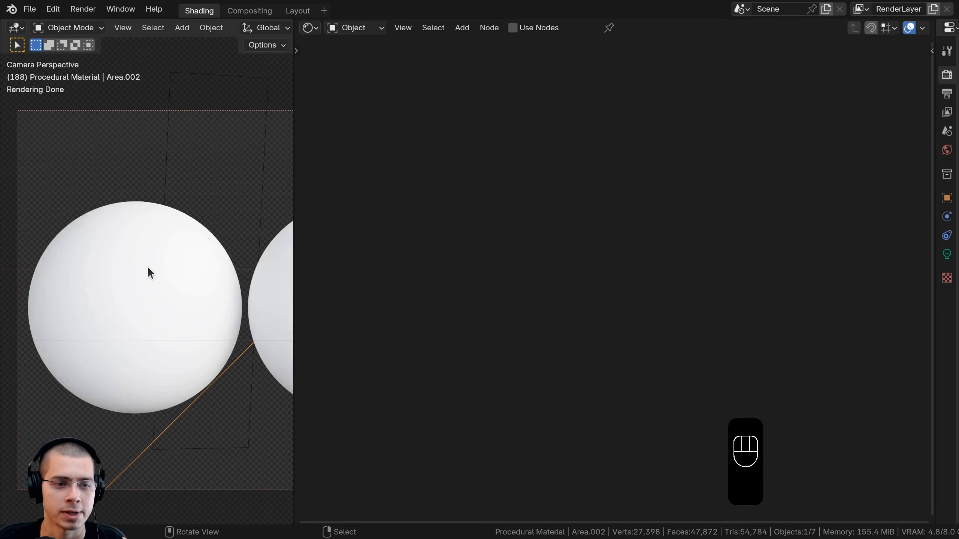
# Select the leftmost sphere, create a new material for it and name it "Smoot Metal"
pyautogui.rightClick(147, 266)
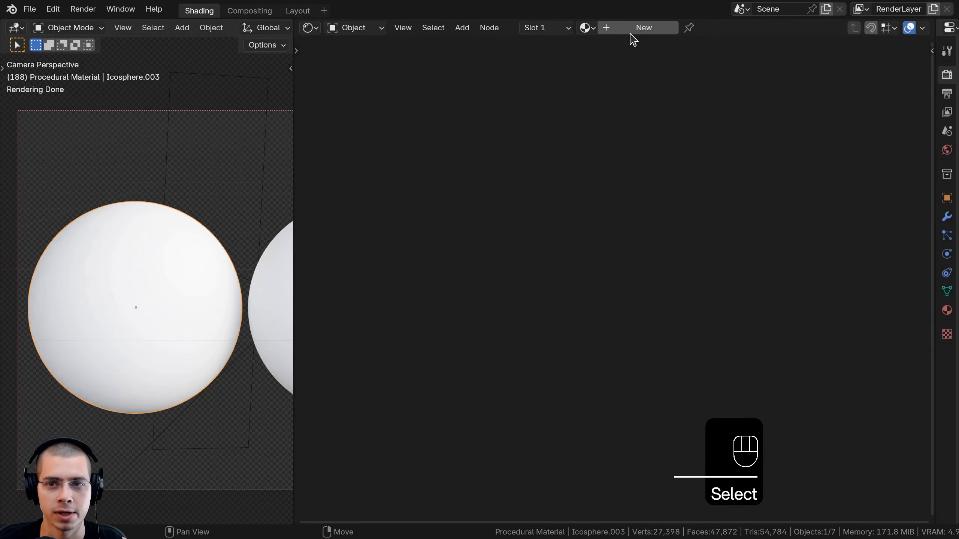
pyautogui.click(631, 29)
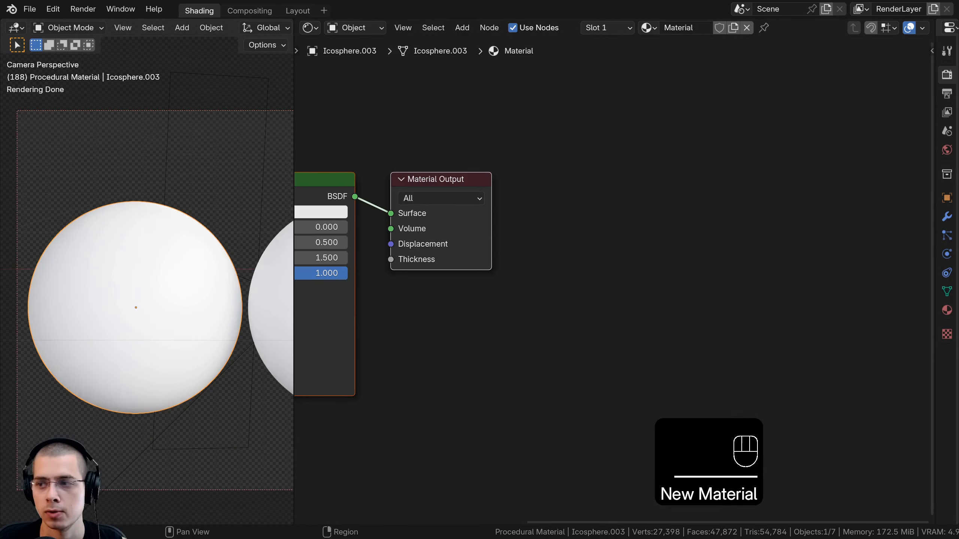
pyautogui.doubleClick(706, 27)
pyautogui.write('Sm')
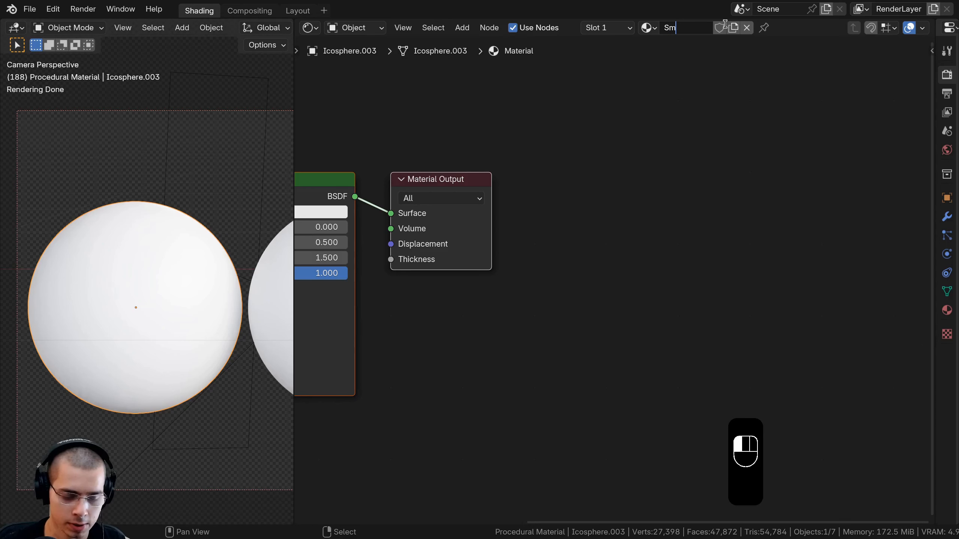
pyautogui.write('oot Metal')
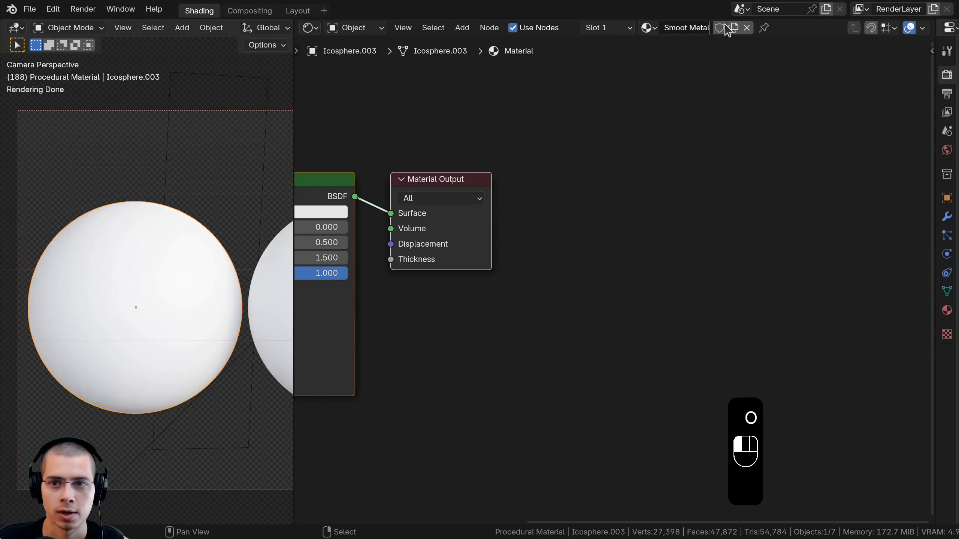
pyautogui.press('Return')
# Shift the Principled BSDF node slightly and frame it together with the Material Output node
pyautogui.moveTo(395, 234); pyautogui.dragTo(586, 239, button='middle')
pyautogui.scroll(4, 586, 239)
pyautogui.press('a')
pyautogui.moveTo(447, 171); pyautogui.dragTo(463, 173)
pyautogui.scroll(-4, 597, 158)
pyautogui.moveTo(455, 143); pyautogui.dragTo(608, 167, button='middle')
# Search the add-on preferences for "node" to check that Node Wrangler is enabled, then close the preferences
pyautogui.click(53, 9)
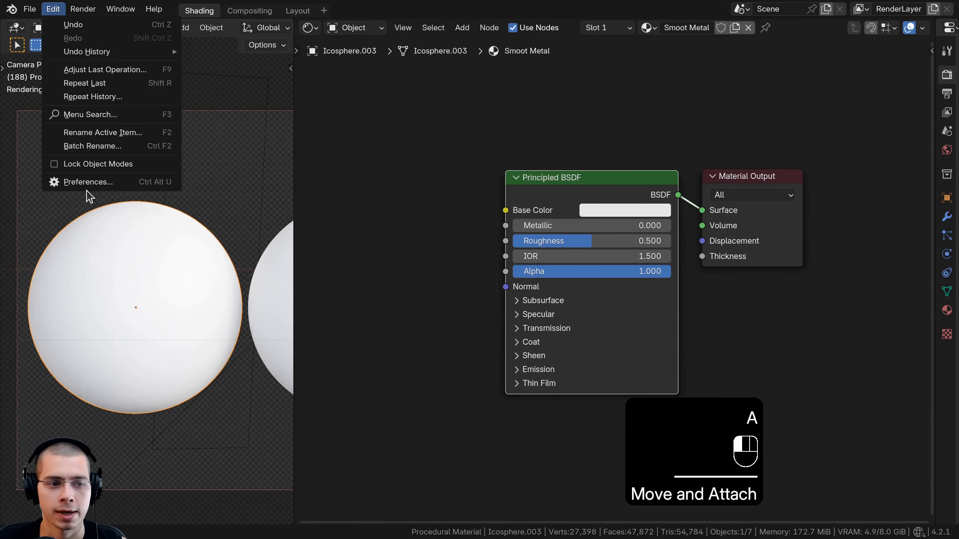
pyautogui.click(89, 182)
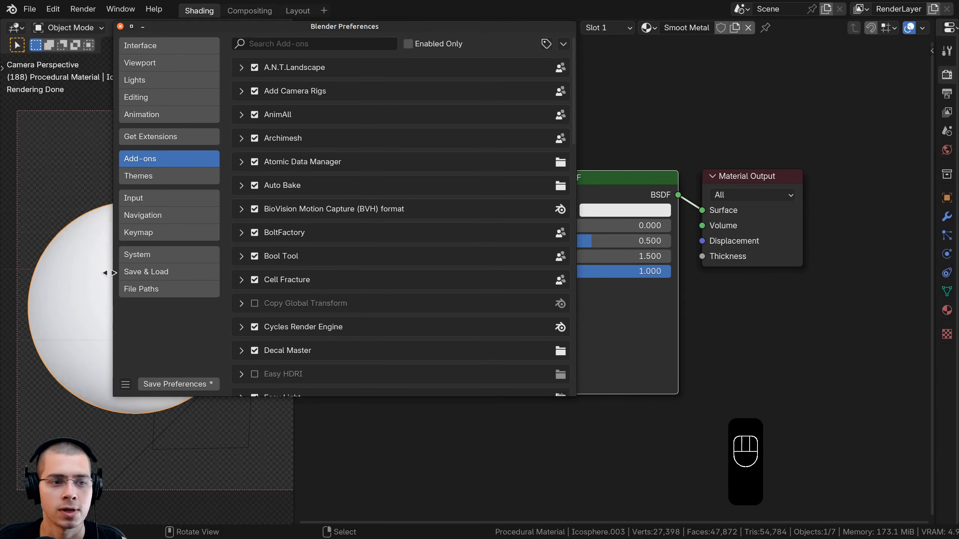
pyautogui.click(316, 44)
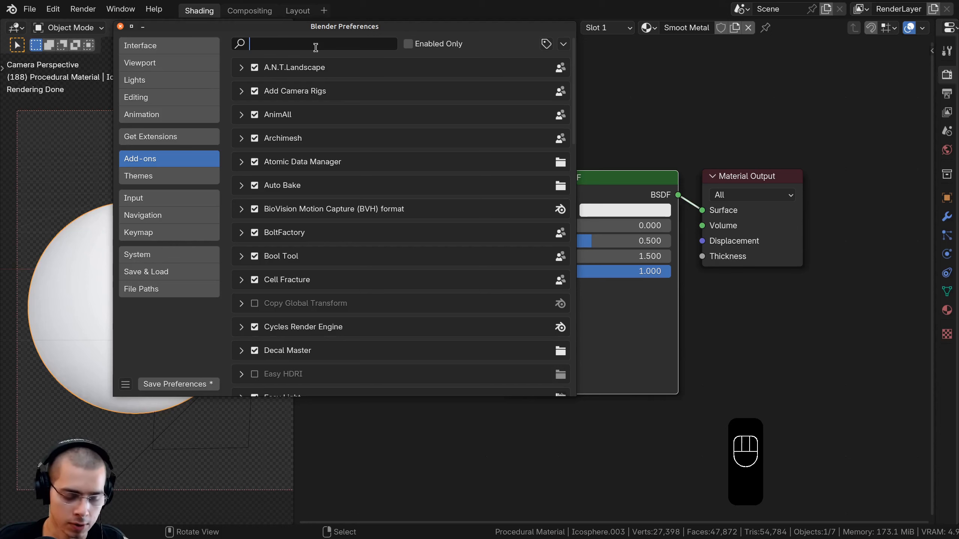
pyautogui.write('node')
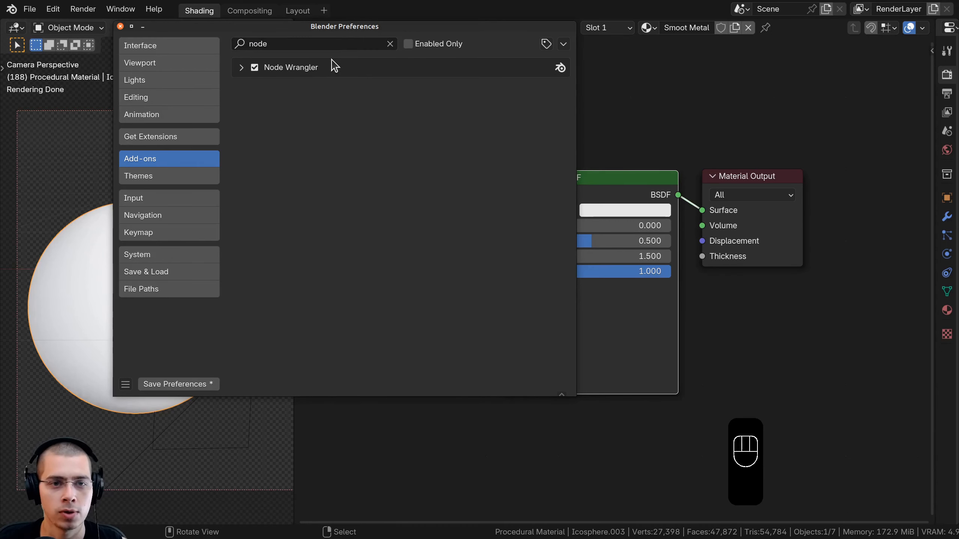
pyautogui.click(120, 27)
# Add a Noise Texture node to the left of the Principled BSDF, leaving free space between them
pyautogui.moveTo(397, 150); pyautogui.dragTo(482, 154, button='middle')
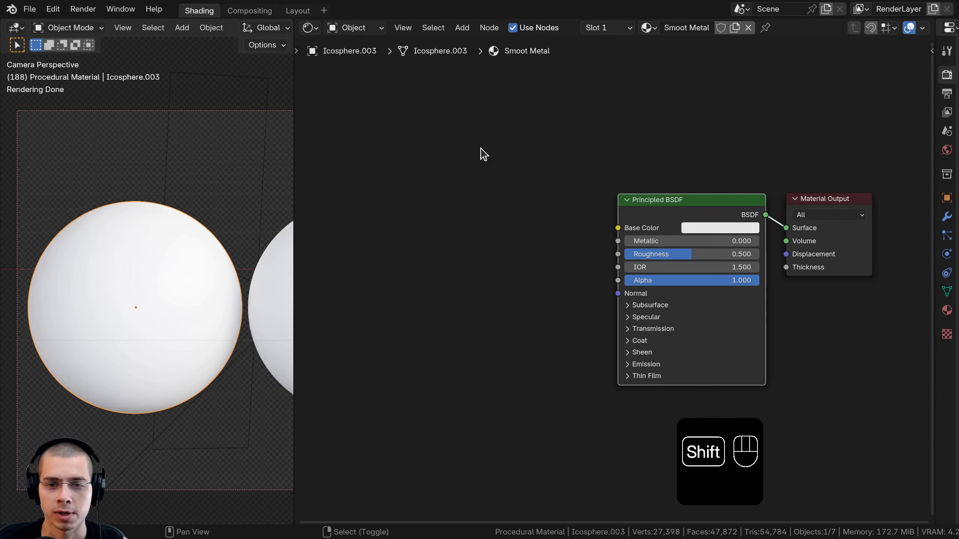
pyautogui.hotkey('shift', 'a')
pyautogui.write('noi')
pyautogui.press('Return')
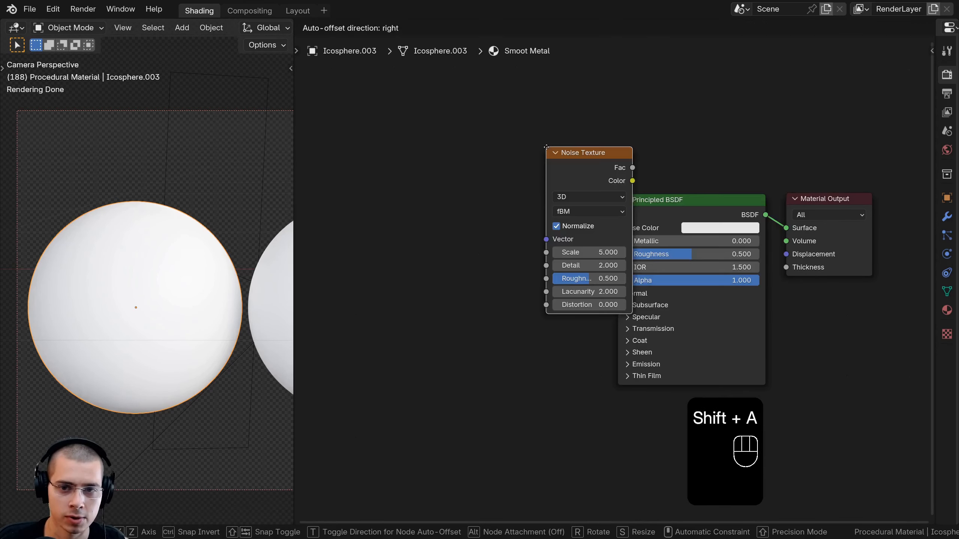
pyautogui.click(377, 212)
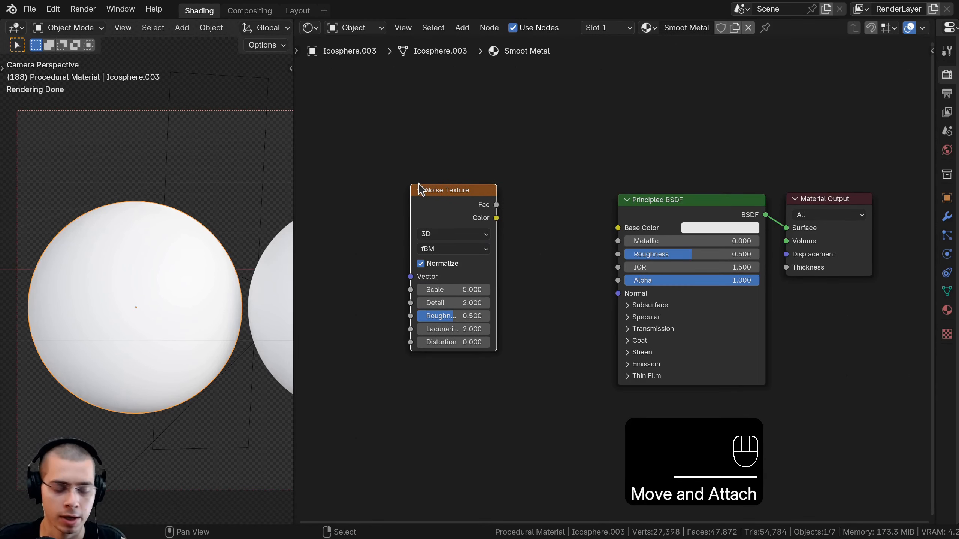
pyautogui.moveTo(510, 219); pyautogui.dragTo(567, 225, button='middle')
pyautogui.moveTo(514, 202); pyautogui.dragTo(464, 205)
pyautogui.moveTo(464, 206); pyautogui.dragTo(476, 211, button='middle')
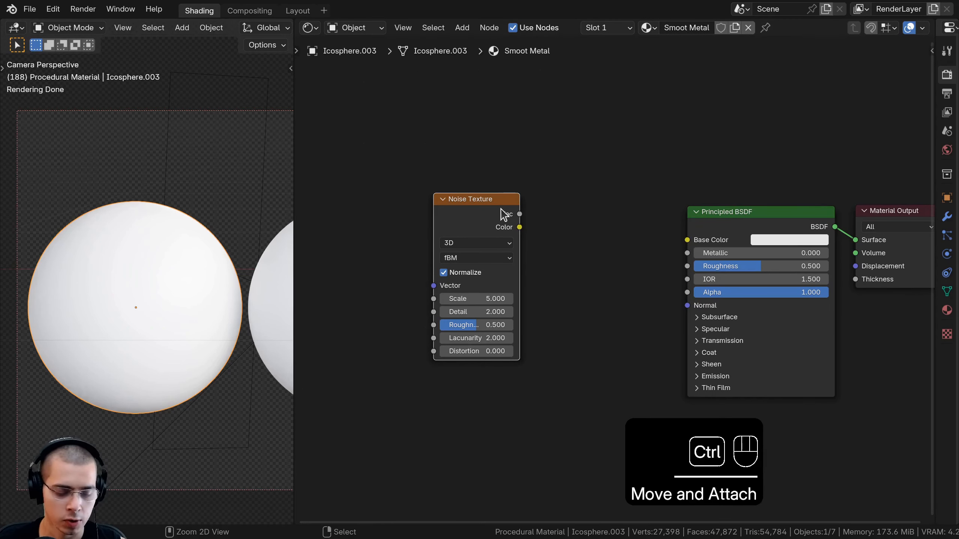
# Attach Texture Coordinate and Mapping nodes to the Noise Texture and feed the Mapping vector from the Object output
pyautogui.hotkey('ctrl', 't')
pyautogui.press('a')
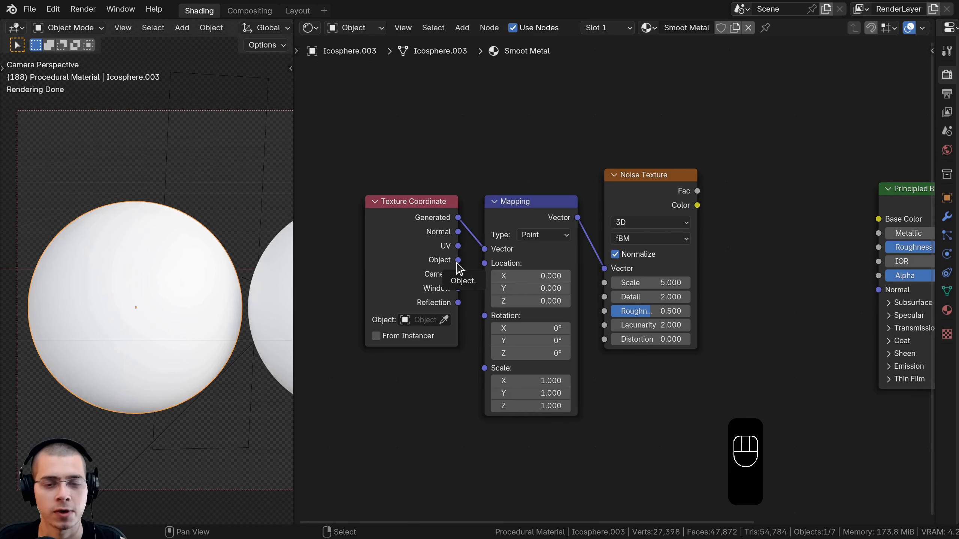
pyautogui.moveTo(458, 261); pyautogui.dragTo(490, 250)
pyautogui.moveTo(666, 193); pyautogui.dragTo(579, 212, button='middle')
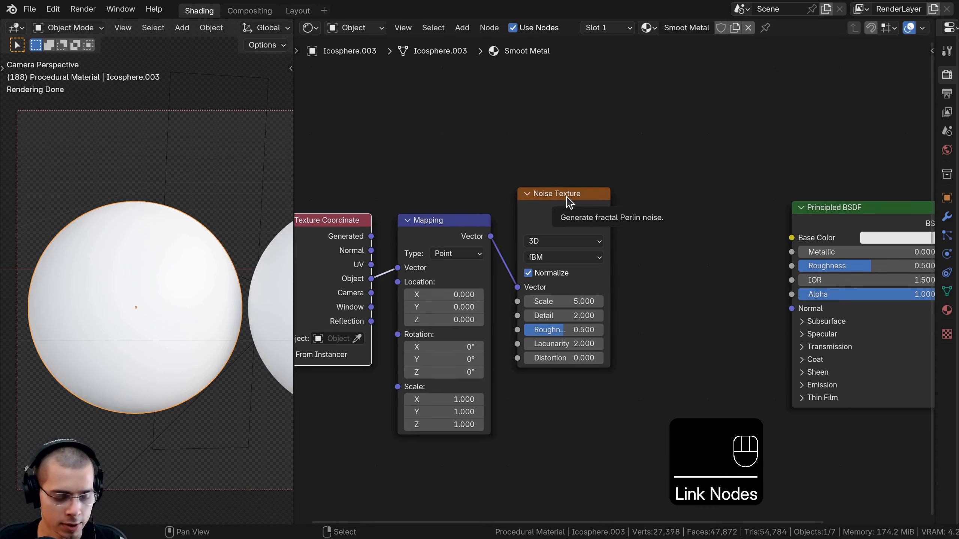
# Preview the Noise Texture on the sphere and set its scale to 2, detail to 10 and roughness to 1
pyautogui.keyDown('ctrl'); pyautogui.keyDown('shift'); pyautogui.click(558, 216); pyautogui.keyUp('shift'); pyautogui.keyUp('ctrl')
pyautogui.moveTo(558, 216); pyautogui.dragTo(554, 222)
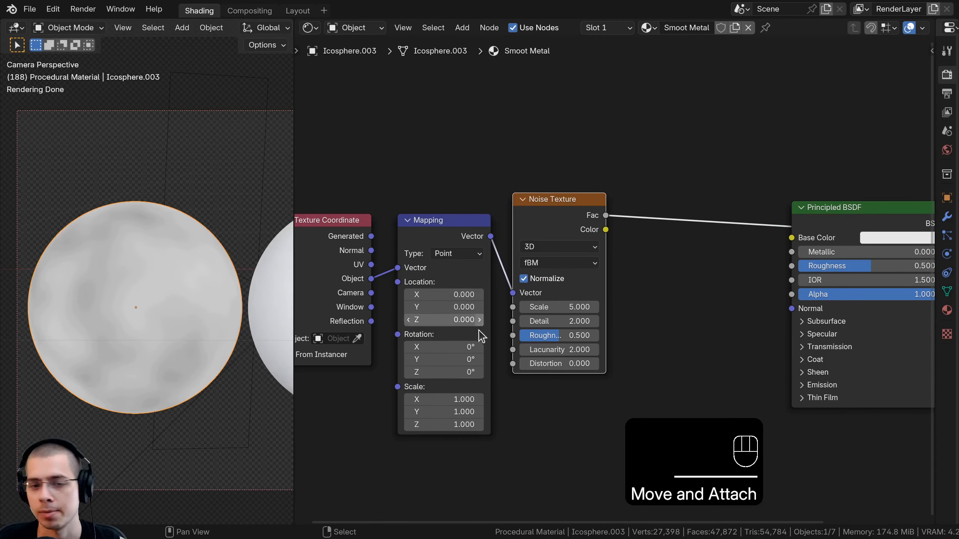
pyautogui.scroll(2, 611, 241)
pyautogui.click(555, 313)
pyautogui.write('2')
pyautogui.press('Return')
pyautogui.scroll(-1, 627, 300)
pyautogui.moveTo(603, 335); pyautogui.dragTo(615, 331, button='middle')
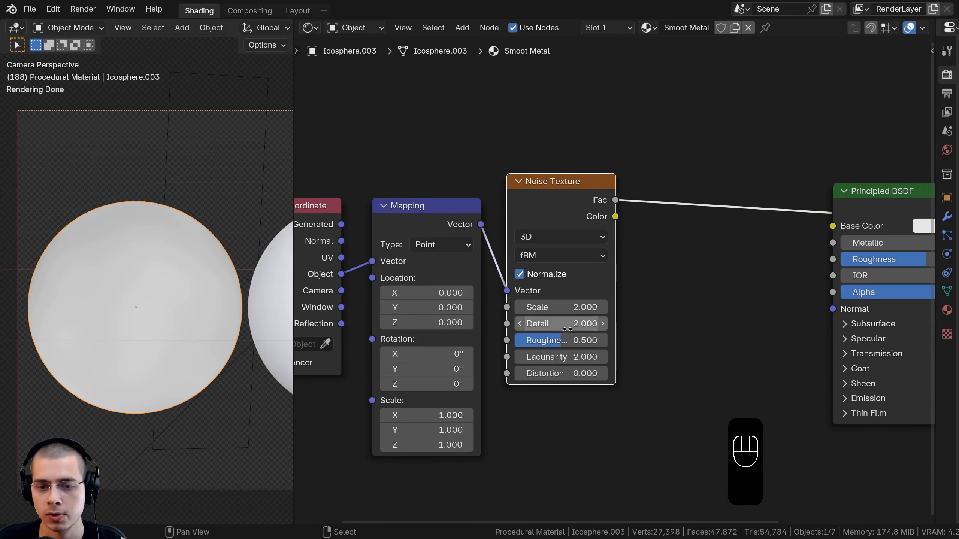
pyautogui.click(565, 323)
pyautogui.write('10')
pyautogui.press('Return')
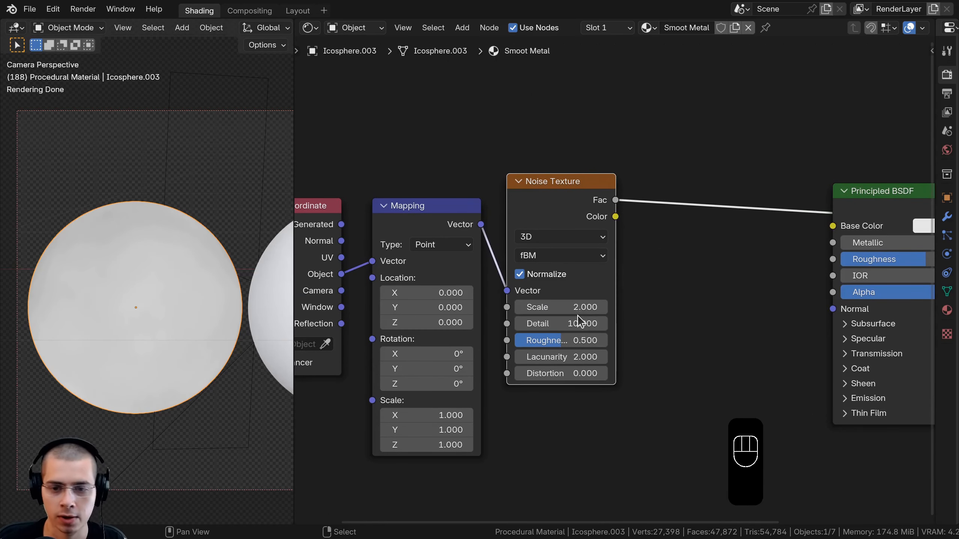
pyautogui.moveTo(562, 341); pyautogui.dragTo(607, 340)
# Move the Texture Coordinate and Mapping nodes further left to make room before the Noise Texture
pyautogui.scroll(-3, 467, 304)
pyautogui.moveTo(479, 301); pyautogui.dragTo(649, 294, button='middle')
pyautogui.moveTo(526, 191); pyautogui.dragTo(578, 299)
pyautogui.scroll(-1, 577, 300)
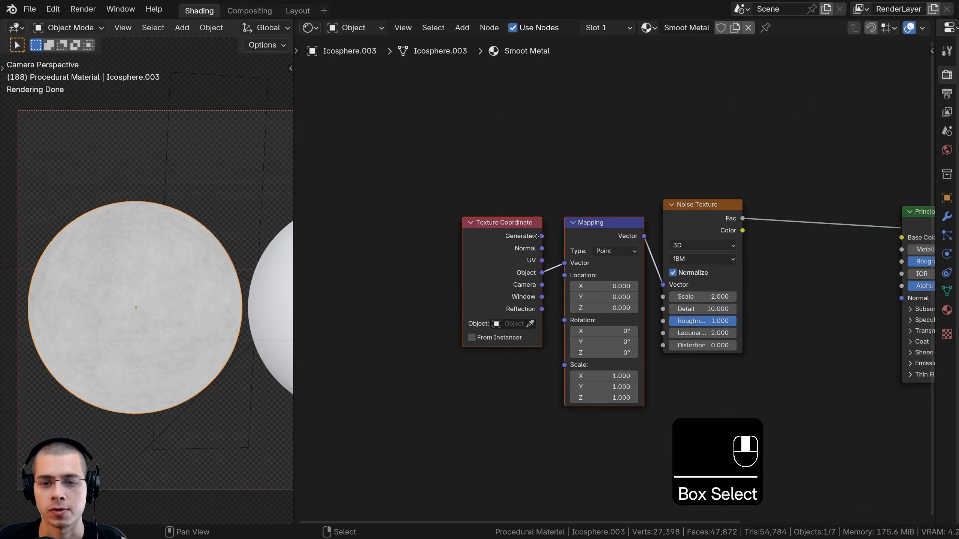
pyautogui.moveTo(578, 299); pyautogui.dragTo(567, 299, button='middle')
pyautogui.moveTo(463, 175); pyautogui.dragTo(599, 258)
pyautogui.scroll(-4, 600, 257)
pyautogui.press('g')
pyautogui.click(442, 252)
pyautogui.press('a')
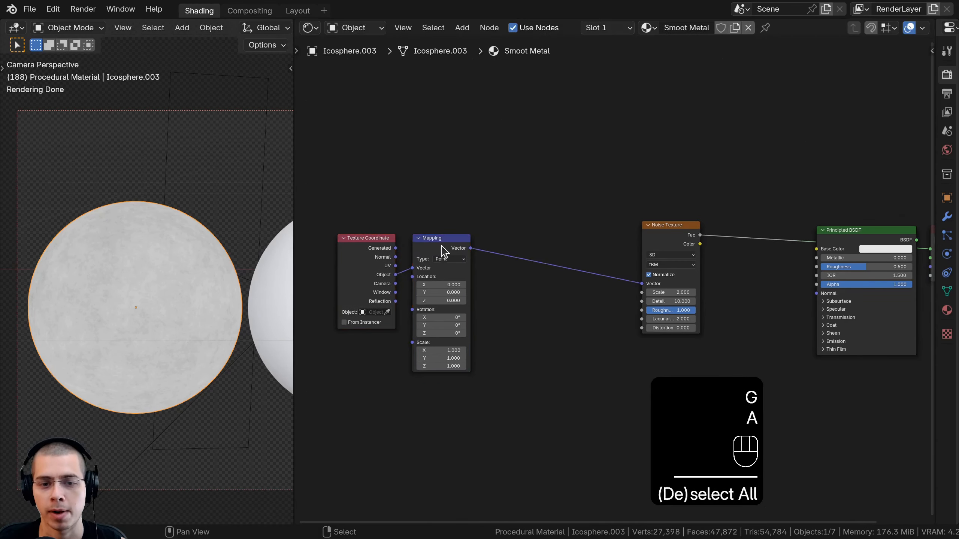
pyautogui.moveTo(443, 252); pyautogui.dragTo(435, 252)
pyautogui.moveTo(540, 225); pyautogui.dragTo(513, 227, button='middle')
pyautogui.scroll(3, 528, 230)
pyautogui.moveTo(467, 304); pyautogui.dragTo(475, 318, button='middle')
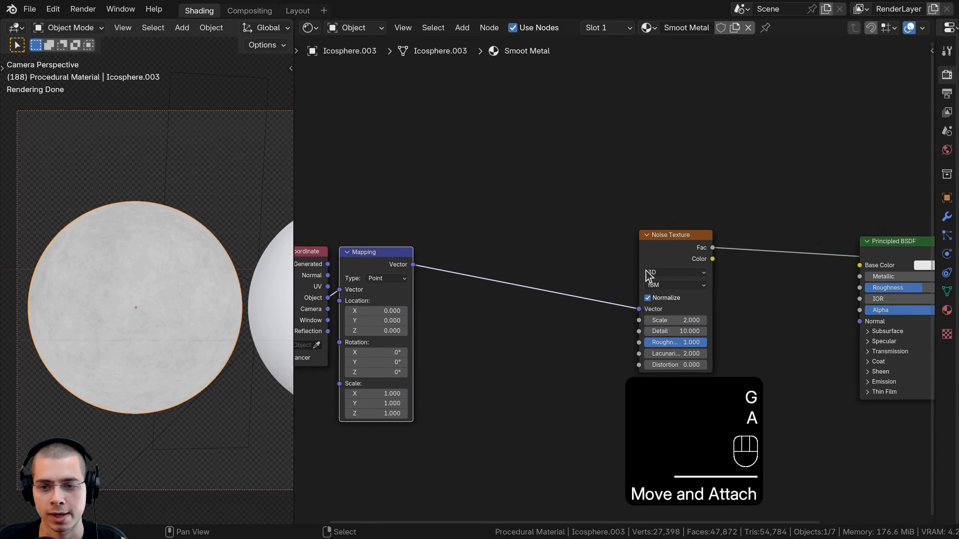
# Duplicate the Noise Texture and insert the copy between the Mapping node and the original Noise Texture
pyautogui.click(672, 242)
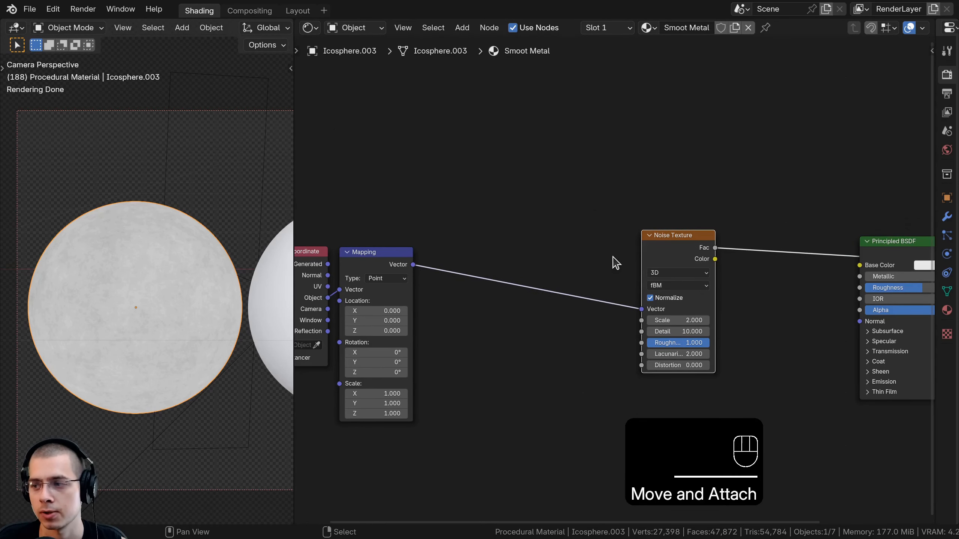
pyautogui.moveTo(616, 263); pyautogui.dragTo(624, 263, button='middle')
pyautogui.hotkey('shift', 'd')
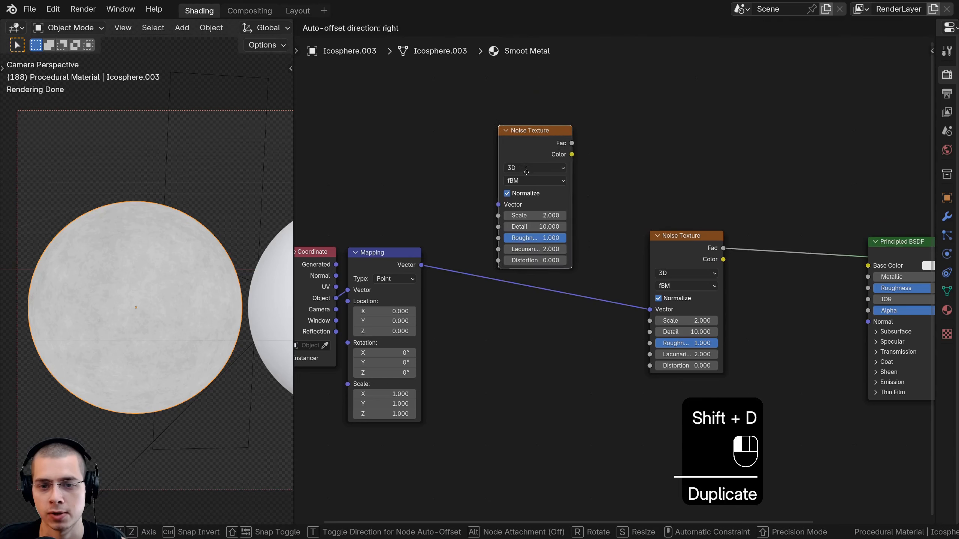
pyautogui.click(522, 225)
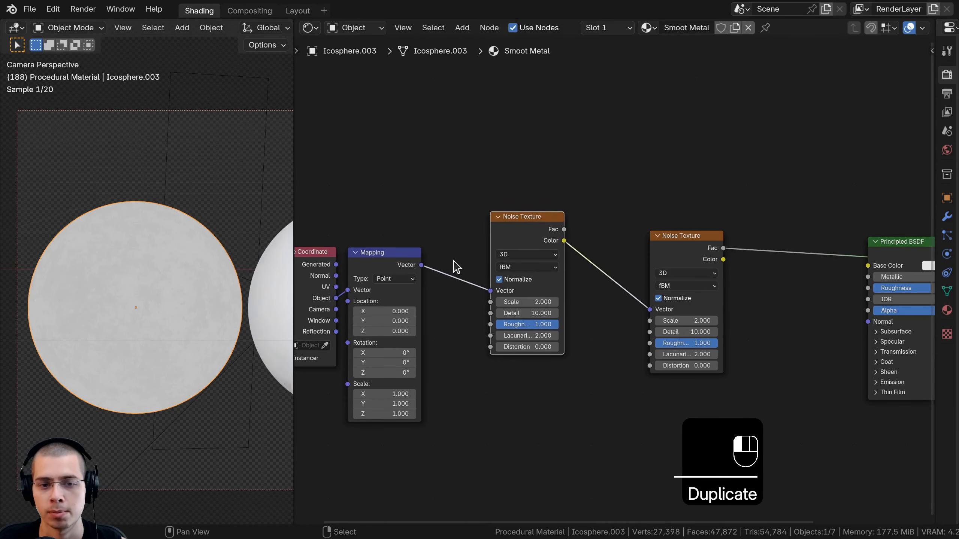
pyautogui.scroll(2, 535, 253)
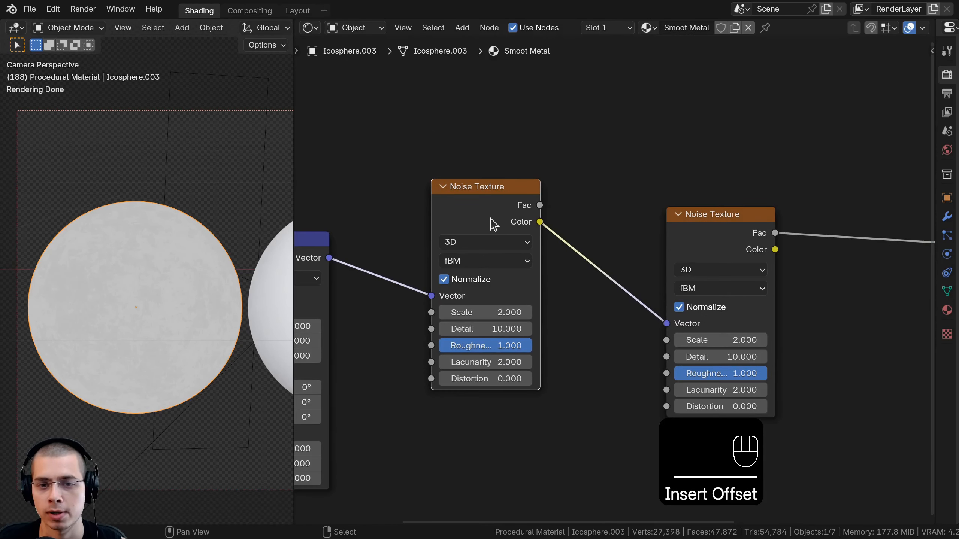
pyautogui.moveTo(448, 281); pyautogui.dragTo(452, 259, button='middle')
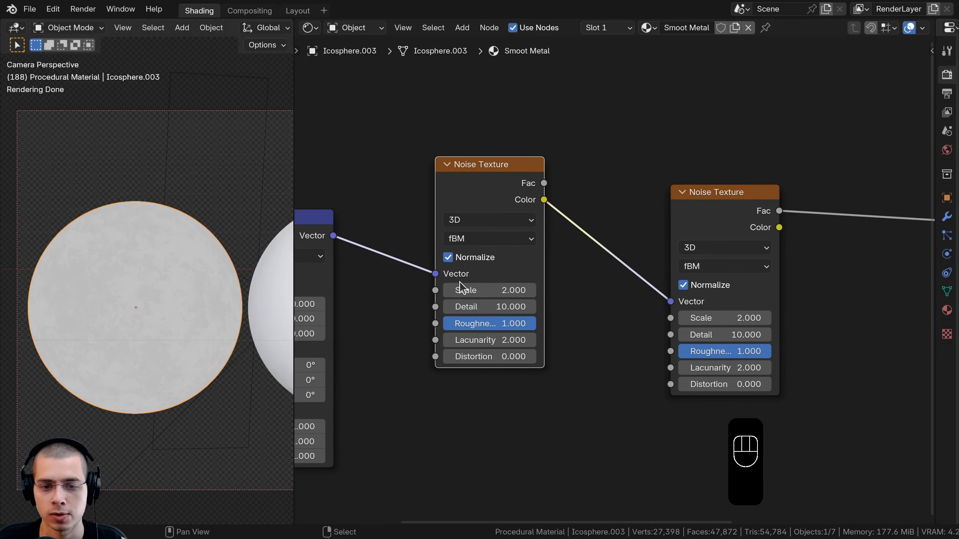
# Set the duplicated Noise Texture's scale to 3 and its roughness to 0.45
pyautogui.click(467, 289)
pyautogui.write('3')
pyautogui.press('Return')
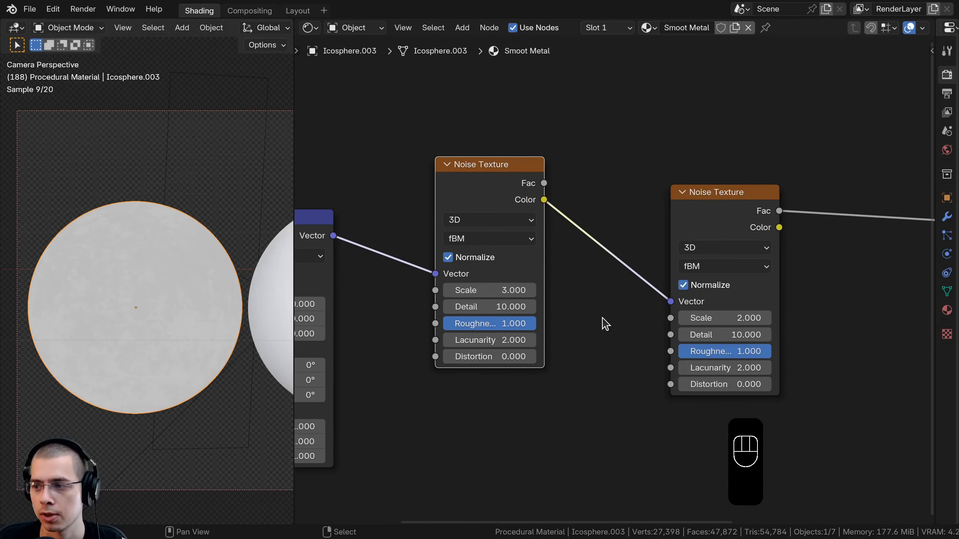
pyautogui.click(487, 323)
pyautogui.write('.4')
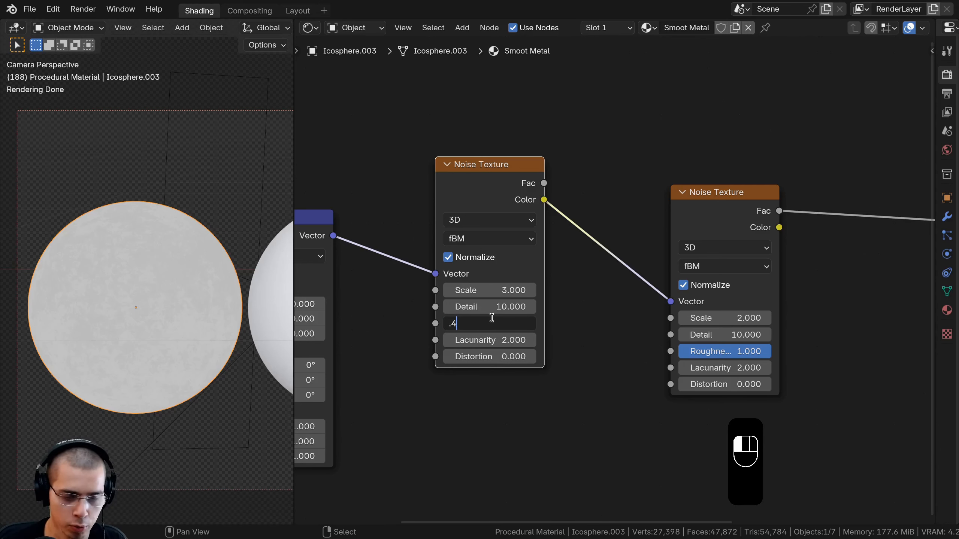
pyautogui.write('5')
pyautogui.press('Return')
# Spread the two Noise Textures apart and insert a Mix Color node on the link between them
pyautogui.scroll(-1, 491, 318)
pyautogui.moveTo(457, 211); pyautogui.dragTo(449, 206)
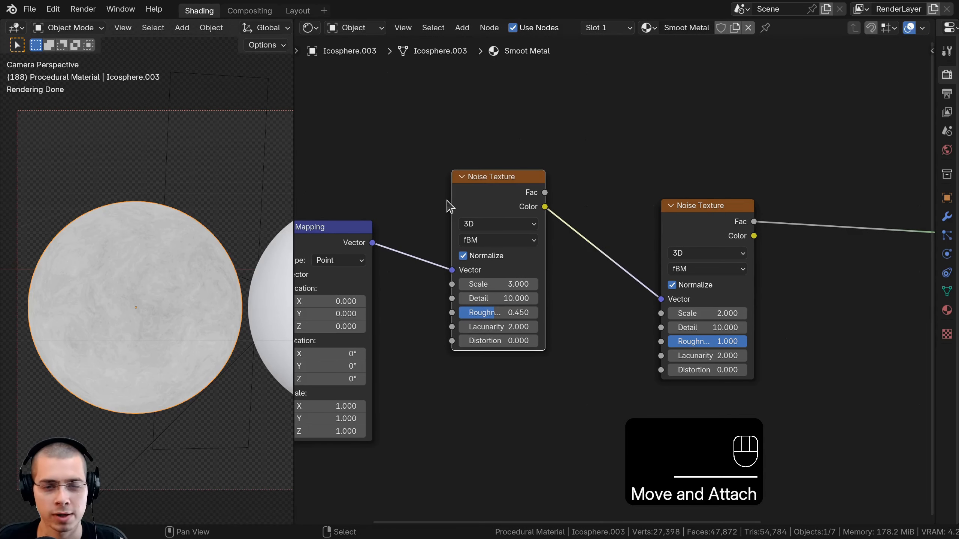
pyautogui.moveTo(698, 223); pyautogui.dragTo(717, 224)
pyautogui.moveTo(514, 201); pyautogui.dragTo(515, 196)
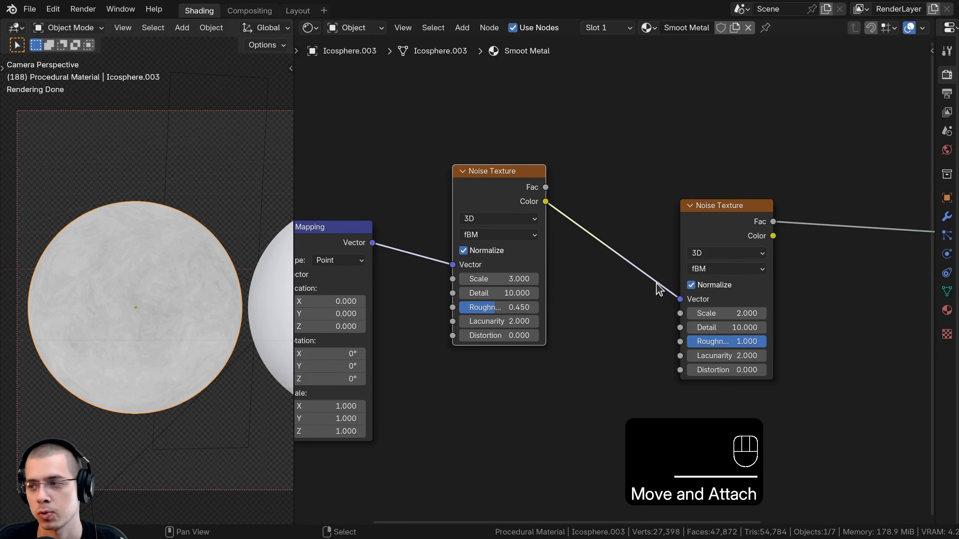
pyautogui.hotkey('shift', 'a')
pyautogui.write('mi')
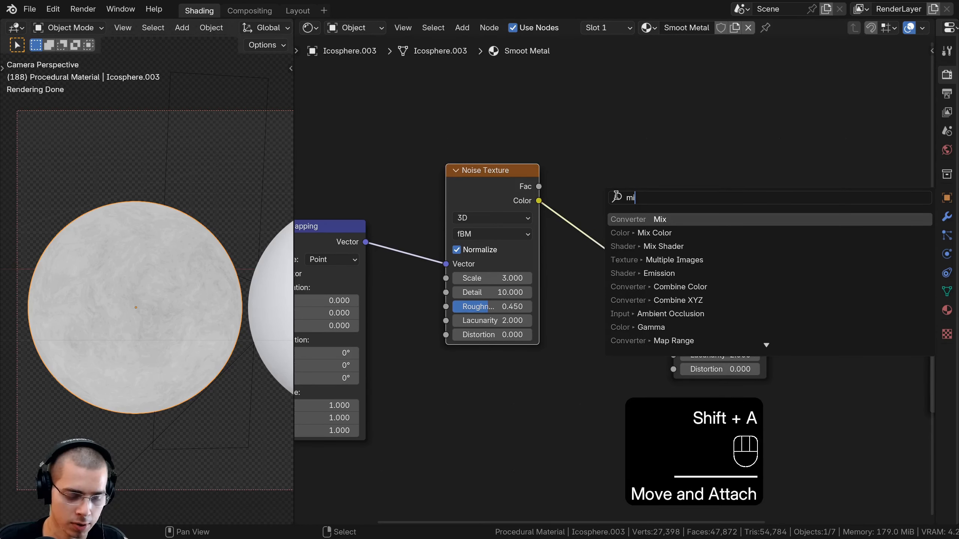
pyautogui.write('x')
pyautogui.click(637, 232)
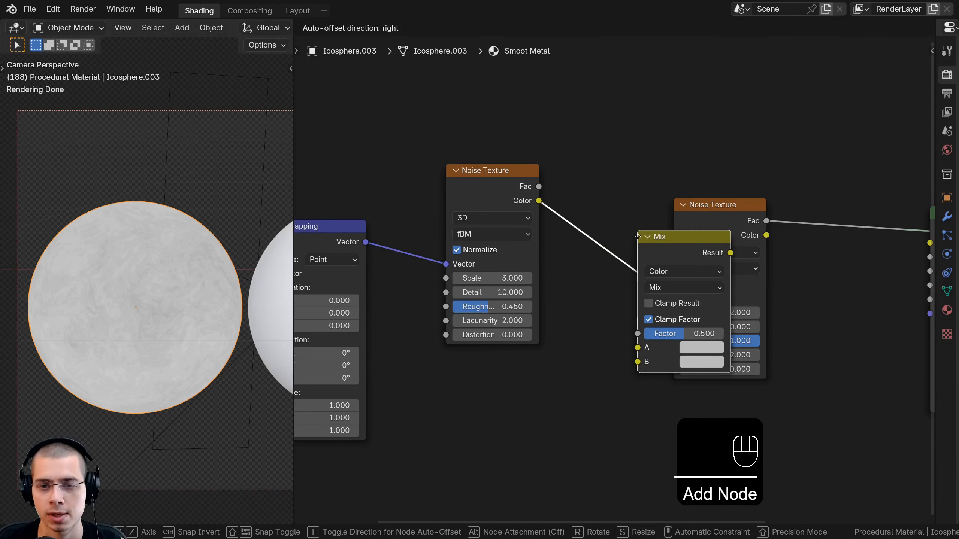
pyautogui.click(573, 186)
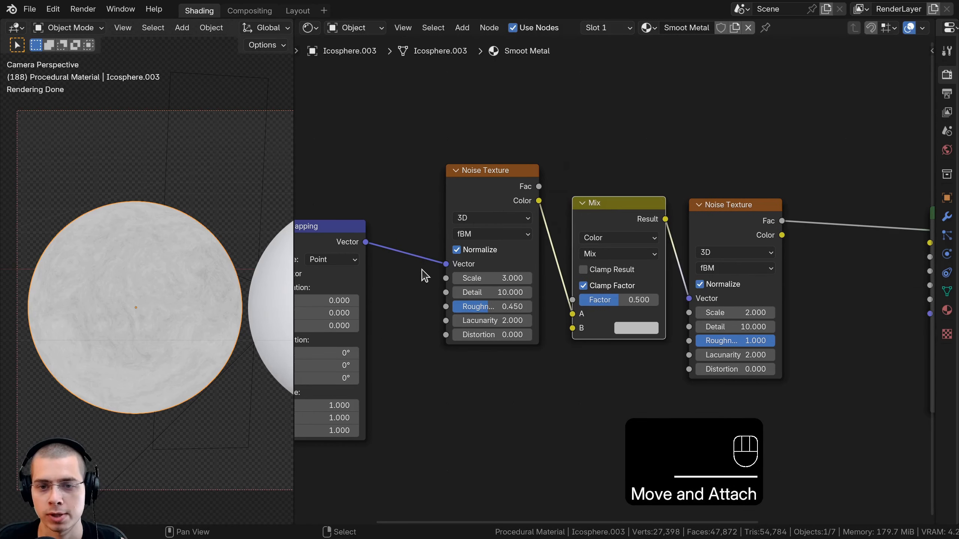
# Reroute the first Noise Texture's color into the Mix node's B input and connect the Mapping vector to input A
pyautogui.moveTo(496, 204); pyautogui.dragTo(462, 197)
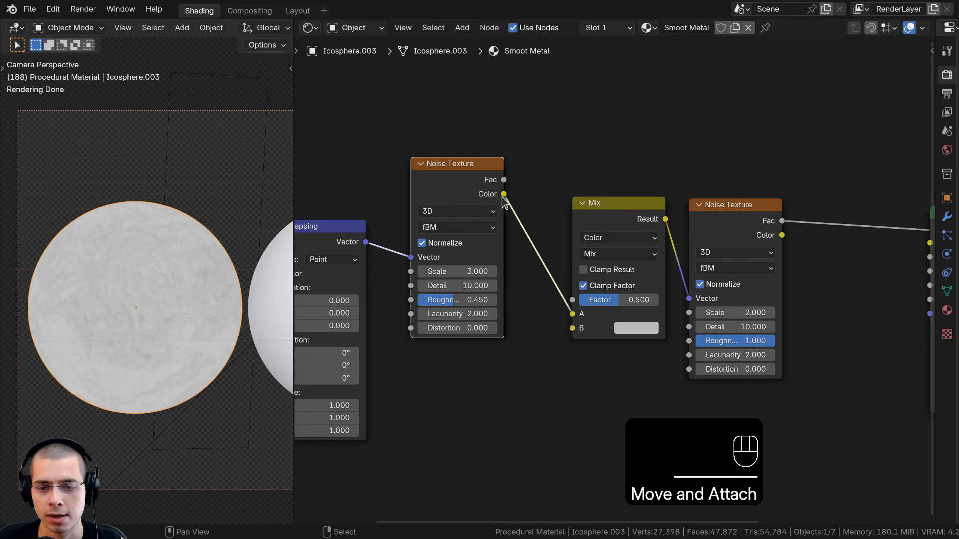
pyautogui.moveTo(570, 316); pyautogui.dragTo(572, 331)
pyautogui.moveTo(440, 294); pyautogui.dragTo(492, 282, button='middle')
pyautogui.click(370, 216)
pyautogui.moveTo(390, 226); pyautogui.dragTo(408, 230, button='middle')
pyautogui.press('g')
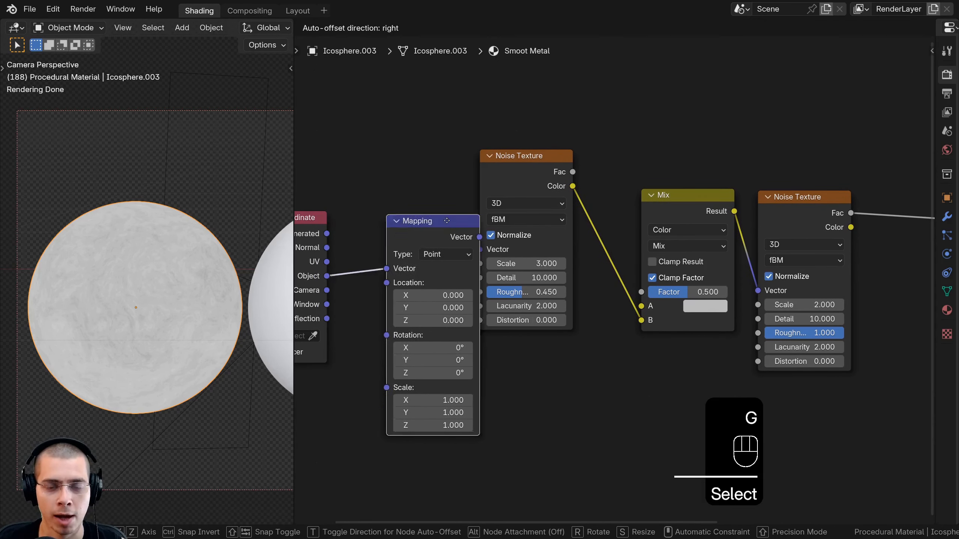
pyautogui.rightClick(426, 232)
pyautogui.moveTo(435, 235); pyautogui.dragTo(639, 307)
pyautogui.moveTo(627, 302); pyautogui.dragTo(532, 316, button='middle')
pyautogui.scroll(4, 548, 329)
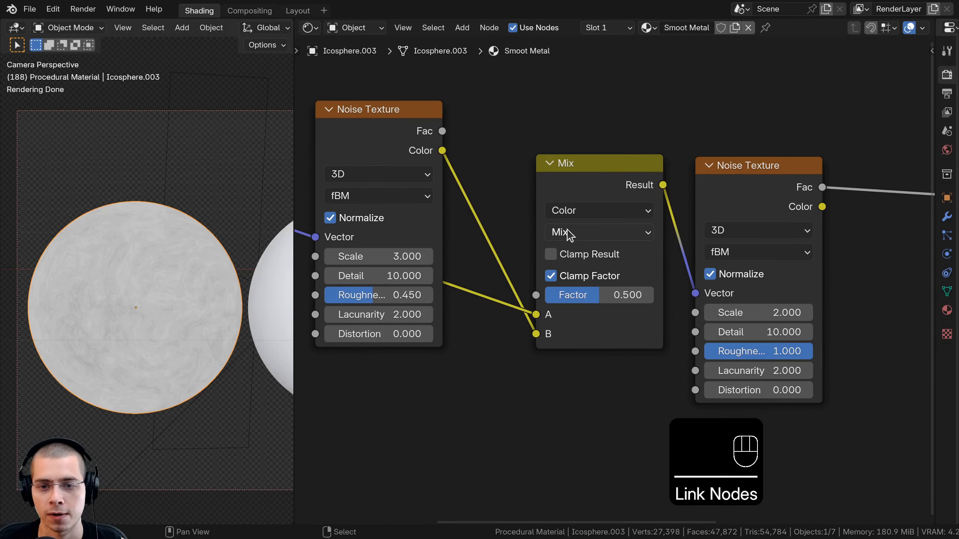
# Set the Mix node's blending mode to Linear Light and lower its factor to 0 to inspect the sphere up close
pyautogui.click(569, 234)
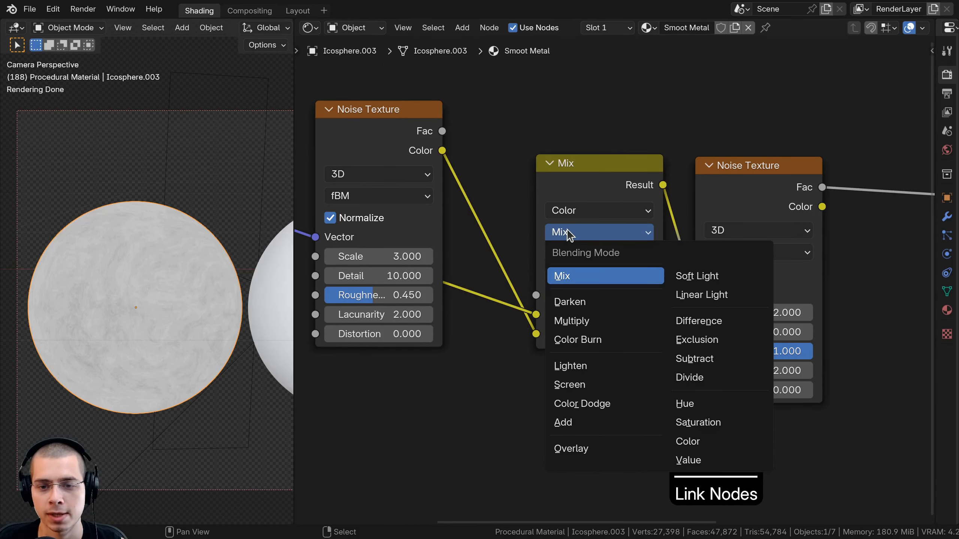
pyautogui.click(711, 297)
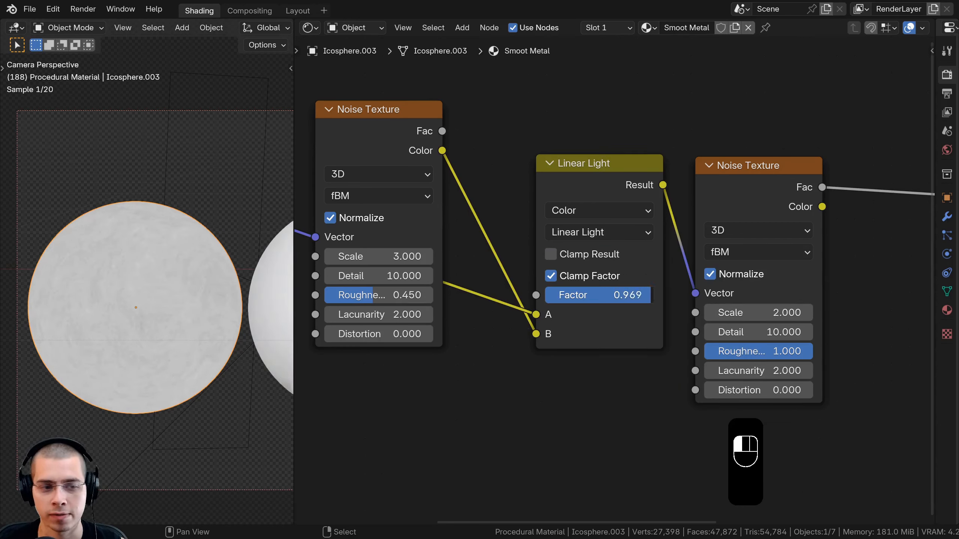
pyautogui.moveTo(563, 295)
pyautogui.mouseDown()
pyautogui.moveTo(540, 296)
pyautogui.moveTo(644, 295)
pyautogui.moveTo(547, 295)
pyautogui.mouseUp()
pyautogui.scroll(3, 175, 300)
pyautogui.scroll(2, 189, 290)
pyautogui.keyDown('shift'); pyautogui.moveTo(57, 244); pyautogui.dragTo(81, 235, button='middle'); pyautogui.keyUp('shift')
pyautogui.scroll(3, 80, 235)
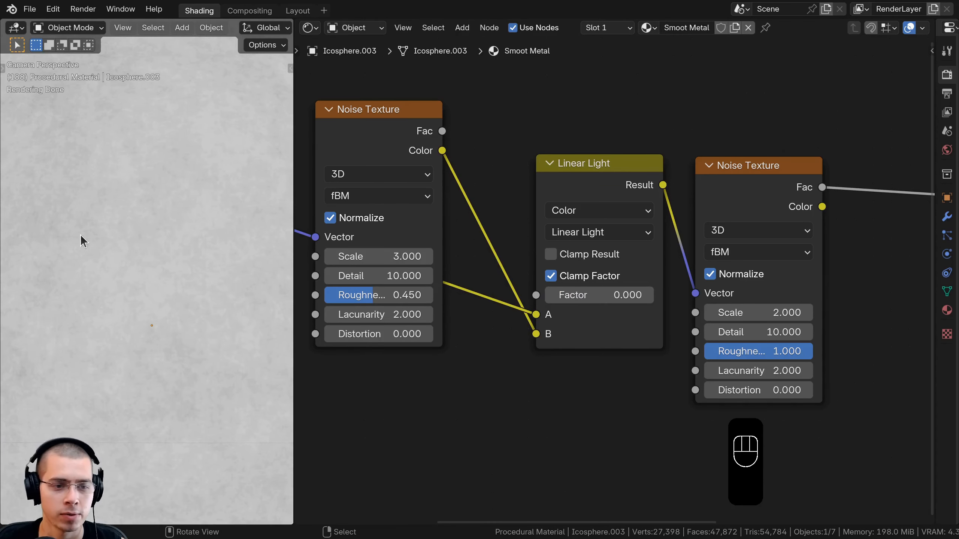
# Try the Linear Light factor at 1 for comparison and set it to 0.03
pyautogui.moveTo(736, 188); pyautogui.dragTo(731, 178)
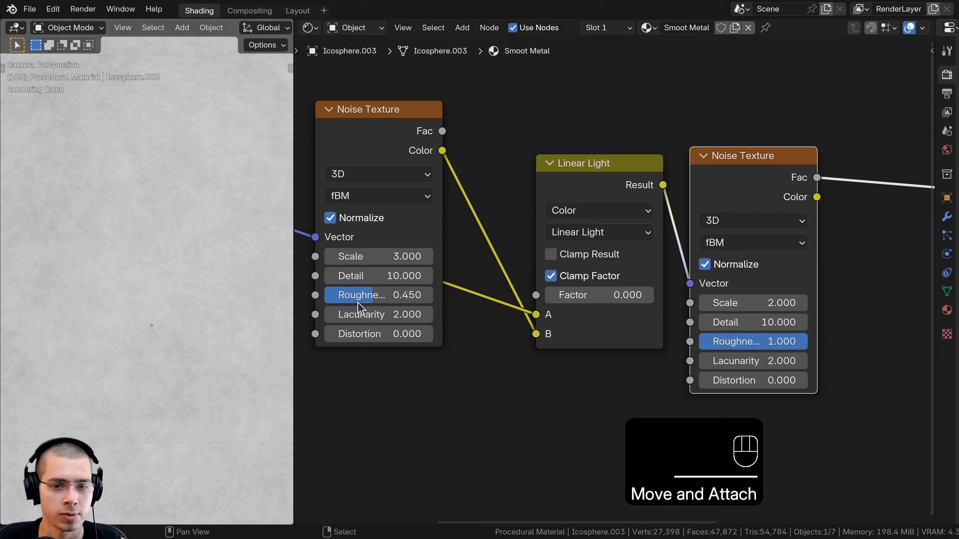
pyautogui.moveTo(593, 303); pyautogui.dragTo(703, 303)
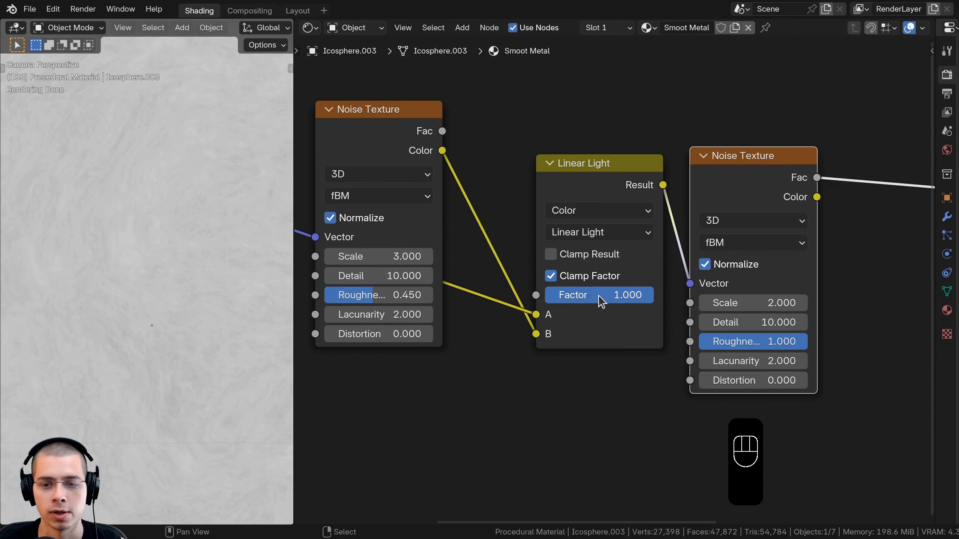
pyautogui.click(600, 296)
pyautogui.write('.05')
pyautogui.press('Return')
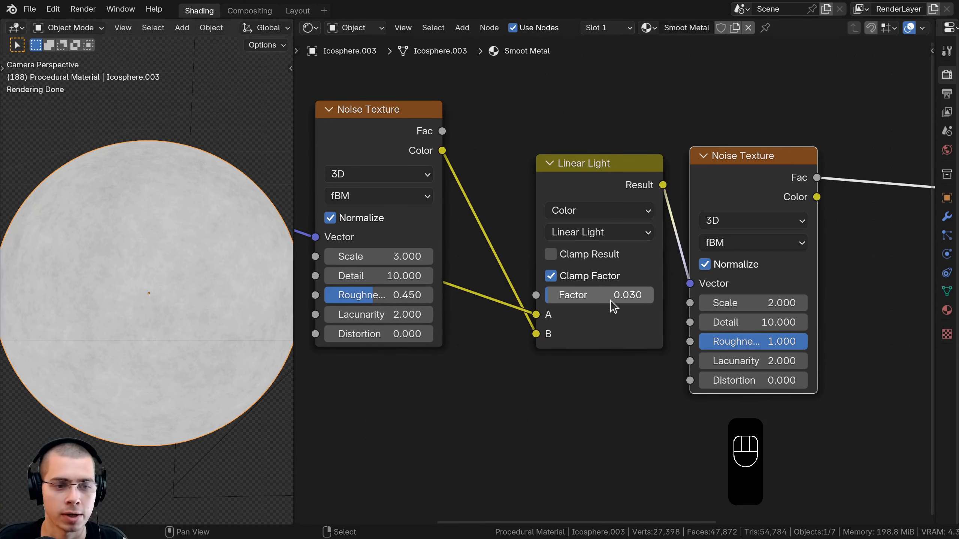
# Move the Texture Coordinate and Mapping nodes together further away from the first Noise Texture to make room
pyautogui.scroll(-4, 613, 306)
pyautogui.press('a')
pyautogui.moveTo(402, 150); pyautogui.dragTo(544, 341)
pyautogui.press('g')
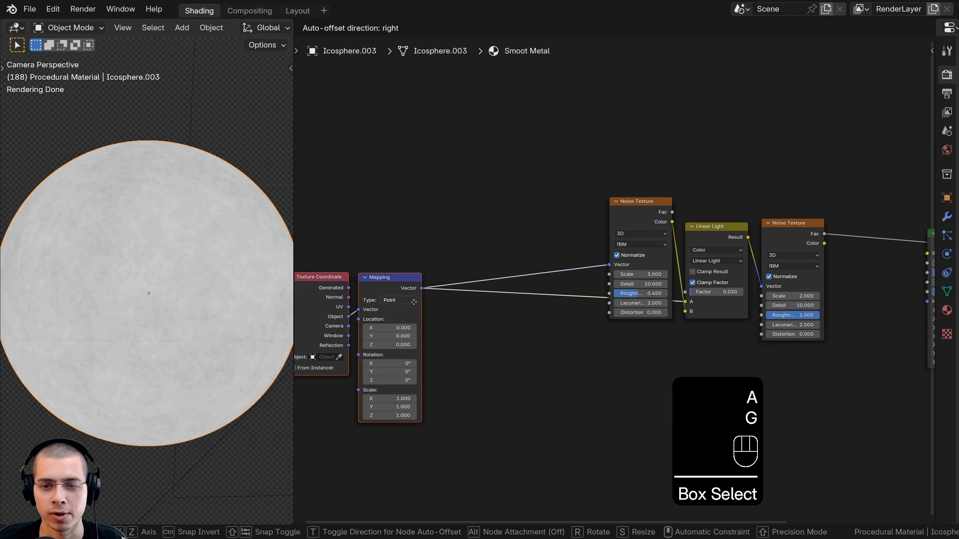
pyautogui.click(414, 302)
pyautogui.press('a')
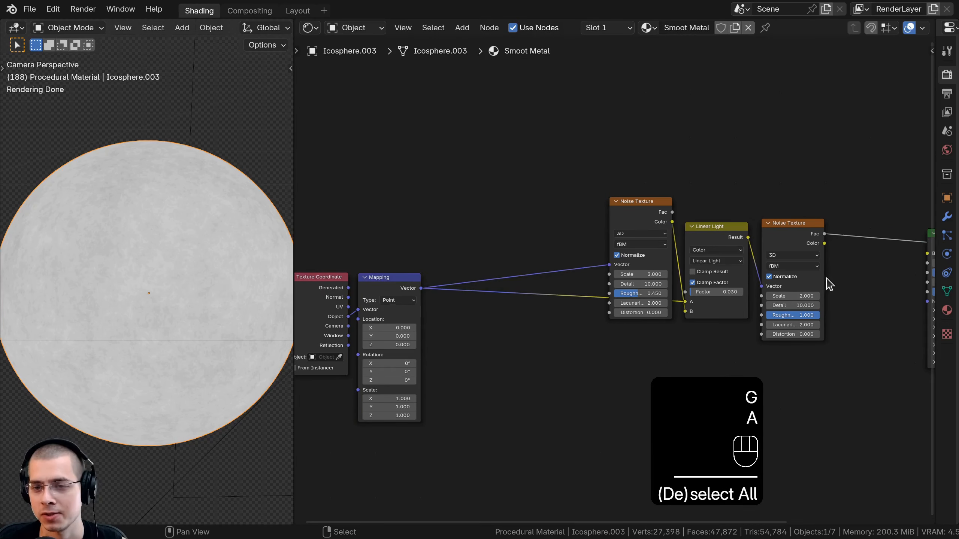
# Add a Voronoi Texture above the Mapping links and feed its vector input from the Mapping node
pyautogui.hotkey('shift', 'a')
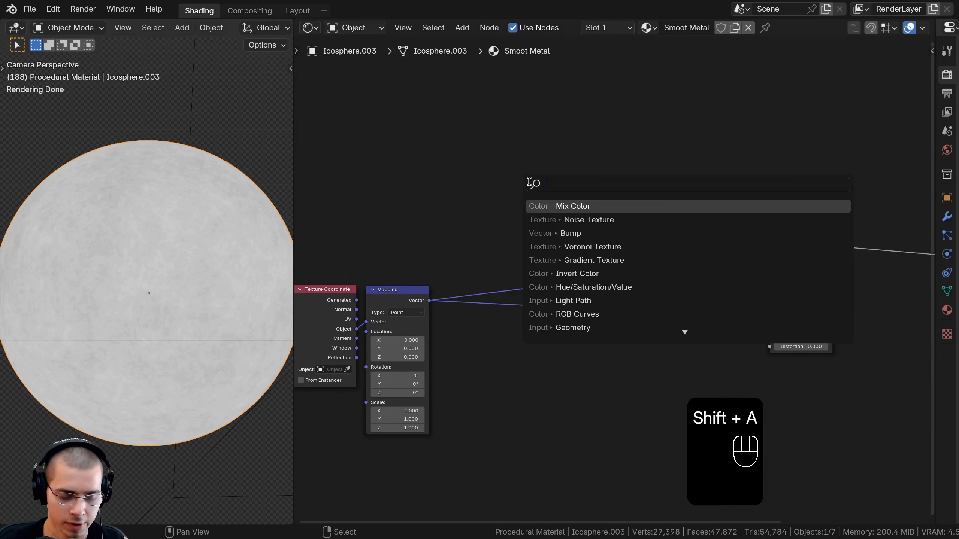
pyautogui.write('vor')
pyautogui.click(550, 206)
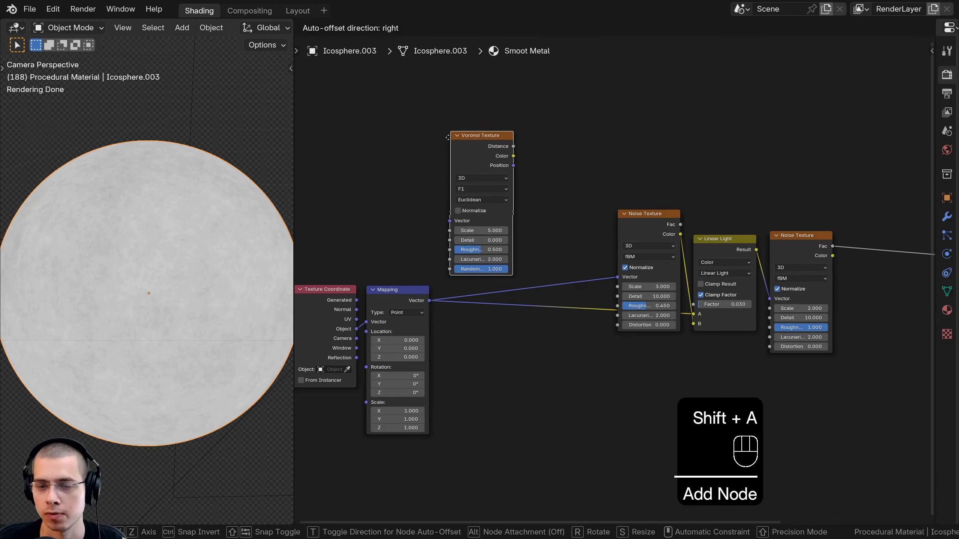
pyautogui.click(453, 149)
pyautogui.moveTo(459, 273); pyautogui.dragTo(501, 284, button='middle')
pyautogui.scroll(2, 501, 285)
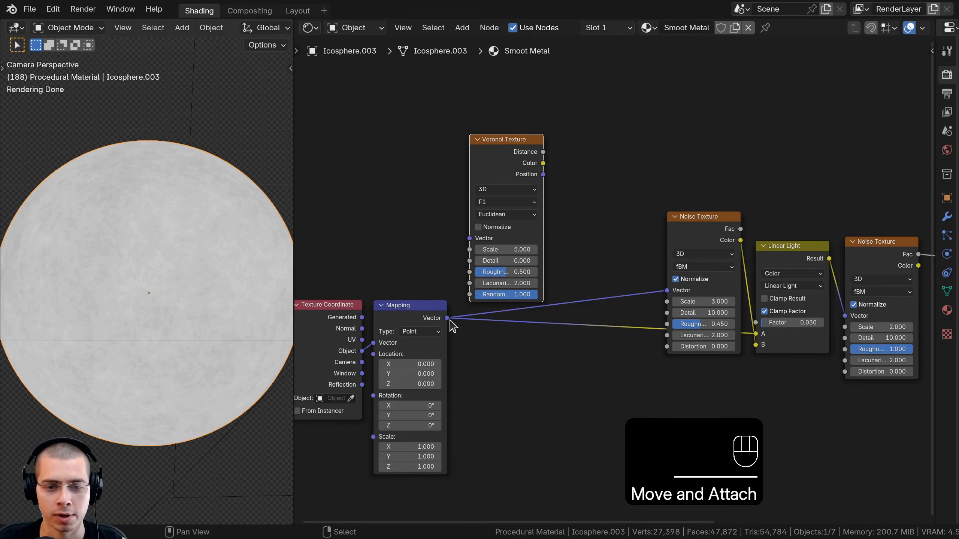
pyautogui.moveTo(449, 319); pyautogui.dragTo(472, 226)
pyautogui.moveTo(503, 160); pyautogui.dragTo(508, 159)
pyautogui.moveTo(541, 156); pyautogui.dragTo(534, 178, button='middle')
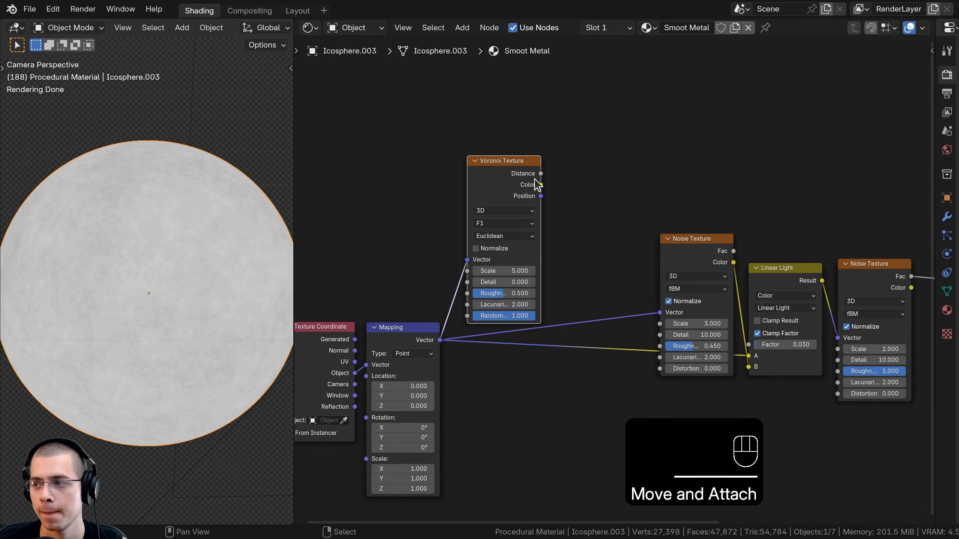
# Preview the Voronoi Texture on the sphere and set its scale to 20 and detail to 10
pyautogui.keyDown('ctrl'); pyautogui.keyDown('shift'); pyautogui.click(503, 189); pyautogui.keyUp('shift'); pyautogui.keyUp('ctrl')
pyautogui.scroll(3, 605, 364)
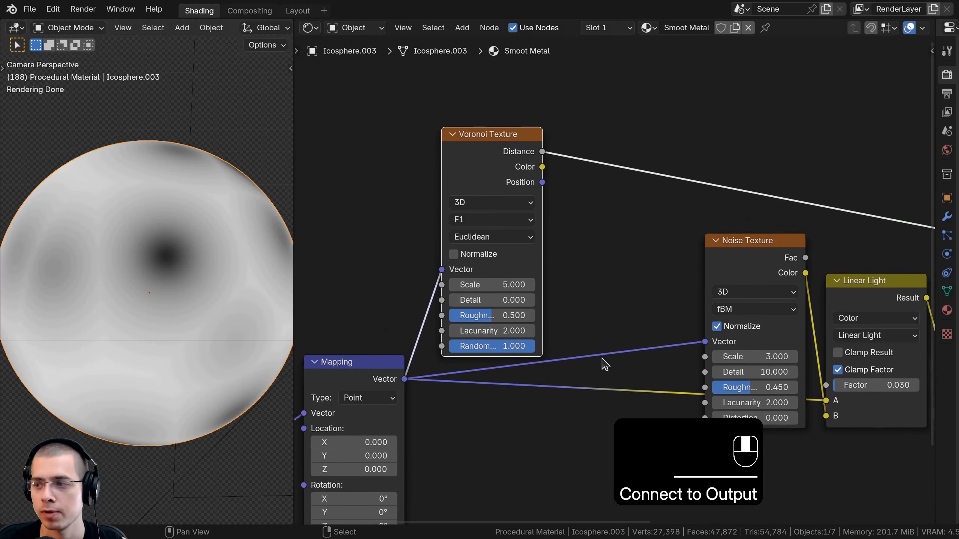
pyautogui.click(493, 286)
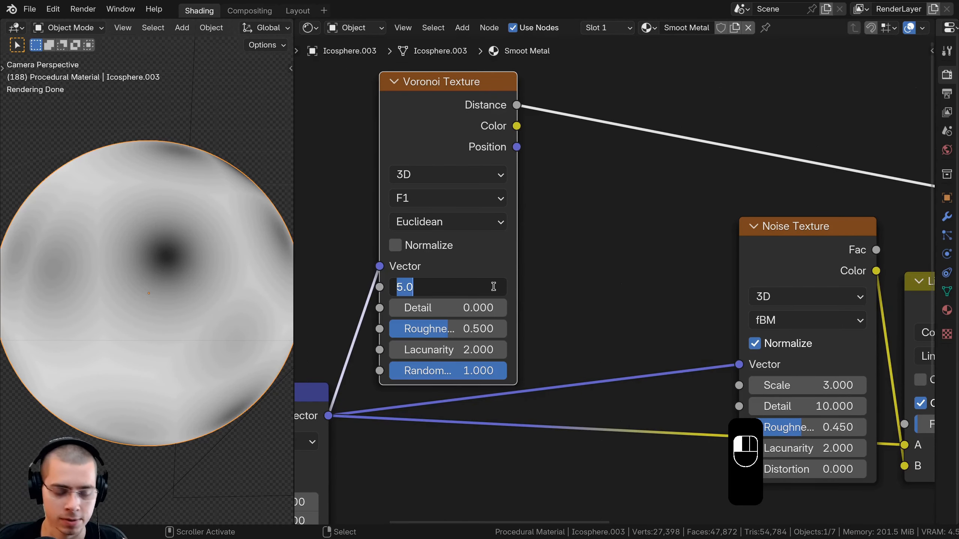
pyautogui.write('20')
pyautogui.press('Return')
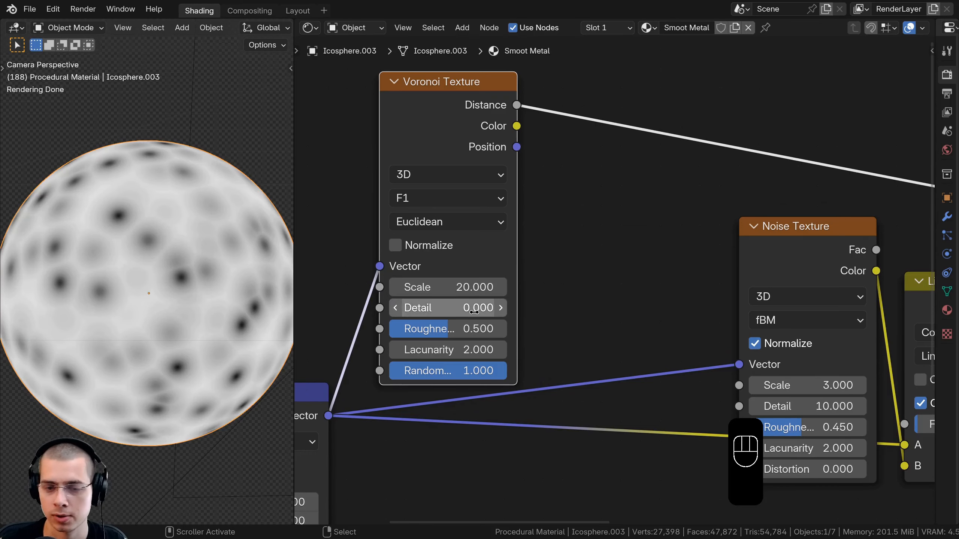
pyautogui.click(470, 309)
pyautogui.write('10')
pyautogui.press('Return')
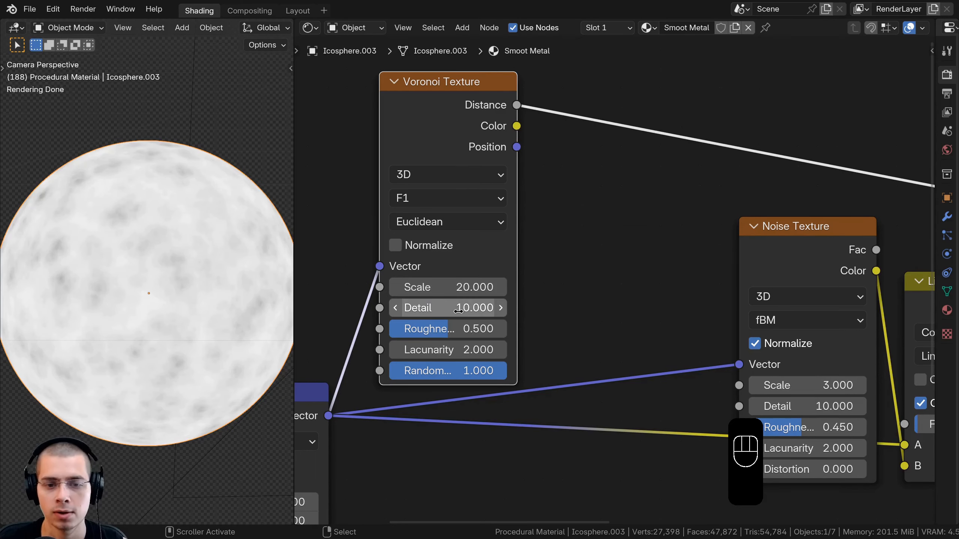
# Duplicate the Linear Light node and place the copy between the Voronoi Texture and the first Noise Texture
pyautogui.scroll(-8, 458, 311)
pyautogui.moveTo(523, 180); pyautogui.dragTo(514, 182)
pyautogui.moveTo(543, 225); pyautogui.dragTo(483, 211, button='middle')
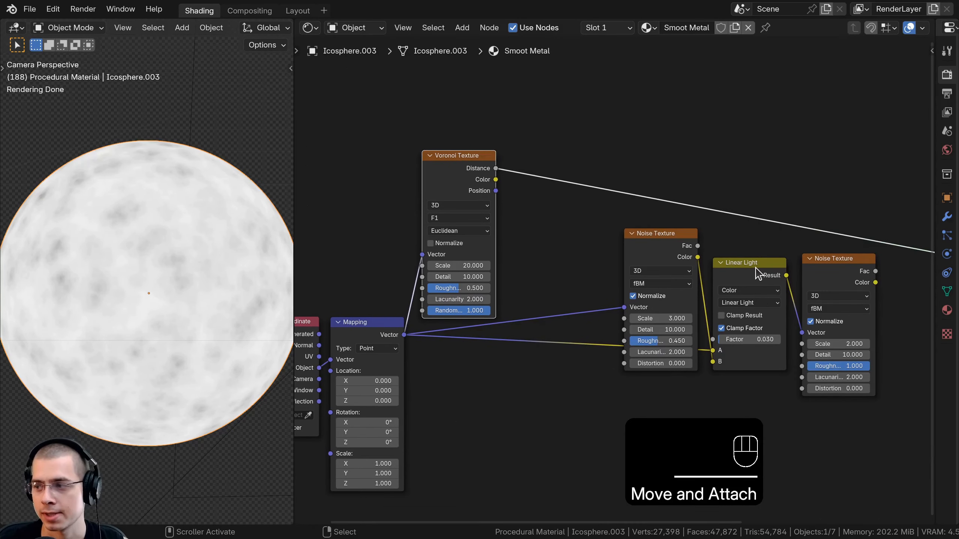
pyautogui.click(757, 273)
pyautogui.hotkey('shift', 'd')
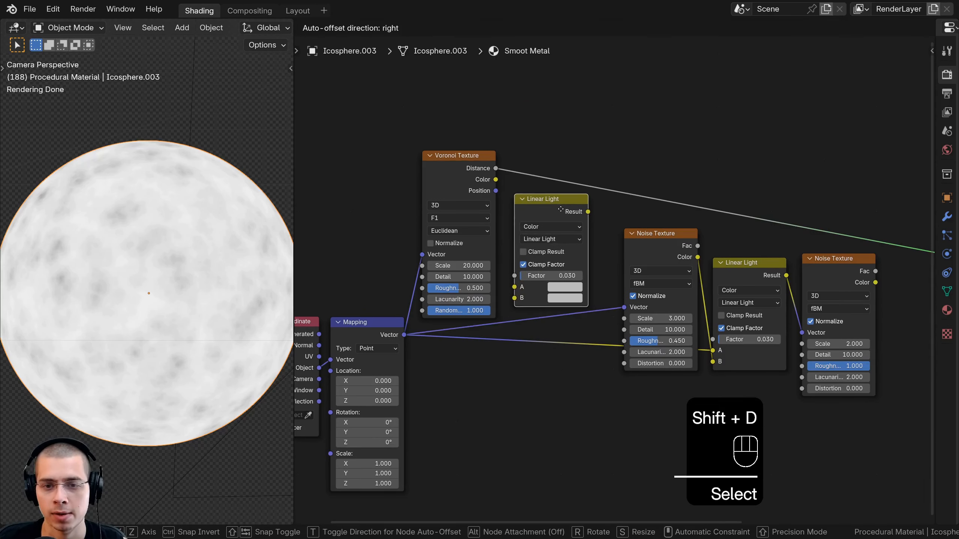
pyautogui.click(560, 209)
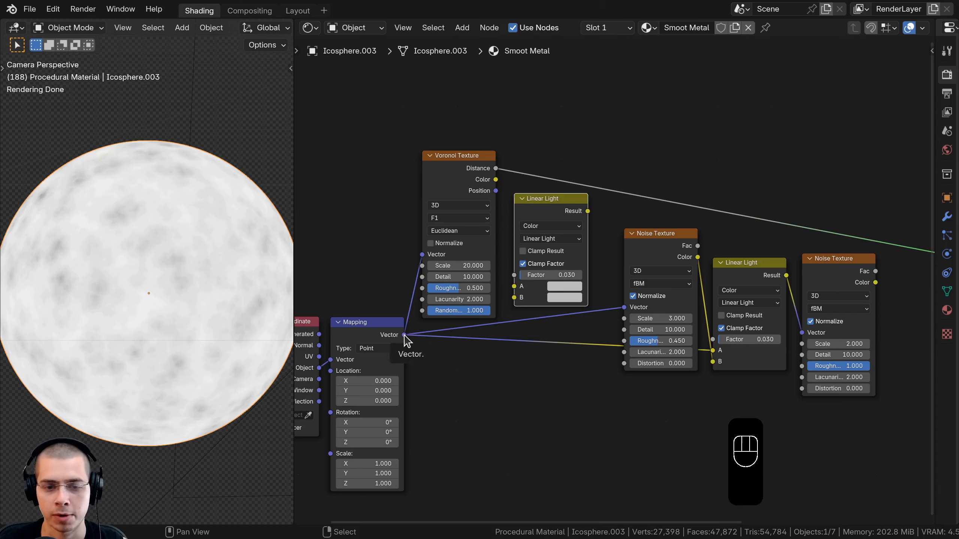
# Connect the Mapping vector to the new Linear Light's A input and the Voronoi Distance to its B input
pyautogui.moveTo(404, 334); pyautogui.dragTo(515, 287)
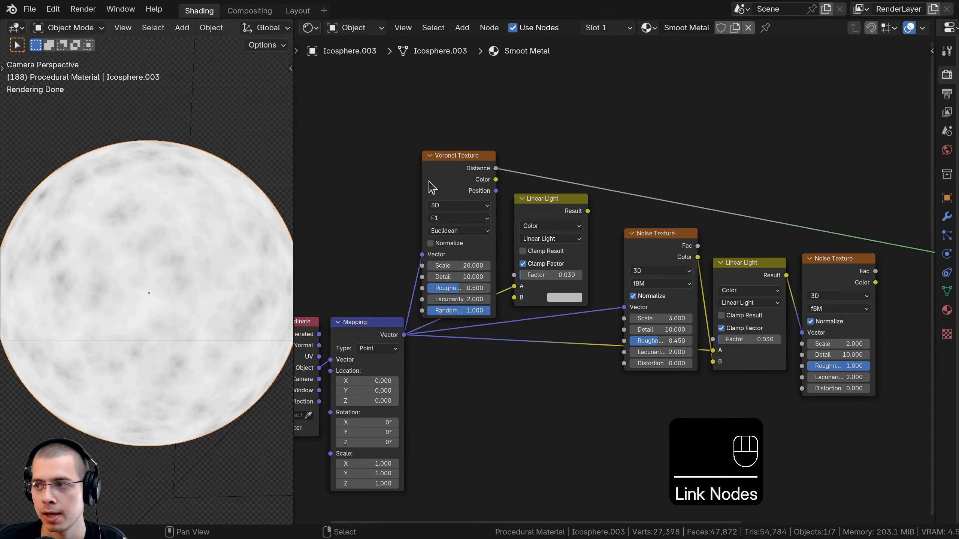
pyautogui.moveTo(463, 175); pyautogui.dragTo(528, 274)
pyautogui.click(560, 211)
pyautogui.scroll(1, 612, 278)
# Tidy the Voronoi Texture and Linear Light positions and connect the Linear Light result to the first Noise Texture's vector input
pyautogui.moveTo(381, 351); pyautogui.dragTo(480, 311, button='middle')
pyautogui.rightClick(392, 311)
pyautogui.press('g')
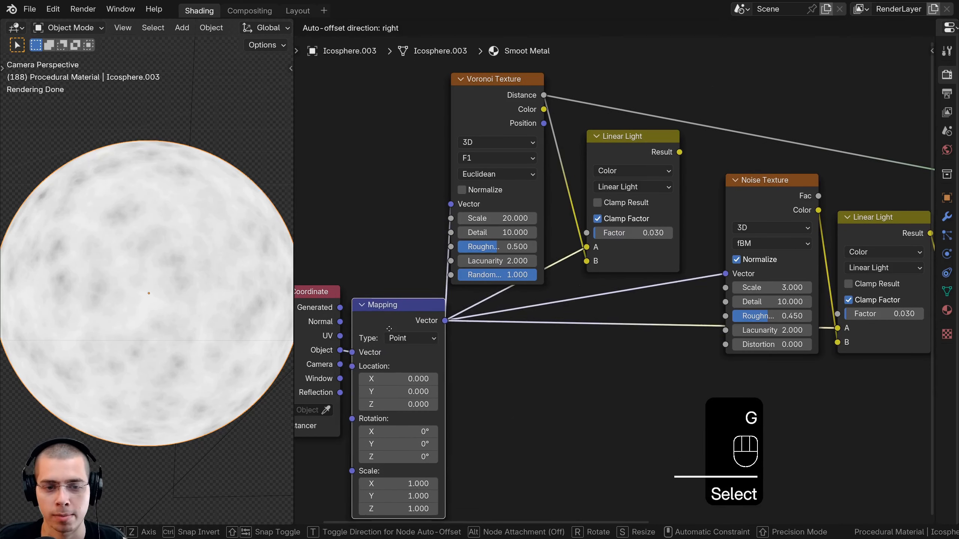
pyautogui.rightClick(394, 324)
pyautogui.rightClick(513, 102)
pyautogui.press('g')
pyautogui.rightClick(573, 114)
pyautogui.moveTo(667, 145); pyautogui.dragTo(615, 165, button='middle')
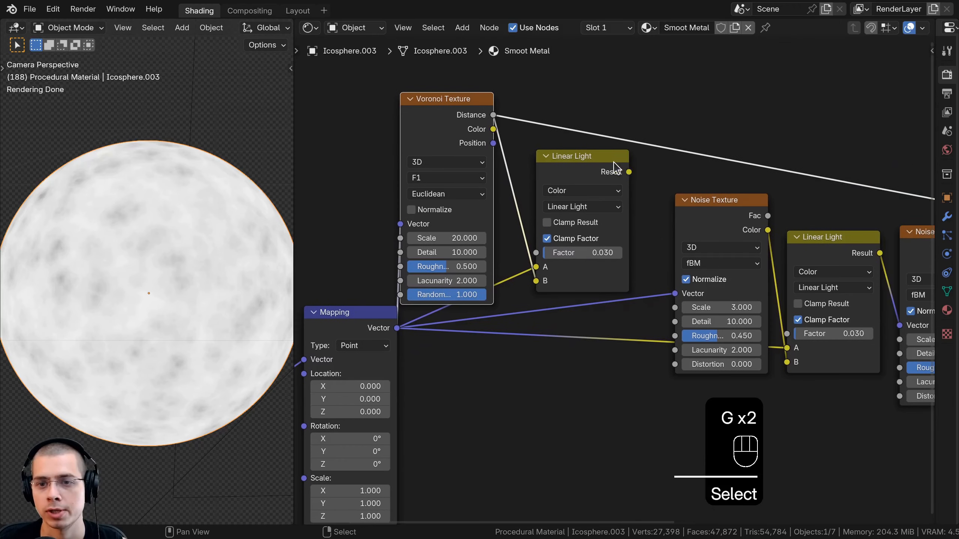
pyautogui.moveTo(583, 160); pyautogui.dragTo(574, 159, button='right')
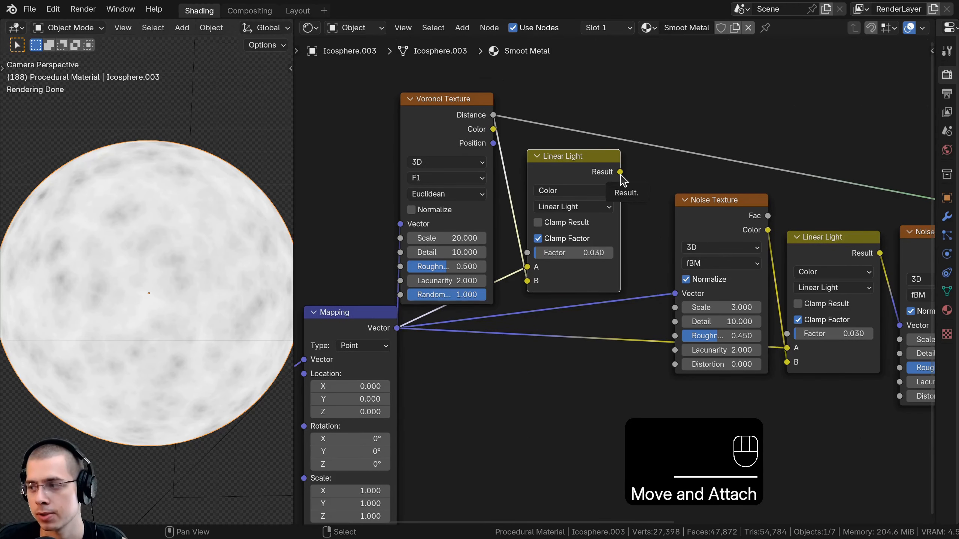
pyautogui.moveTo(620, 172); pyautogui.dragTo(675, 296)
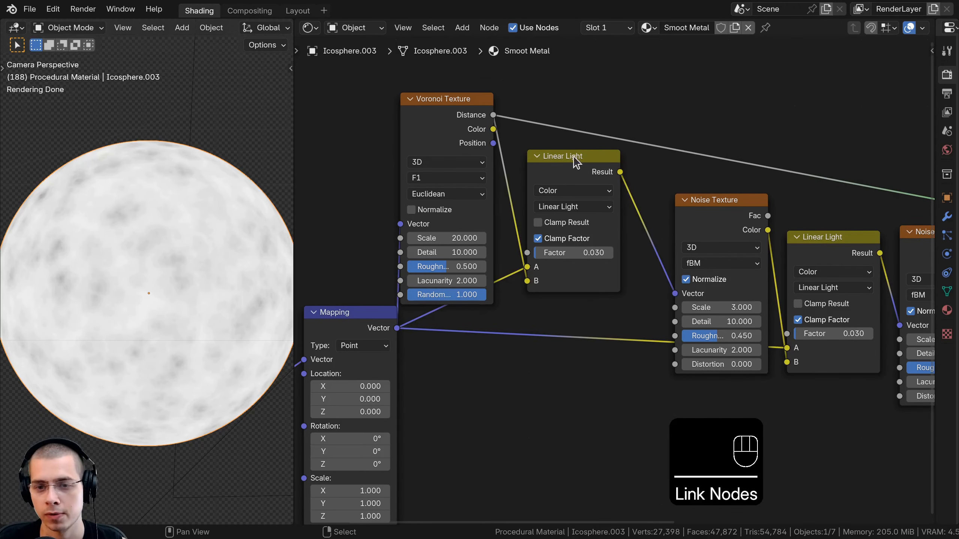
# Reposition the new Linear Light and Voronoi Texture so they sit close together between the Mapping node and the first Noise Texture
pyautogui.moveTo(573, 160); pyautogui.dragTo(579, 164, button='right')
pyautogui.moveTo(446, 90); pyautogui.dragTo(464, 178, button='right')
pyautogui.press('g')
pyautogui.click(553, 172)
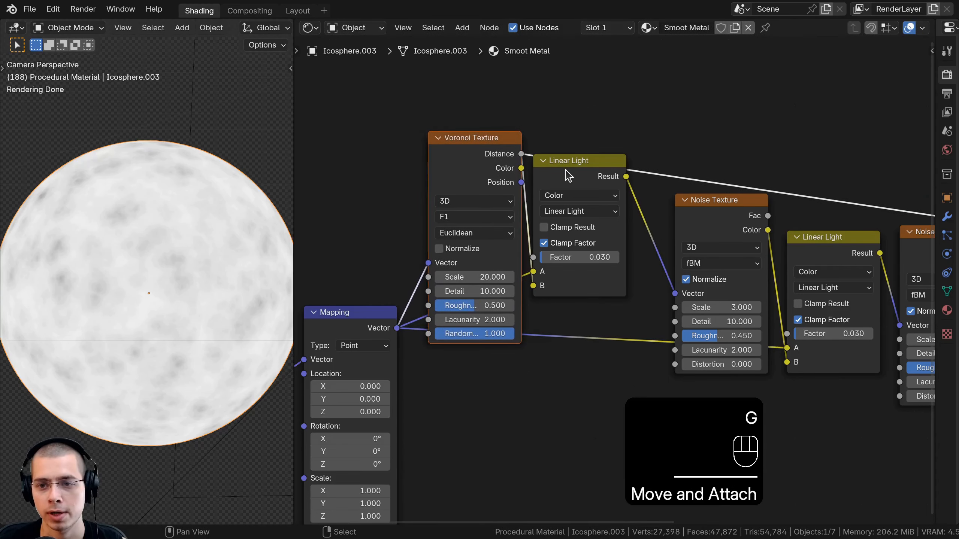
# Tidy the spacing of the Linear Light and Noise Texture nodes and preview the last Noise Texture on the sphere
pyautogui.moveTo(567, 175); pyautogui.dragTo(571, 194, button='right')
pyautogui.moveTo(702, 208); pyautogui.dragTo(579, 194, button='middle')
pyautogui.moveTo(579, 197); pyautogui.dragTo(562, 197, button='right')
pyautogui.moveTo(592, 201); pyautogui.dragTo(572, 196, button='middle')
pyautogui.moveTo(680, 227); pyautogui.dragTo(668, 227, button='right')
pyautogui.moveTo(808, 222); pyautogui.dragTo(808, 222, button='right')
pyautogui.moveTo(810, 221); pyautogui.dragTo(805, 214, button='middle')
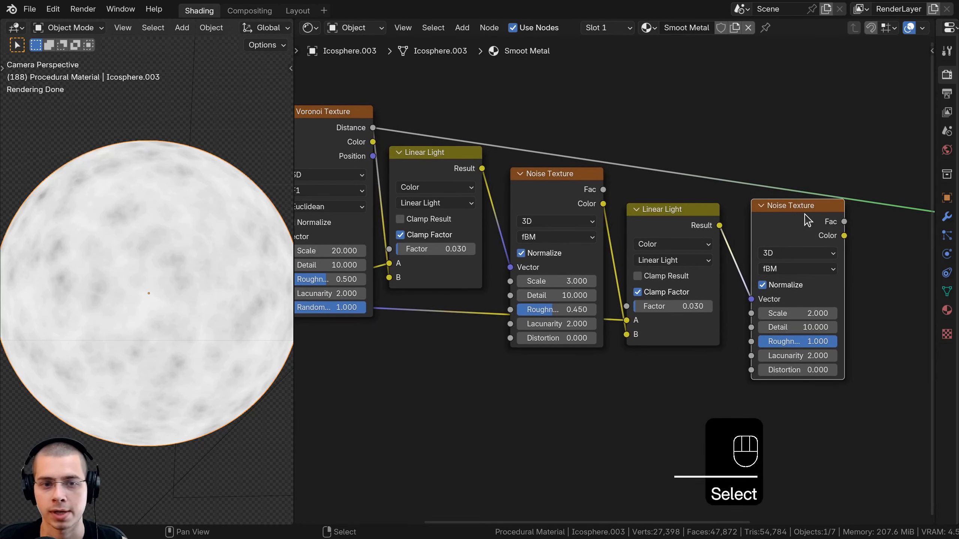
pyautogui.keyDown('ctrl'); pyautogui.keyDown('shift'); pyautogui.click(810, 236); pyautogui.keyUp('shift'); pyautogui.keyUp('ctrl')
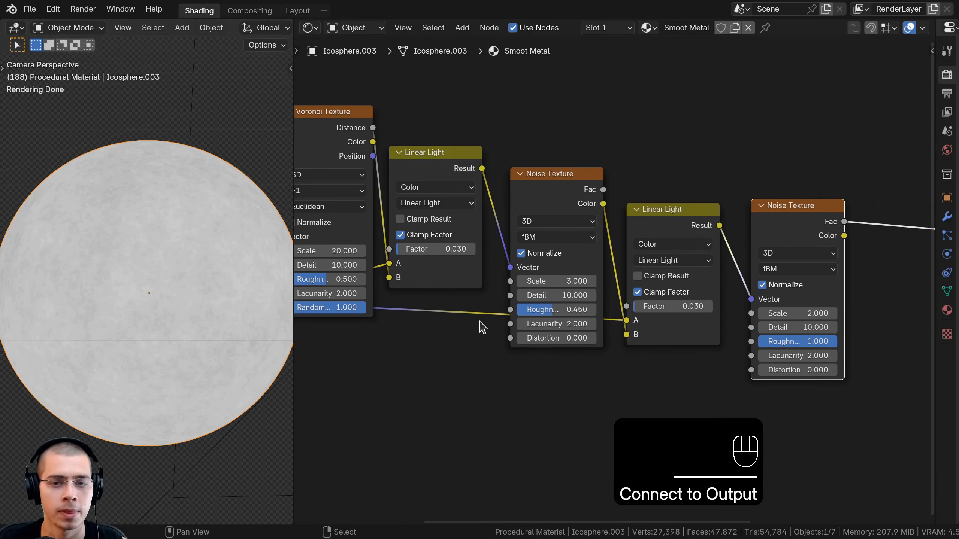
# Set the Factor of the Linear Light node beside the Voronoi Texture to 0.3
pyautogui.moveTo(503, 184); pyautogui.dragTo(614, 210, button='middle')
pyautogui.scroll(2, 528, 197)
pyautogui.moveTo(547, 281)
pyautogui.mouseDown()
pyautogui.moveTo(627, 281)
pyautogui.moveTo(506, 283)
pyautogui.moveTo(558, 290)
pyautogui.mouseUp()
pyautogui.rightClick(557, 290)
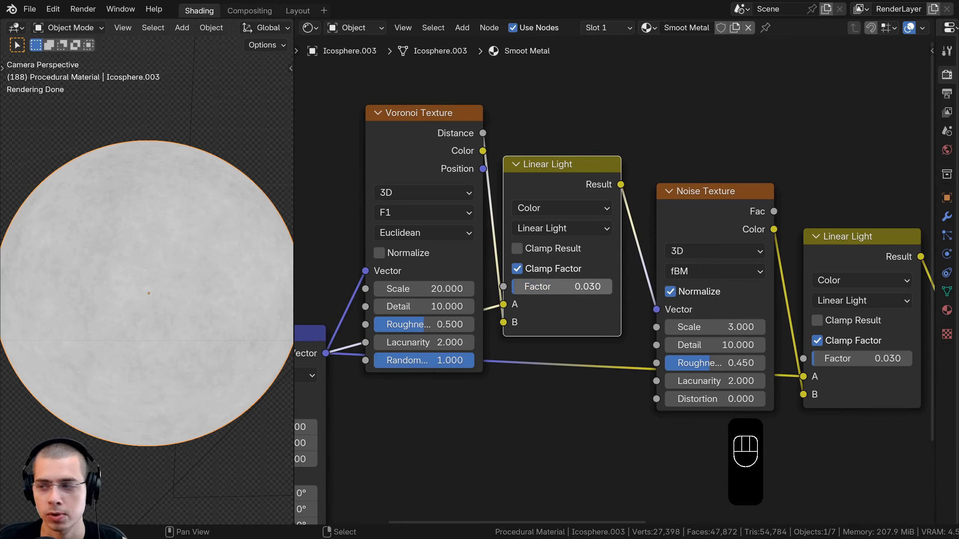
pyautogui.click(551, 286)
pyautogui.write('.3')
pyautogui.press('Return')
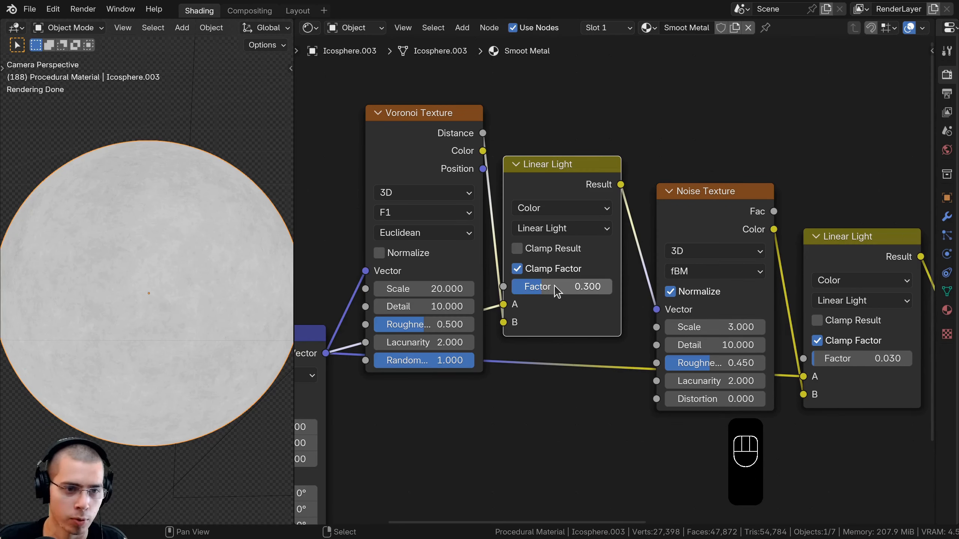
# Try a lower Factor on the Linear Light beside the Voronoi Texture and examine the distortion on the sphere up close
pyautogui.scroll(4, 250, 334)
pyautogui.keyDown('shift'); pyautogui.moveTo(178, 254); pyautogui.dragTo(159, 196, button='middle'); pyautogui.keyUp('shift')
pyautogui.keyDown('shift'); pyautogui.moveTo(157, 321); pyautogui.dragTo(173, 312, button='middle'); pyautogui.keyUp('shift')
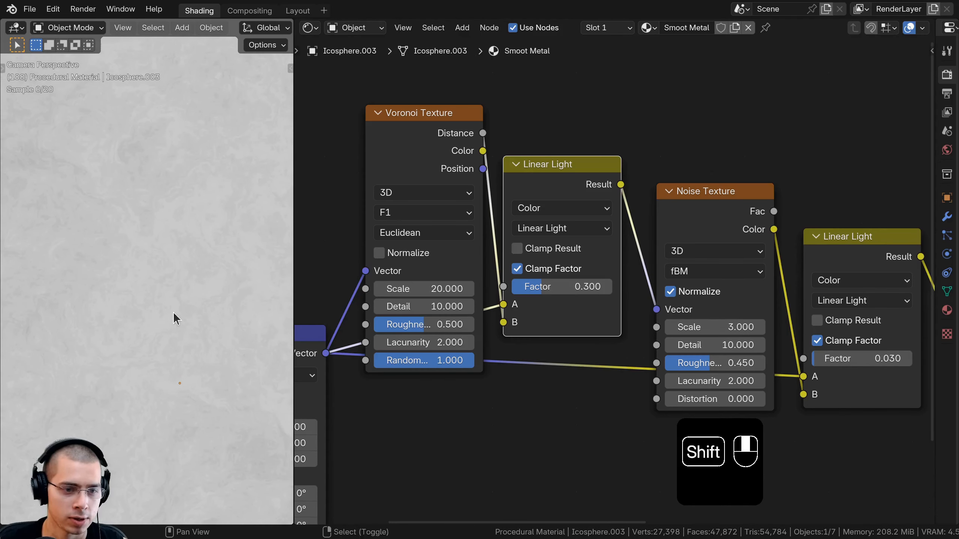
pyautogui.moveTo(589, 286); pyautogui.dragTo(540, 287)
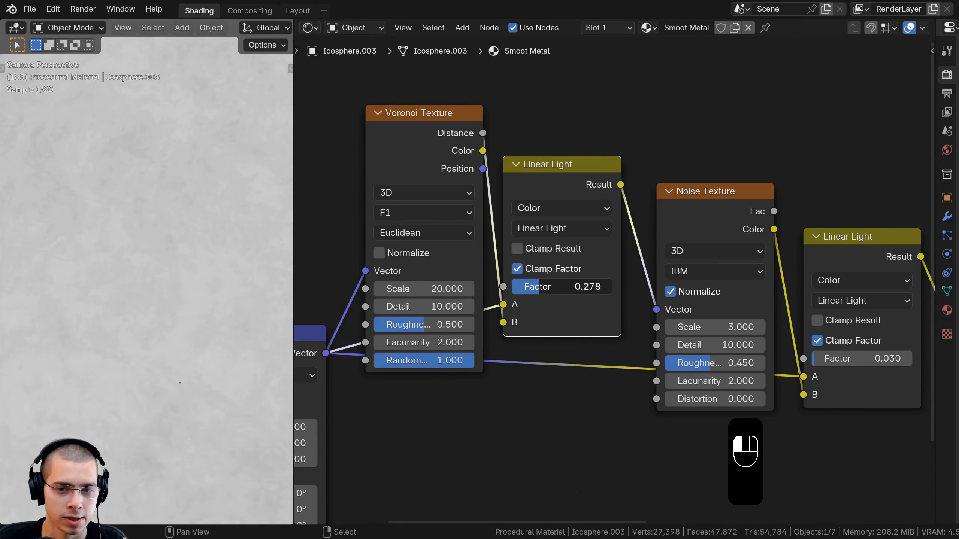
pyautogui.rightClick(537, 287)
pyautogui.scroll(-3, 532, 287)
pyautogui.moveTo(531, 288); pyautogui.dragTo(508, 274, button='middle')
pyautogui.scroll(-1, 110, 275)
pyautogui.scroll(-4, 125, 260)
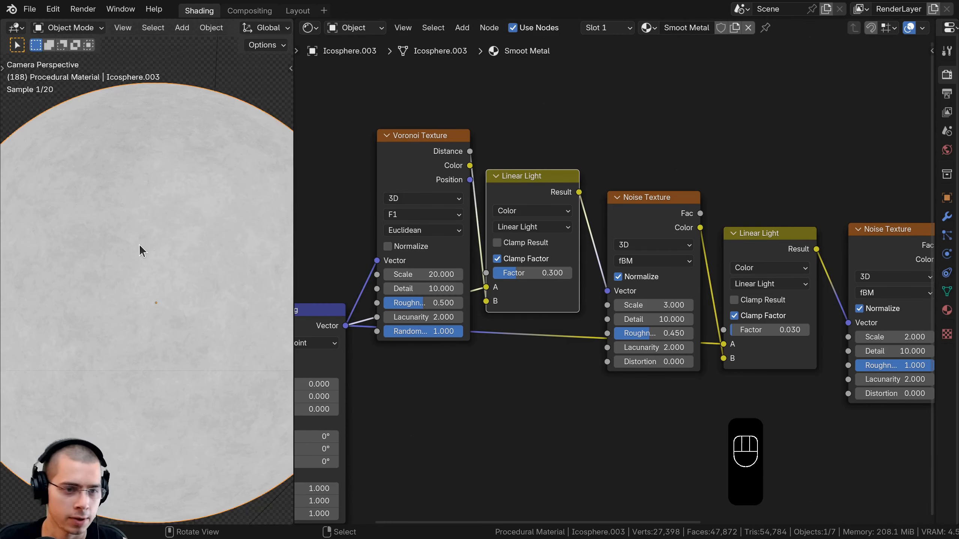
pyautogui.scroll(-1, 147, 233)
pyautogui.scroll(2, 129, 226)
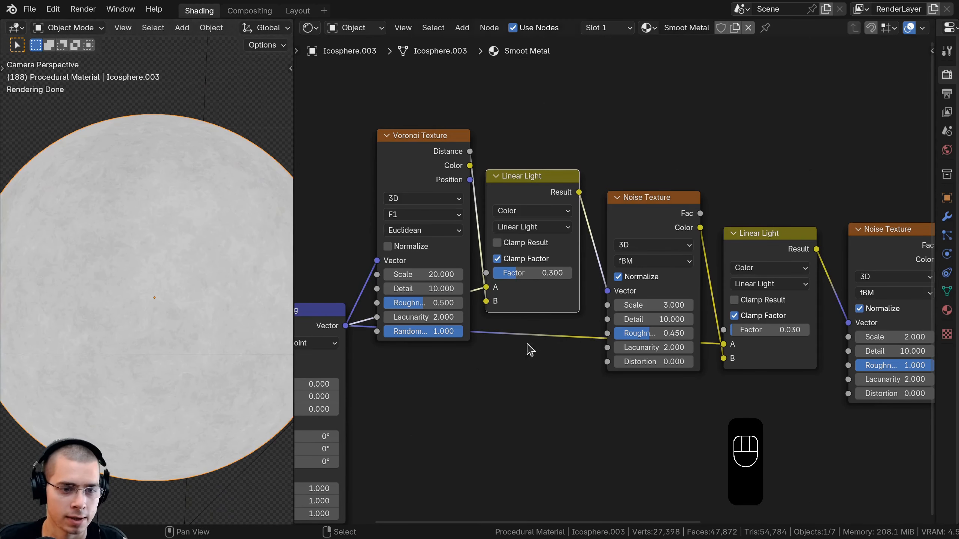
# Deselect all nodes and move the last Noise Texture close to the second Linear Light
pyautogui.scroll(-3, 567, 317)
pyautogui.moveTo(657, 268); pyautogui.dragTo(604, 261, button='middle')
pyautogui.press('a')
pyautogui.press('a')
pyautogui.scroll(-3, 649, 259)
pyautogui.scroll(-4, 880, 257)
pyautogui.scroll(1, 182, 212)
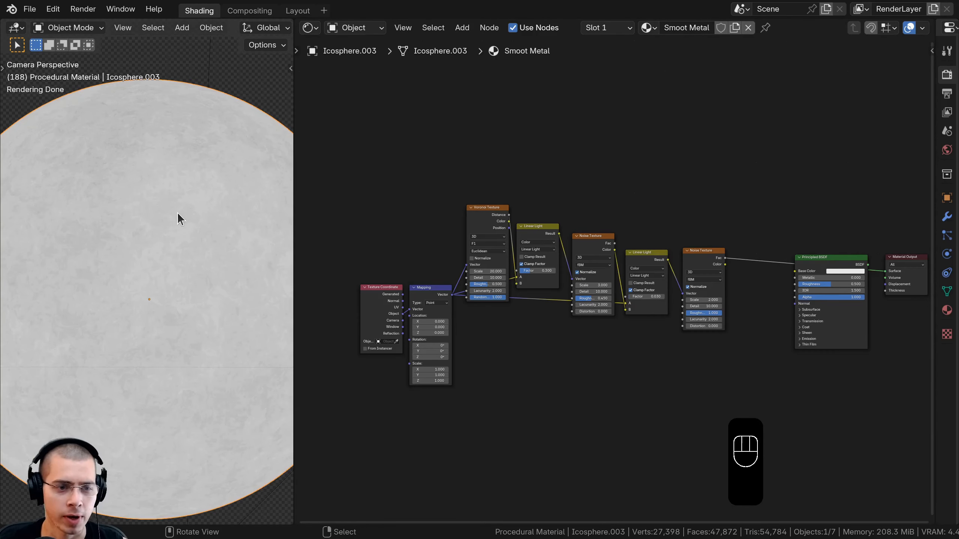
pyautogui.moveTo(634, 216); pyautogui.dragTo(449, 219, button='middle')
pyautogui.scroll(4, 494, 258)
pyautogui.moveTo(565, 213); pyautogui.dragTo(581, 225)
pyautogui.moveTo(515, 261); pyautogui.dragTo(506, 261)
# Add a Color Ramp node on the link coming out of the last Noise Texture's Fac output
pyautogui.scroll(1, 550, 221)
pyautogui.hotkey('shift', 'a')
pyautogui.click(549, 204)
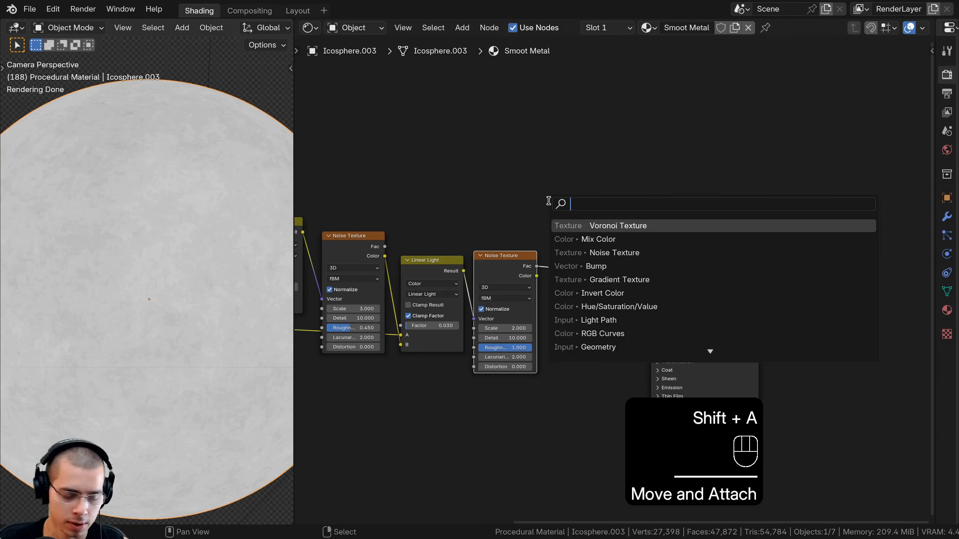
pyautogui.write('col')
pyautogui.click(615, 239)
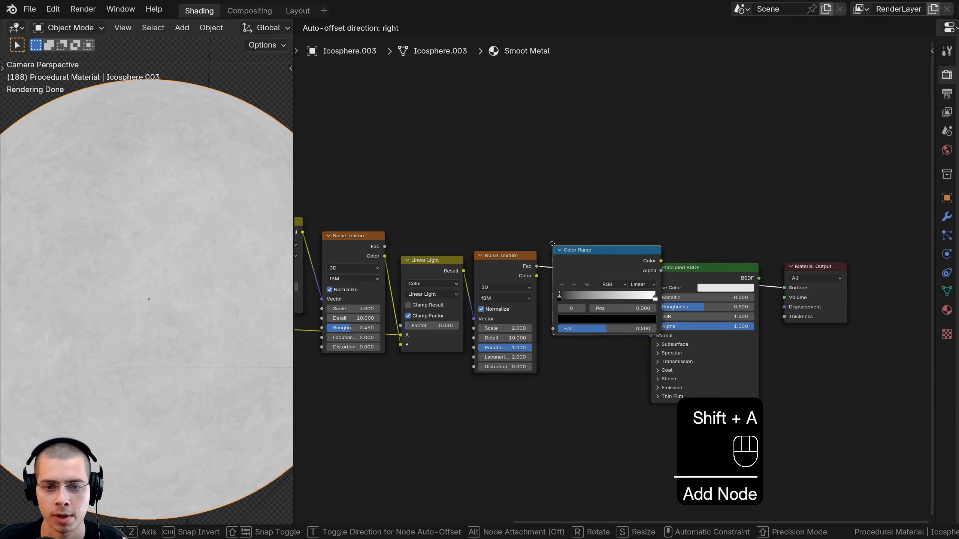
pyautogui.click(621, 364)
# Move the Color Ramp's black stop inward and the white stop to 0.597, and colour the white stop grey with value 0.404
pyautogui.scroll(2, 619, 359)
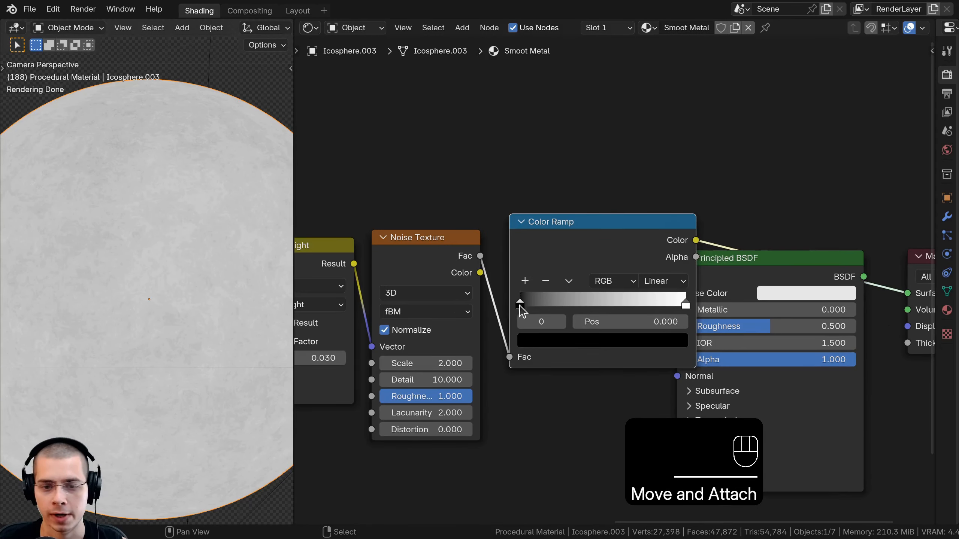
pyautogui.moveTo(519, 304); pyautogui.dragTo(584, 304)
pyautogui.moveTo(681, 301); pyautogui.dragTo(618, 304)
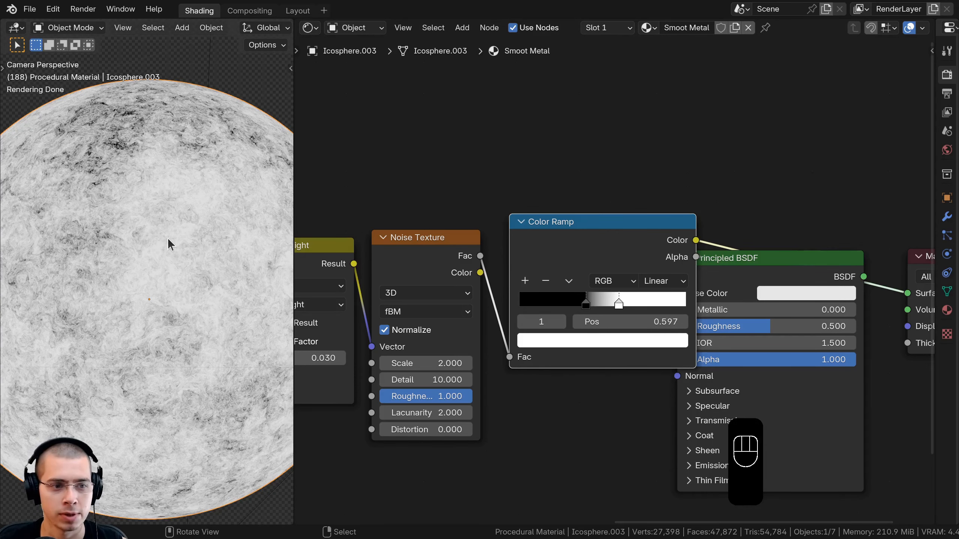
pyautogui.scroll(-2, 165, 268)
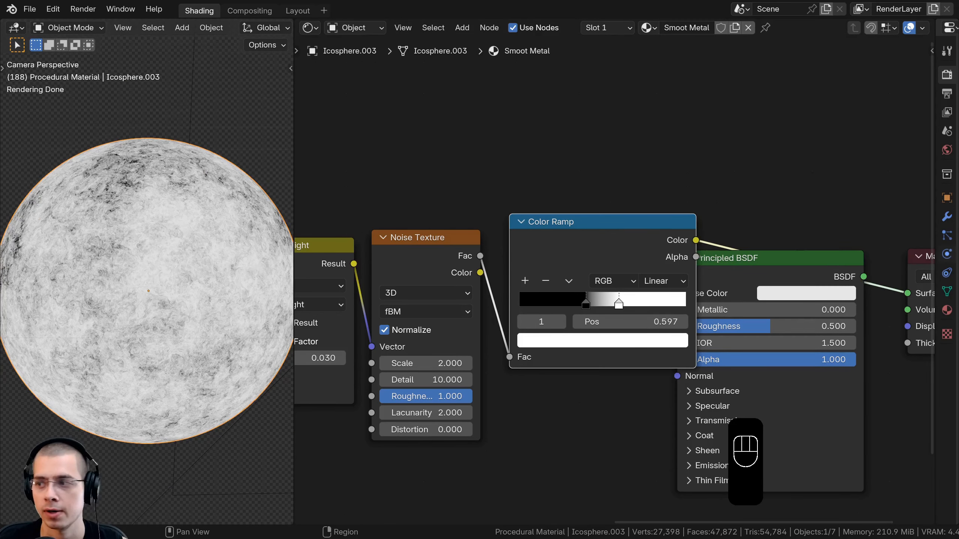
pyautogui.scroll(2, 625, 366)
pyautogui.hotkey('ctrl', 'v')
pyautogui.click(616, 349)
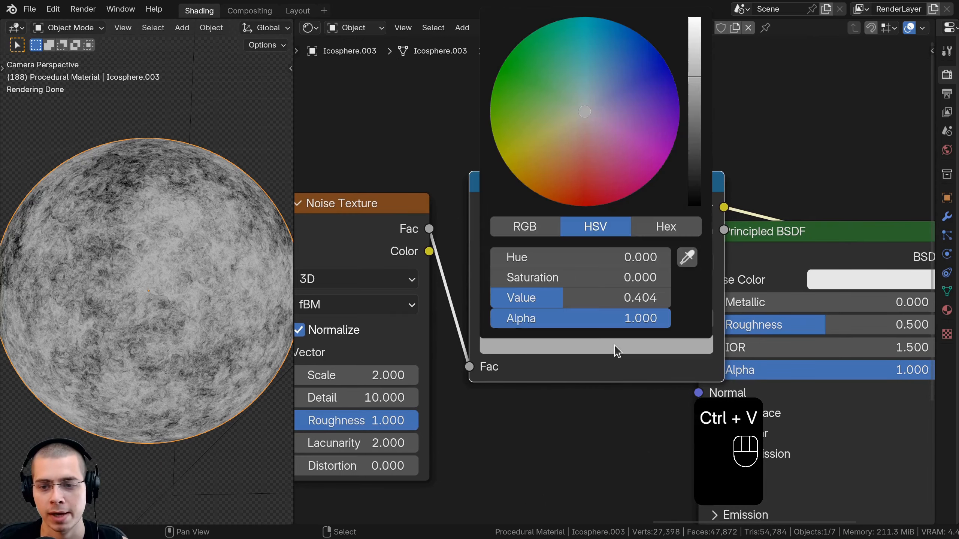
pyautogui.scroll(-1, 581, 128)
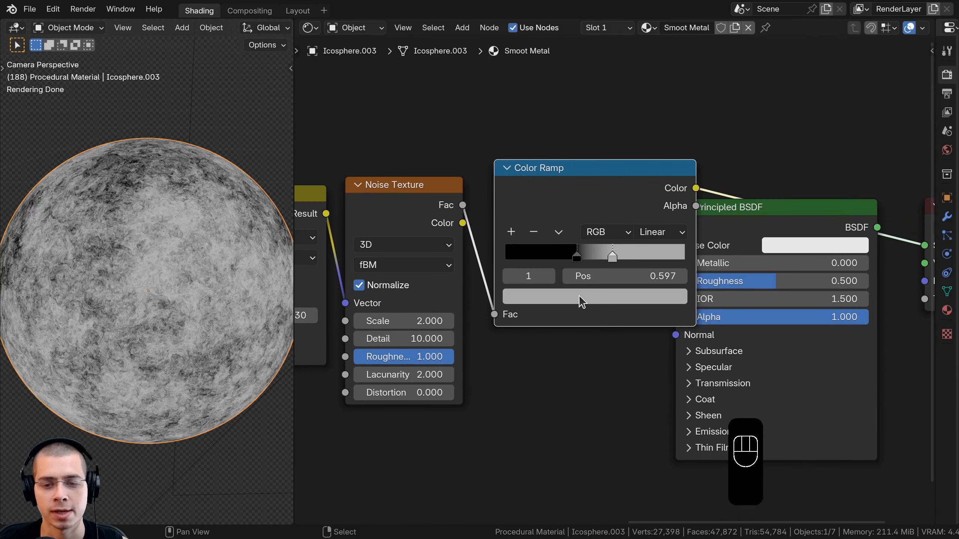
pyautogui.click(578, 295)
pyautogui.click(653, 206)
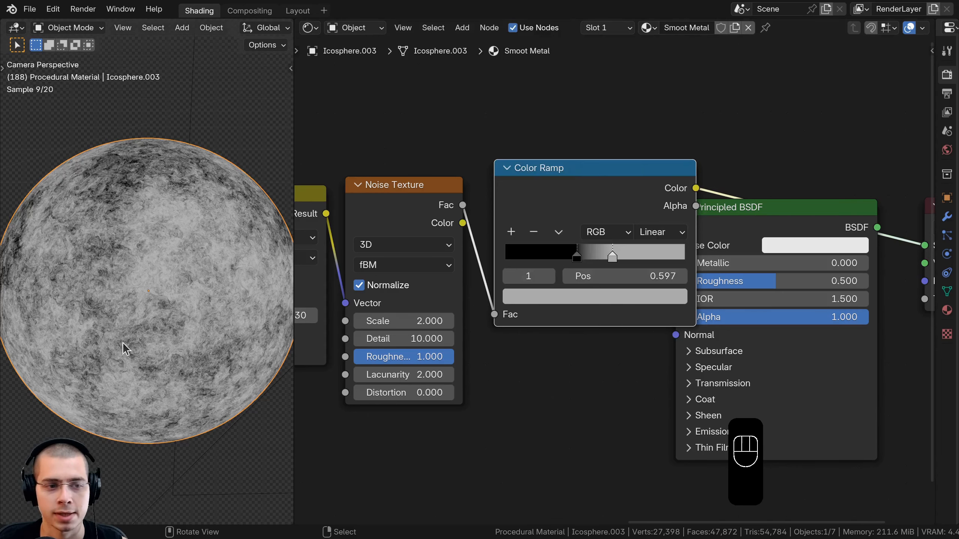
# Move the Color Ramp's black stop to 0.338 and the grey stop to 0.618, and inspect the pattern across the sphere
pyautogui.moveTo(576, 257); pyautogui.dragTo(563, 257)
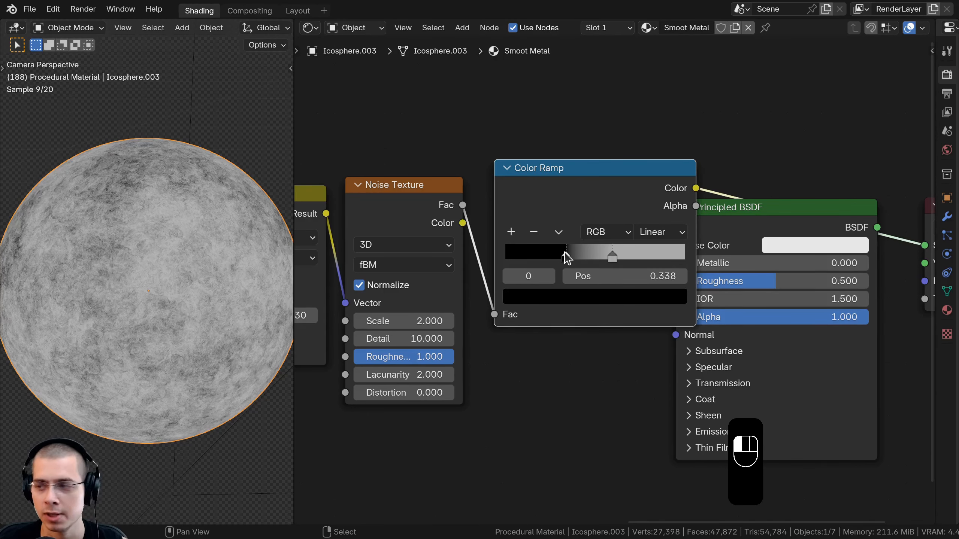
pyautogui.moveTo(618, 264); pyautogui.dragTo(619, 261)
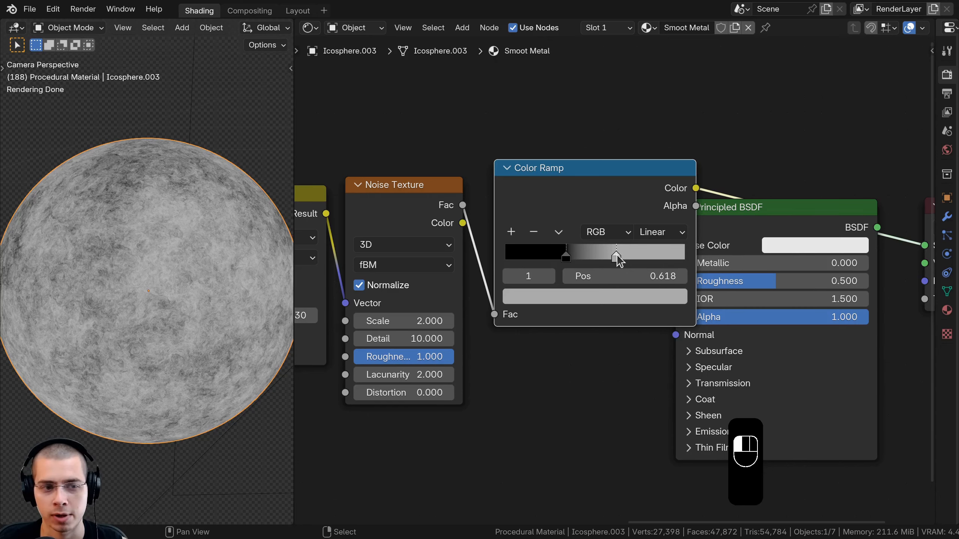
pyautogui.scroll(-4, 189, 320)
pyautogui.scroll(-5, 202, 320)
pyautogui.moveTo(189, 321); pyautogui.dragTo(265, 295, button='middle')
pyautogui.scroll(6, 156, 303)
pyautogui.scroll(6, 201, 205)
pyautogui.scroll(-5, 163, 278)
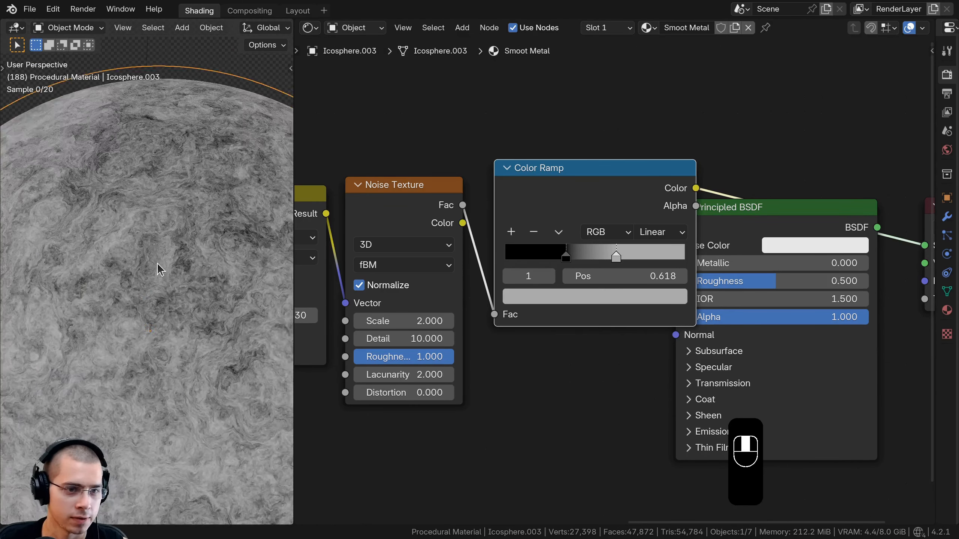
pyautogui.press('KP_0')
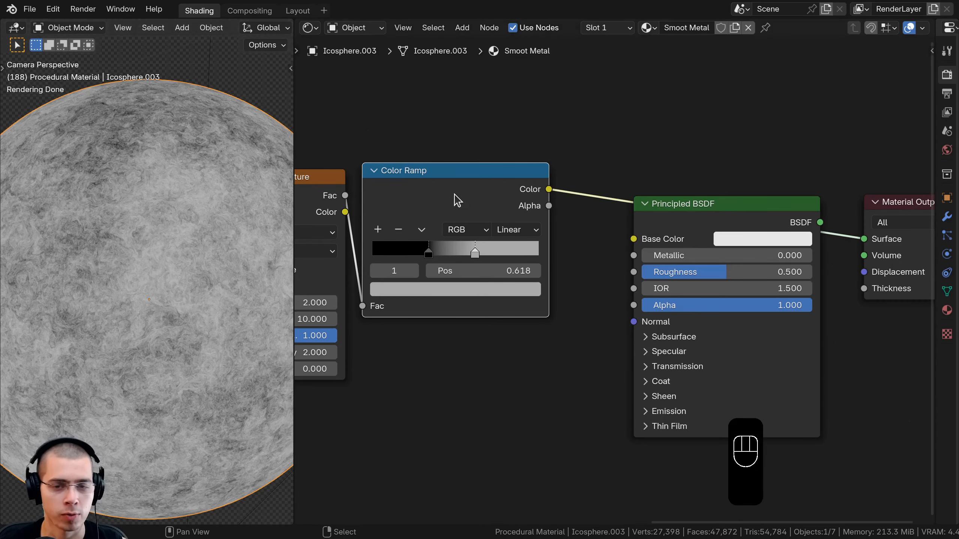
# Connect the Color Ramp's Color to the Principled BSDF's Roughness and link the shader to the Material Output
pyautogui.moveTo(452, 195); pyautogui.dragTo(441, 201)
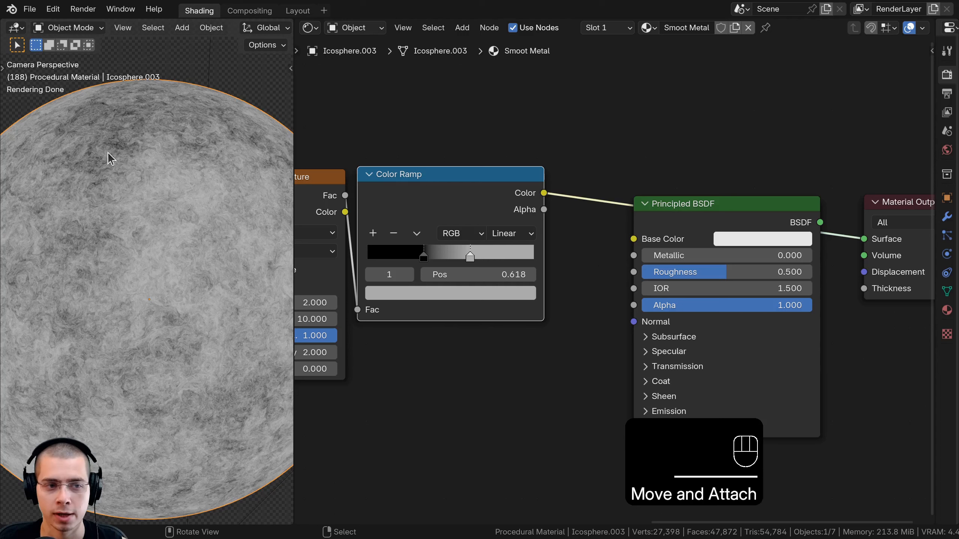
pyautogui.moveTo(508, 206); pyautogui.dragTo(637, 279)
pyautogui.moveTo(739, 276); pyautogui.dragTo(661, 287, button='middle')
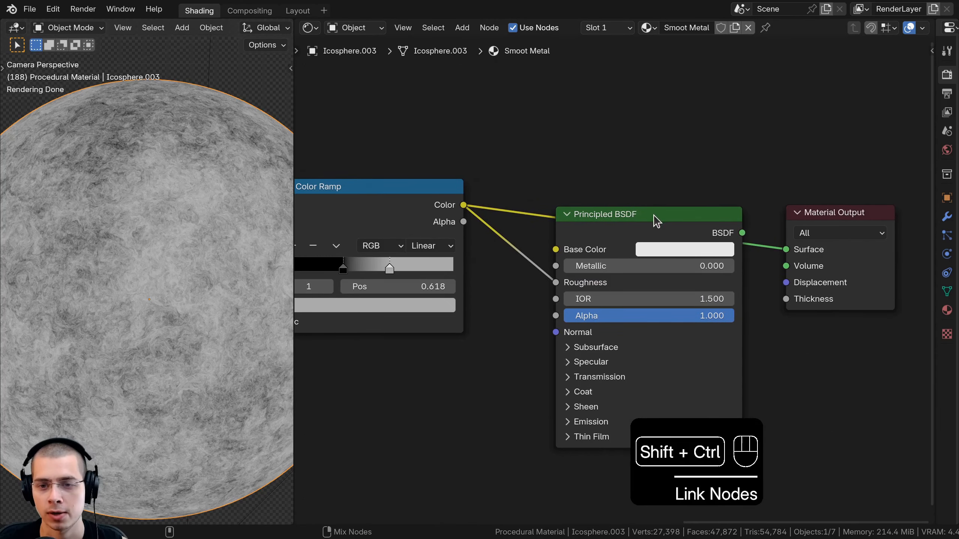
pyautogui.keyDown('ctrl'); pyautogui.keyDown('shift'); pyautogui.click(656, 221); pyautogui.keyUp('shift'); pyautogui.keyUp('ctrl')
pyautogui.moveTo(657, 221); pyautogui.dragTo(686, 216)
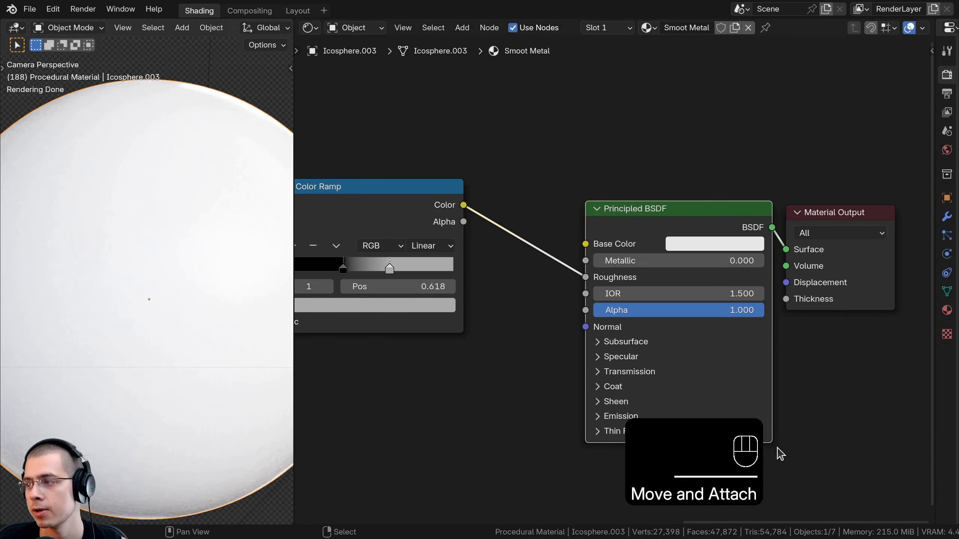
# Set the Principled BSDF's Metallic to 1.000 and its Base Color to grey B4B4B4
pyautogui.moveTo(679, 321); pyautogui.dragTo(638, 325, button='middle')
pyautogui.moveTo(593, 265); pyautogui.dragTo(680, 268)
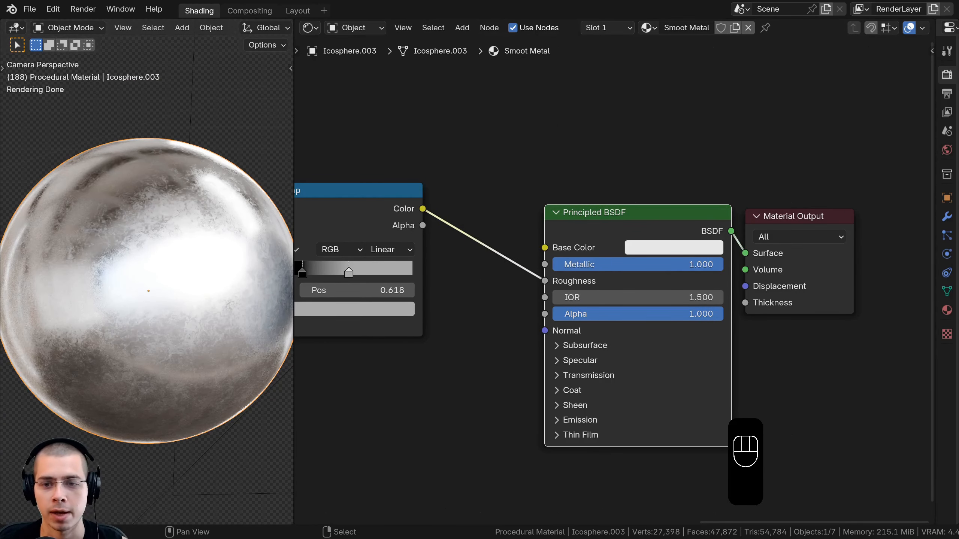
pyautogui.hotkey('ctrl', 'v')
pyautogui.scroll(1, 594, 233)
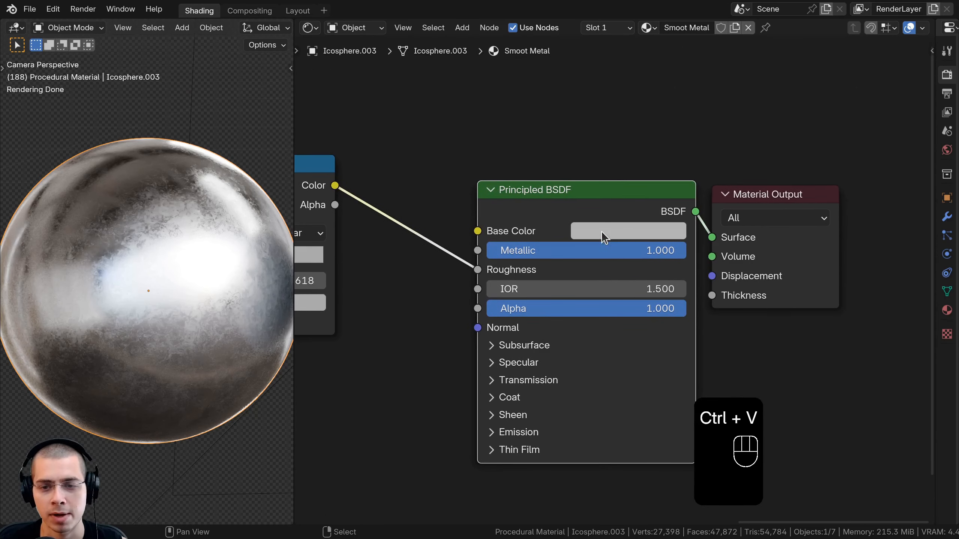
pyautogui.click(624, 231)
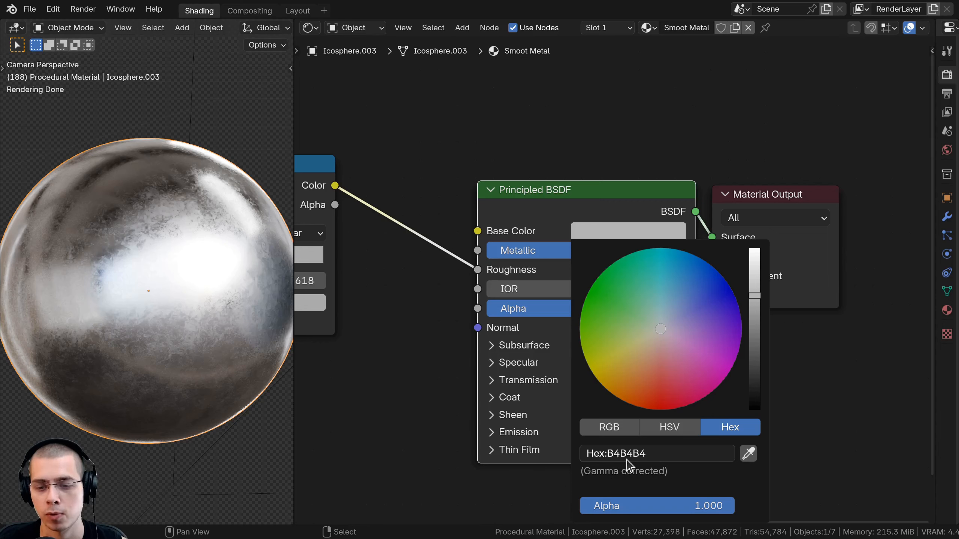
pyautogui.click(641, 240)
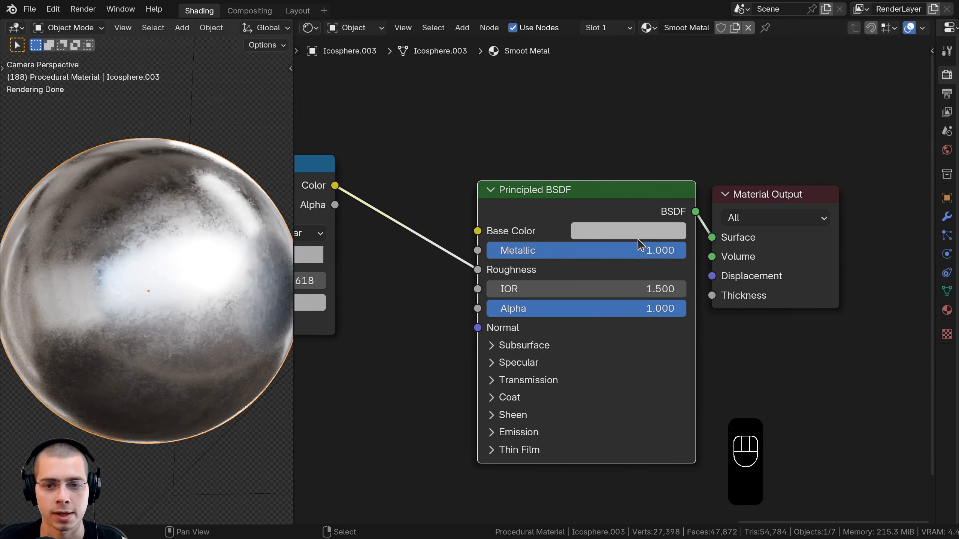
pyautogui.click(673, 227)
pyautogui.moveTo(754, 300)
pyautogui.mouseDown()
pyautogui.moveTo(754, 367)
pyautogui.moveTo(754, 296)
pyautogui.mouseUp()
# Insert a Hue/Saturation/Value node between the Color Ramp and the Principled BSDF's Roughness input
pyautogui.moveTo(448, 259); pyautogui.dragTo(522, 245, button='middle')
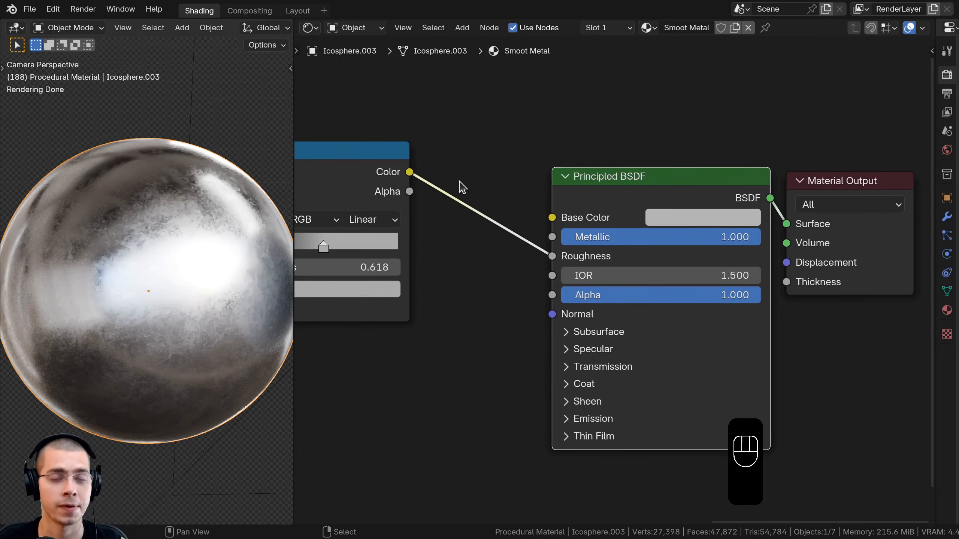
pyautogui.scroll(-1, 487, 192)
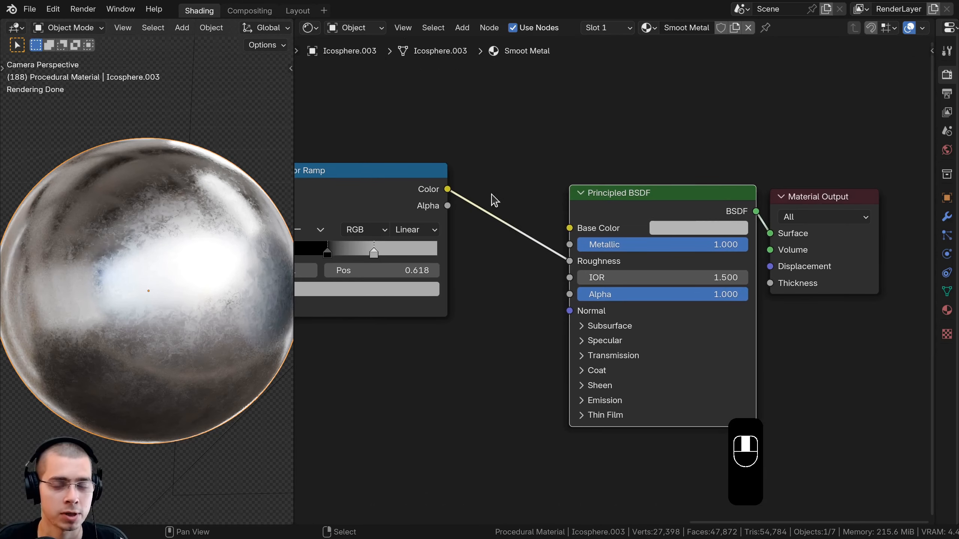
pyautogui.hotkey('shift', 'a')
pyautogui.click(495, 177)
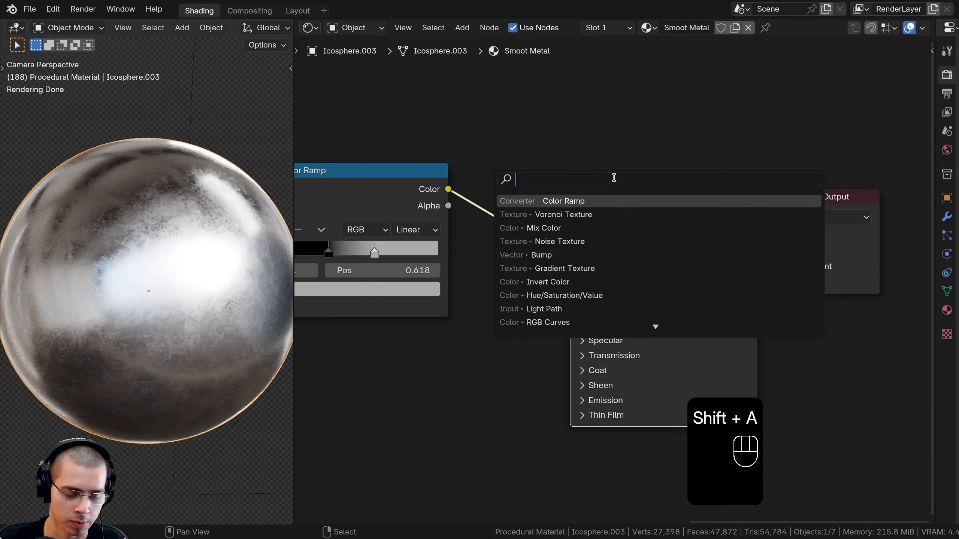
pyautogui.write('hue')
pyautogui.click(592, 194)
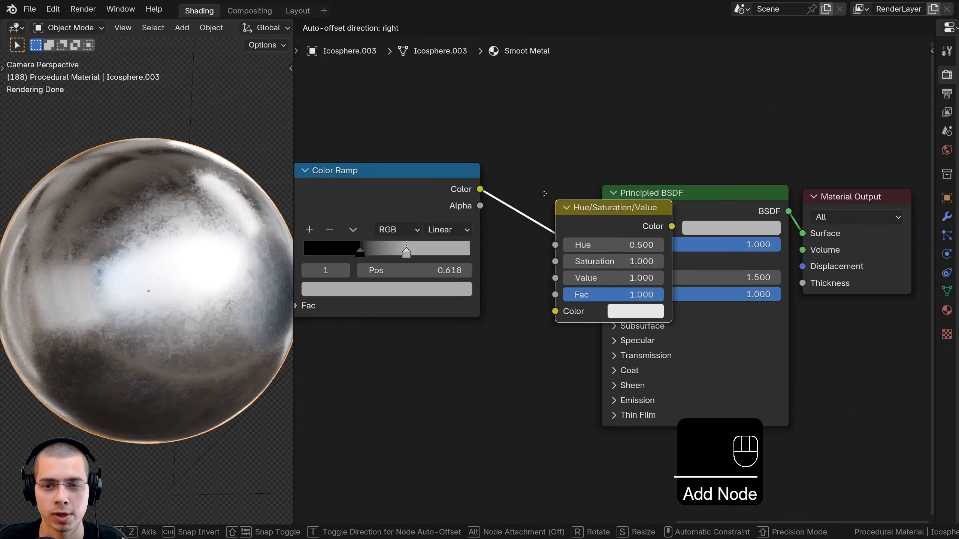
pyautogui.click(528, 189)
# Tidy the spacing of the Hue/Saturation/Value, Principled BSDF and Material Output nodes, and deselect all nodes
pyautogui.scroll(1, 544, 263)
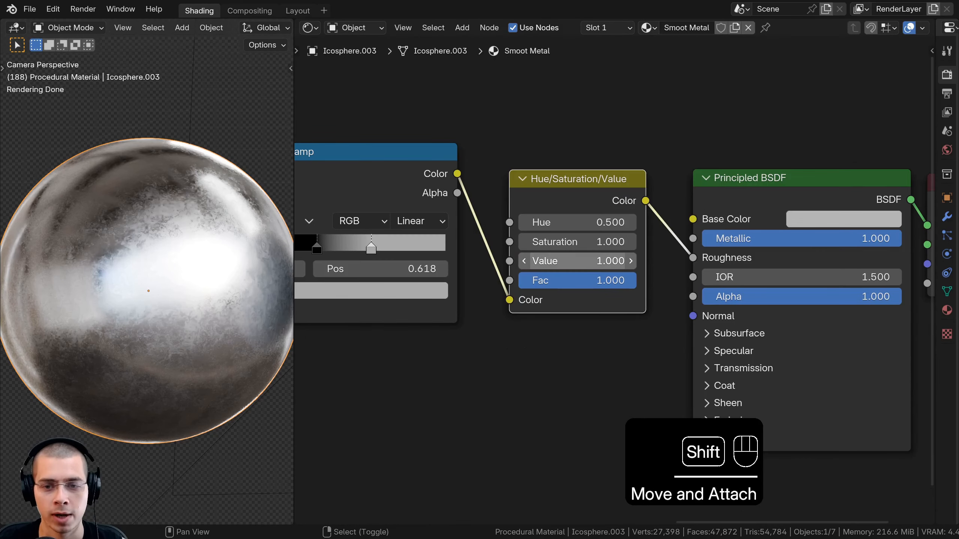
pyautogui.moveTo(577, 261)
pyautogui.keyDown('shift'); pyautogui.mouseDown()
pyautogui.moveTo(601, 261)
pyautogui.moveTo(556, 261)
pyautogui.moveTo(603, 261)
pyautogui.moveTo(561, 261)
pyautogui.moveTo(603, 261)
pyautogui.moveTo(568, 261)
pyautogui.moveTo(591, 261)
pyautogui.moveTo(578, 261)
pyautogui.mouseUp(); pyautogui.keyUp('shift')
pyautogui.moveTo(575, 200); pyautogui.dragTo(554, 200)
pyautogui.keyDown('shift'); pyautogui.moveTo(534, 261); pyautogui.dragTo(534, 261); pyautogui.keyUp('shift')
pyautogui.scroll(-4, 609, 279)
pyautogui.moveTo(875, 170); pyautogui.dragTo(800, 278)
pyautogui.press('g')
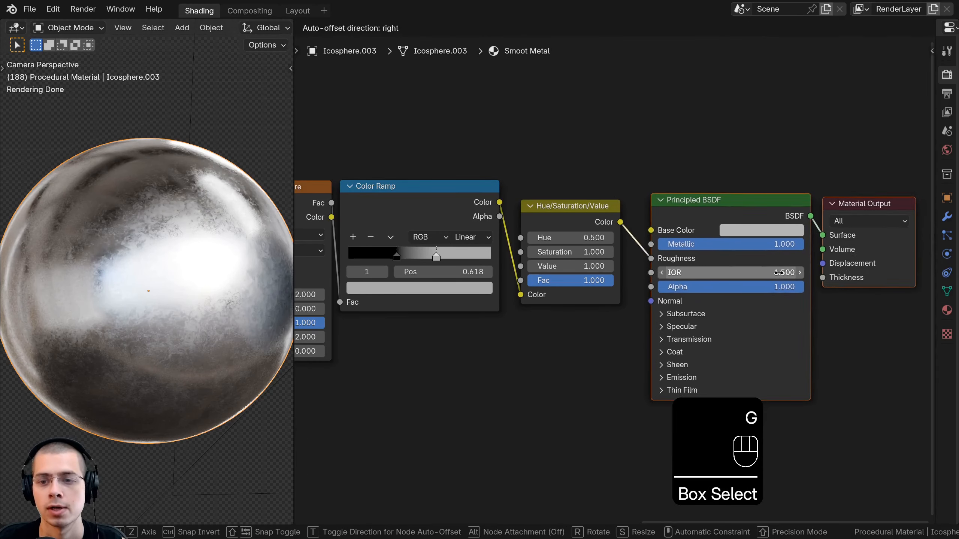
pyautogui.click(771, 269)
pyautogui.press('a')
pyautogui.scroll(-5, 613, 279)
pyautogui.moveTo(449, 303); pyautogui.dragTo(600, 305, button='middle')
pyautogui.scroll(-4, 620, 306)
pyautogui.moveTo(659, 308); pyautogui.dragTo(669, 304, button='middle')
pyautogui.moveTo(795, 290); pyautogui.dragTo(799, 292, button='middle')
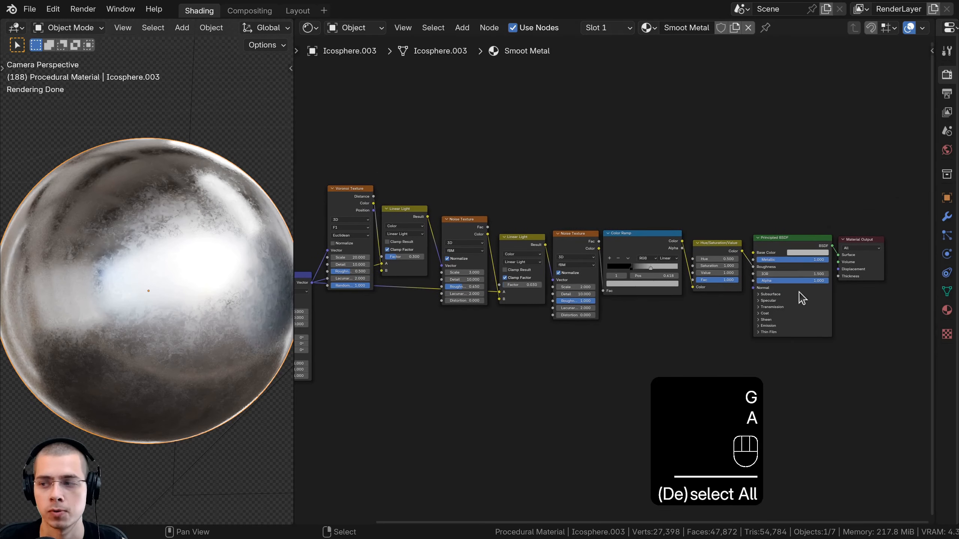
# Connect the Color output of the last Noise Texture to the Principled BSDF's Normal input
pyautogui.scroll(2, 605, 204)
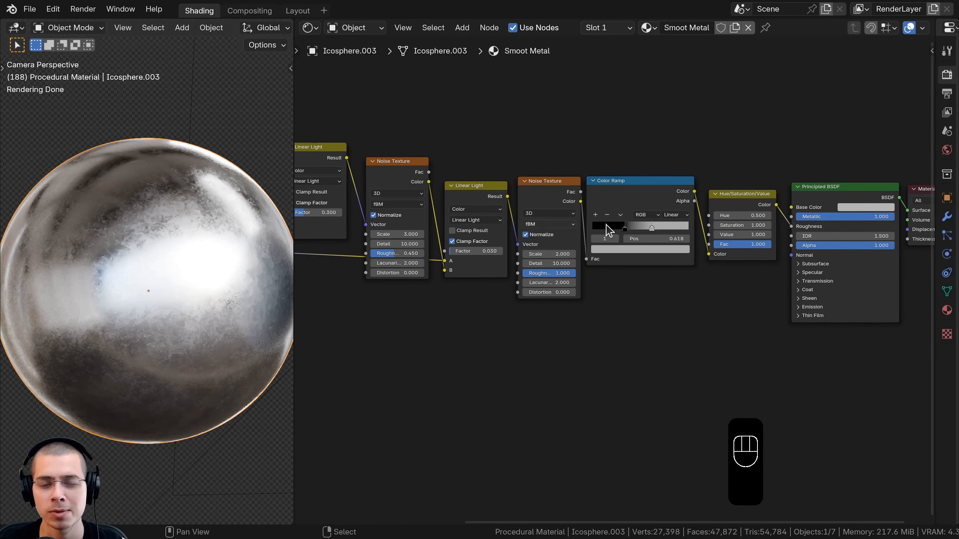
pyautogui.scroll(2, 608, 228)
pyautogui.click(784, 289)
pyautogui.moveTo(667, 252); pyautogui.dragTo(664, 249, button='middle')
pyautogui.moveTo(507, 184); pyautogui.dragTo(819, 257)
pyautogui.scroll(2, 614, 279)
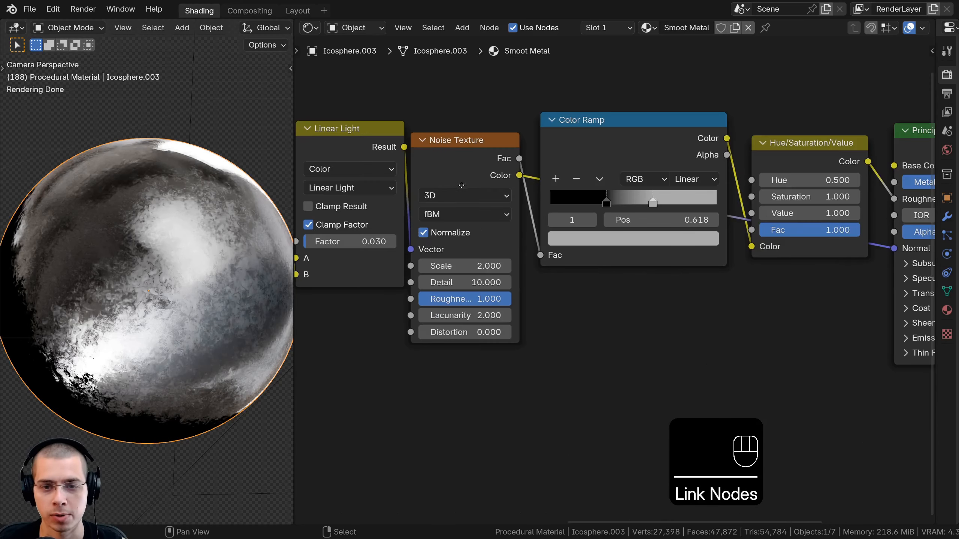
# Rearrange the last Noise Texture and the Color Ramp, raising the Color Ramp slightly above the Noise Texture
pyautogui.moveTo(506, 167); pyautogui.dragTo(498, 213)
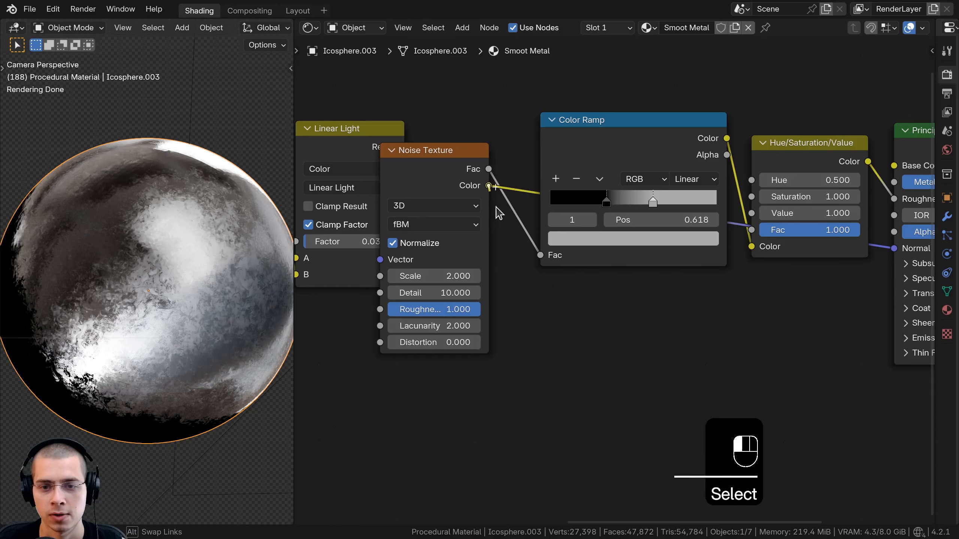
pyautogui.moveTo(536, 260); pyautogui.dragTo(538, 259)
pyautogui.moveTo(577, 140); pyautogui.dragTo(583, 113)
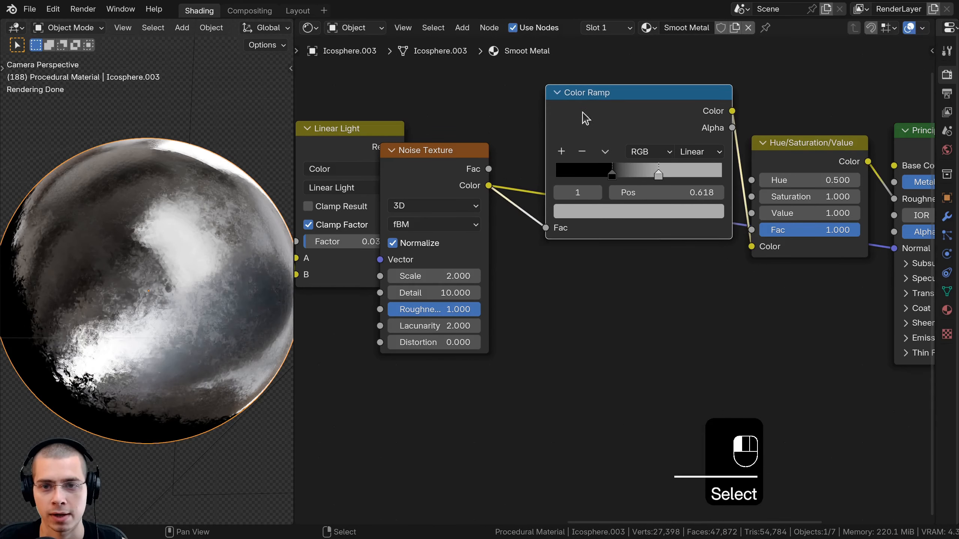
pyautogui.moveTo(451, 166); pyautogui.dragTo(488, 150)
# Examine the shading on the sphere's surface up close
pyautogui.scroll(-2, 538, 174)
pyautogui.scroll(-1, 540, 180)
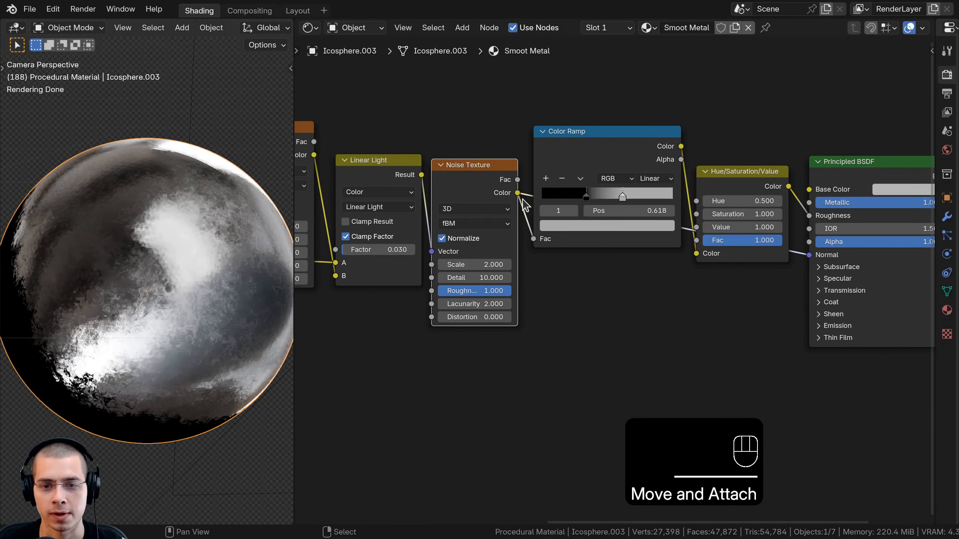
pyautogui.moveTo(780, 256); pyautogui.dragTo(633, 265, button='middle')
pyautogui.click(728, 186)
pyautogui.scroll(2, 723, 193)
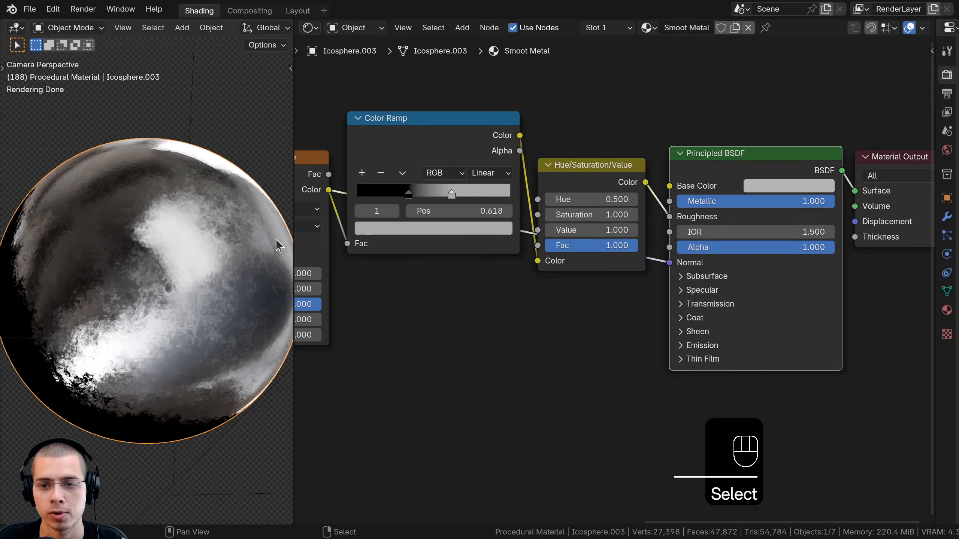
pyautogui.scroll(4, 167, 300)
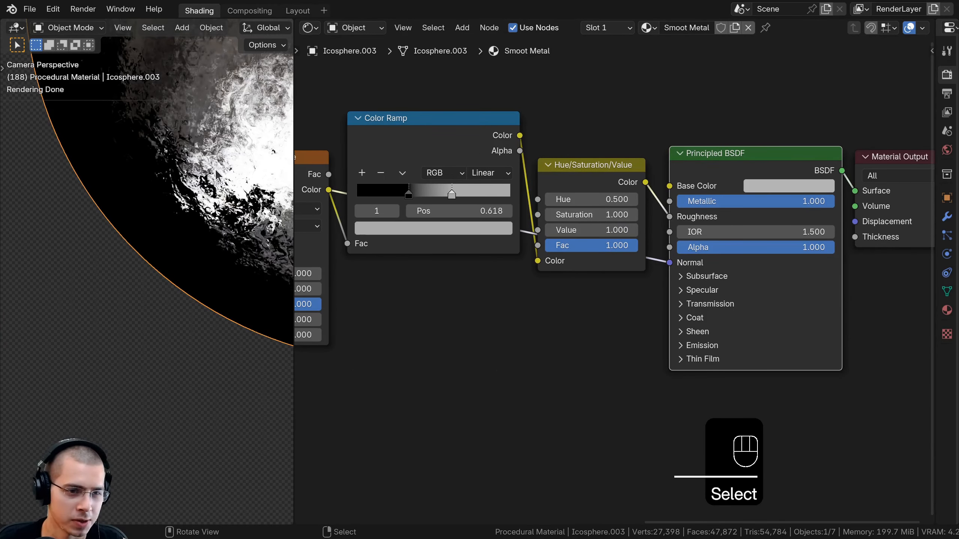
pyautogui.scroll(2, 193, 225)
pyautogui.scroll(-5, 193, 226)
# Insert a Bump node into the link to the Principled BSDF's Normal, with the Noise Texture's Color feeding its Height
pyautogui.moveTo(475, 248); pyautogui.dragTo(557, 259, button='middle')
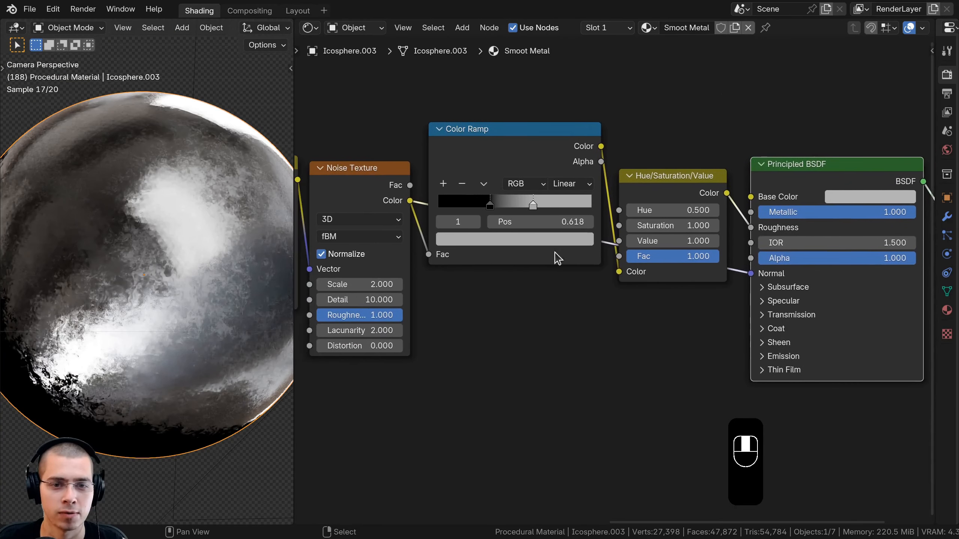
pyautogui.hotkey('shift', 'a')
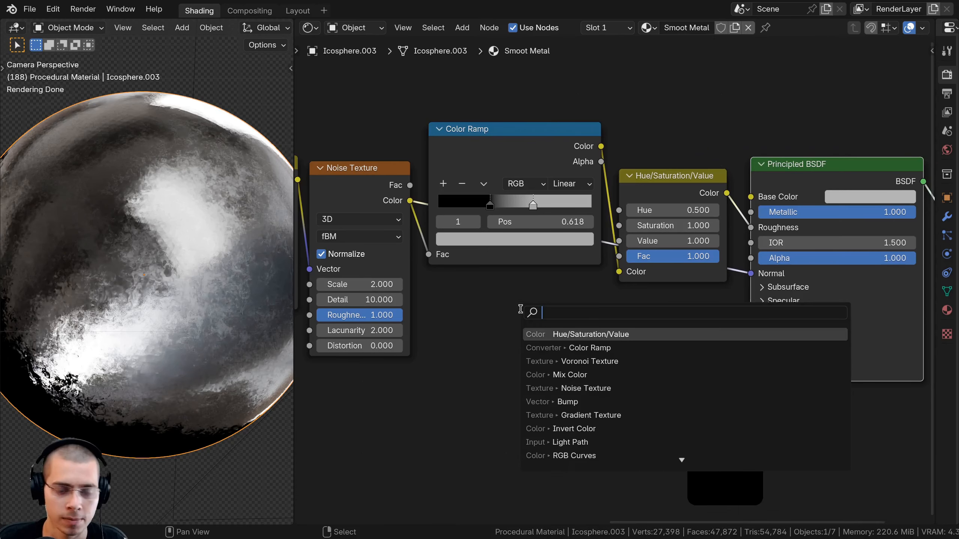
pyautogui.write('bum')
pyautogui.click(559, 335)
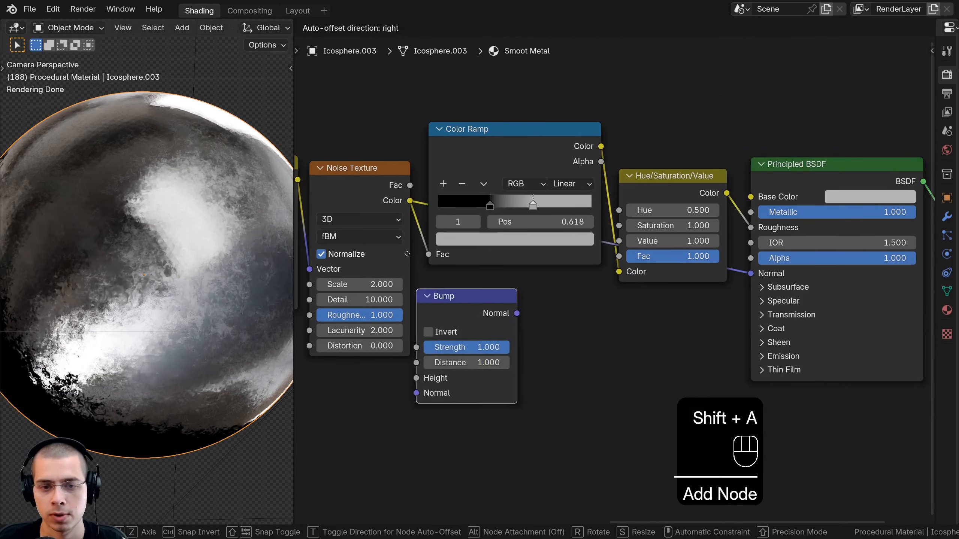
pyautogui.click(746, 267)
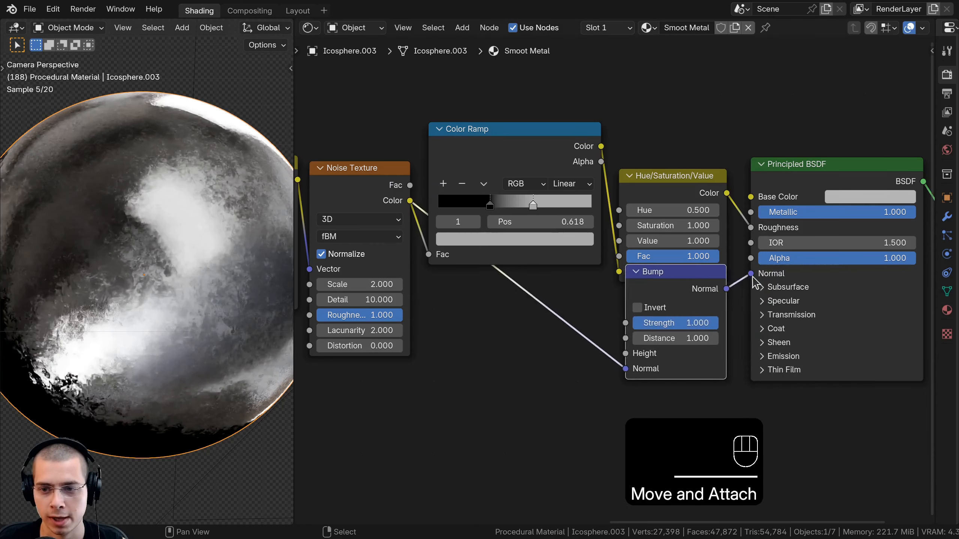
pyautogui.moveTo(667, 290); pyautogui.dragTo(657, 323)
pyautogui.moveTo(353, 189); pyautogui.dragTo(356, 185, button='middle')
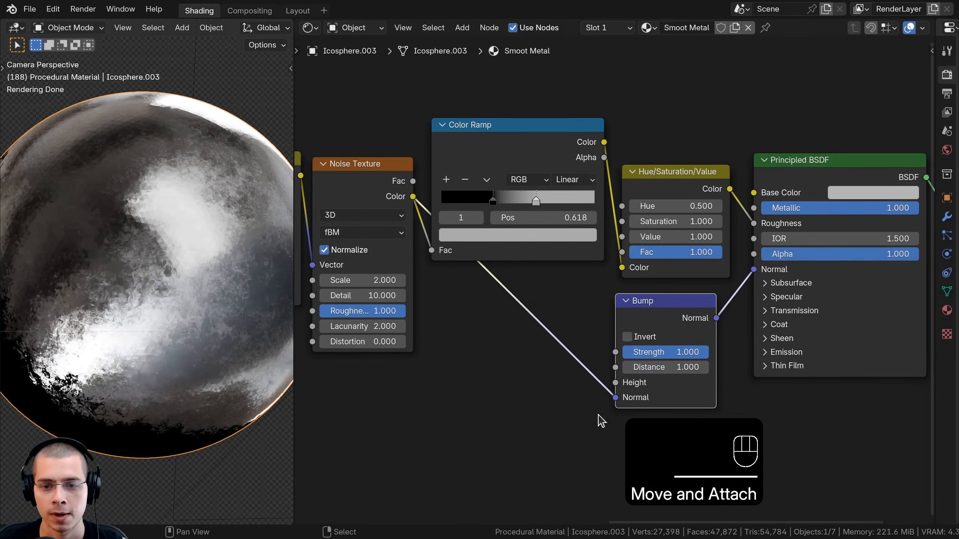
pyautogui.moveTo(618, 402); pyautogui.dragTo(615, 383)
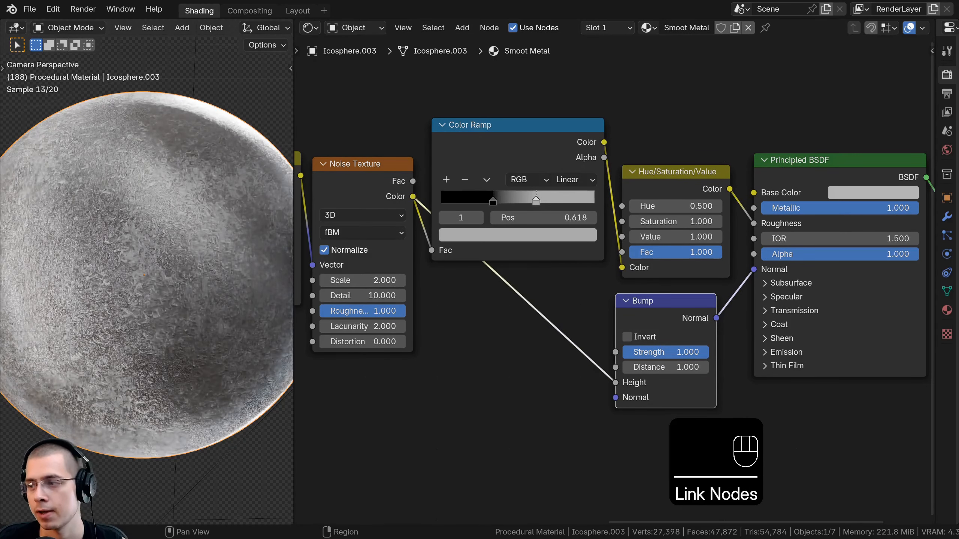
# Set the Bump node's Strength to 0.010
pyautogui.click(665, 353)
pyautogui.write('.0')
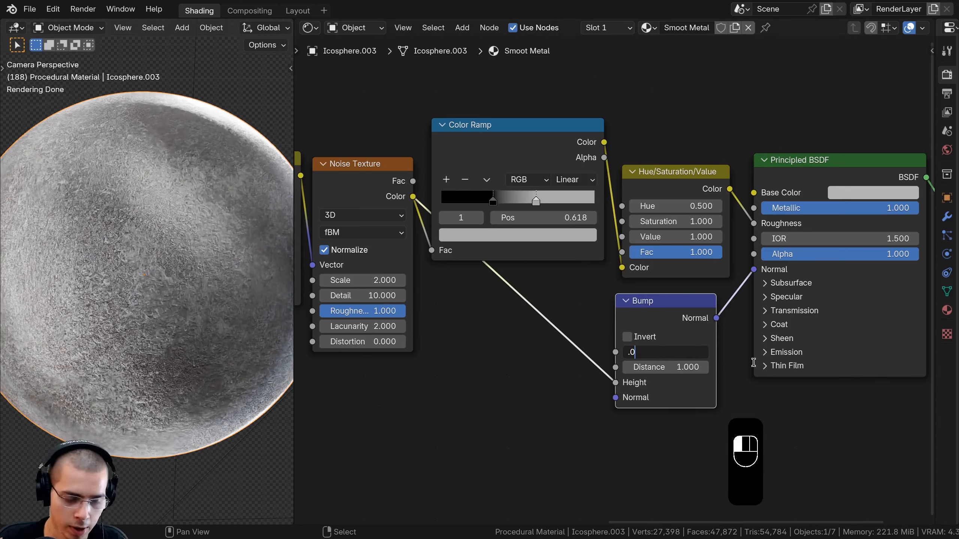
pyautogui.write('1')
pyautogui.press('Return')
pyautogui.moveTo(673, 352); pyautogui.dragTo(736, 352)
pyautogui.press('Escape')
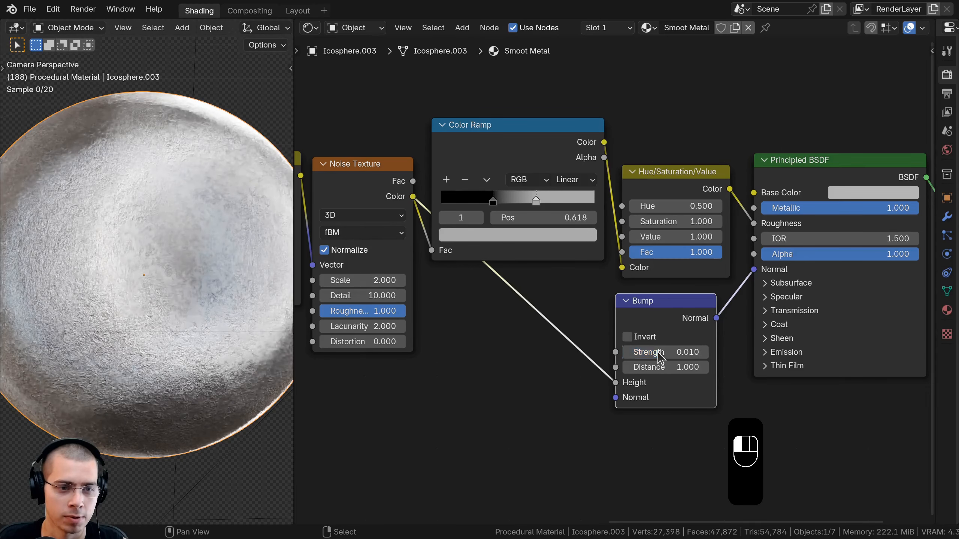
# Select all nodes except the Material Output and combine them into a node group
pyautogui.scroll(-6, 520, 223)
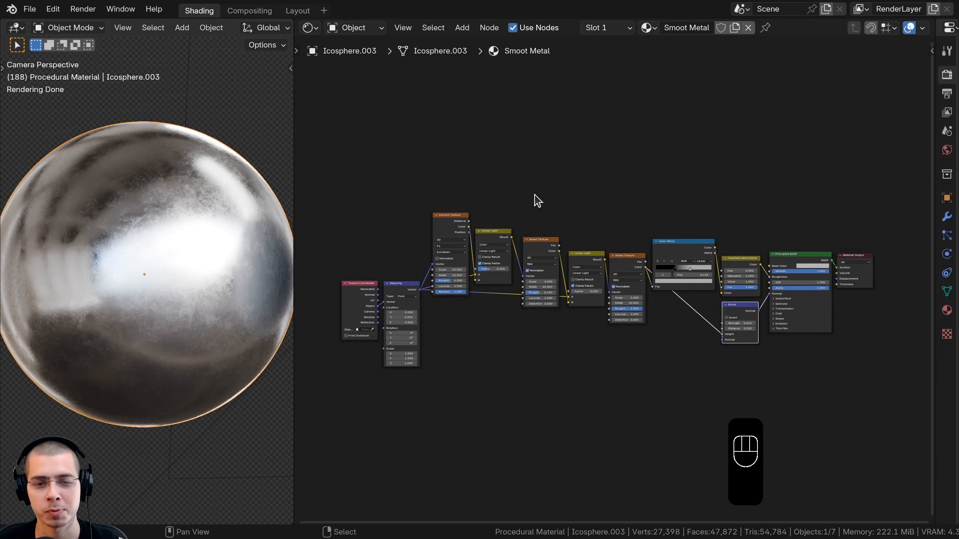
pyautogui.click(699, 341)
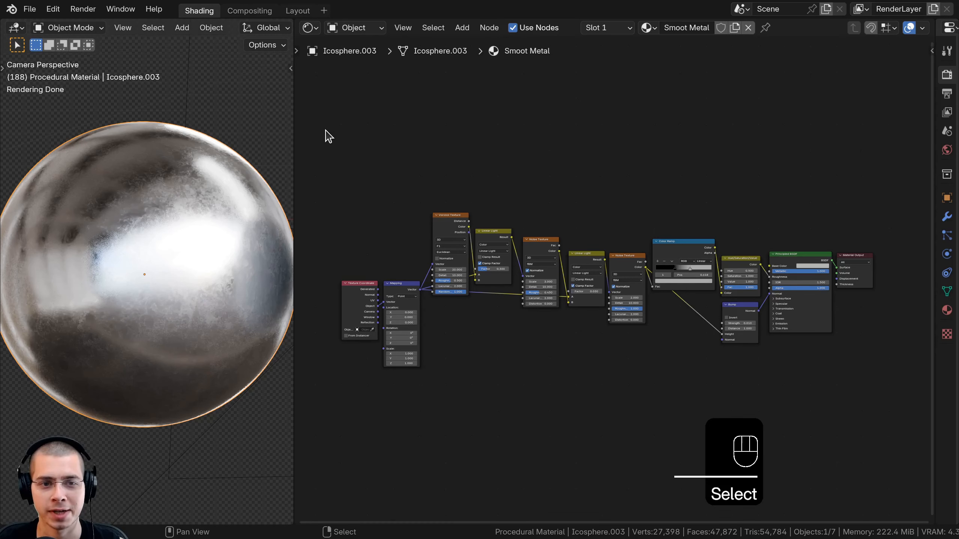
pyautogui.moveTo(330, 116); pyautogui.dragTo(804, 393)
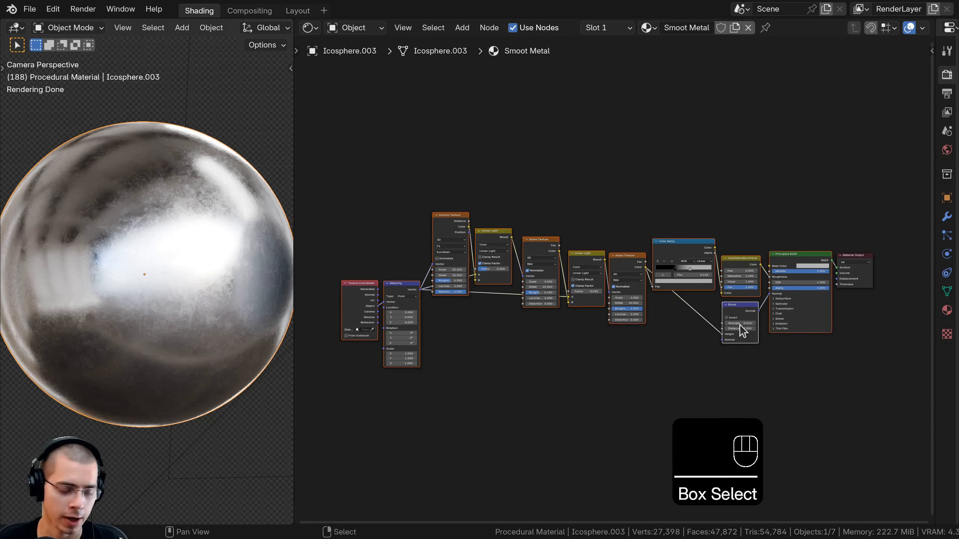
pyautogui.moveTo(739, 324); pyautogui.dragTo(734, 328, button='middle')
pyautogui.hotkey('ctrl', 'g')
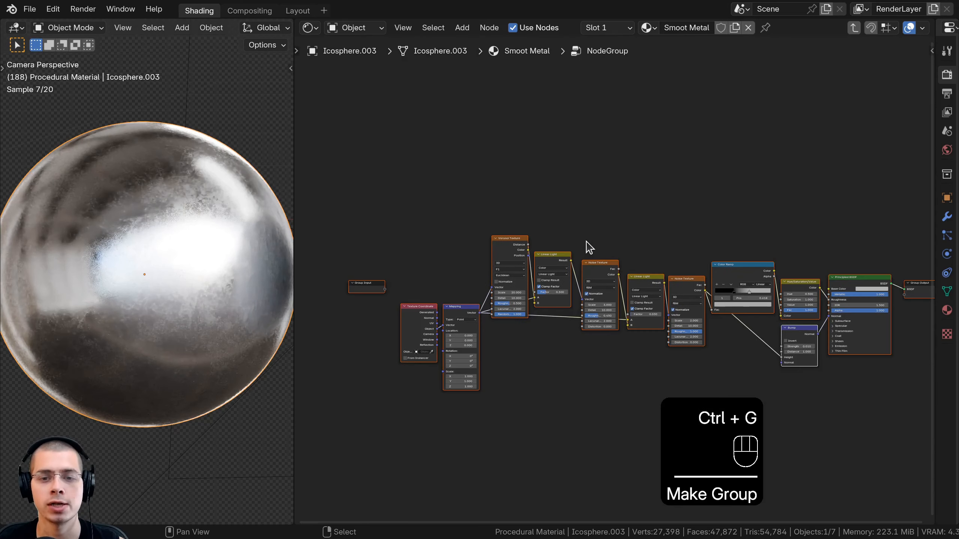
# Return to the main node tree, place the group node beside the Material Output and widen it
pyautogui.scroll(3, 546, 264)
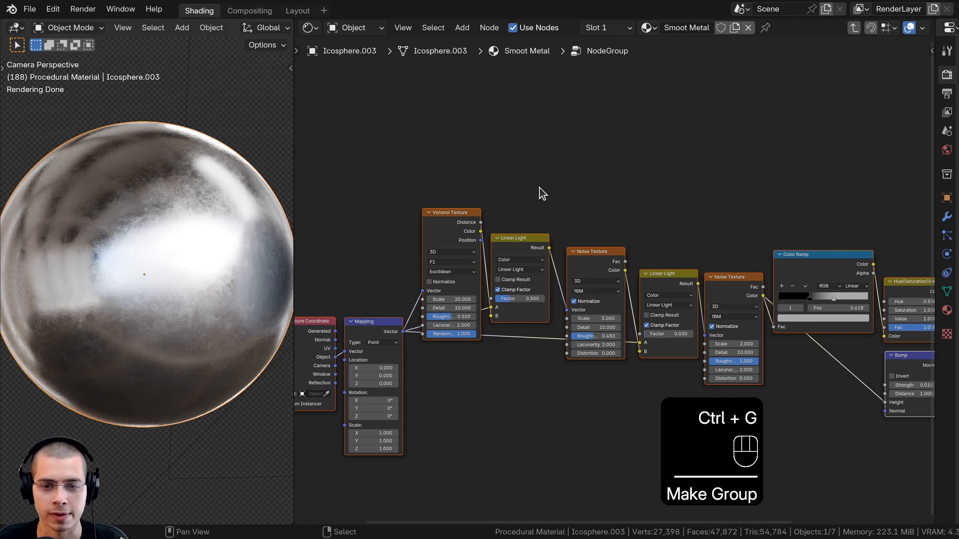
pyautogui.press('Tab')
pyautogui.press('Tab')
pyautogui.press('Tab')
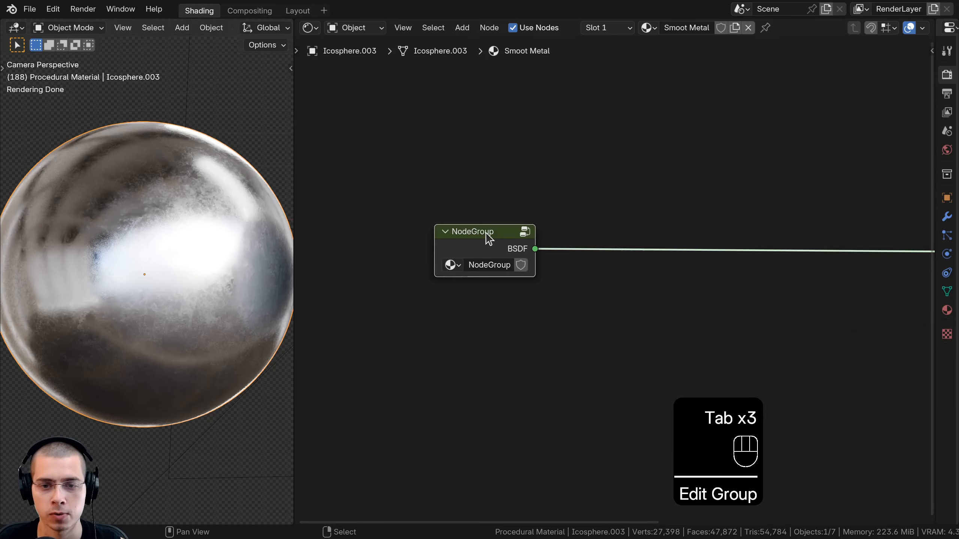
pyautogui.scroll(-5, 522, 260)
pyautogui.moveTo(517, 260); pyautogui.dragTo(402, 262, button='middle')
pyautogui.press('g')
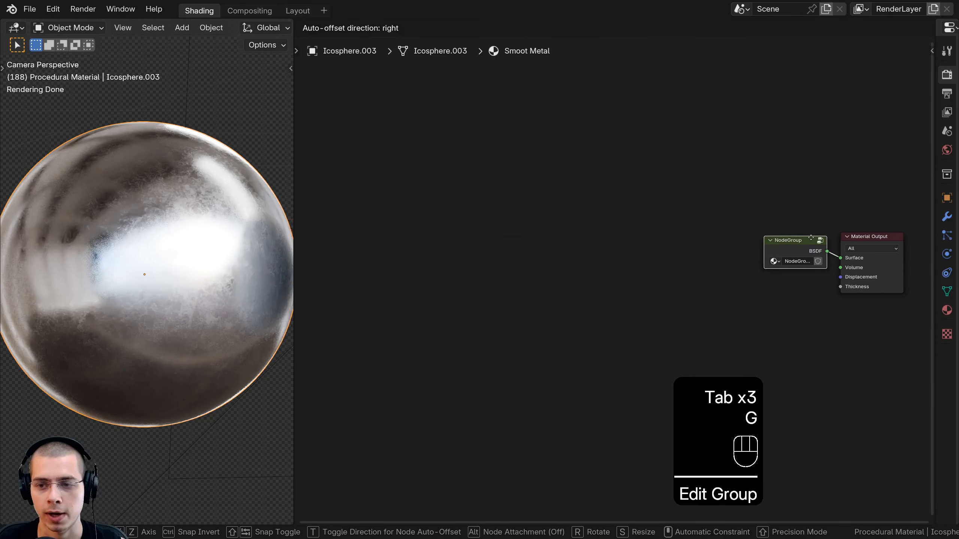
pyautogui.click(815, 239)
pyautogui.moveTo(753, 260); pyautogui.dragTo(580, 287, button='middle')
pyautogui.scroll(5, 604, 290)
pyautogui.moveTo(590, 276); pyautogui.dragTo(508, 276)
# Rename both the material and the node group to Smooth Metal, and nudge the group node closer to the Material Output
pyautogui.keyDown('ctrl'); pyautogui.click(687, 28); pyautogui.keyUp('ctrl')
pyautogui.click(689, 29)
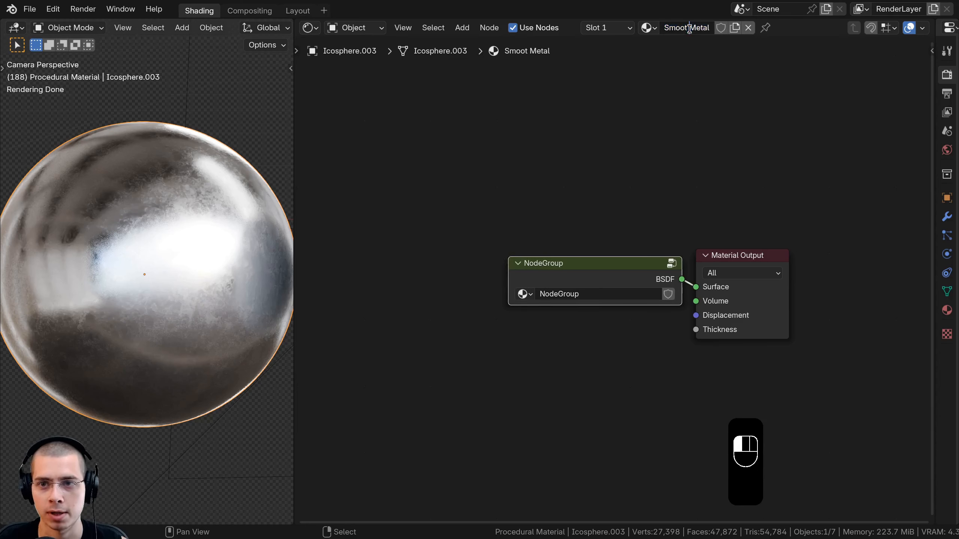
pyautogui.write('h')
pyautogui.press('Return')
pyautogui.moveTo(589, 268); pyautogui.dragTo(595, 264)
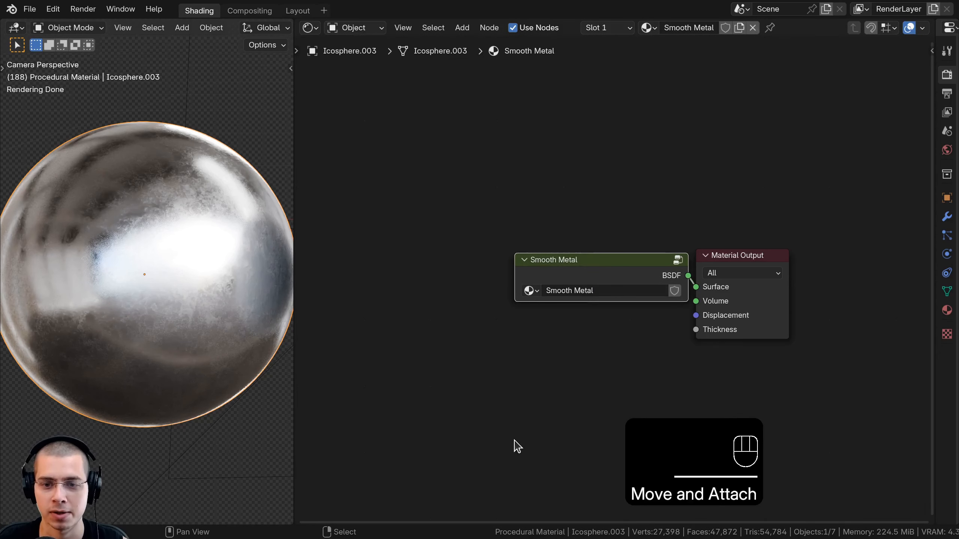
# Rename the node group's BSDF output socket to Shader
pyautogui.click(608, 269)
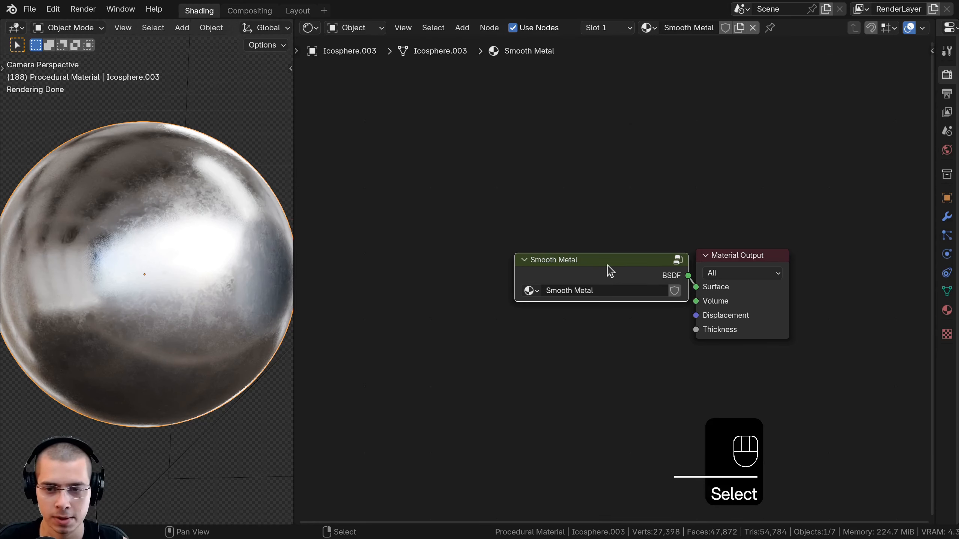
pyautogui.press('Tab')
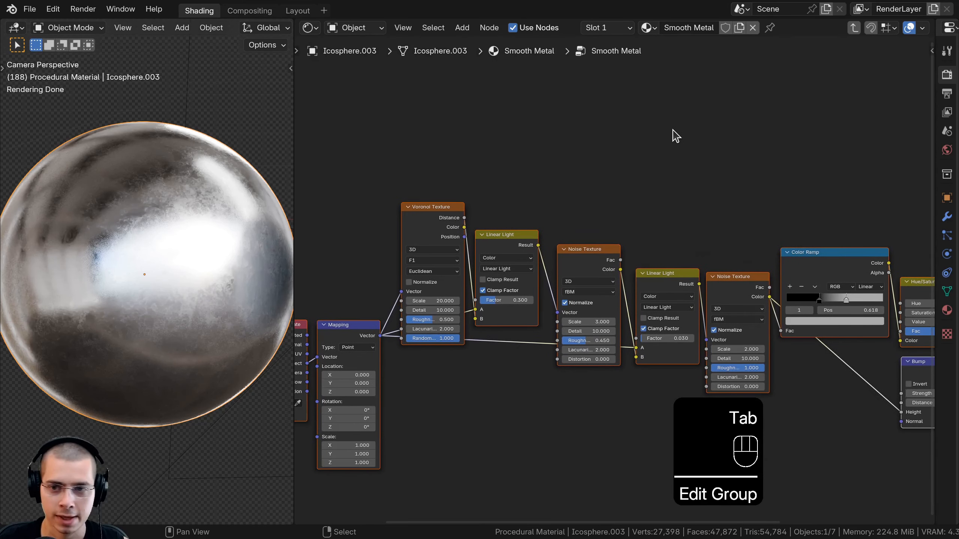
pyautogui.press('n')
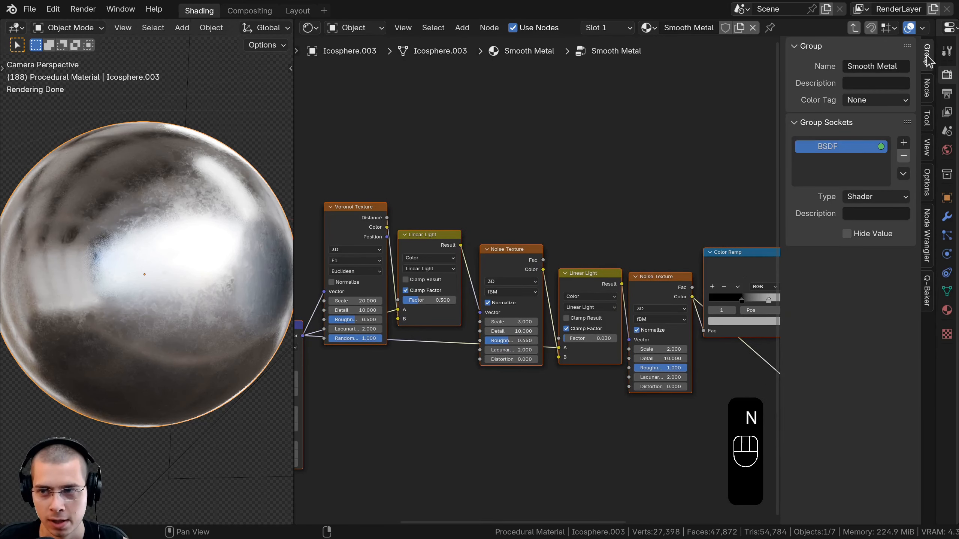
pyautogui.doubleClick(828, 149)
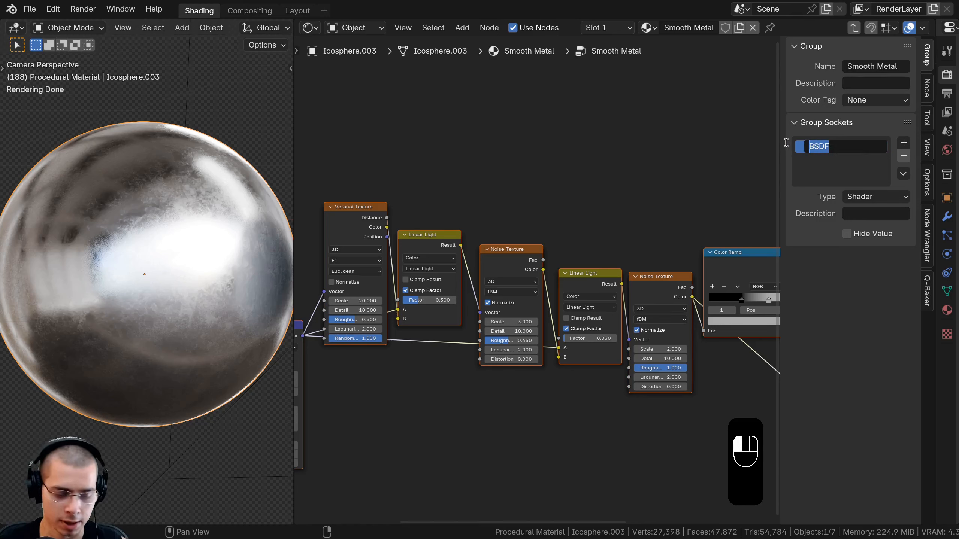
pyautogui.write('Shader')
pyautogui.press('Return')
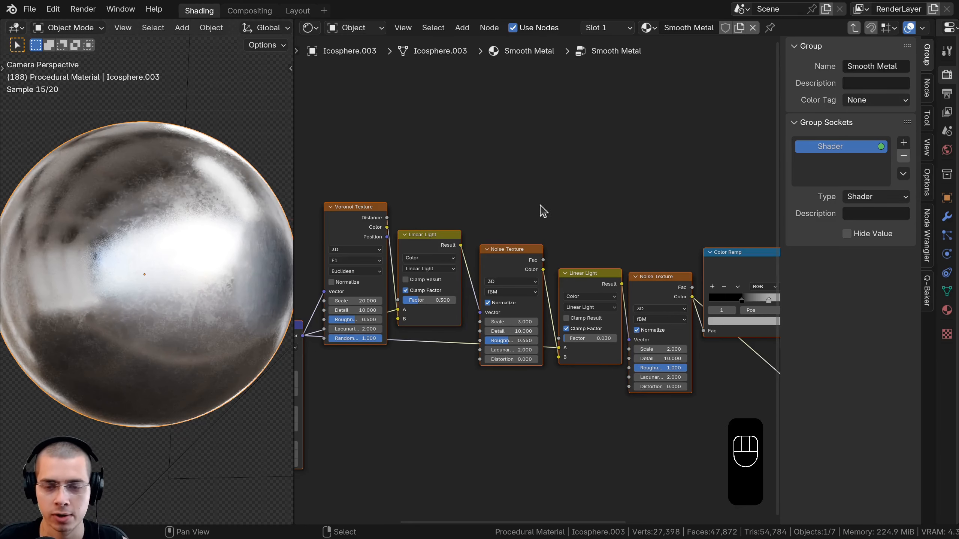
pyautogui.press('Tab')
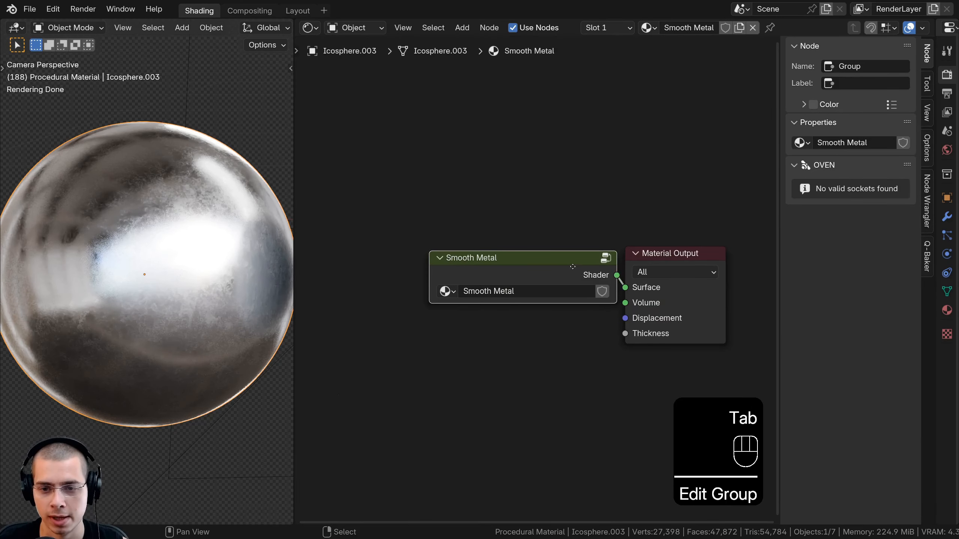
# Reopen the Smooth Metal group for editing, deselect all nodes, and reposition the Group Input node beside the Texture Coordinate node
pyautogui.moveTo(573, 267); pyautogui.dragTo(596, 274)
pyautogui.press('Tab')
pyautogui.press('a')
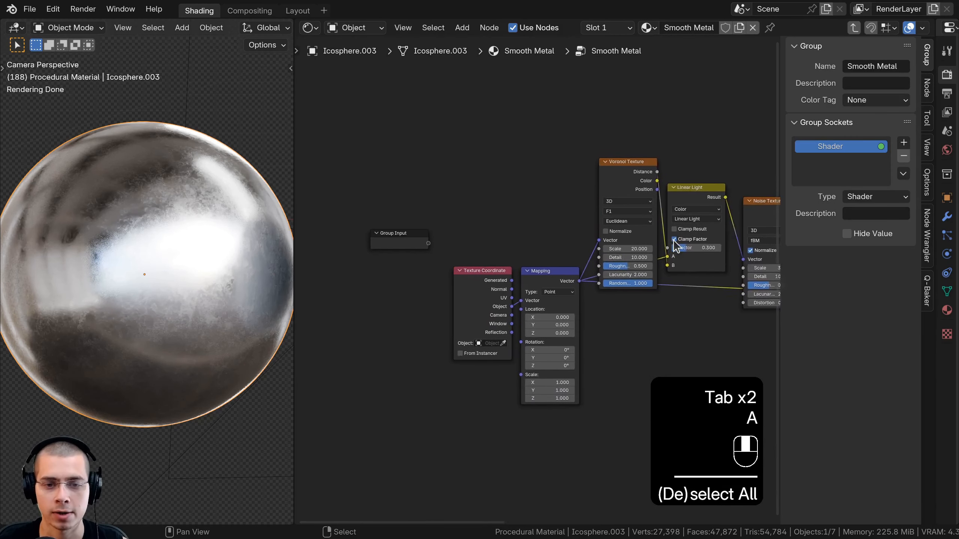
pyautogui.scroll(1, 674, 240)
pyautogui.moveTo(674, 240); pyautogui.dragTo(719, 223, button='middle')
pyautogui.moveTo(470, 253); pyautogui.dragTo(484, 221, button='middle')
pyautogui.scroll(1, 484, 221)
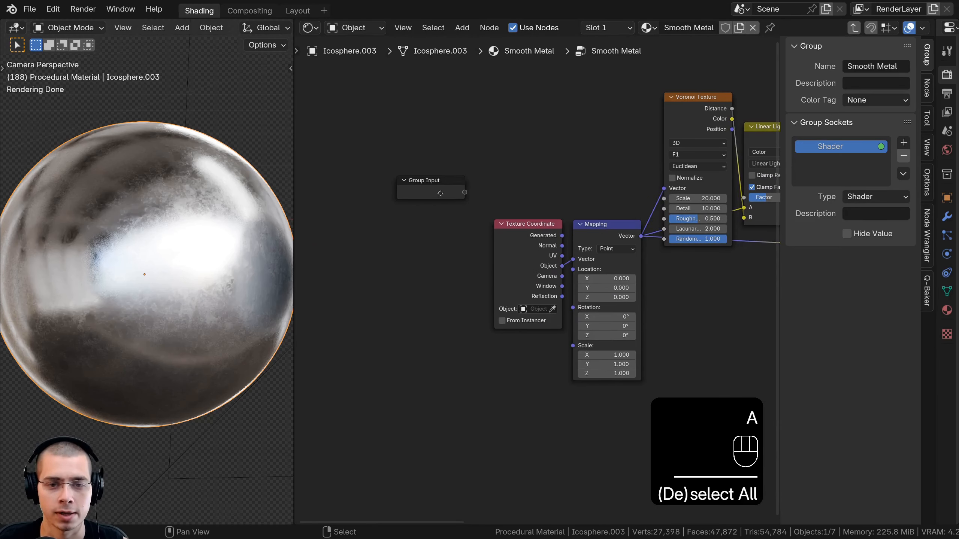
pyautogui.moveTo(439, 192); pyautogui.dragTo(428, 201)
pyautogui.scroll(2, 421, 215)
pyautogui.moveTo(421, 215); pyautogui.dragTo(402, 203, button='middle')
pyautogui.moveTo(393, 185); pyautogui.dragTo(394, 190)
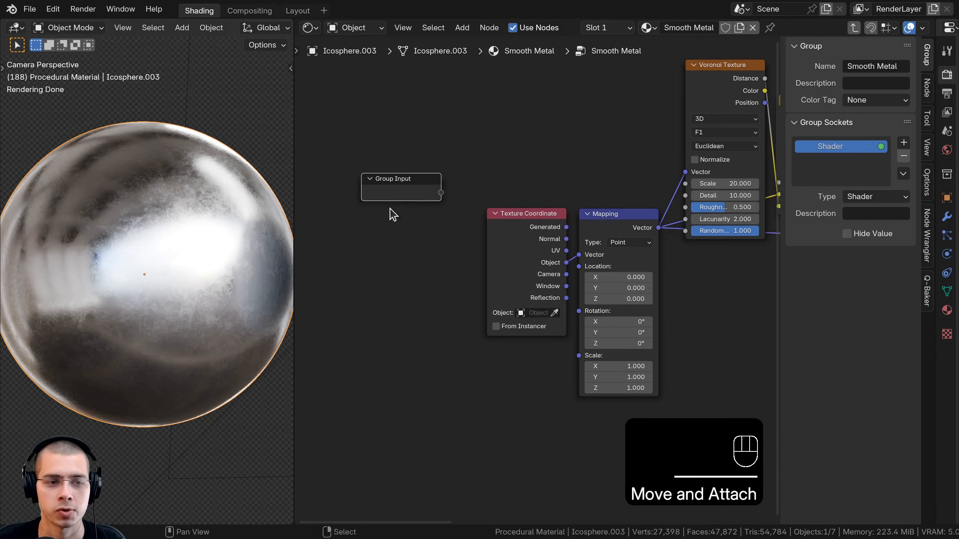
# Nudge the Mapping node and link its Scale input to the Group Input as a new group socket
pyautogui.moveTo(554, 337); pyautogui.dragTo(547, 321, button='middle')
pyautogui.moveTo(597, 203); pyautogui.dragTo(598, 193)
pyautogui.moveTo(751, 62); pyautogui.dragTo(673, 95, button='middle')
pyautogui.moveTo(505, 253); pyautogui.dragTo(531, 243, button='middle')
pyautogui.scroll(1, 536, 270)
pyautogui.moveTo(520, 375); pyautogui.dragTo(573, 396, button='middle')
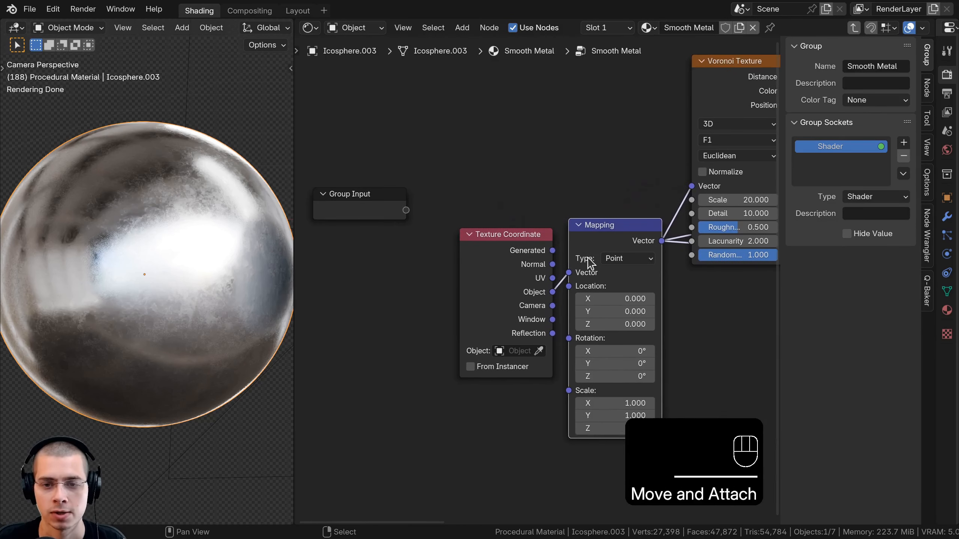
pyautogui.moveTo(565, 391); pyautogui.dragTo(406, 210)
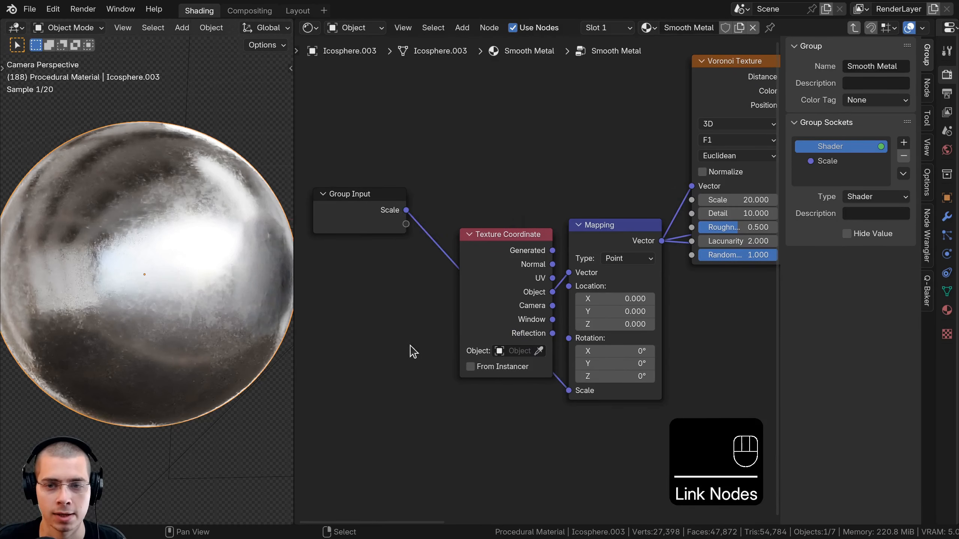
# Change the Scale group socket's type to Float and set its default value to 1
pyautogui.click(846, 165)
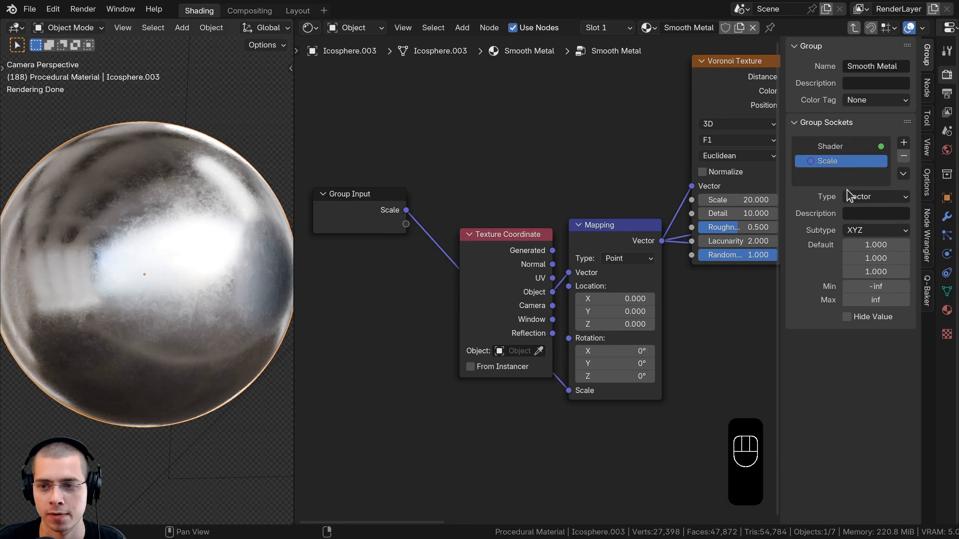
pyautogui.click(864, 197)
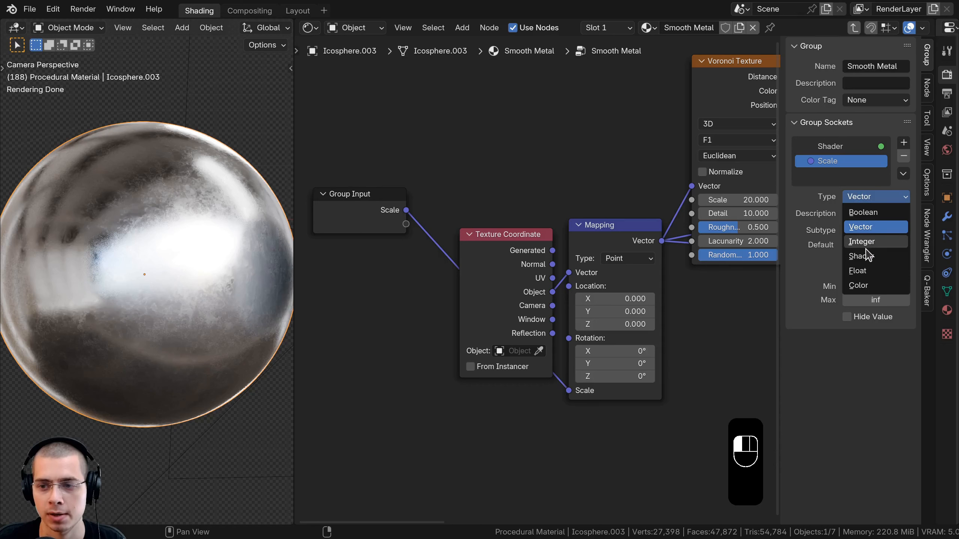
pyautogui.click(862, 270)
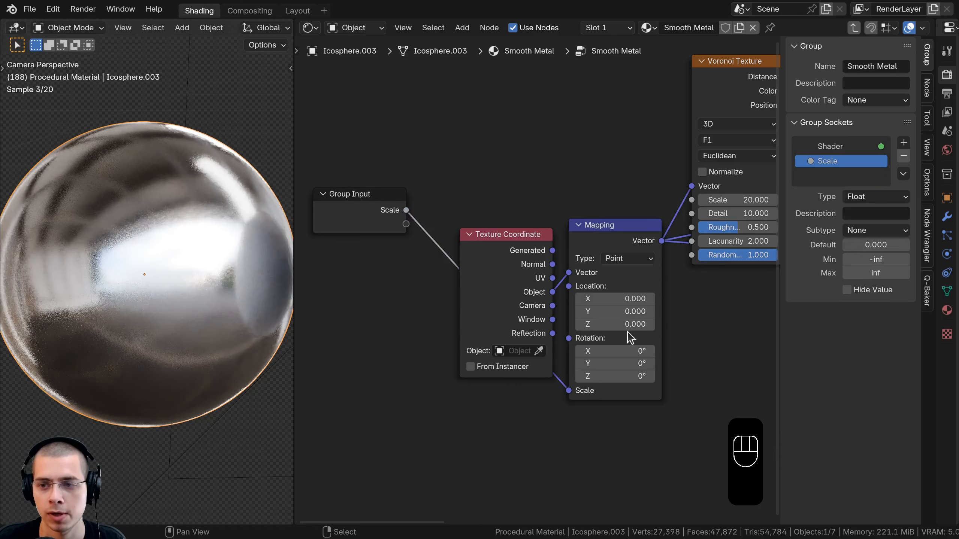
pyautogui.click(874, 245)
pyautogui.write('1')
pyautogui.click(556, 149)
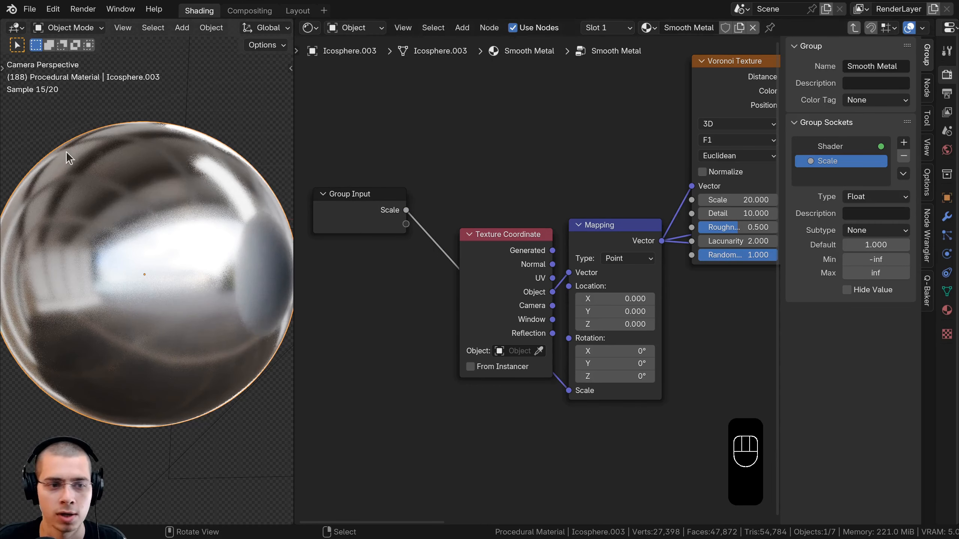
# Exit the group and set Scale on the Smooth Metal group node to 1
pyautogui.moveTo(416, 238); pyautogui.dragTo(437, 231, button='middle')
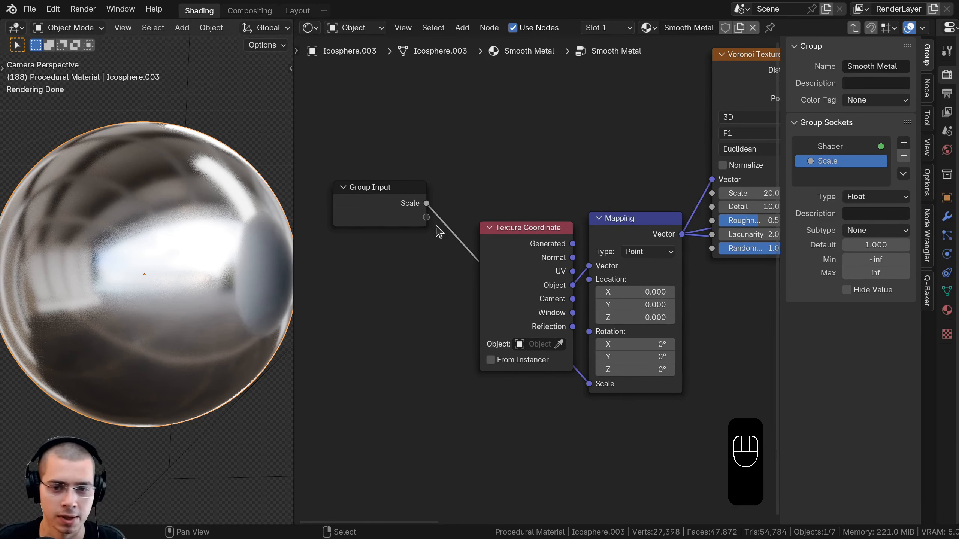
pyautogui.press('Tab')
pyautogui.click(522, 306)
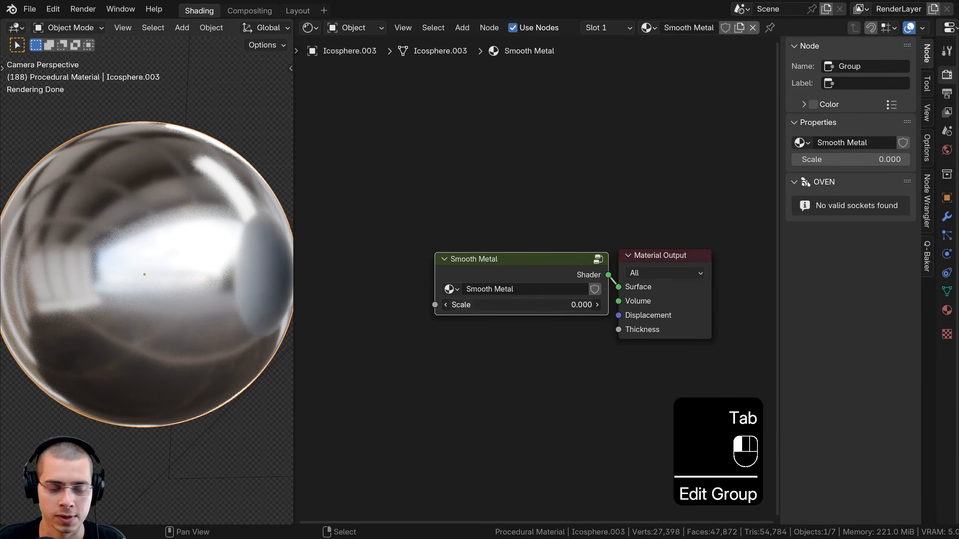
pyautogui.write('1')
pyautogui.press('Return')
# Reopen the group, place Group Input above the Color Ramp, and link the Principled BSDF's Base Color and Metallic to it as new sockets
pyautogui.press('Tab')
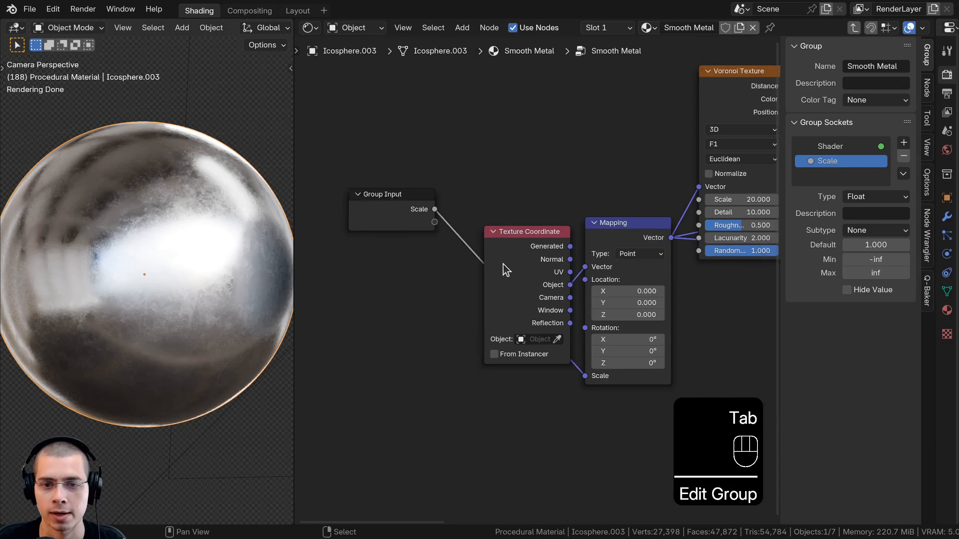
pyautogui.press('a')
pyautogui.press('a')
pyautogui.rightClick(471, 224)
pyautogui.scroll(-7, 471, 223)
pyautogui.press('g')
pyautogui.click(763, 203)
pyautogui.moveTo(764, 204); pyautogui.dragTo(434, 248, button='middle')
pyautogui.press('g')
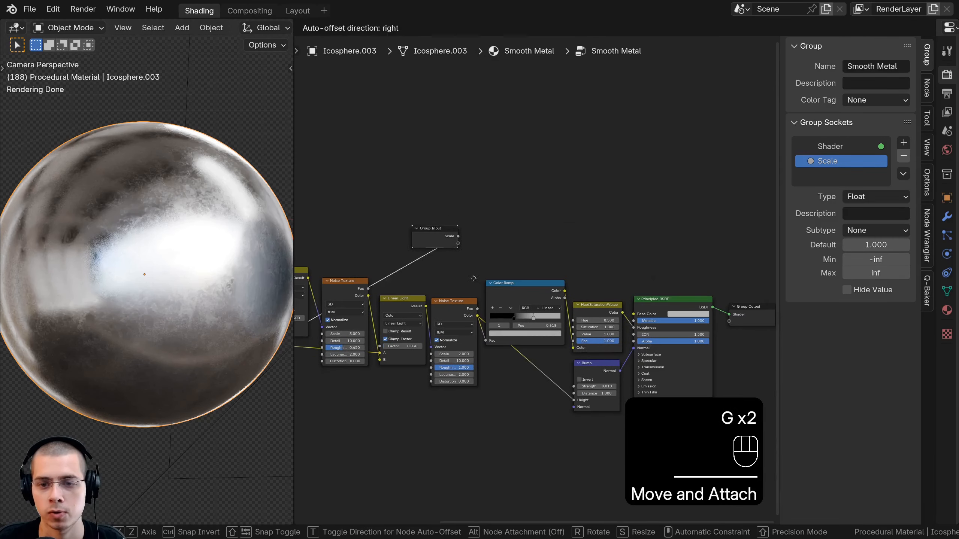
pyautogui.click(570, 299)
pyautogui.scroll(3, 605, 296)
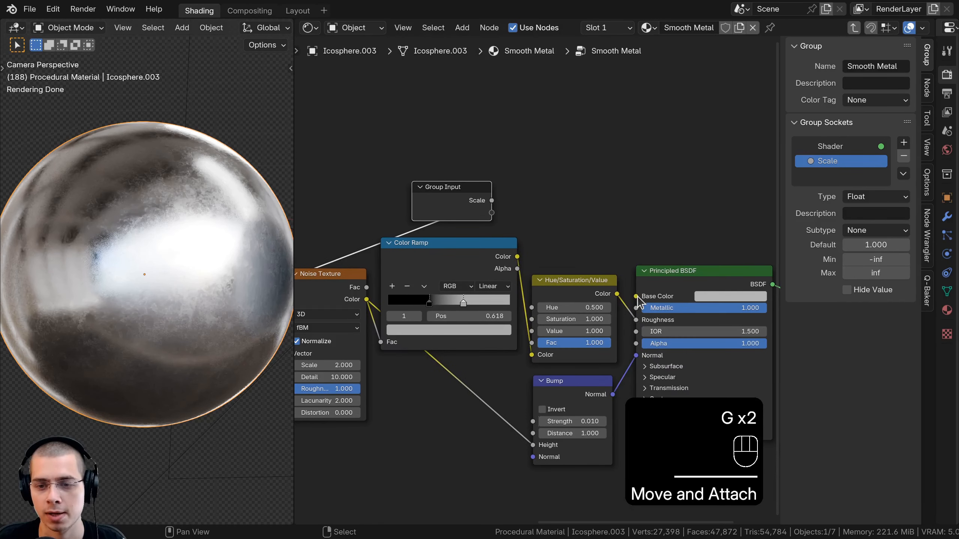
pyautogui.moveTo(492, 213)
pyautogui.mouseDown()
pyautogui.moveTo(636, 297)
pyautogui.moveTo(471, 121)
pyautogui.moveTo(492, 207)
pyautogui.mouseUp()
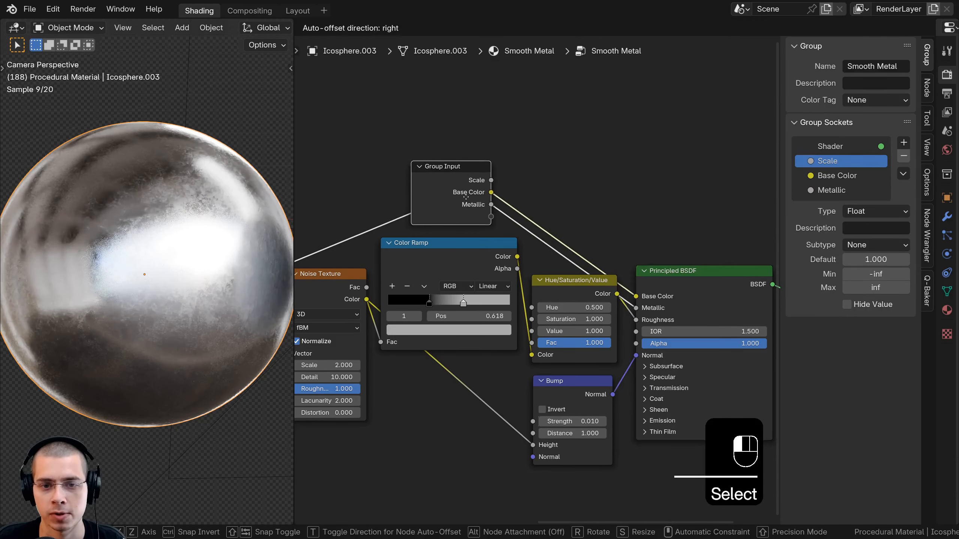
# Move the Group Input node back along the tree to just above the Voronoi Texture
pyautogui.scroll(-2, 460, 209)
pyautogui.moveTo(460, 209); pyautogui.dragTo(690, 204, button='middle')
pyautogui.click(587, 201)
pyautogui.scroll(-3, 657, 199)
pyautogui.press('g')
pyautogui.click(335, 163)
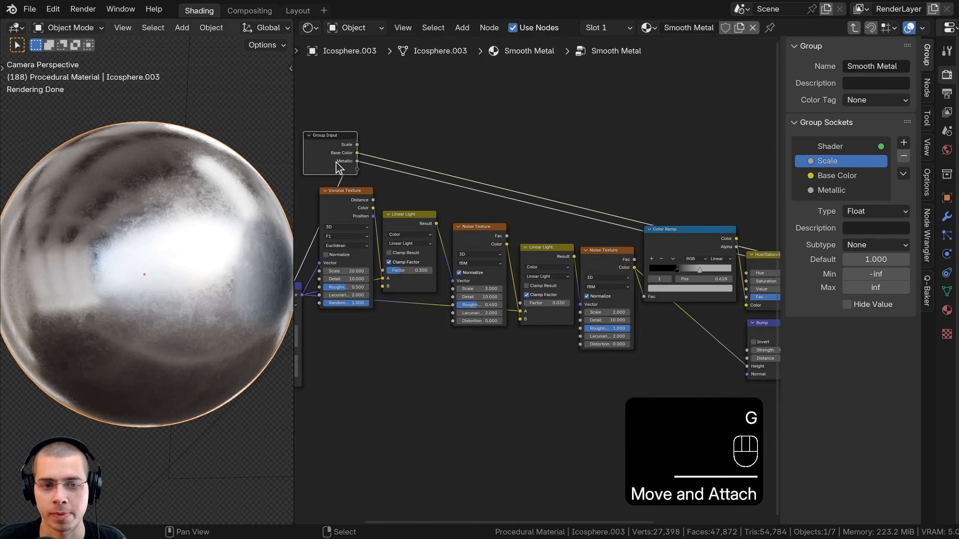
# Link the Detail inputs of both Noise Textures and the Voronoi Texture to one new Detail socket on the Group Input
pyautogui.scroll(2, 473, 214)
pyautogui.moveTo(440, 216); pyautogui.dragTo(509, 225, button='middle')
pyautogui.scroll(1, 472, 213)
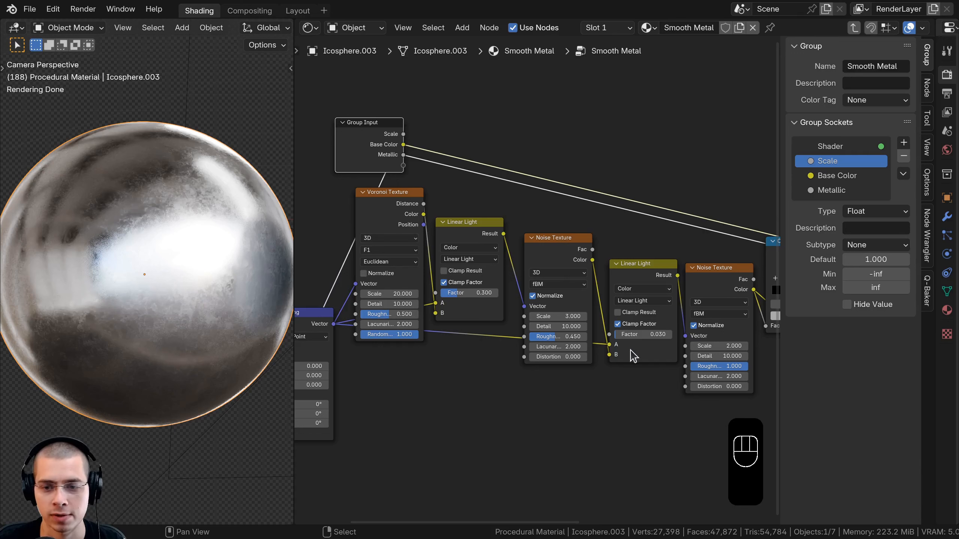
pyautogui.moveTo(686, 356); pyautogui.dragTo(403, 165)
pyautogui.moveTo(524, 326); pyautogui.dragTo(403, 166)
pyautogui.moveTo(355, 304); pyautogui.dragTo(321, 140)
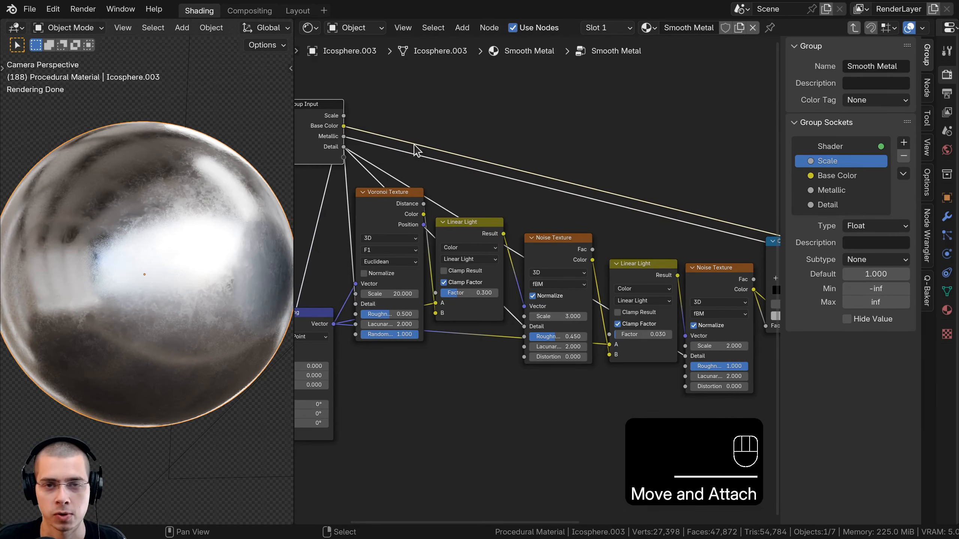
# Try different Factor values on the two Linear Light mix nodes
pyautogui.moveTo(429, 153); pyautogui.dragTo(451, 186, button='middle')
pyautogui.scroll(-3, 485, 187)
pyautogui.scroll(5, 465, 302)
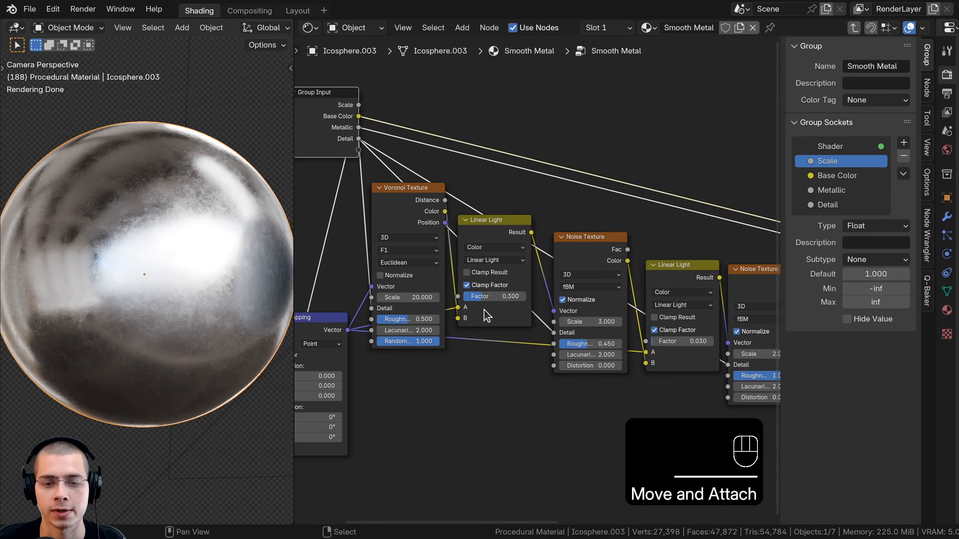
pyautogui.moveTo(485, 298); pyautogui.dragTo(526, 299)
pyautogui.rightClick(526, 298)
pyautogui.moveTo(677, 322); pyautogui.dragTo(597, 306, button='middle')
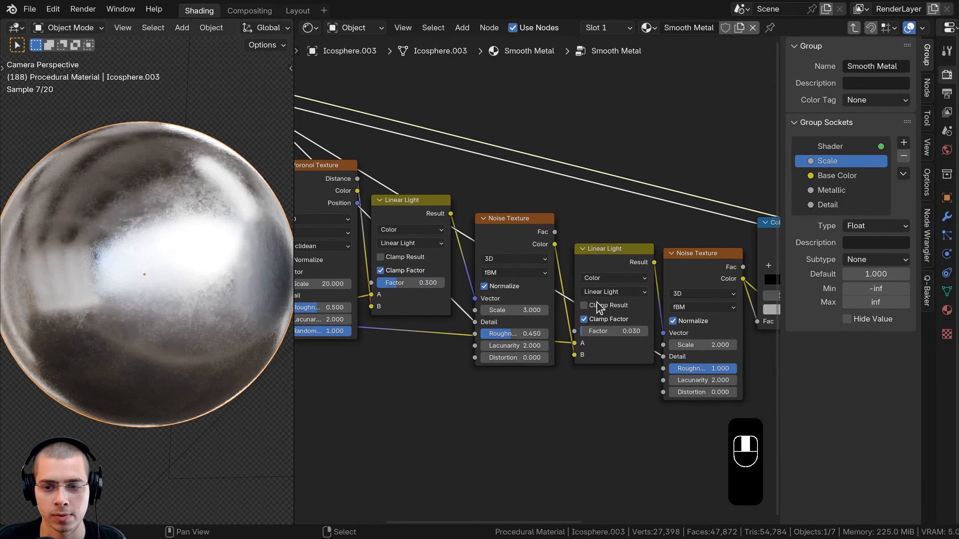
pyautogui.moveTo(615, 331); pyautogui.dragTo(615, 331)
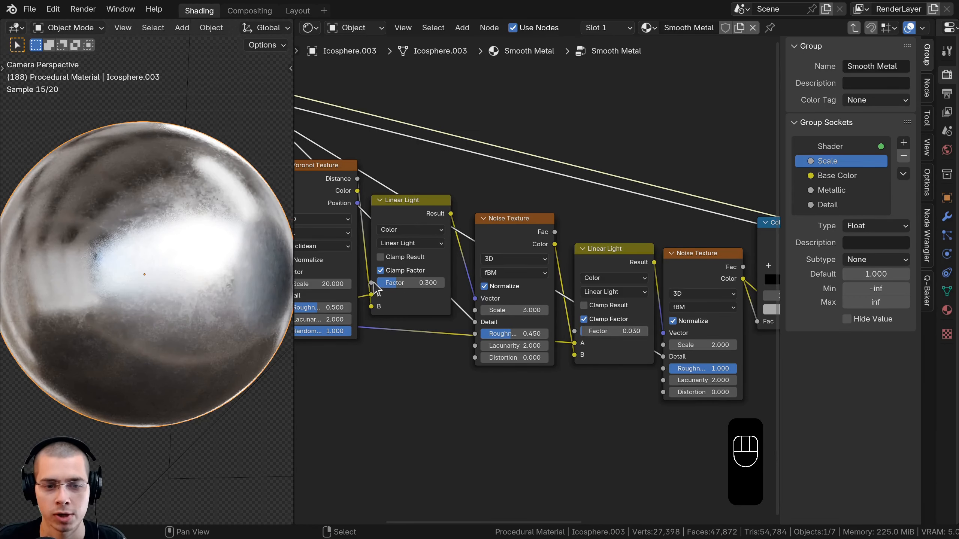
pyautogui.moveTo(371, 283); pyautogui.dragTo(265, 257)
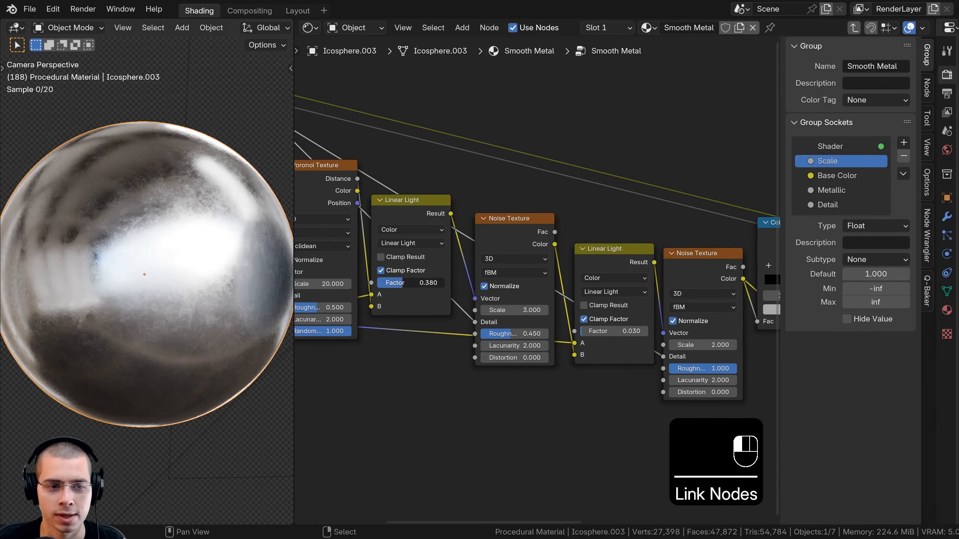
pyautogui.moveTo(403, 283); pyautogui.dragTo(444, 283)
pyautogui.rightClick(444, 283)
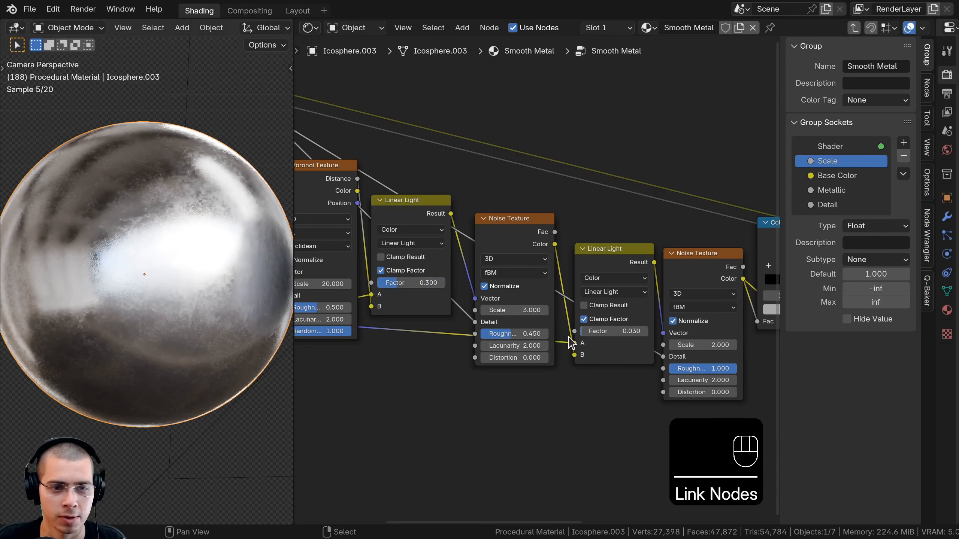
pyautogui.moveTo(615, 331)
pyautogui.mouseDown()
pyautogui.moveTo(642, 331)
pyautogui.moveTo(601, 331)
pyautogui.mouseUp()
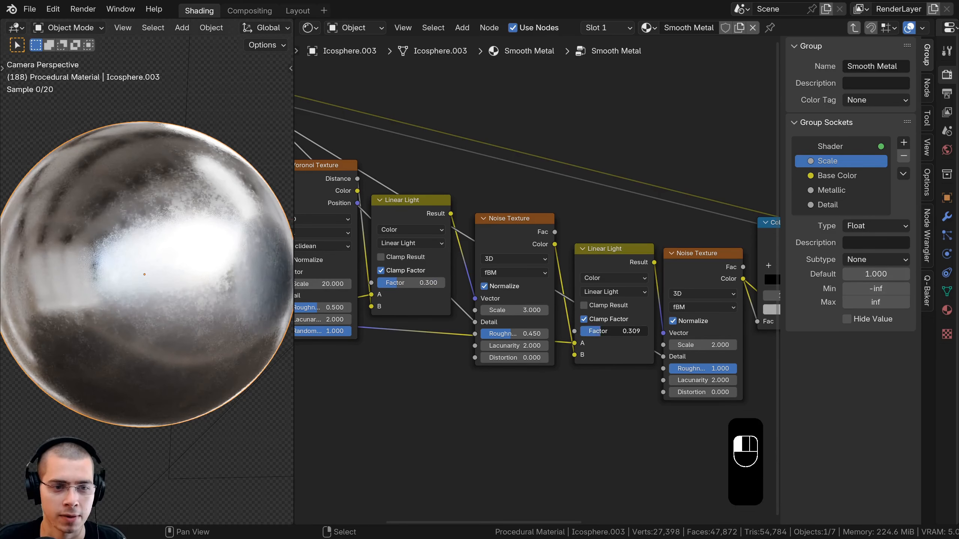
pyautogui.rightClick(601, 331)
# Move the Group Input node along the tree to just above the Color Ramp
pyautogui.scroll(-1, 538, 309)
pyautogui.scroll(-1, 331, 258)
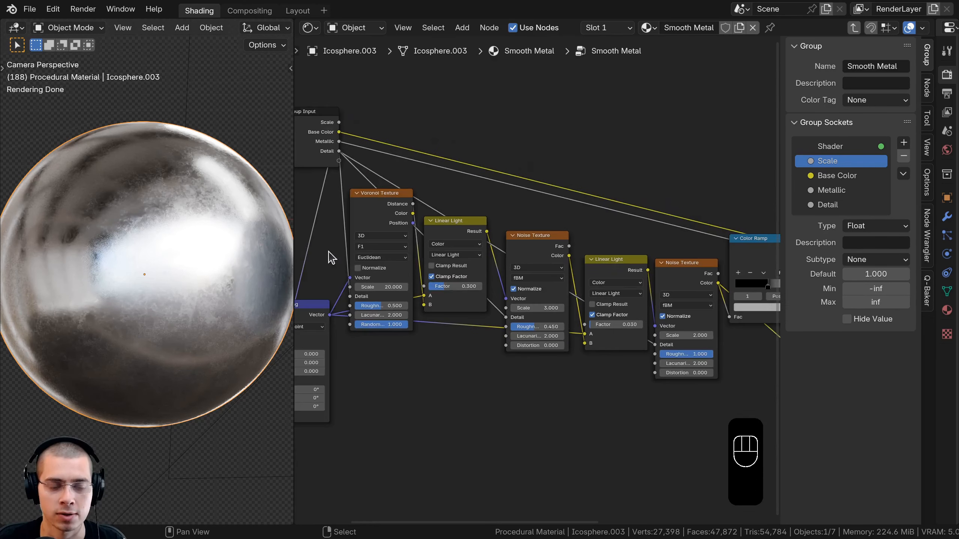
pyautogui.scroll(-3, 343, 263)
pyautogui.click(467, 171)
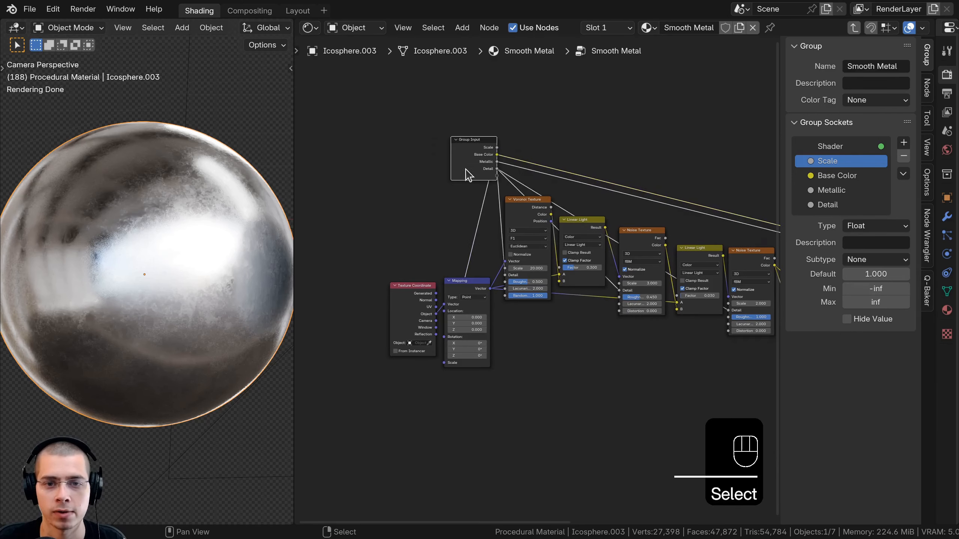
pyautogui.press('g')
pyautogui.press('g')
pyautogui.click(658, 249)
pyautogui.scroll(7, 645, 259)
pyautogui.scroll(3, 524, 238)
pyautogui.moveTo(644, 260); pyautogui.dragTo(509, 215, button='middle')
pyautogui.press('g')
pyautogui.click(494, 172)
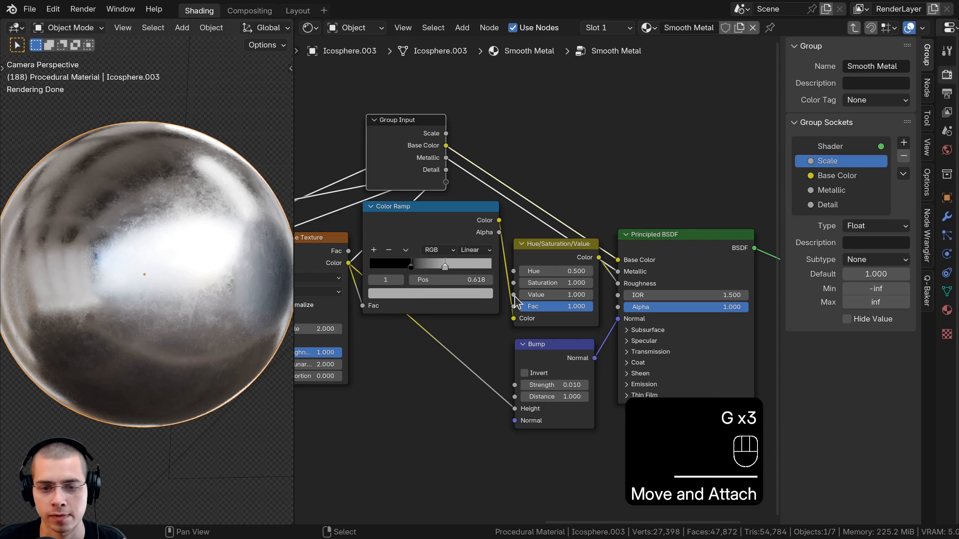
# Link the Hue/Saturation/Value node's Value input to the Group Input as a new socket and rename that socket Roughness
pyautogui.moveTo(515, 295); pyautogui.dragTo(523, 186)
pyautogui.moveTo(451, 188); pyautogui.dragTo(449, 185)
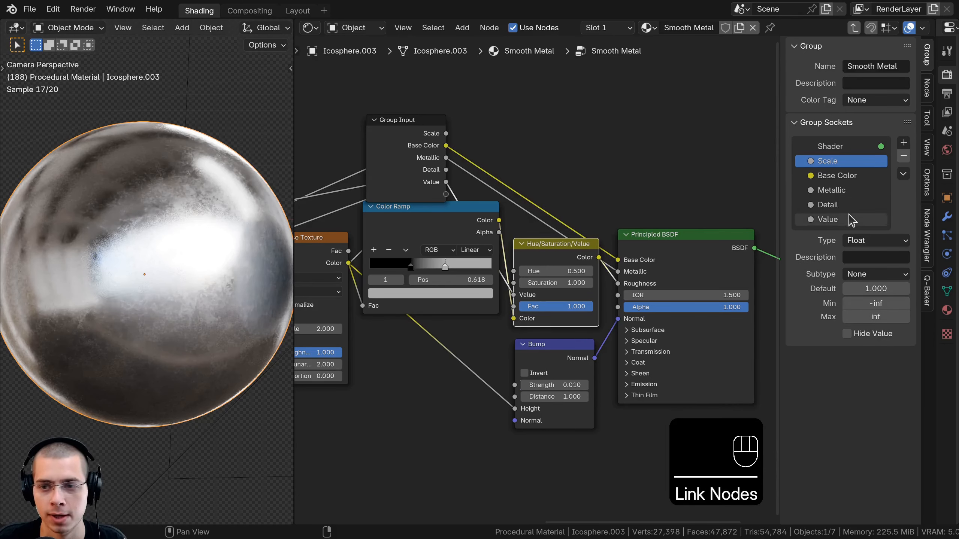
pyautogui.doubleClick(874, 219)
pyautogui.write('Roughnes')
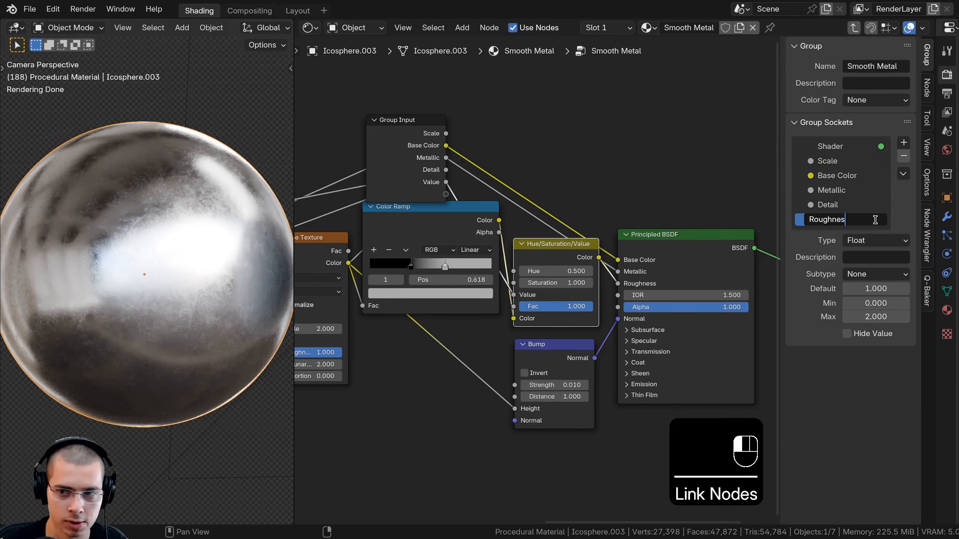
pyautogui.write('s')
pyautogui.press('Return')
# Link the Bump node's Strength input to the Group Input as a new socket and rename that socket Bump Strength
pyautogui.scroll(-2, 564, 236)
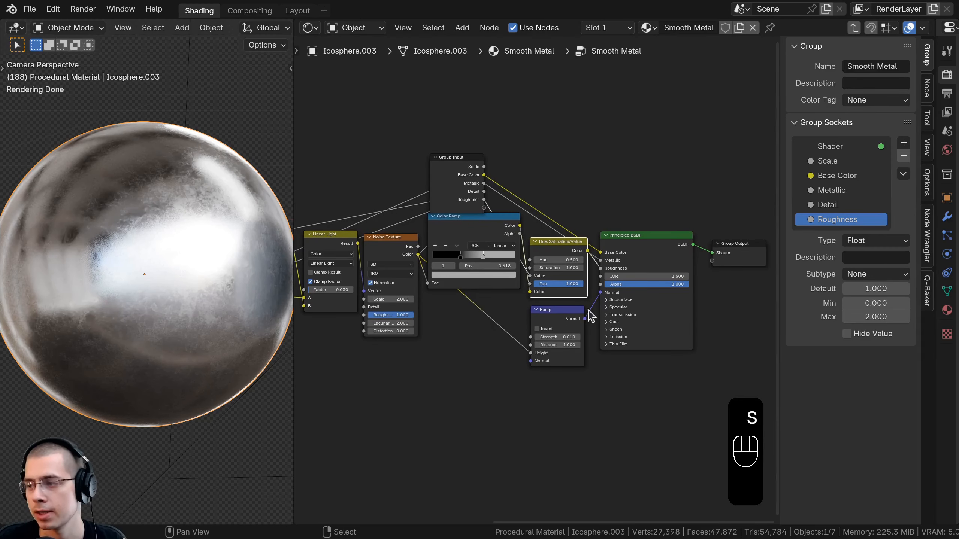
pyautogui.scroll(2, 590, 315)
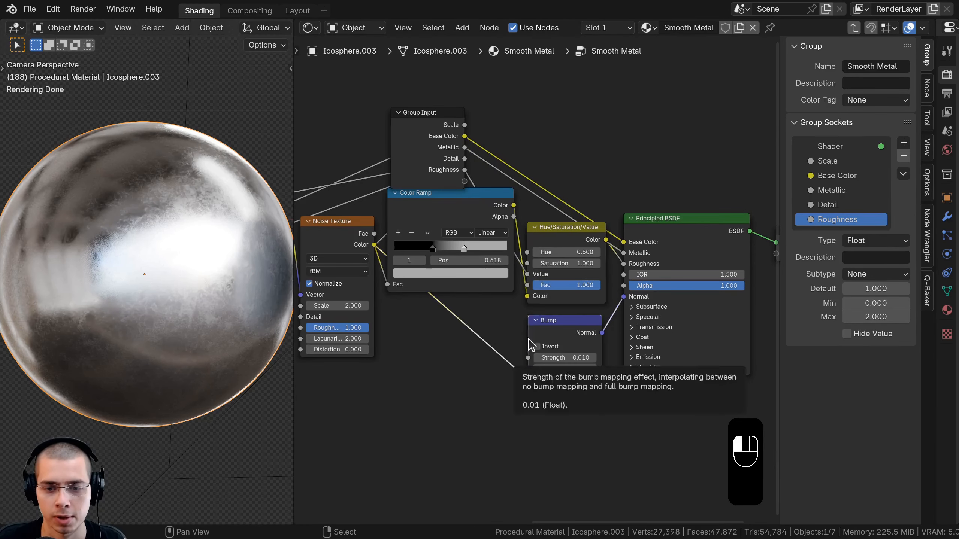
pyautogui.moveTo(528, 358); pyautogui.dragTo(412, 166)
pyautogui.doubleClick(822, 234)
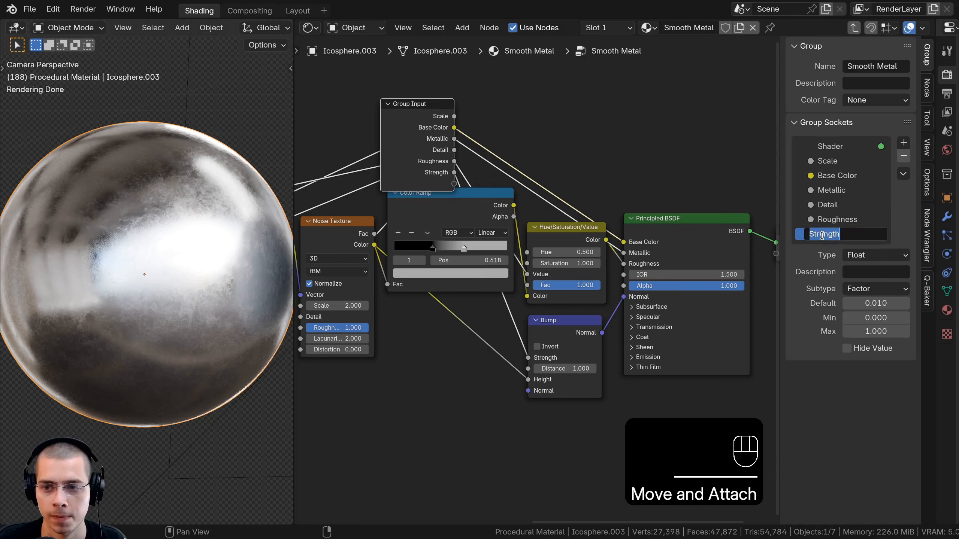
pyautogui.write('Bump')
pyautogui.press('Return')
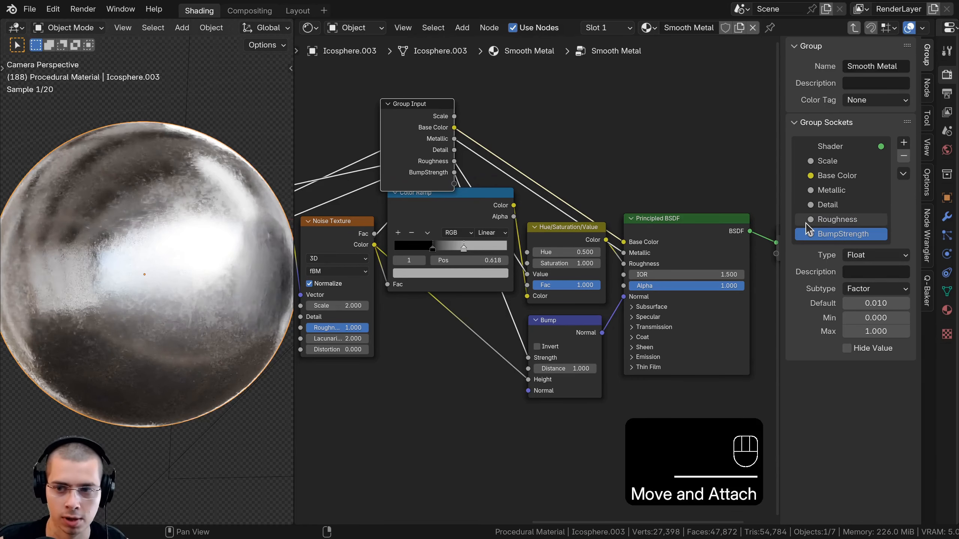
pyautogui.press('Home')
# Place the Group Input node before the Texture Coordinate node with the sidebar hidden, and exit the group
pyautogui.press('n')
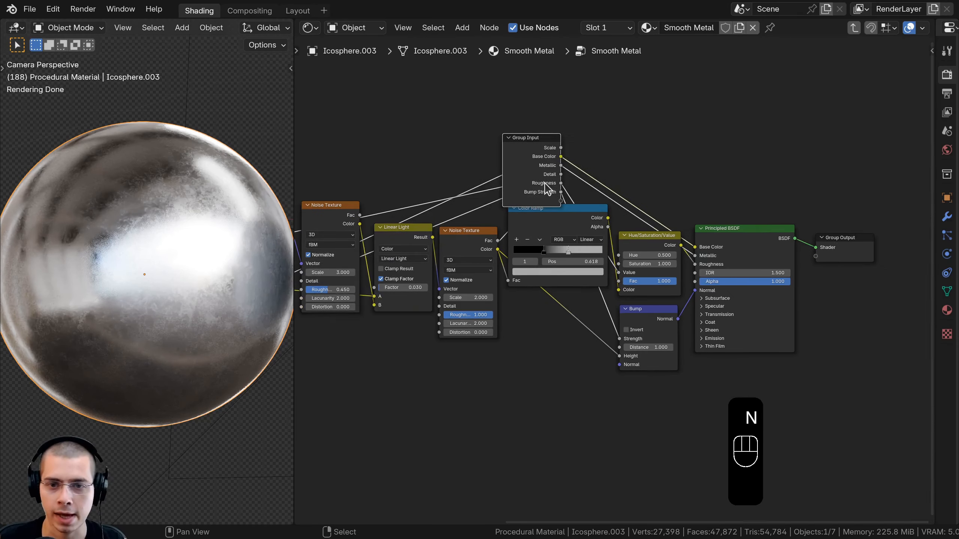
pyautogui.scroll(-5, 468, 201)
pyautogui.moveTo(466, 201); pyautogui.dragTo(789, 194, button='middle')
pyautogui.scroll(4, 671, 217)
pyautogui.press('g')
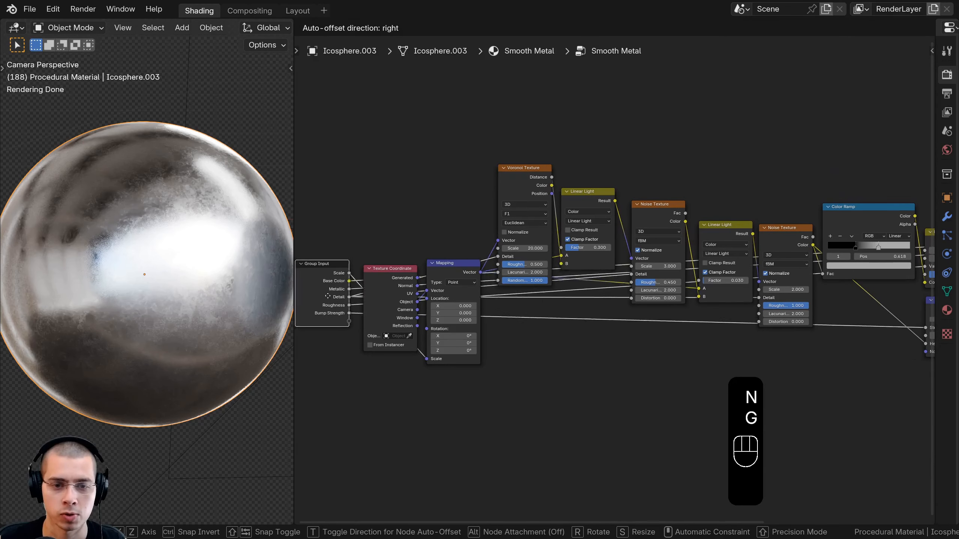
pyautogui.click(845, 263)
pyautogui.moveTo(571, 260); pyautogui.dragTo(552, 253, button='middle')
pyautogui.press('Tab')
pyautogui.scroll(4, 552, 253)
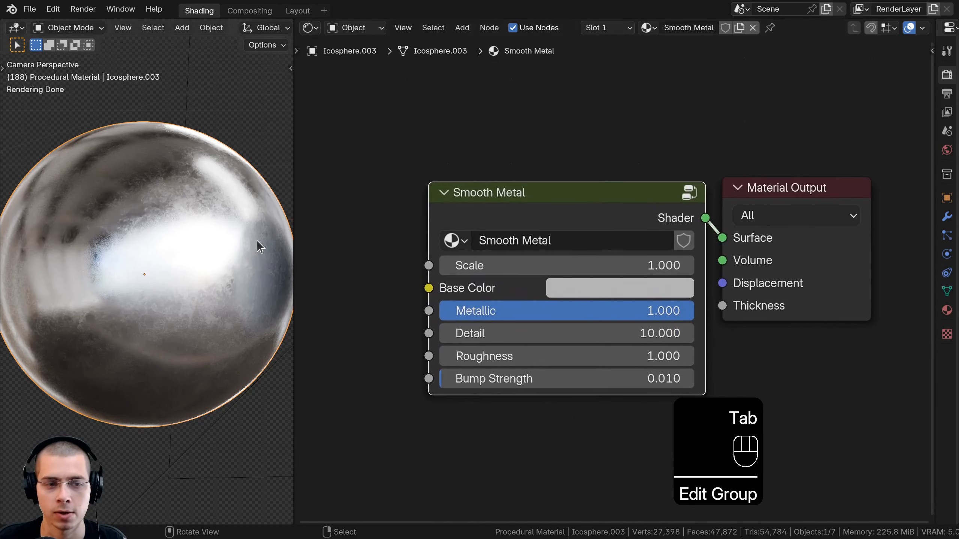
# Try out the Smooth Metal group node's Scale, Base Color, Metallic, Detail, Roughness and Bump Strength controls
pyautogui.scroll(-2, 251, 245)
pyautogui.moveTo(558, 265); pyautogui.dragTo(554, 245, button='middle')
pyautogui.moveTo(553, 244); pyautogui.dragTo(529, 245)
pyautogui.click(546, 267)
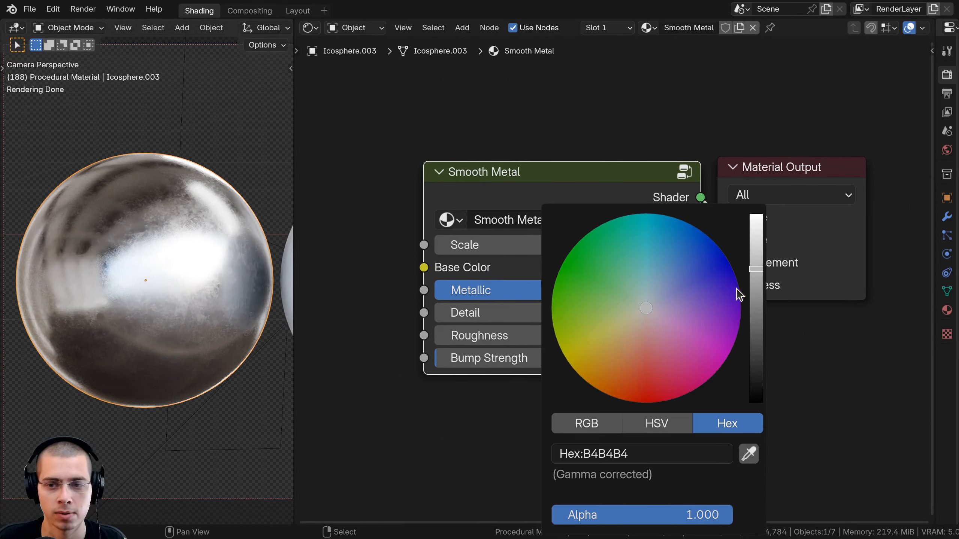
pyautogui.moveTo(757, 269)
pyautogui.mouseDown()
pyautogui.moveTo(756, 217)
pyautogui.moveTo(756, 322)
pyautogui.moveTo(756, 269)
pyautogui.mouseUp()
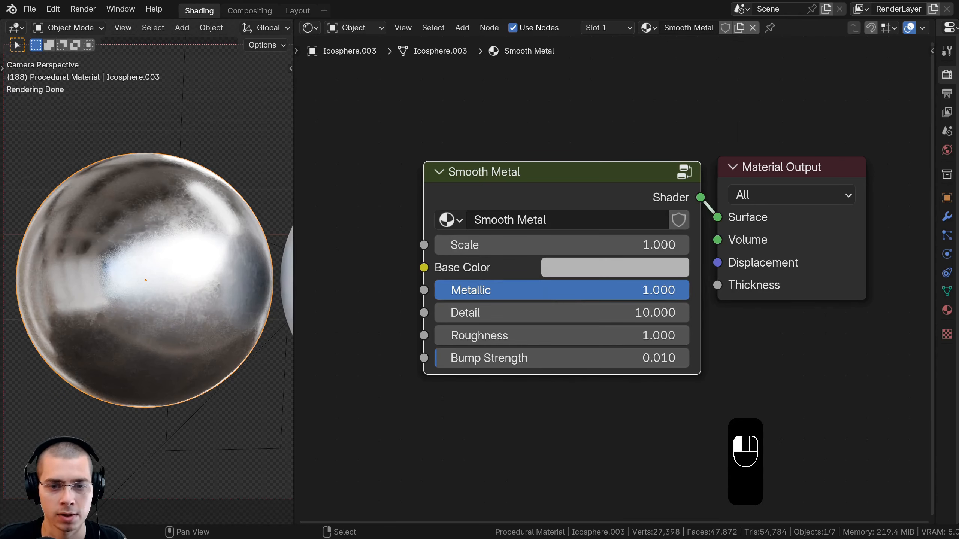
pyautogui.moveTo(604, 291); pyautogui.dragTo(688, 294)
pyautogui.moveTo(573, 313); pyautogui.dragTo(641, 312)
pyautogui.moveTo(543, 335); pyautogui.dragTo(453, 358)
# Nudge the Smooth Metal group node closer to the Material Output and deselect all nodes
pyautogui.moveTo(549, 190); pyautogui.dragTo(554, 181)
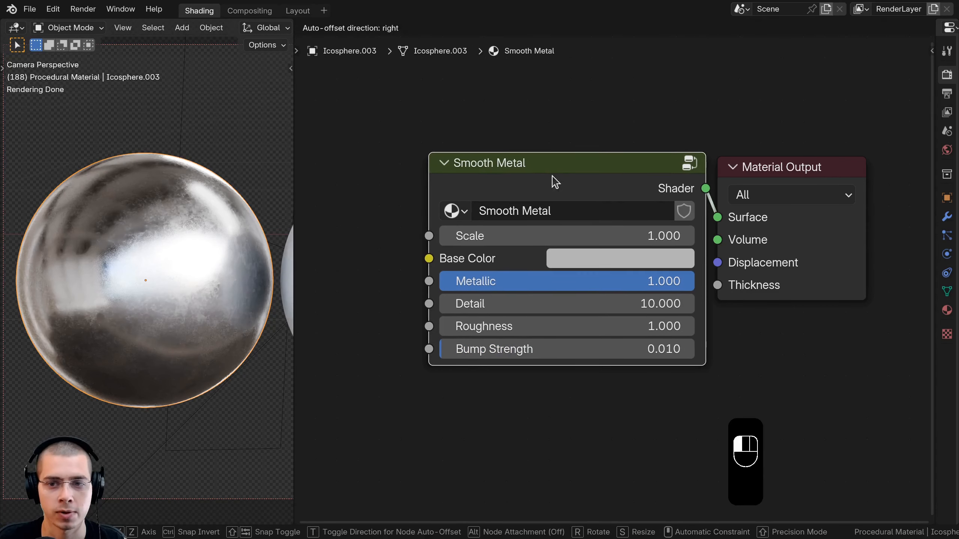
pyautogui.press('a')
pyautogui.keyDown('shift'); pyautogui.moveTo(226, 217); pyautogui.dragTo(231, 216, button='middle'); pyautogui.keyUp('shift')
pyautogui.scroll(1, 230, 216)
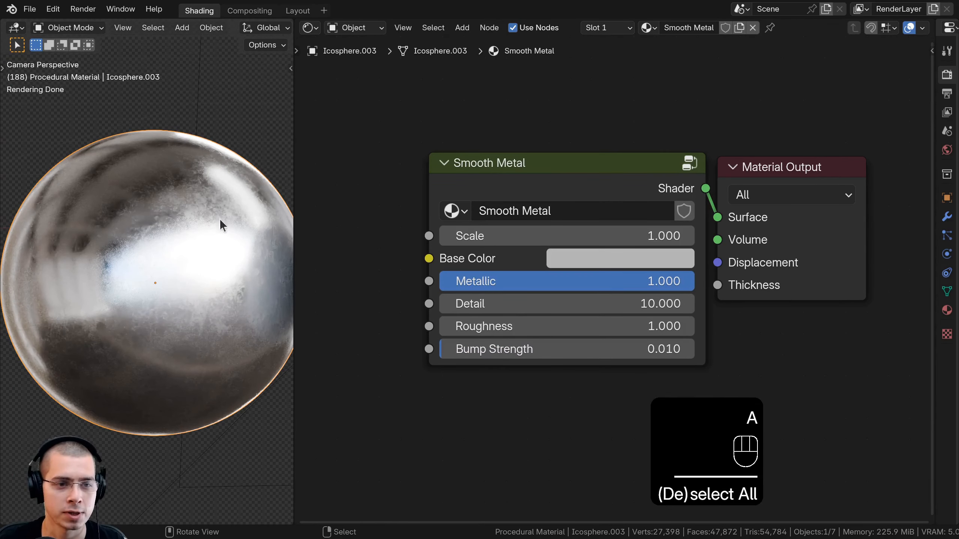
# Select the blank white sphere beside the metal one and create a new material for it
pyautogui.scroll(2, 134, 124)
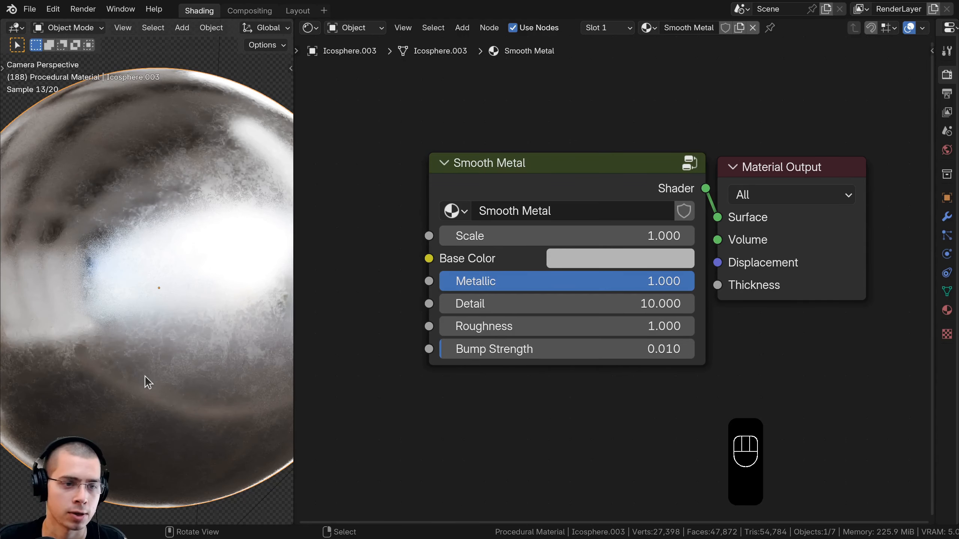
pyautogui.scroll(-2, 145, 376)
pyautogui.keyDown('shift'); pyautogui.moveTo(205, 394); pyautogui.dragTo(220, 334, button='middle'); pyautogui.keyUp('shift')
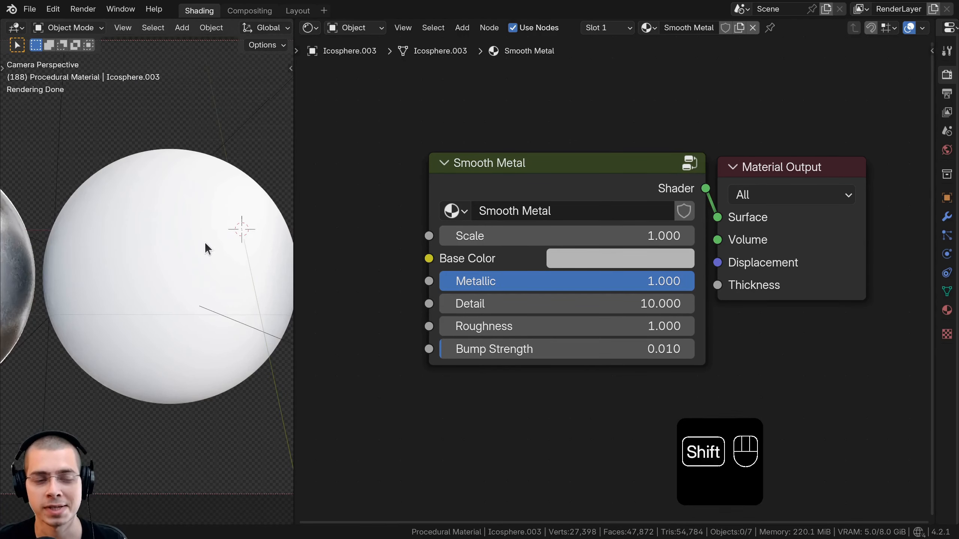
pyautogui.keyDown('shift'); pyautogui.moveTo(204, 241); pyautogui.dragTo(149, 201, button='middle'); pyautogui.keyUp('shift')
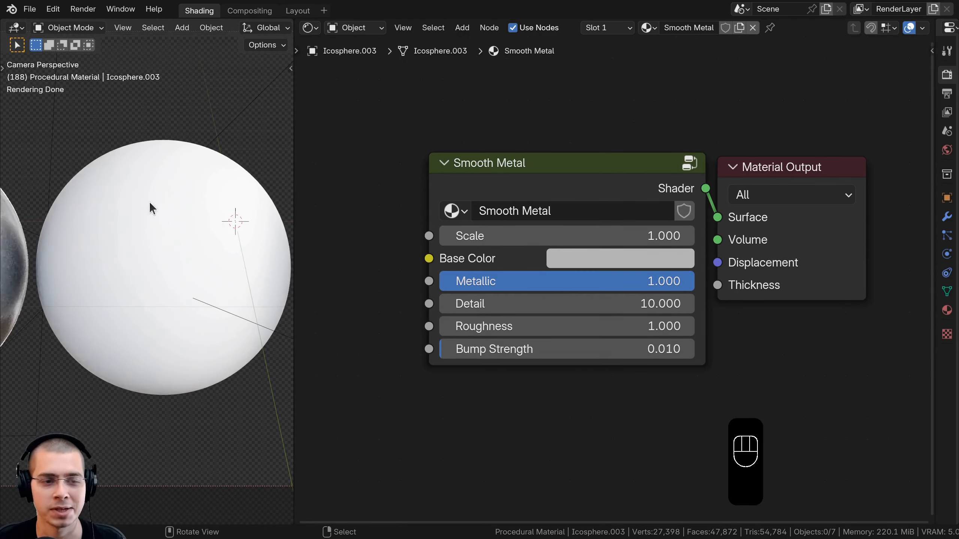
pyautogui.click(161, 221)
pyautogui.keyDown('shift'); pyautogui.moveTo(182, 241); pyautogui.dragTo(116, 243, button='middle'); pyautogui.keyUp('shift')
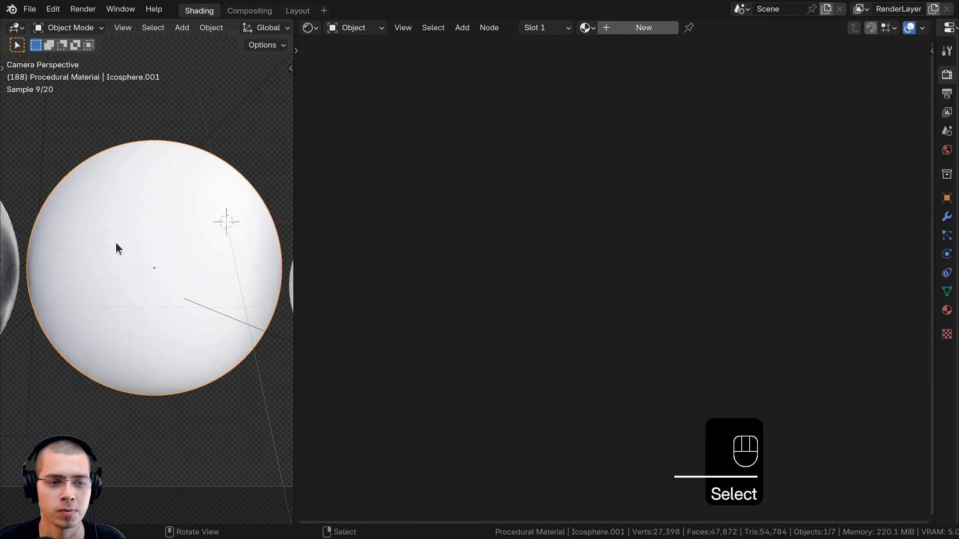
pyautogui.click(629, 29)
# Rename the new material Brushed Chrome and leave all of its nodes deselected
pyautogui.scroll(-2, 441, 246)
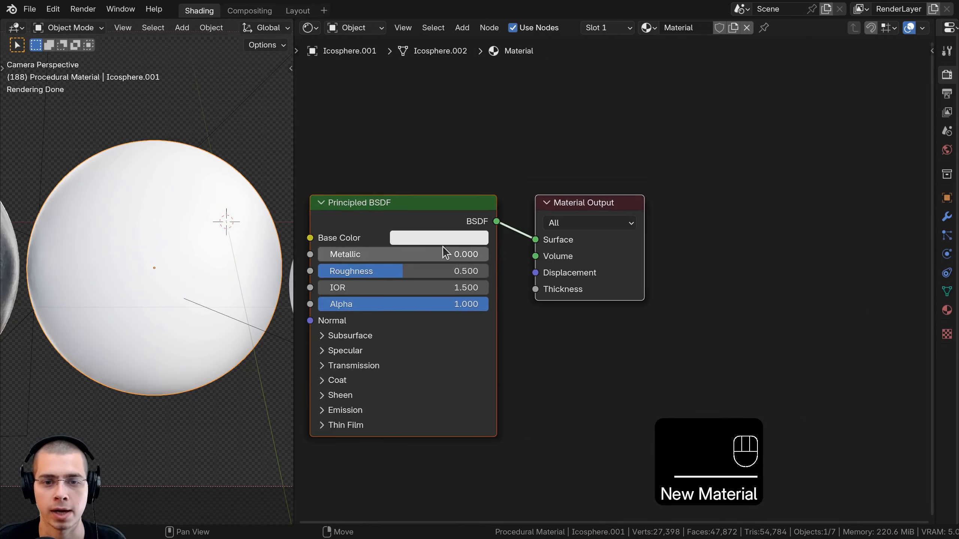
pyautogui.moveTo(441, 246); pyautogui.dragTo(627, 216, button='middle')
pyautogui.press('a')
pyautogui.moveTo(613, 191); pyautogui.dragTo(633, 189)
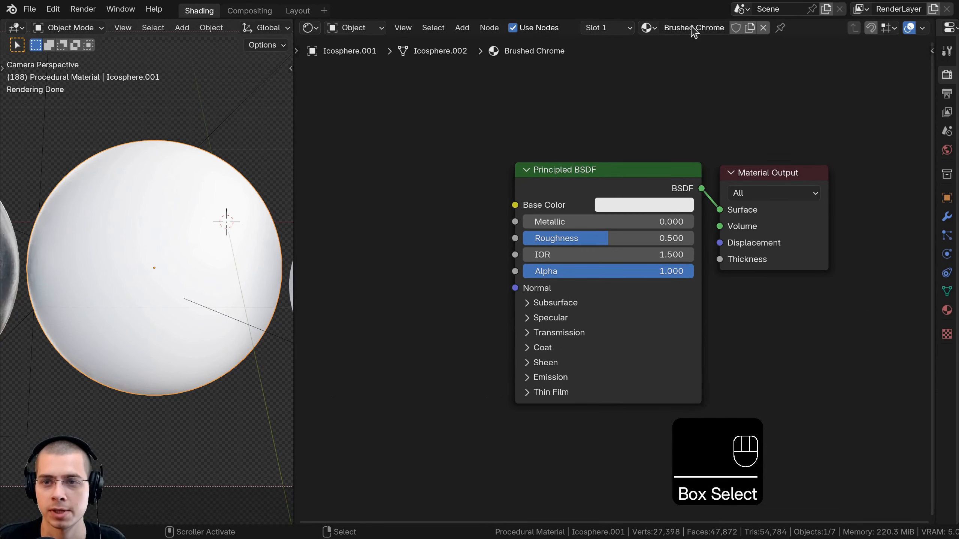
pyautogui.press('Home')
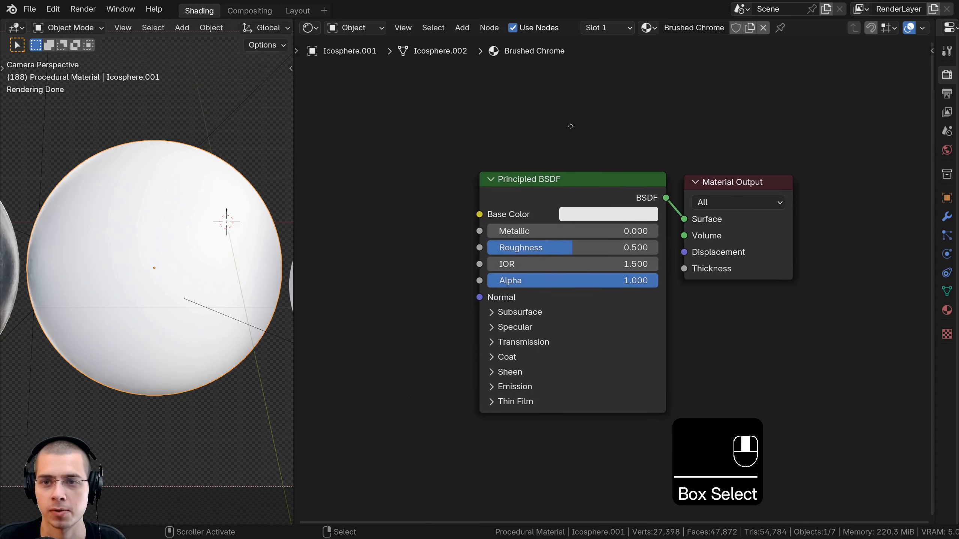
pyautogui.scroll(-1, 561, 207)
pyautogui.moveTo(488, 215); pyautogui.dragTo(580, 207, button='middle')
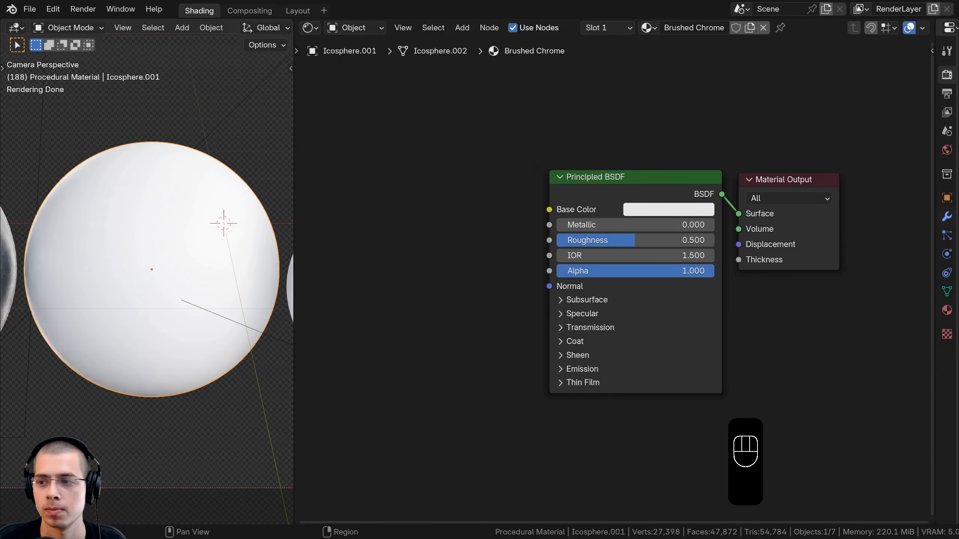
# Add a Noise Texture node and place it well before the Principled BSDF node
pyautogui.hotkey('shift', 'a')
pyautogui.click(534, 176)
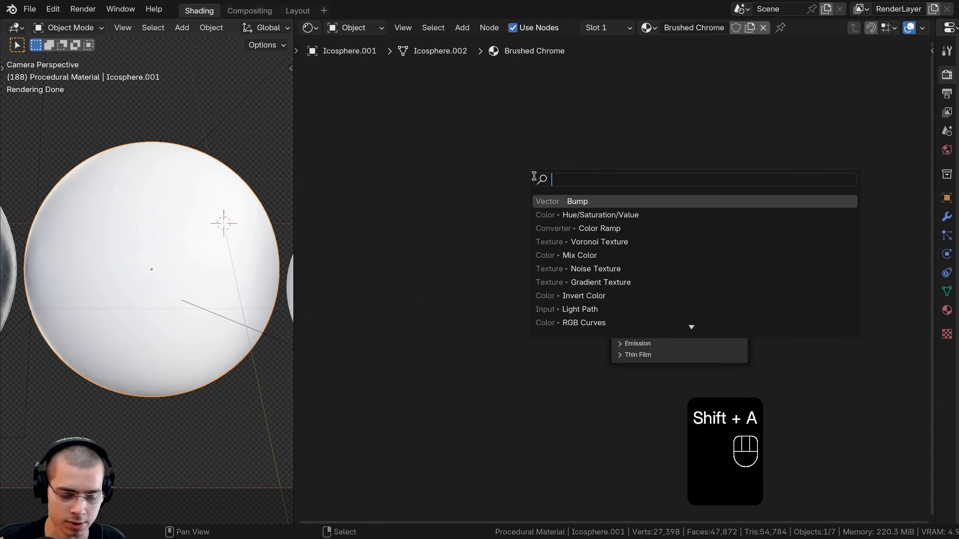
pyautogui.write('nois')
pyautogui.press('Return')
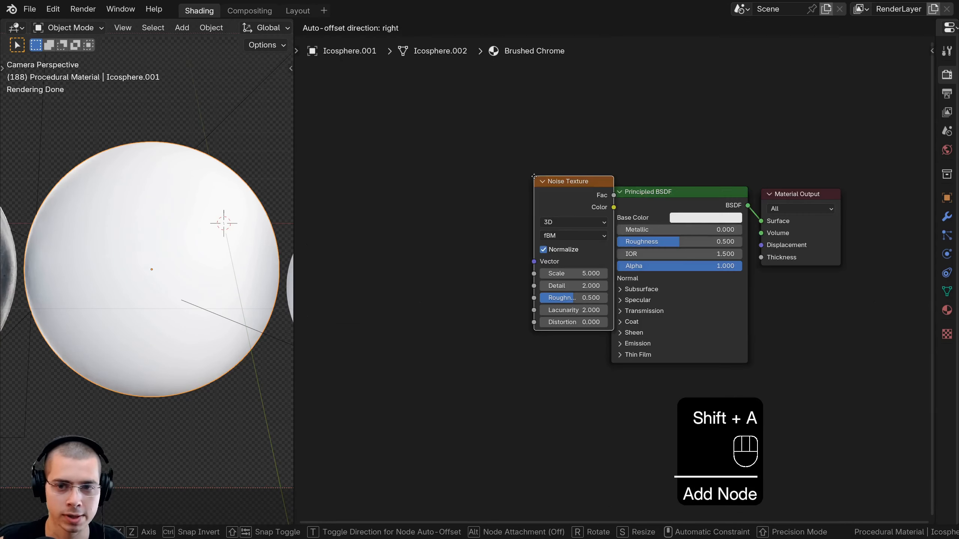
pyautogui.click(495, 229)
pyautogui.moveTo(495, 229); pyautogui.dragTo(530, 222, button='middle')
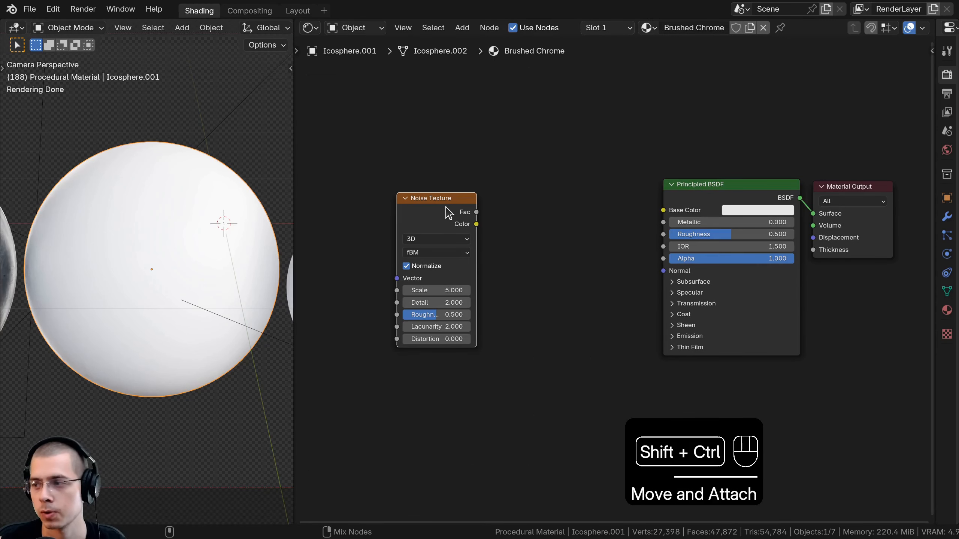
# Connect the Noise Texture's Fac output to the Principled BSDF's Base Color
pyautogui.keyDown('ctrl'); pyautogui.keyDown('shift'); pyautogui.click(445, 207); pyautogui.keyUp('shift'); pyautogui.keyUp('ctrl')
pyautogui.scroll(3, 518, 251)
pyautogui.moveTo(446, 248); pyautogui.dragTo(507, 227, button='middle')
pyautogui.moveTo(511, 212); pyautogui.dragTo(512, 205)
pyautogui.scroll(-1, 511, 208)
# Add Texture Coordinate and Mapping nodes to the Noise Texture and drive the Mapping from the Object coordinates
pyautogui.moveTo(512, 209); pyautogui.dragTo(630, 217, button='middle')
pyautogui.scroll(-2, 632, 215)
pyautogui.hotkey('ctrl', 't')
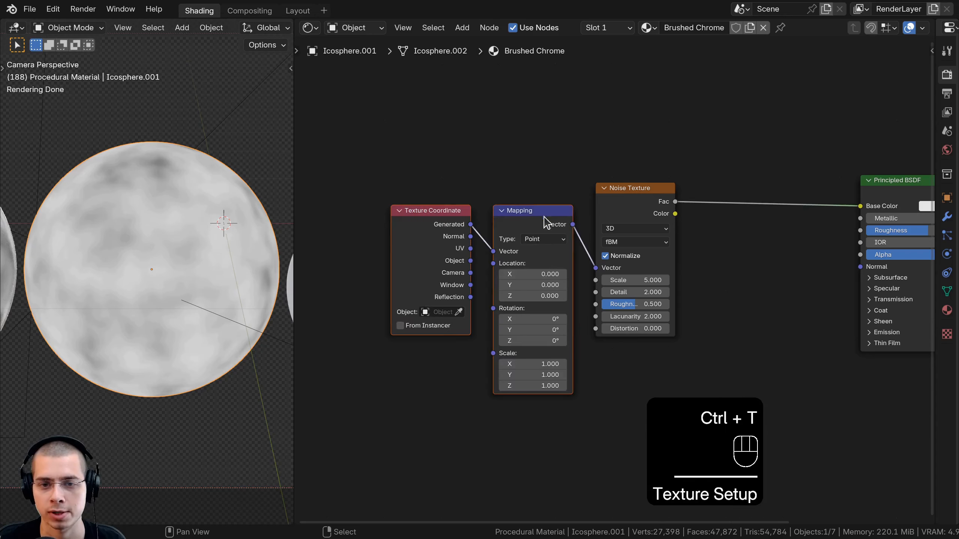
pyautogui.press('a')
pyautogui.scroll(1, 552, 218)
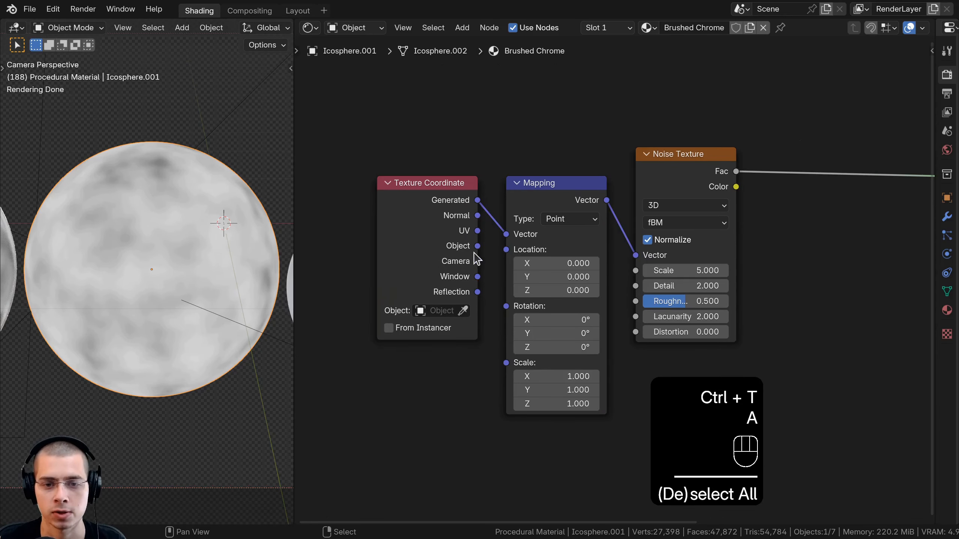
pyautogui.moveTo(477, 246); pyautogui.dragTo(506, 233)
pyautogui.moveTo(449, 228); pyautogui.dragTo(463, 224)
# Set the Noise Texture's Scale to 15 and its Detail to 15
pyautogui.scroll(2, 179, 249)
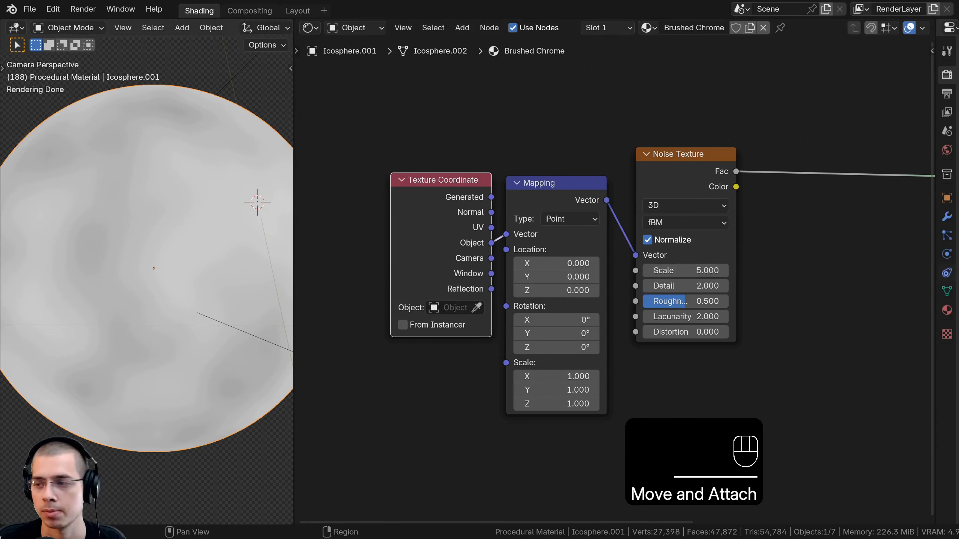
pyautogui.scroll(3, 630, 366)
pyautogui.moveTo(630, 366); pyautogui.dragTo(574, 392, button='middle')
pyautogui.moveTo(710, 335); pyautogui.dragTo(693, 336, button='middle')
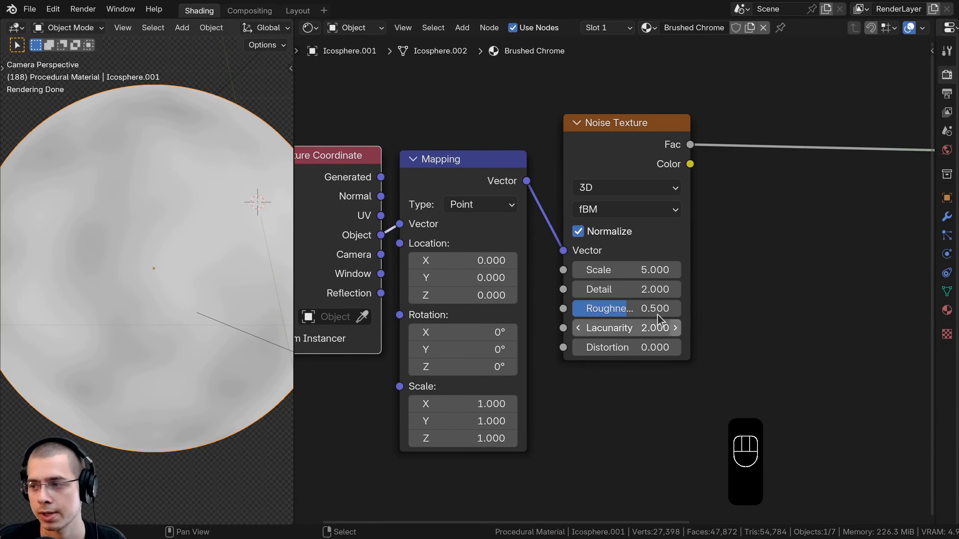
pyautogui.write('15')
pyautogui.press('Return')
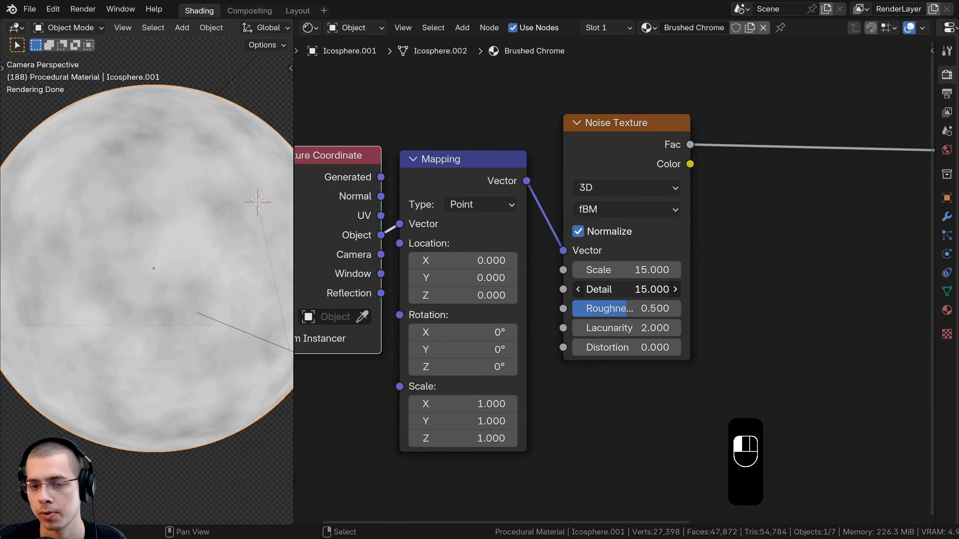
# Move the Noise Texture away from the Mapping node and insert a duplicate of the Mapping node between them
pyautogui.moveTo(616, 157); pyautogui.dragTo(631, 161)
pyautogui.scroll(-3, 648, 223)
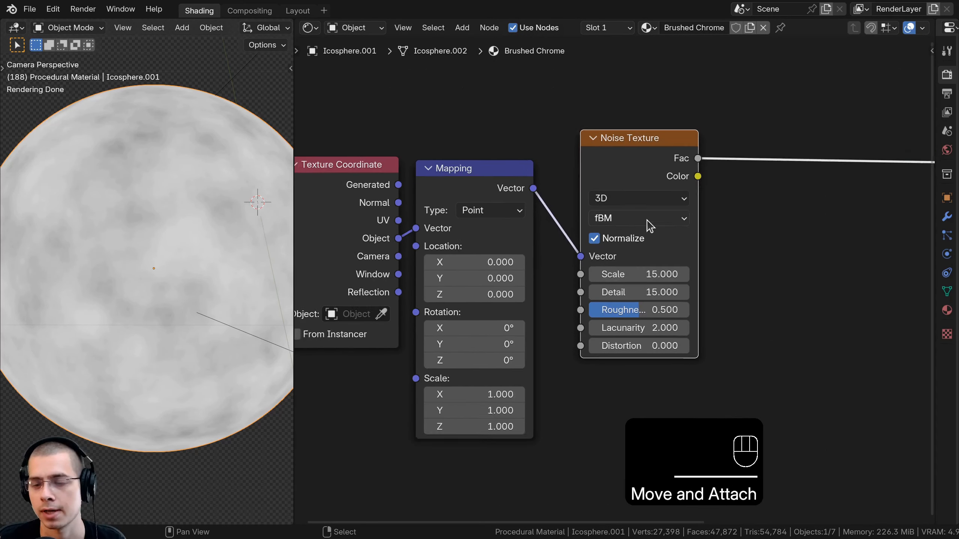
pyautogui.moveTo(638, 204); pyautogui.dragTo(642, 210, button='middle')
pyautogui.moveTo(636, 178); pyautogui.dragTo(667, 182)
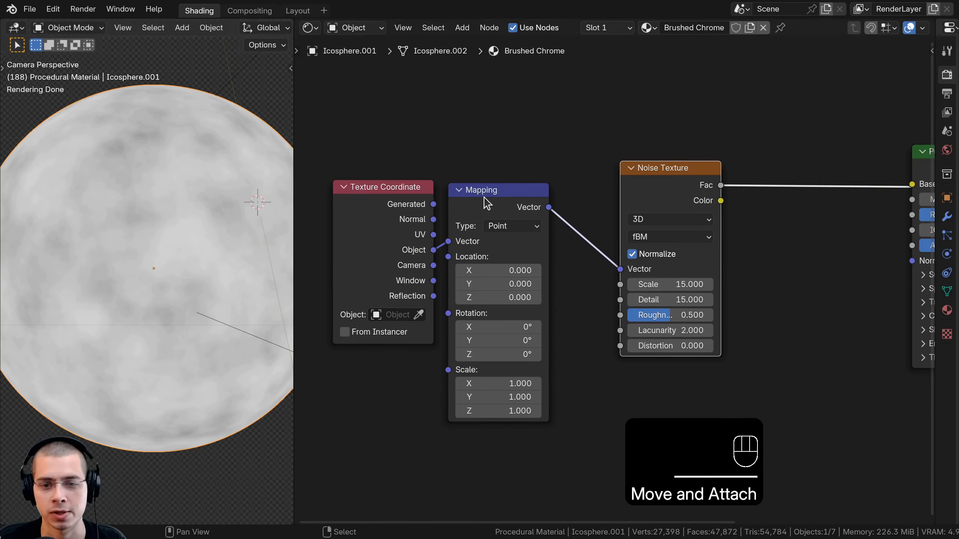
pyautogui.moveTo(488, 209); pyautogui.dragTo(486, 197)
pyautogui.hotkey('shift', 'd')
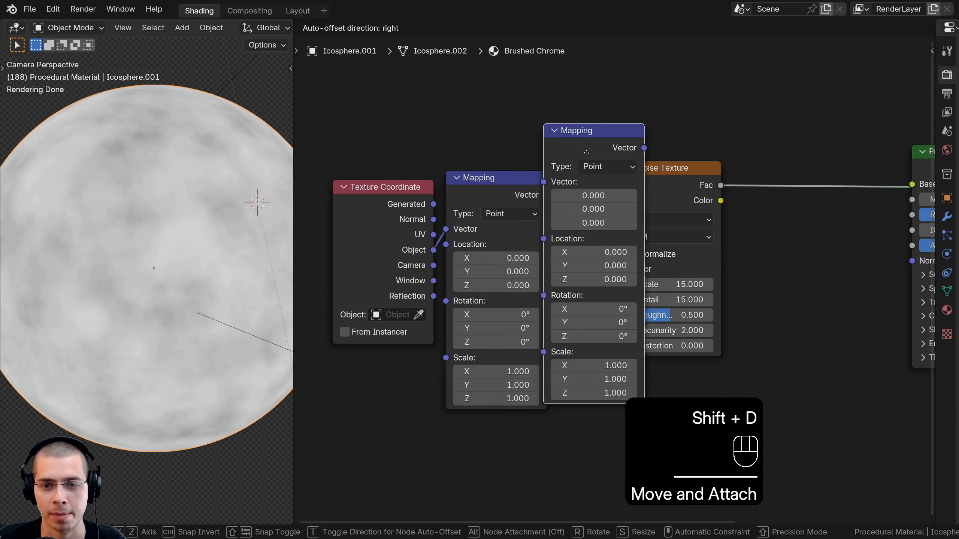
pyautogui.click(590, 177)
pyautogui.moveTo(595, 179); pyautogui.dragTo(589, 184)
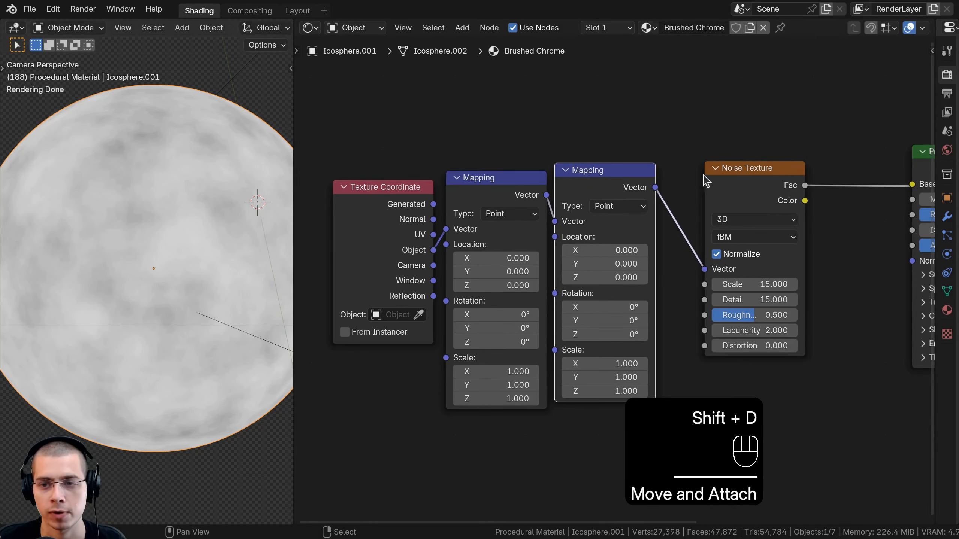
pyautogui.click(715, 168)
pyautogui.click(484, 178)
pyautogui.press('g')
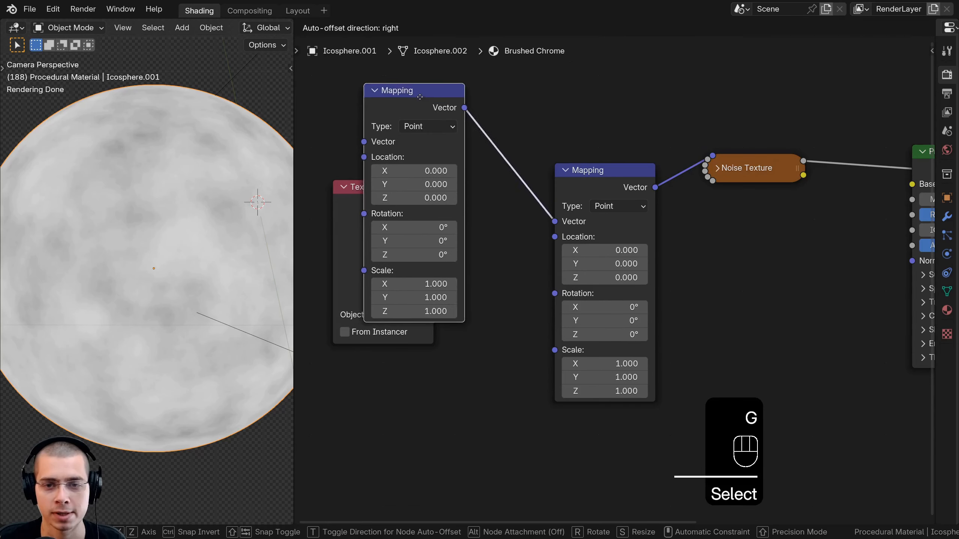
pyautogui.rightClick(400, 89)
pyautogui.click(715, 170)
pyautogui.click(502, 176)
pyautogui.press('g')
pyautogui.rightClick(505, 162)
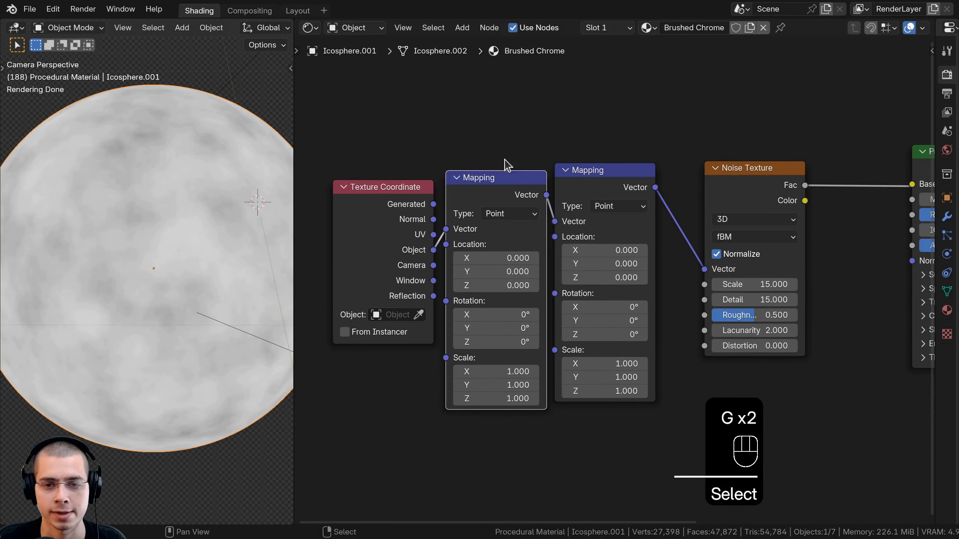
# Space out the second Mapping node and the Noise Texture node in the Brushed Chrome material's node chain
pyautogui.click(616, 187)
pyautogui.press('g')
pyautogui.click(644, 164)
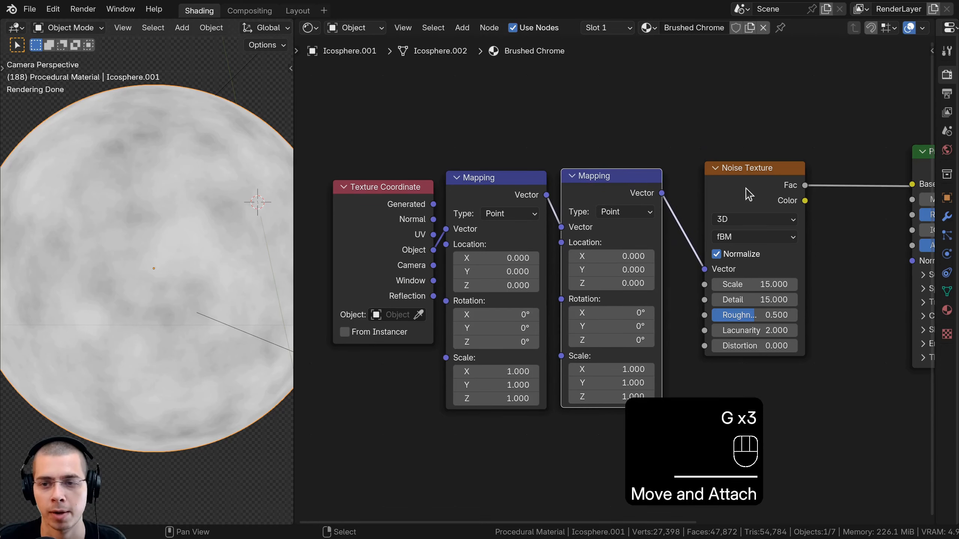
pyautogui.moveTo(707, 376); pyautogui.dragTo(657, 299, button='middle')
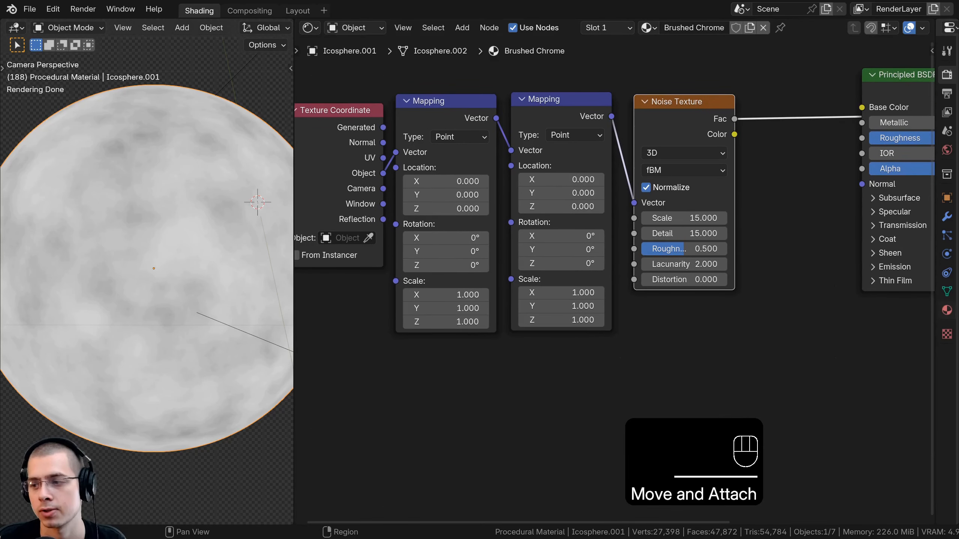
# Set the X scale of the second Mapping node, the one feeding the Noise Texture, to 80
pyautogui.scroll(2, 615, 272)
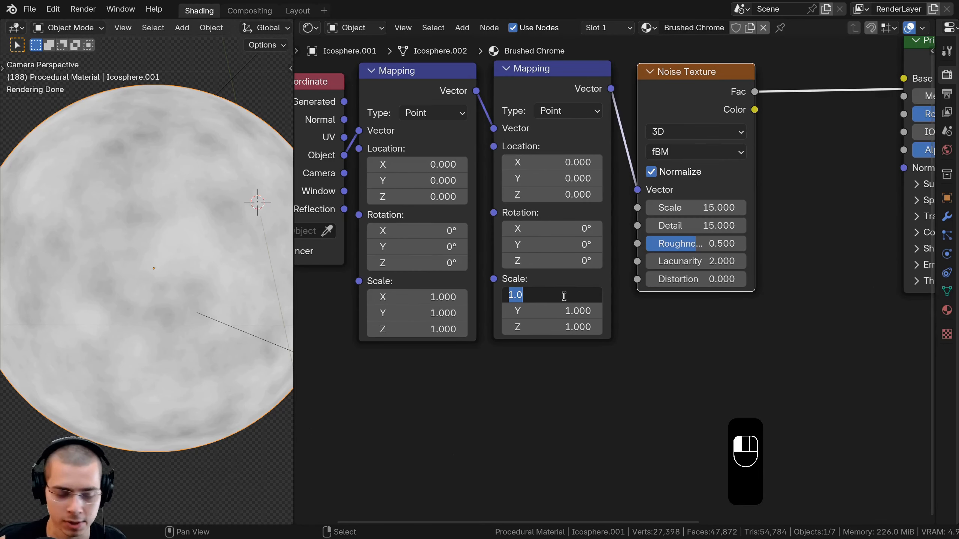
pyautogui.press('Return')
pyautogui.moveTo(564, 296)
pyautogui.mouseDown()
pyautogui.moveTo(315, 296)
pyautogui.moveTo(557, 300)
pyautogui.mouseUp()
pyautogui.rightClick(556, 300)
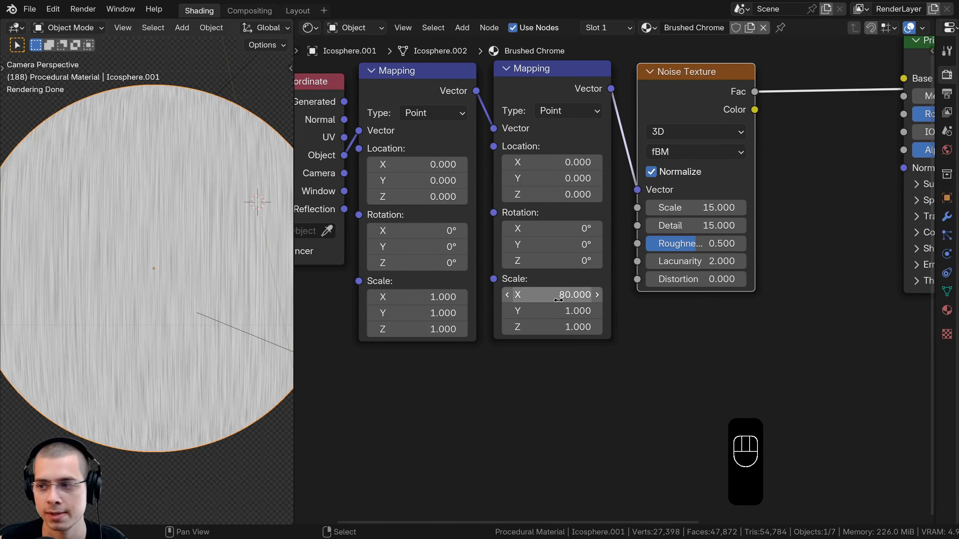
# Examine the stretched noise pattern on the sphere both close up and as a whole
pyautogui.keyDown('shift'); pyautogui.moveTo(135, 152); pyautogui.dragTo(156, 261, button='middle'); pyautogui.keyUp('shift')
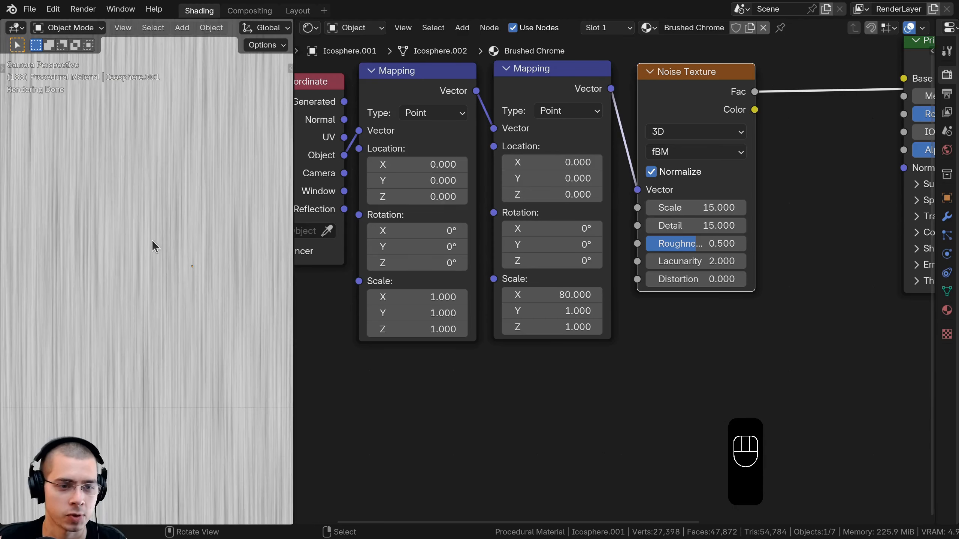
pyautogui.keyDown('shift'); pyautogui.moveTo(177, 193); pyautogui.dragTo(174, 249, button='middle'); pyautogui.keyUp('shift')
pyautogui.scroll(7, 173, 249)
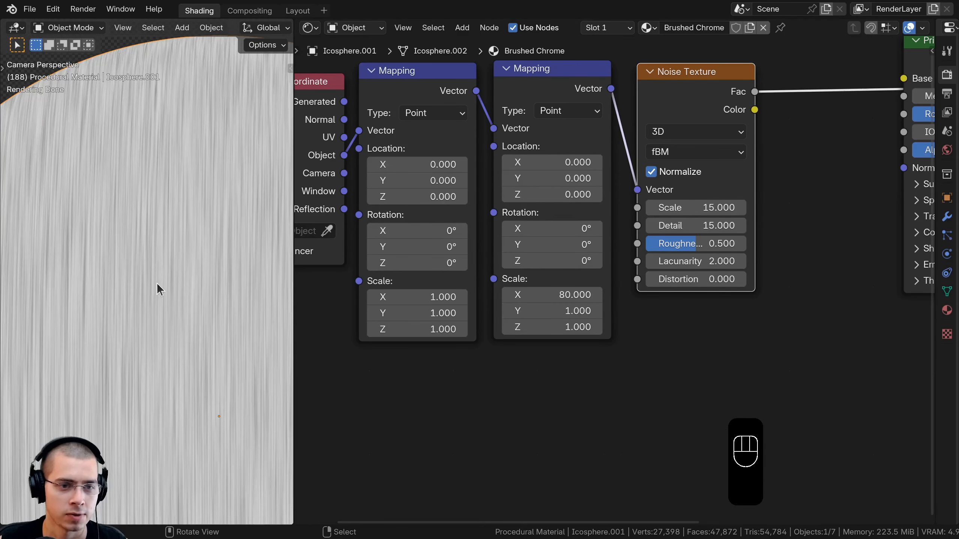
pyautogui.scroll(-9, 156, 283)
pyautogui.keyDown('shift'); pyautogui.moveTo(157, 284); pyautogui.dragTo(132, 226, button='middle'); pyautogui.keyUp('shift')
pyautogui.scroll(2, 131, 226)
pyautogui.keyDown('shift'); pyautogui.moveTo(145, 269); pyautogui.dragTo(163, 297, button='middle'); pyautogui.keyUp('shift')
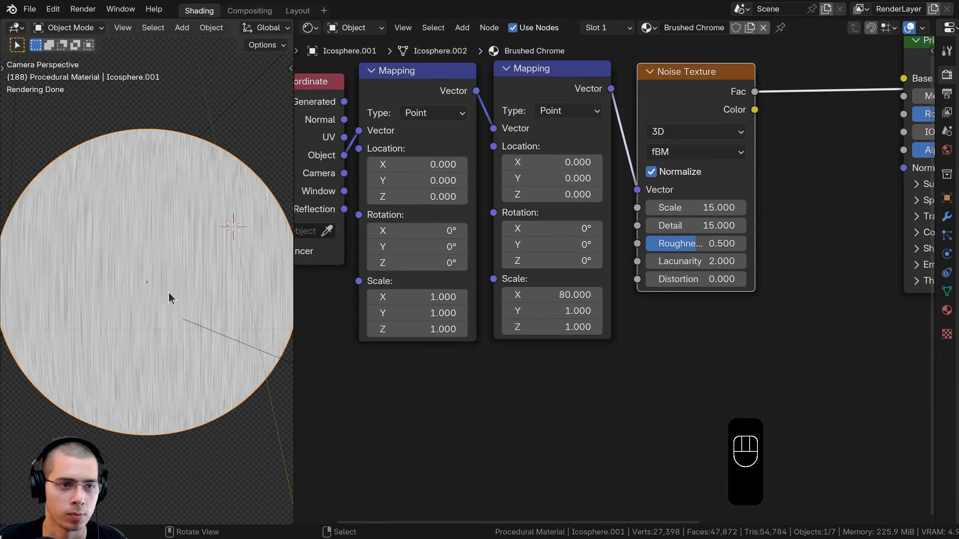
# Connect the Noise Texture's Fac output to the Principled BSDF's Roughness and link the shader back to the Material Output
pyautogui.scroll(-3, 593, 267)
pyautogui.moveTo(593, 267); pyautogui.dragTo(449, 338, button='middle')
pyautogui.scroll(1, 528, 213)
pyautogui.moveTo(565, 215); pyautogui.dragTo(557, 212)
pyautogui.moveTo(557, 213); pyautogui.dragTo(497, 227, button='middle')
pyautogui.moveTo(498, 226); pyautogui.dragTo(623, 162)
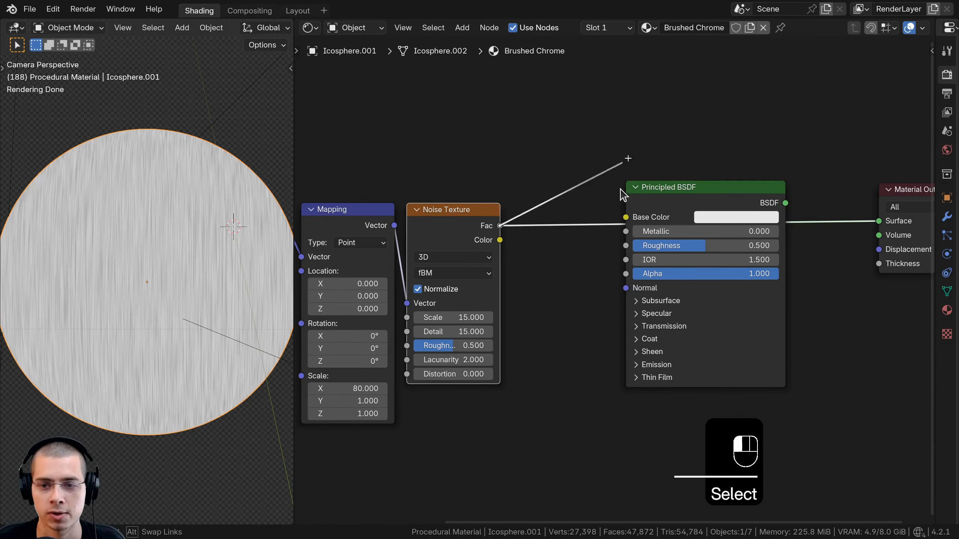
pyautogui.moveTo(623, 246); pyautogui.dragTo(625, 245)
pyautogui.keyDown('ctrl'); pyautogui.keyDown('shift'); pyautogui.click(697, 189); pyautogui.keyUp('shift'); pyautogui.keyUp('ctrl')
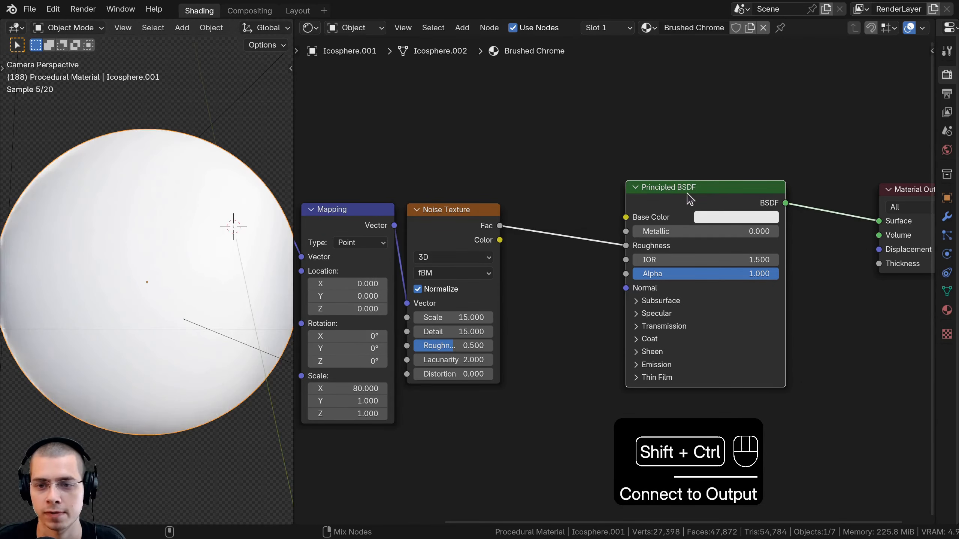
# Move the Principled BSDF node away from the Noise Texture and set its Metallic to 1.000
pyautogui.moveTo(699, 188); pyautogui.dragTo(759, 177)
pyautogui.moveTo(685, 251); pyautogui.dragTo(586, 238, button='middle')
pyautogui.scroll(1, 622, 254)
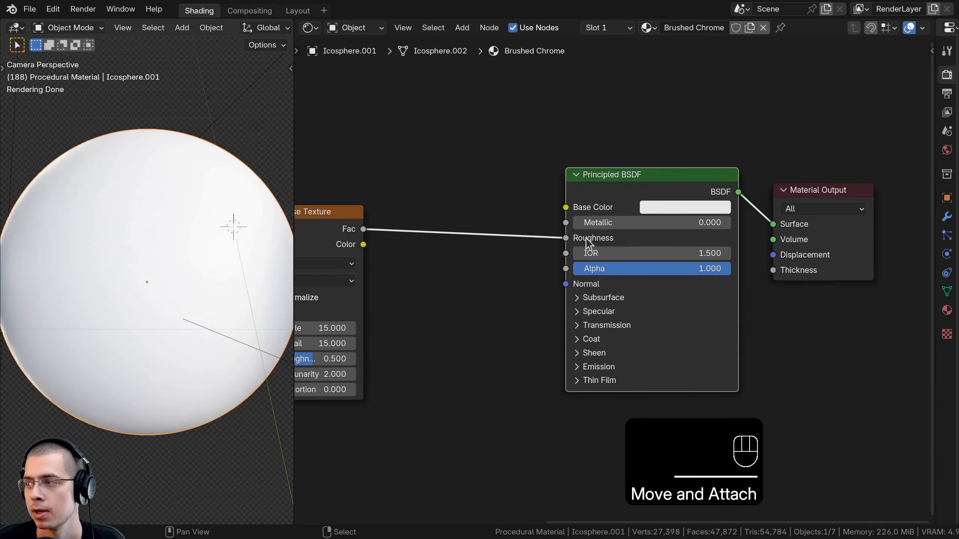
pyautogui.moveTo(601, 225); pyautogui.dragTo(679, 226)
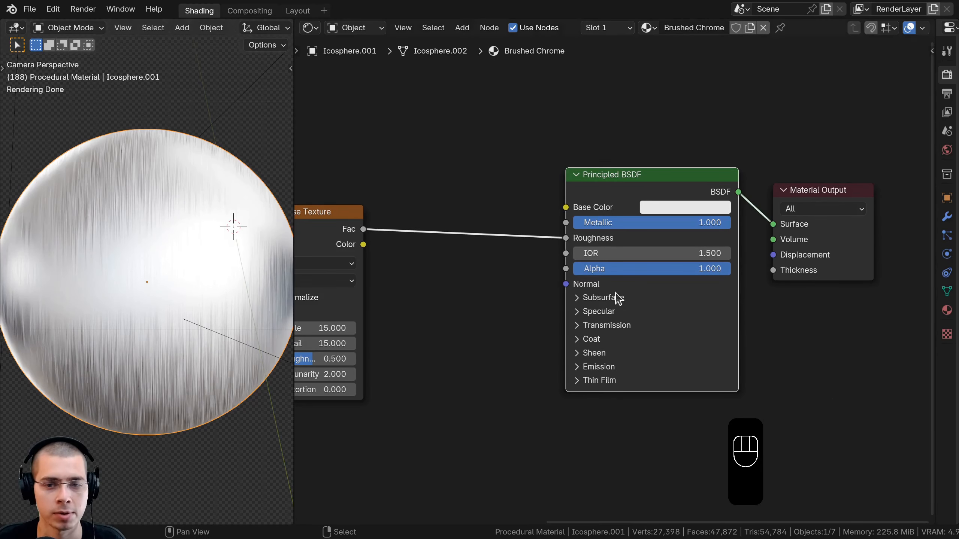
# Set the Principled BSDF's base color to hex 818181 and inspect the metal surface on the sphere
pyautogui.hotkey('ctrl', 'v')
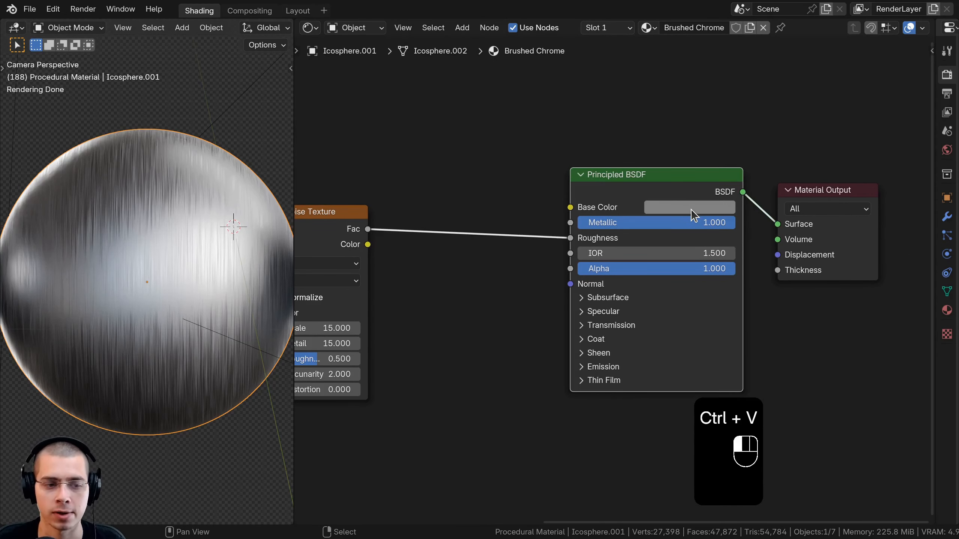
pyautogui.click(690, 209)
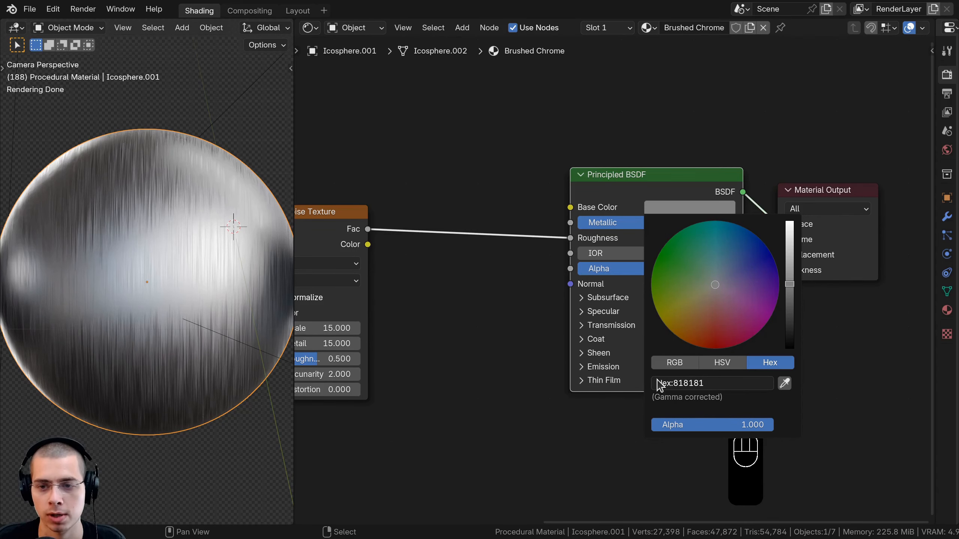
pyautogui.moveTo(434, 242); pyautogui.dragTo(474, 241, button='middle')
pyautogui.keyDown('shift'); pyautogui.moveTo(219, 230); pyautogui.dragTo(220, 238, button='middle'); pyautogui.keyUp('shift')
pyautogui.scroll(3, 187, 204)
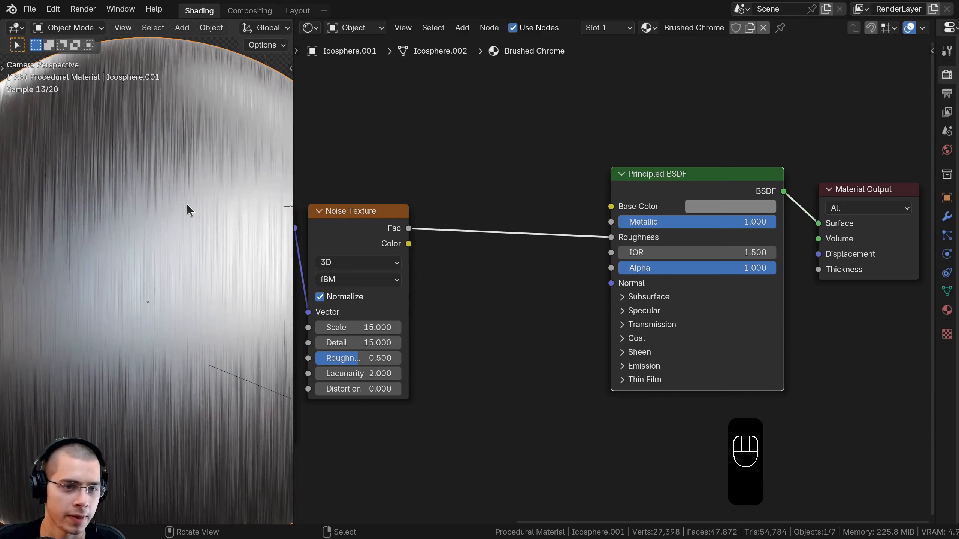
pyautogui.scroll(-3, 191, 228)
pyautogui.scroll(1, 140, 296)
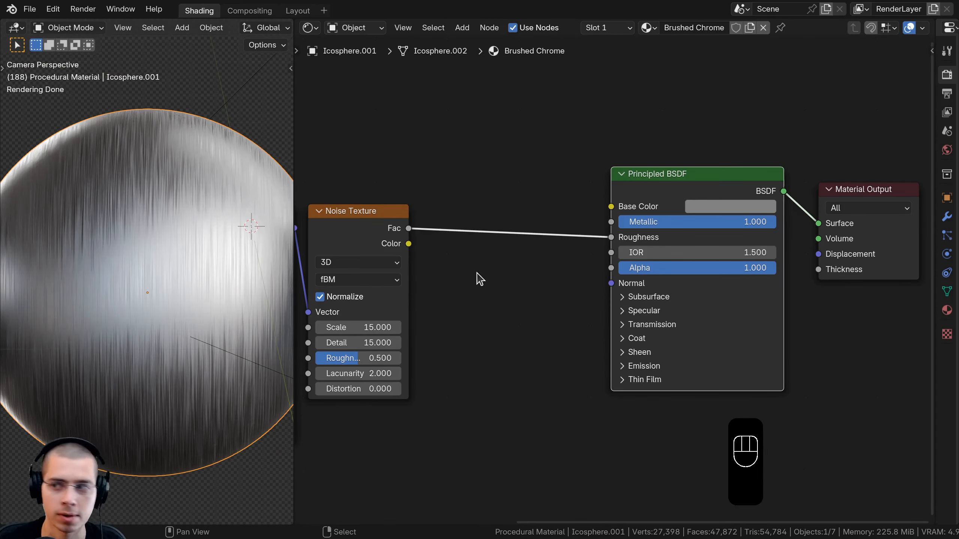
# Move the Principled BSDF and Material Output nodes farther from the Noise Texture to make room for more nodes
pyautogui.moveTo(658, 194); pyautogui.dragTo(679, 194)
pyautogui.moveTo(631, 101); pyautogui.dragTo(864, 280)
pyautogui.press('g')
pyautogui.click(788, 275)
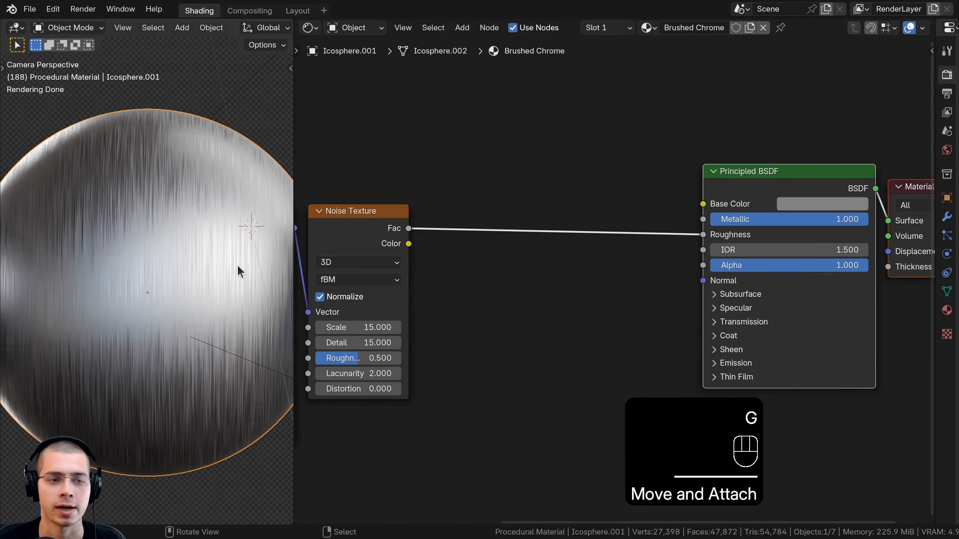
# Insert a Color Ramp node into the link between the Noise Texture and the Principled BSDF's Roughness
pyautogui.moveTo(446, 263); pyautogui.dragTo(448, 264, button='middle')
pyautogui.hotkey('shift', 'a')
pyautogui.click(484, 182)
pyautogui.write('col')
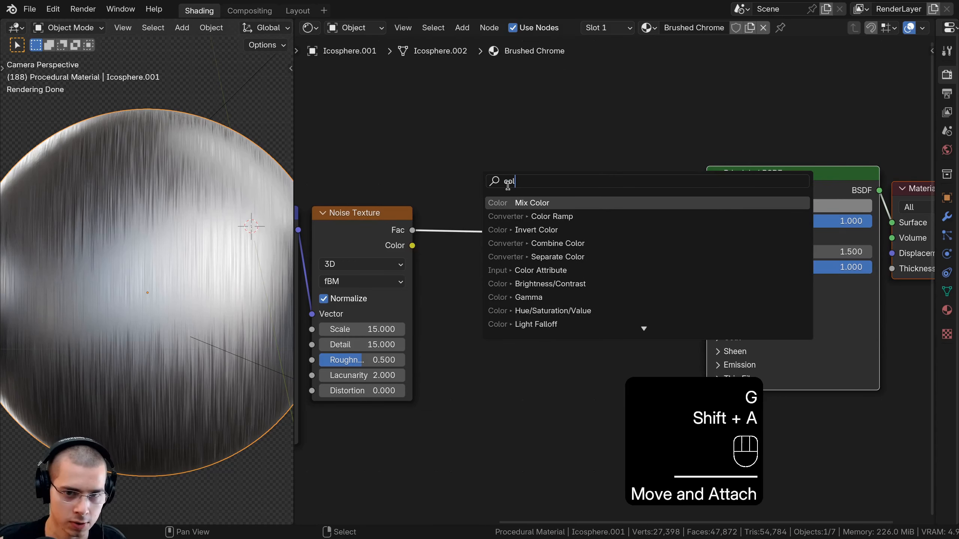
pyautogui.click(589, 216)
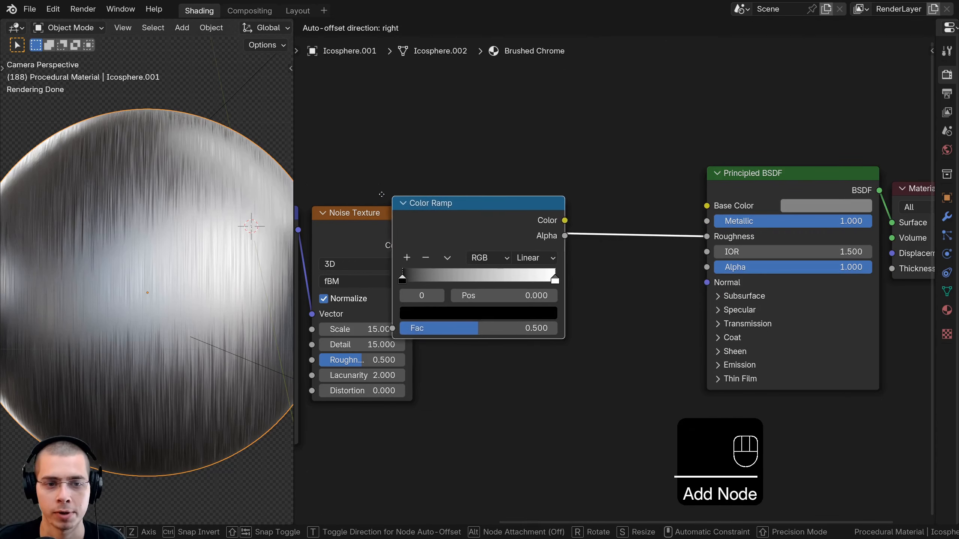
pyautogui.click(514, 217)
# Insert a Hue/Saturation/Value node into the link between the Color Ramp and the Principled BSDF's Roughness
pyautogui.hotkey('shift', 'a')
pyautogui.click(525, 150)
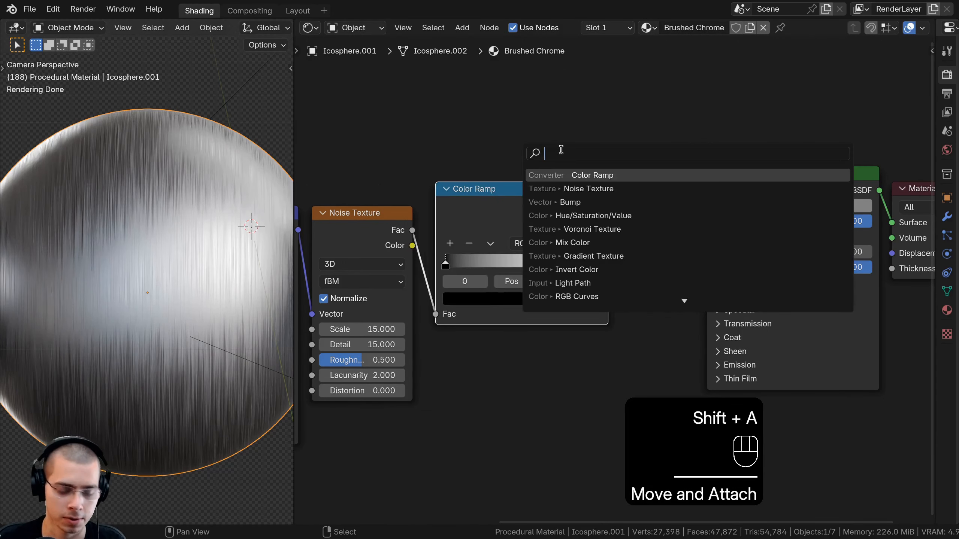
pyautogui.write('hue')
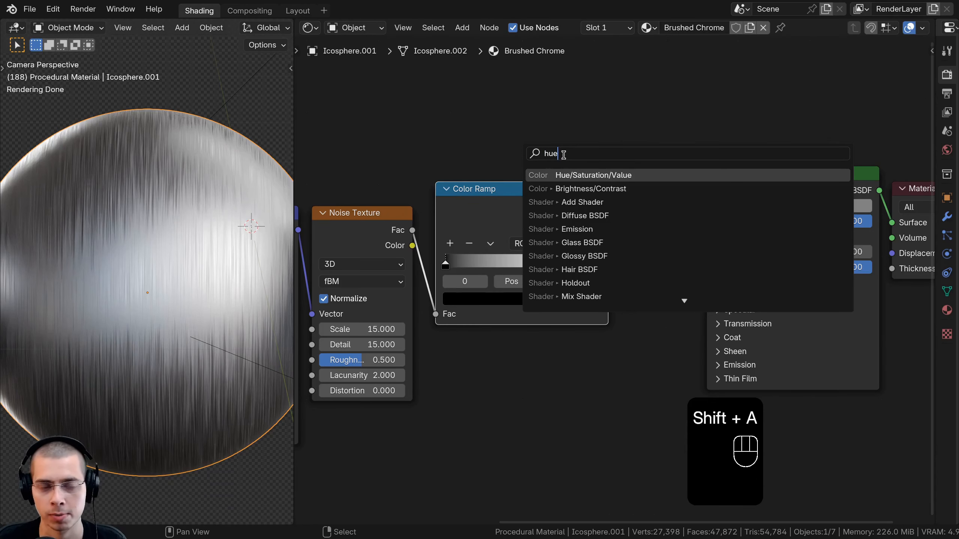
pyautogui.click(568, 175)
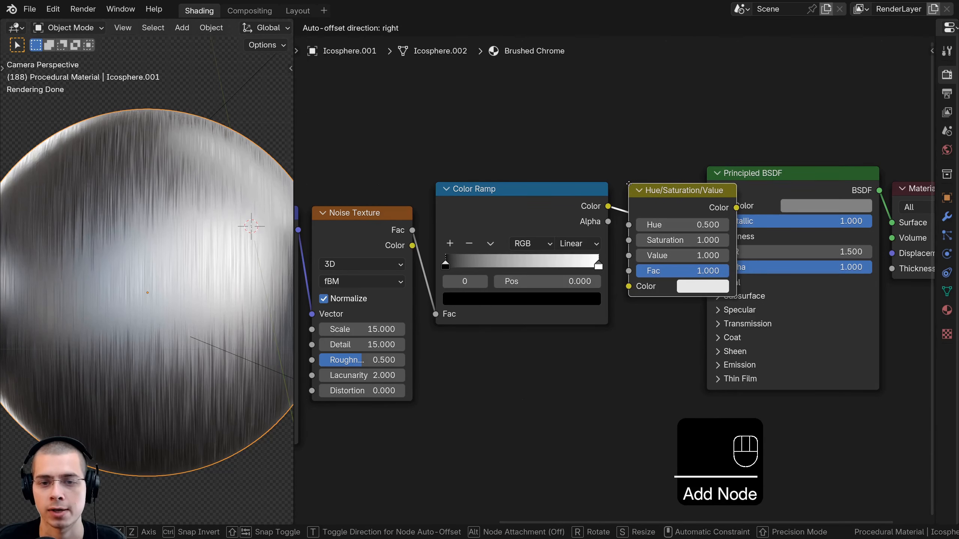
pyautogui.click(656, 209)
# Set the Saturation of the Hue/Saturation/Value node to 0.5
pyautogui.press('h')
pyautogui.press('h')
pyautogui.click(680, 240)
pyautogui.write('0.5')
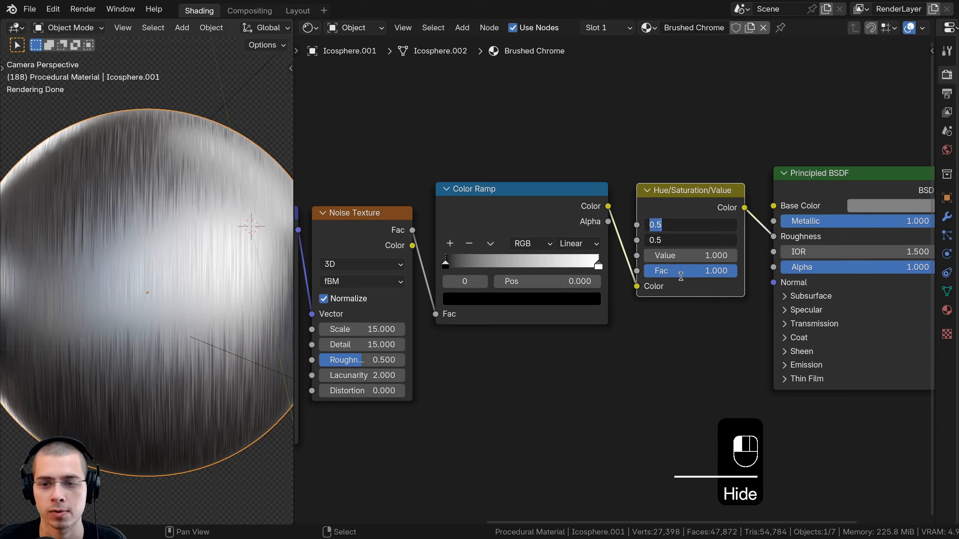
pyautogui.press('Return')
# Reposition the Hue/Saturation/Value node slightly and try different Value amounts, returning it to 1.000
pyautogui.click(680, 256)
pyautogui.write('00')
pyautogui.press('Return')
pyautogui.moveTo(657, 256); pyautogui.dragTo(709, 255)
pyautogui.moveTo(684, 207); pyautogui.dragTo(693, 219)
pyautogui.moveTo(690, 268)
pyautogui.keyDown('shift'); pyautogui.mouseDown()
pyautogui.moveTo(729, 268)
pyautogui.moveTo(690, 268)
pyautogui.mouseUp(); pyautogui.keyUp('shift')
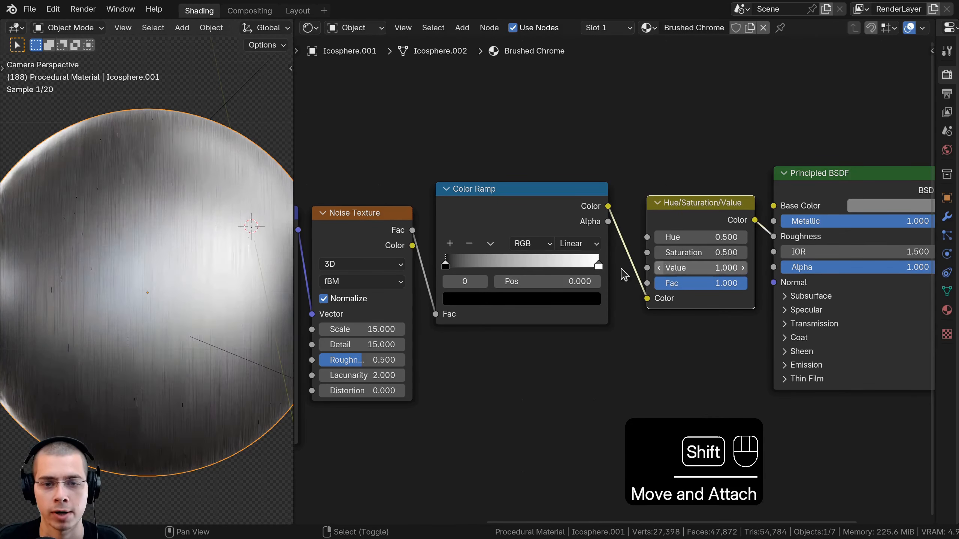
# Place the Color Ramp's dark stop at 0.179 with color 646464 and its light stop at 0.756 with color B4B4B4
pyautogui.moveTo(531, 219); pyautogui.dragTo(547, 221)
pyautogui.moveTo(547, 222); pyautogui.dragTo(580, 226, button='middle')
pyautogui.scroll(2, 581, 232)
pyautogui.moveTo(580, 232); pyautogui.dragTo(554, 228)
pyautogui.scroll(2, 566, 293)
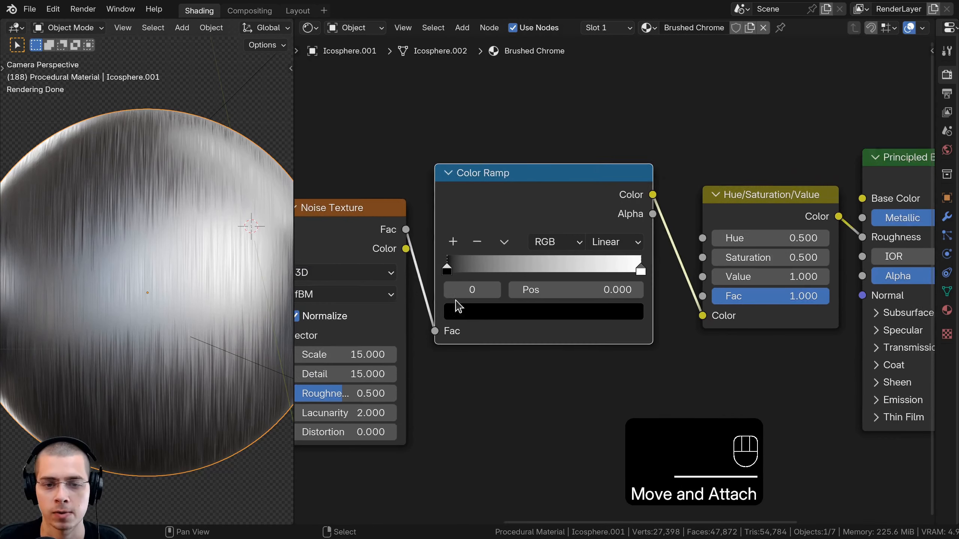
pyautogui.moveTo(437, 269); pyautogui.dragTo(475, 275)
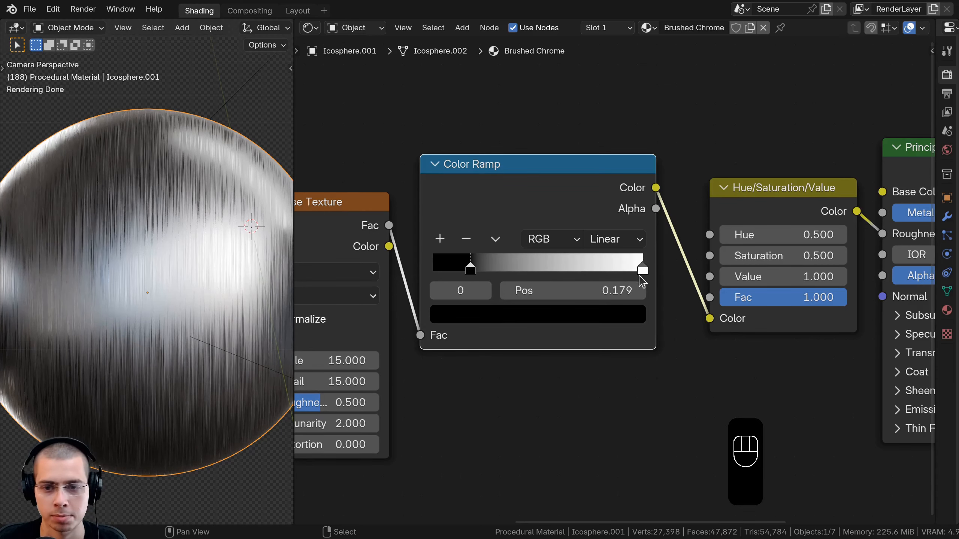
pyautogui.moveTo(643, 266); pyautogui.dragTo(592, 267)
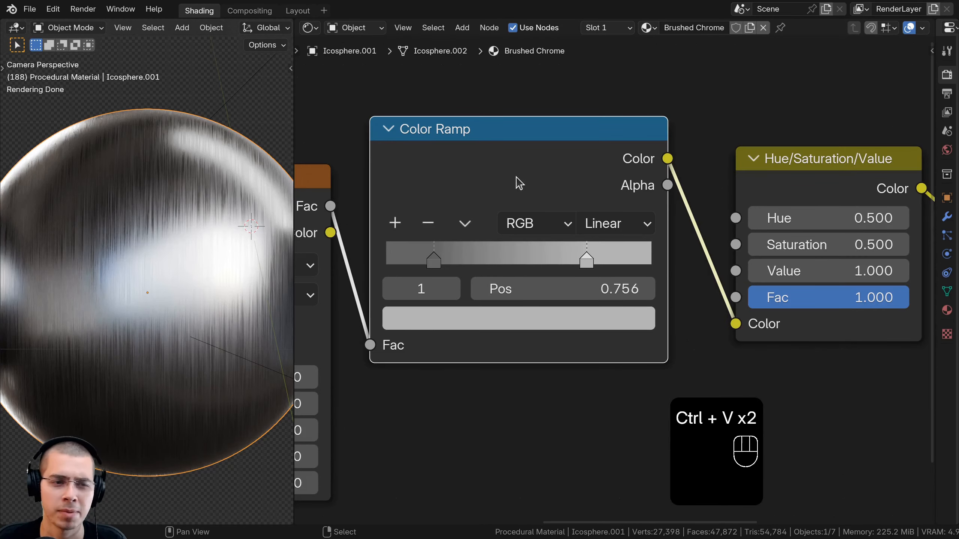
pyautogui.moveTo(516, 176); pyautogui.dragTo(523, 177)
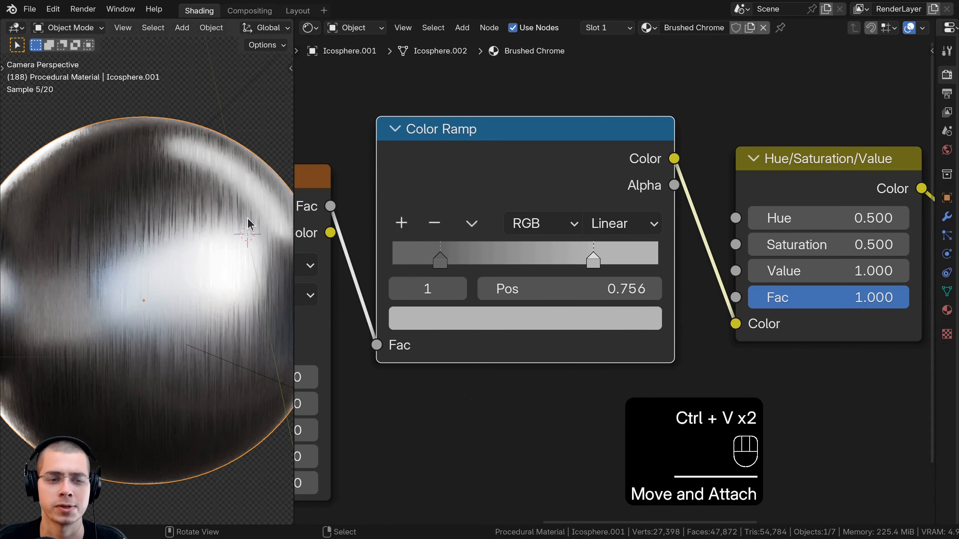
# Inspect the brushed reflections on the sphere, then check the hex color of the Color Ramp's darker stop
pyautogui.scroll(3, 185, 168)
pyautogui.scroll(-3, 195, 163)
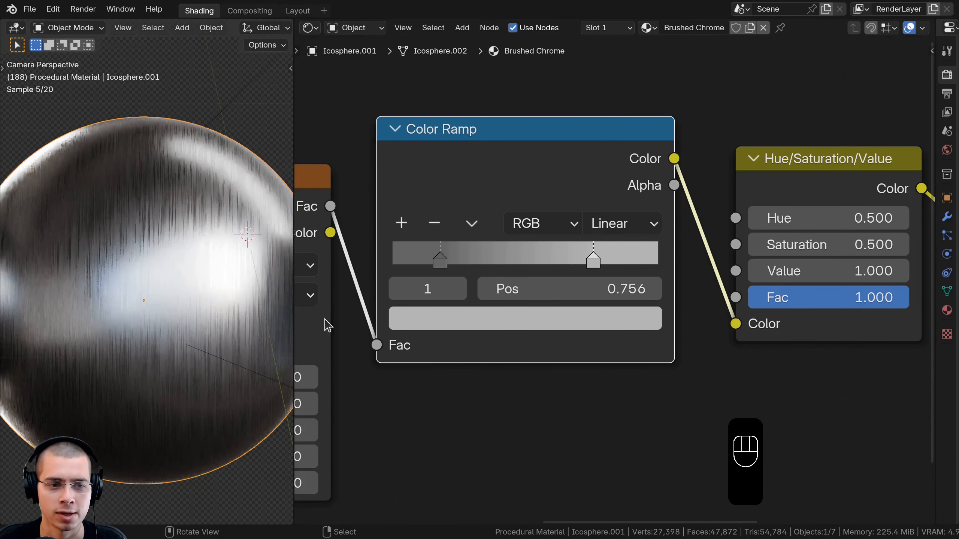
pyautogui.moveTo(397, 289); pyautogui.dragTo(402, 287, button='middle')
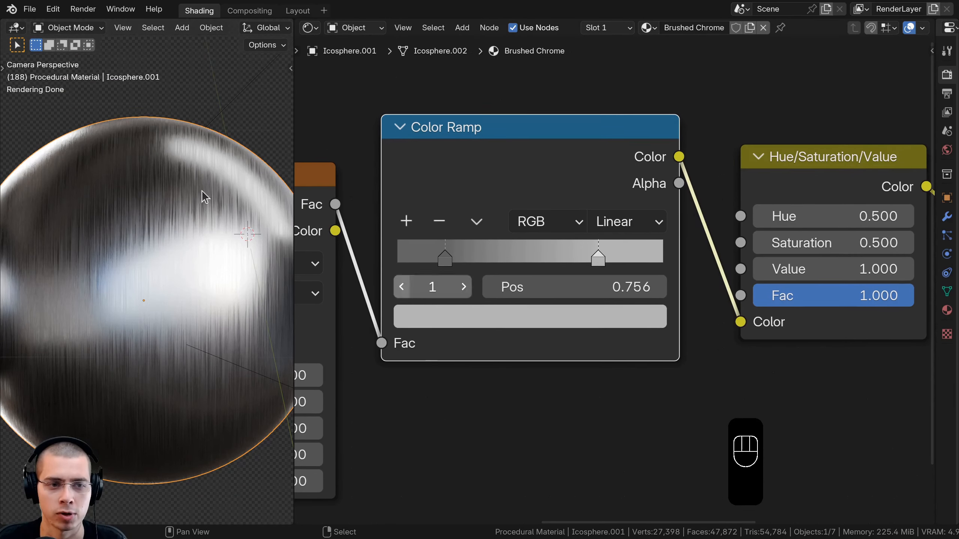
pyautogui.scroll(-2, 166, 240)
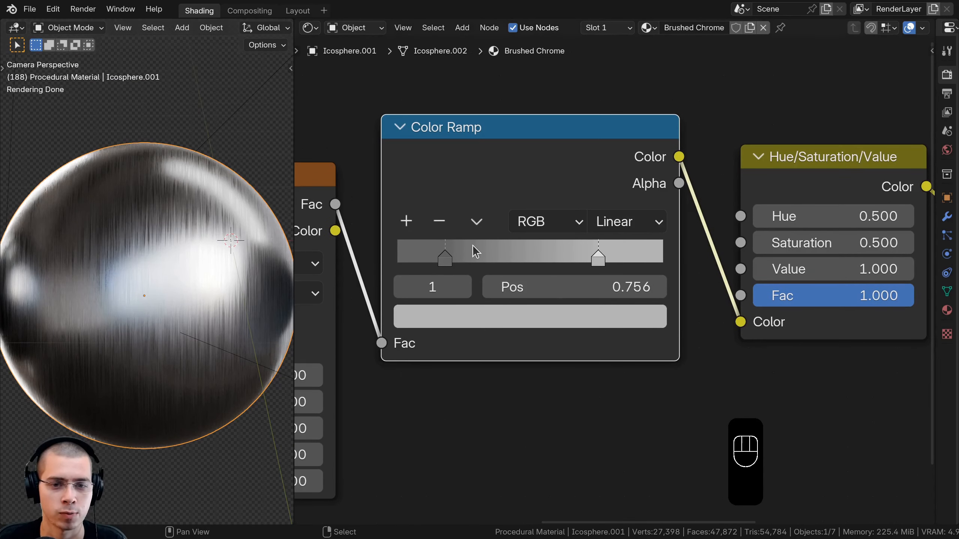
pyautogui.scroll(-2, 476, 251)
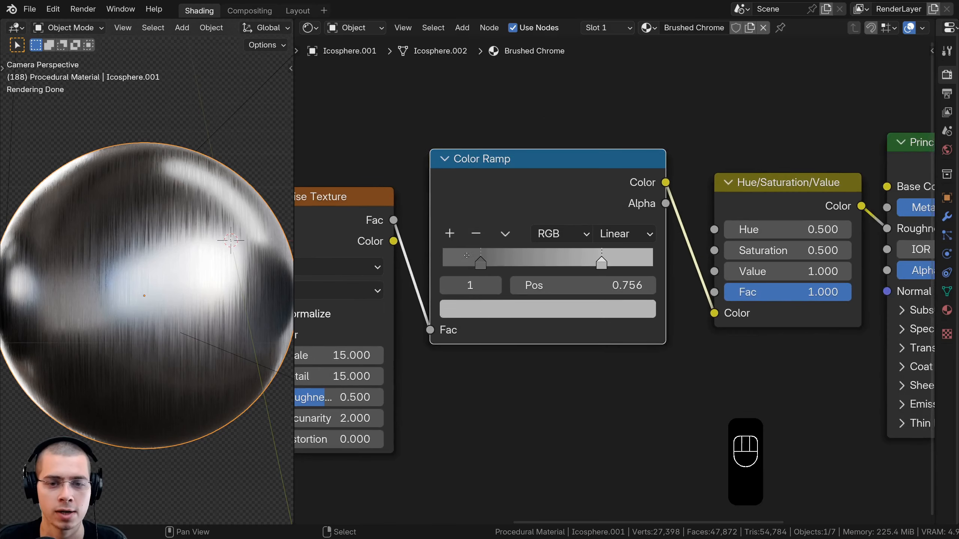
pyautogui.click(483, 188)
pyautogui.click(488, 236)
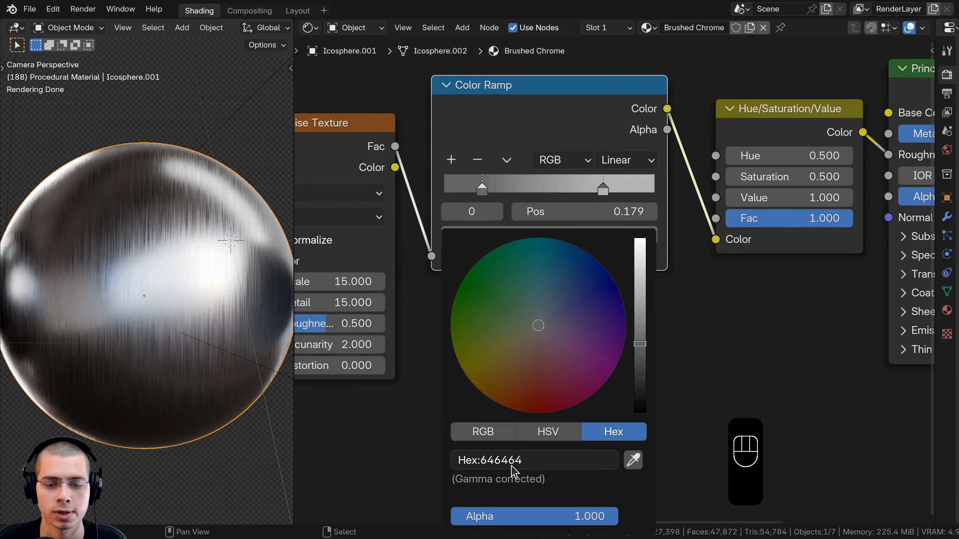
# Check the hex color of the Color Ramp's lighter stop
pyautogui.click(602, 190)
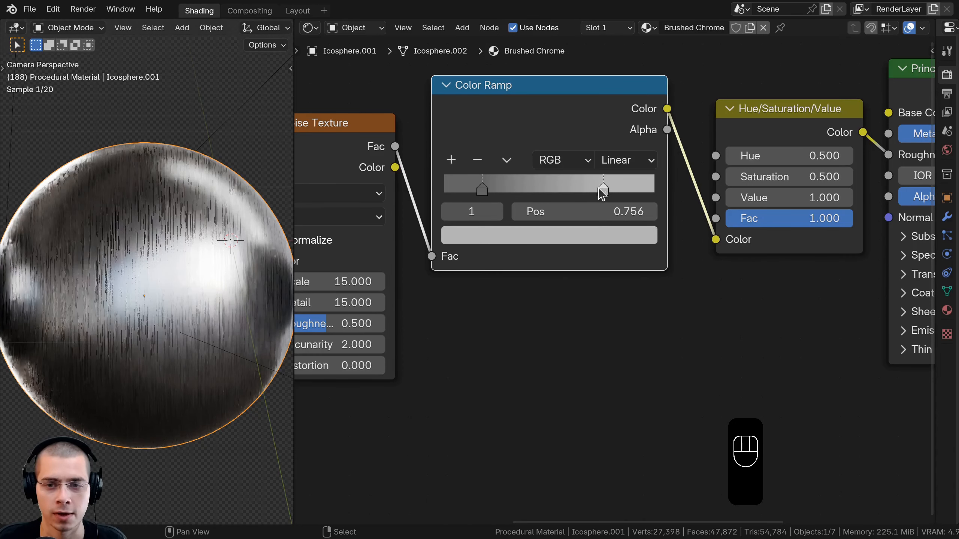
pyautogui.click(568, 237)
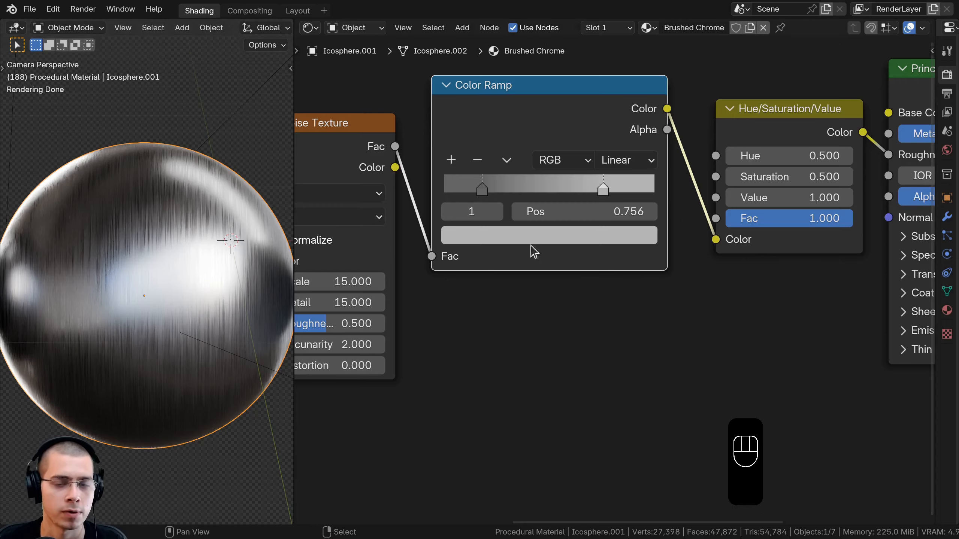
pyautogui.scroll(-1, 539, 255)
pyautogui.moveTo(559, 260); pyautogui.dragTo(523, 293, button='middle')
pyautogui.moveTo(694, 239); pyautogui.dragTo(751, 239)
pyautogui.rightClick(751, 239)
pyautogui.click(526, 269)
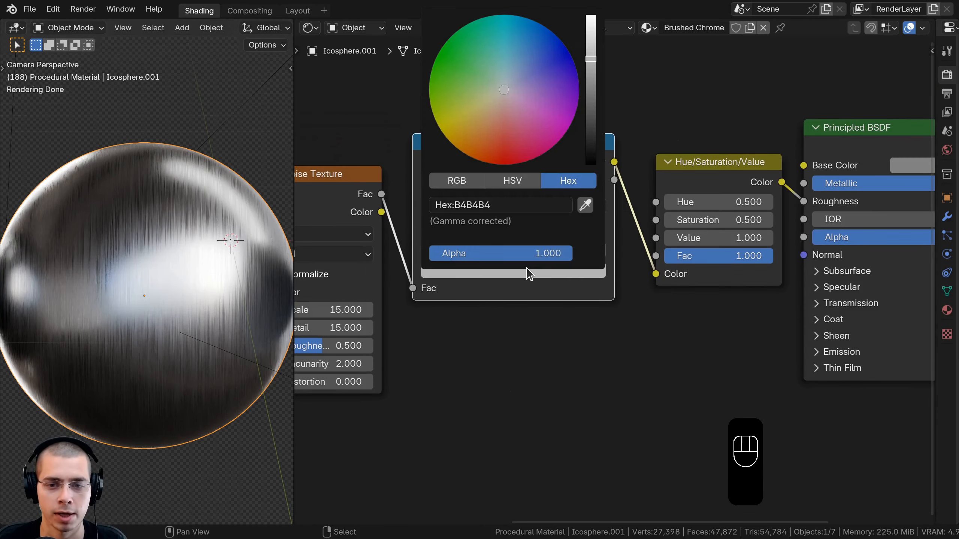
# Try a brighter color for the Color Ramp's light stop and move the Color Ramp node upward
pyautogui.moveTo(591, 105); pyautogui.dragTo(590, 67)
pyautogui.rightClick(591, 67)
pyautogui.scroll(-1, 458, 251)
pyautogui.scroll(-1, 458, 251)
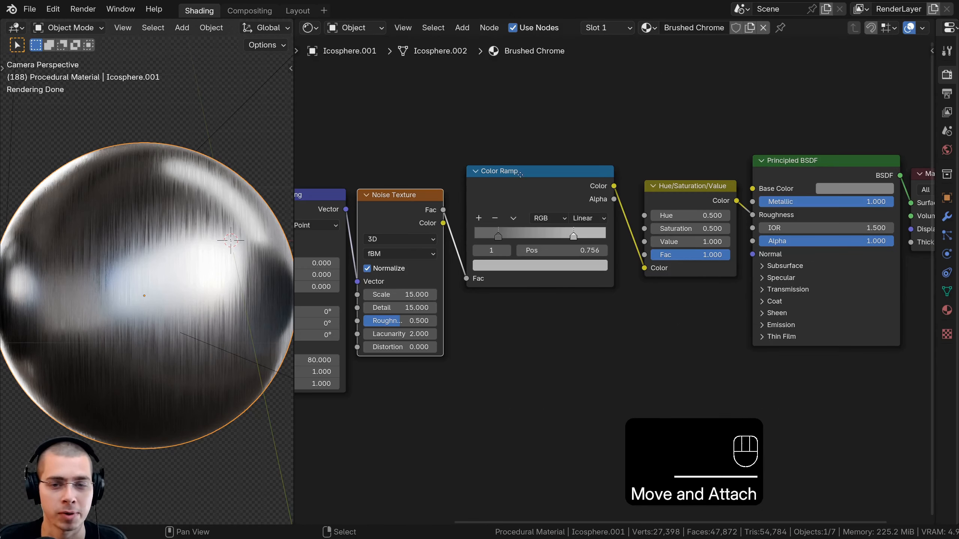
pyautogui.moveTo(465, 223); pyautogui.dragTo(472, 195)
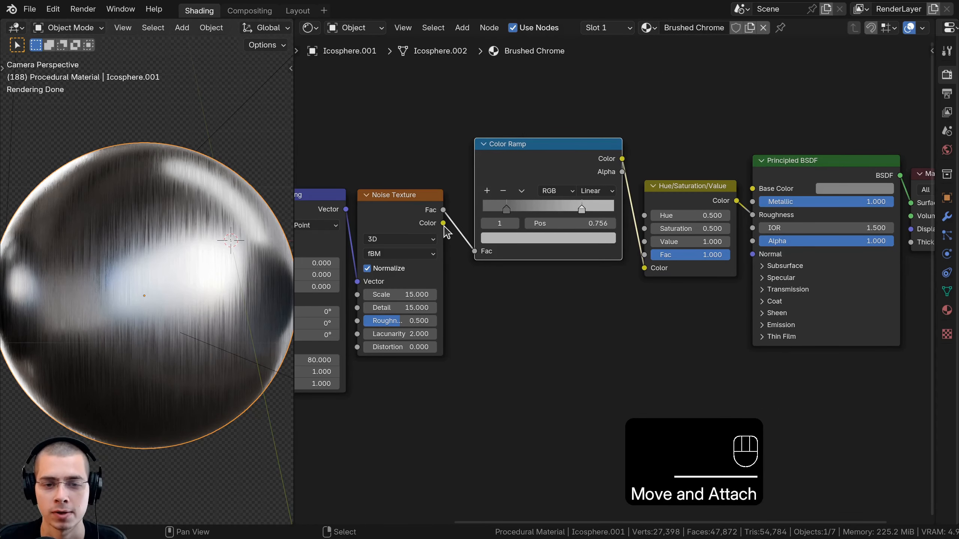
# Feed the Noise Texture's Color into the Height of a new Bump node linked to the Principled BSDF's Normal input
pyautogui.moveTo(443, 223); pyautogui.dragTo(753, 303)
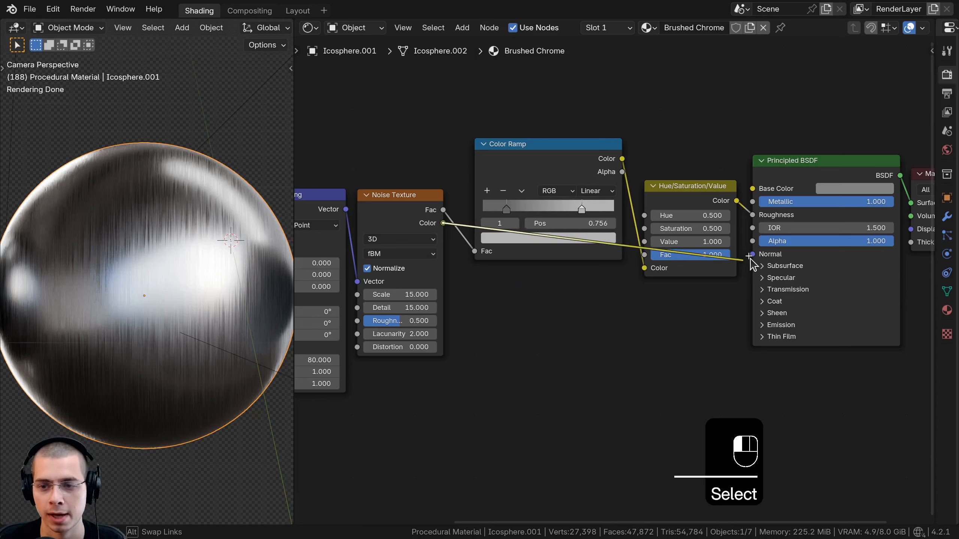
pyautogui.moveTo(751, 262); pyautogui.dragTo(752, 257)
pyautogui.hotkey('shift', 'a')
pyautogui.write('bum')
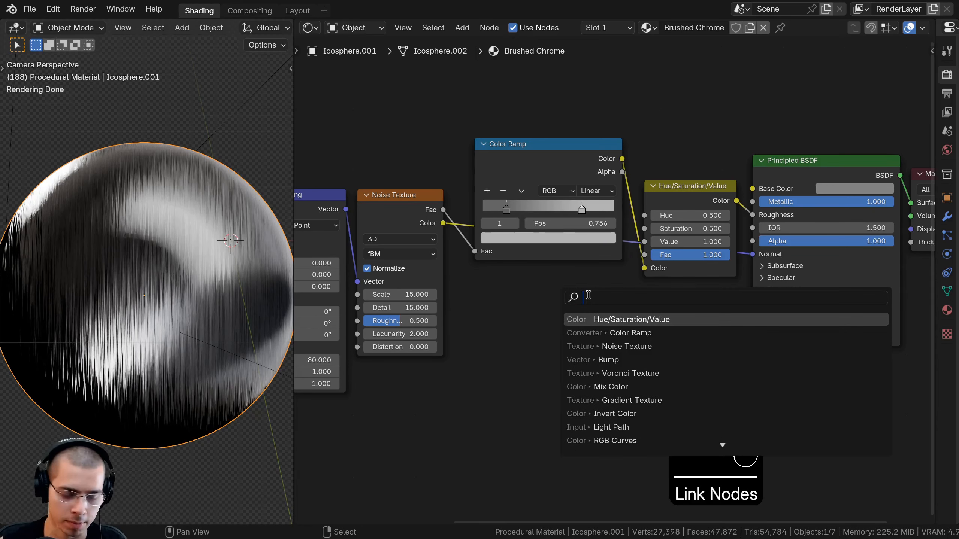
pyautogui.click(601, 320)
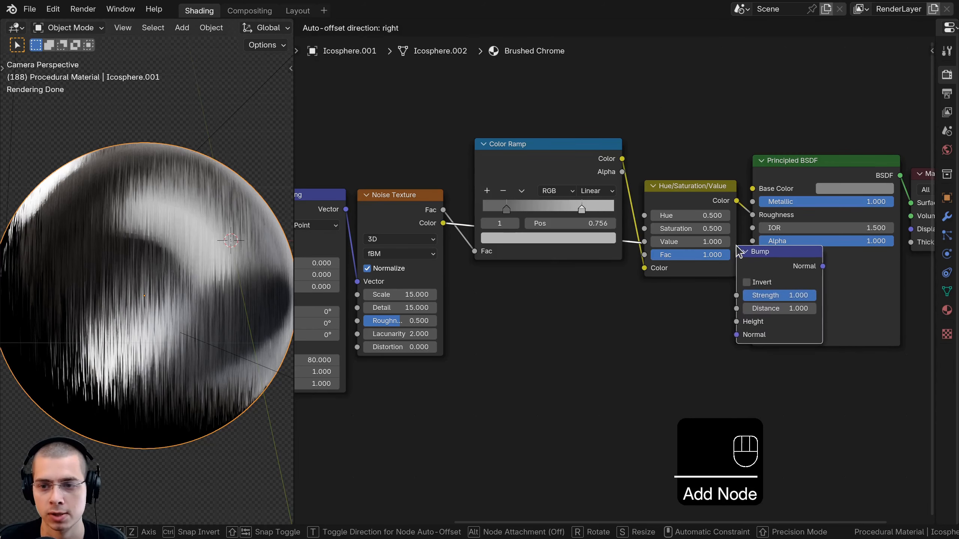
pyautogui.click(738, 253)
pyautogui.moveTo(690, 257); pyautogui.dragTo(685, 303)
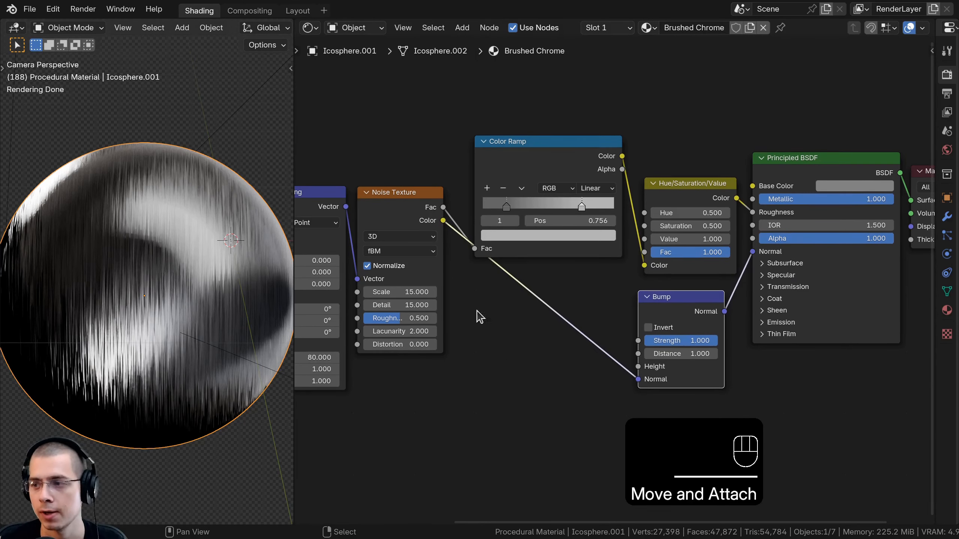
pyautogui.moveTo(638, 381); pyautogui.dragTo(638, 367)
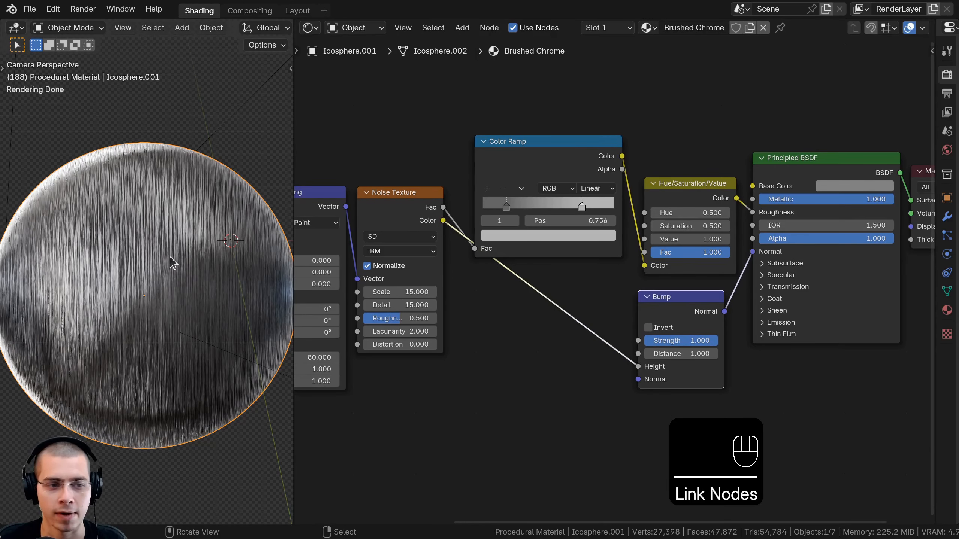
# Set the Bump node's Strength to 0.010 and place the node just beneath Hue/Saturation/Value
pyautogui.scroll(2, 674, 394)
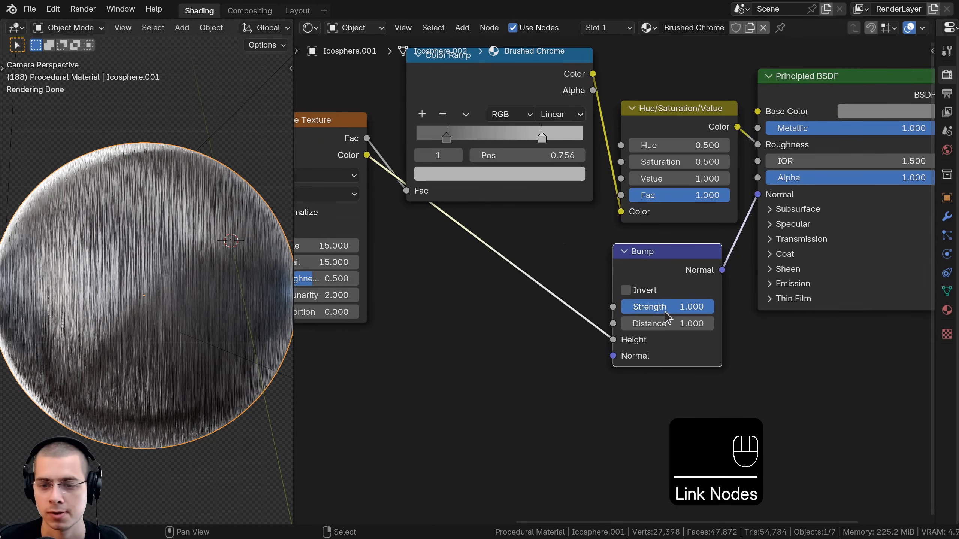
pyautogui.click(665, 313)
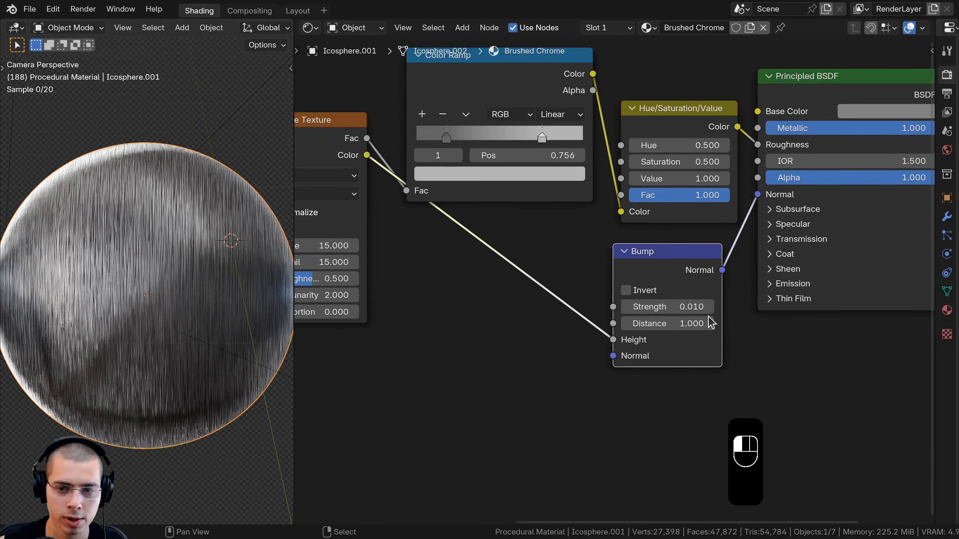
pyautogui.moveTo(652, 270); pyautogui.dragTo(664, 256)
pyautogui.moveTo(666, 291); pyautogui.dragTo(701, 290)
pyautogui.rightClick(701, 290)
pyautogui.moveTo(681, 249); pyautogui.dragTo(683, 248)
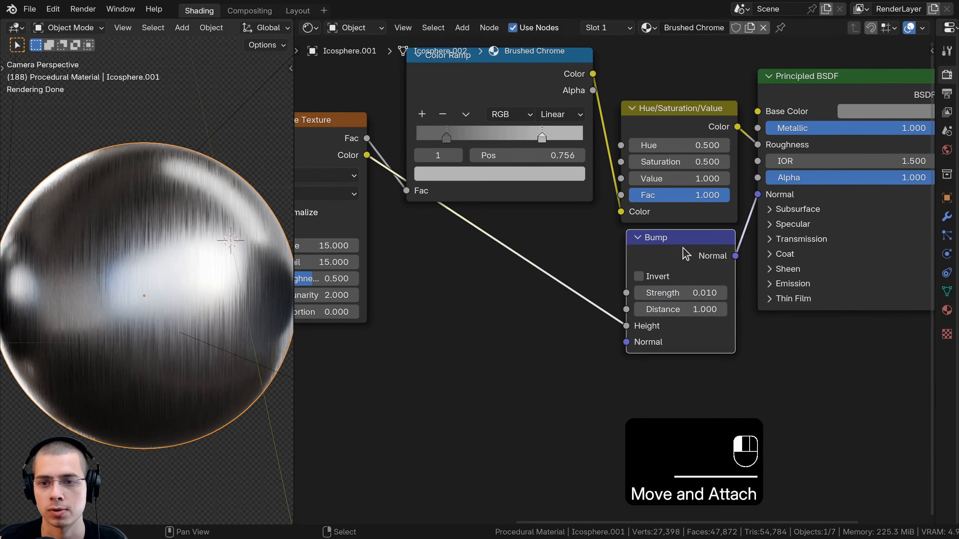
# Expand the Principled BSDF's Coat settings and set the coat Weight to 1.000
pyautogui.press('a')
pyautogui.moveTo(721, 263); pyautogui.dragTo(535, 231, button='middle')
pyautogui.scroll(1, 493, 299)
pyautogui.scroll(-1, 529, 299)
pyautogui.click(537, 278)
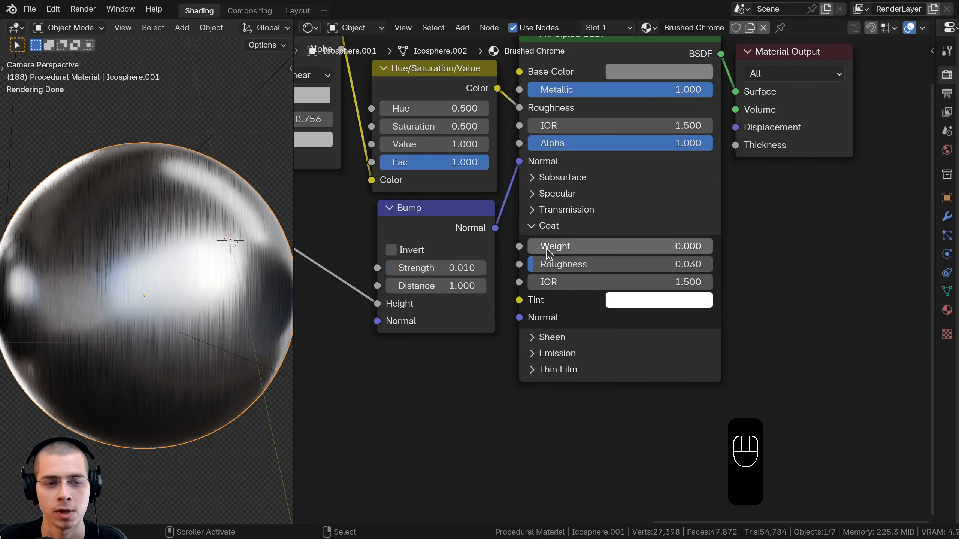
pyautogui.moveTo(551, 253); pyautogui.dragTo(619, 254)
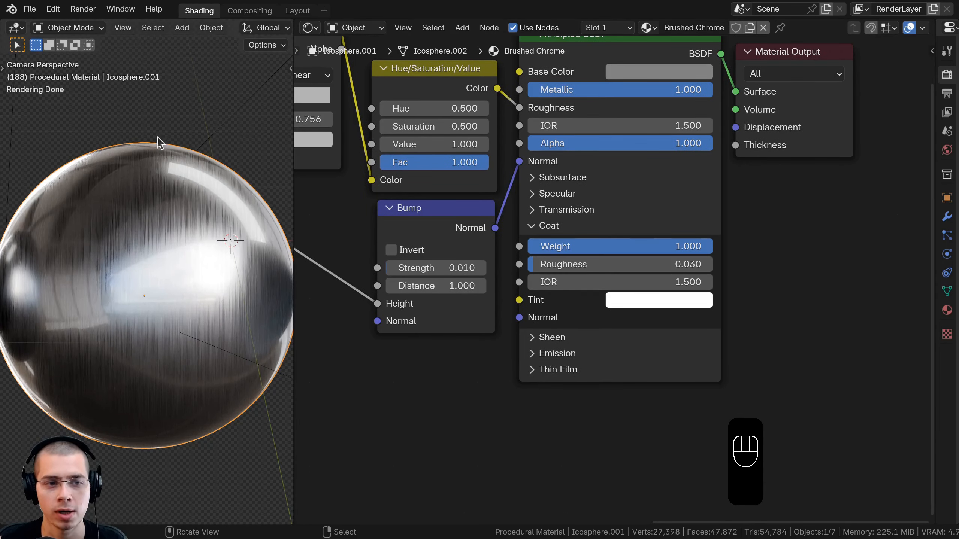
# Examine the coated reflections up close and set the Coat Roughness to 0.1
pyautogui.scroll(5, 54, 413)
pyautogui.moveTo(64, 321)
pyautogui.keyDown('shift'); pyautogui.mouseDown(button='middle')
pyautogui.moveTo(118, 296)
pyautogui.moveTo(145, 241)
pyautogui.mouseUp(button='middle'); pyautogui.keyUp('shift')
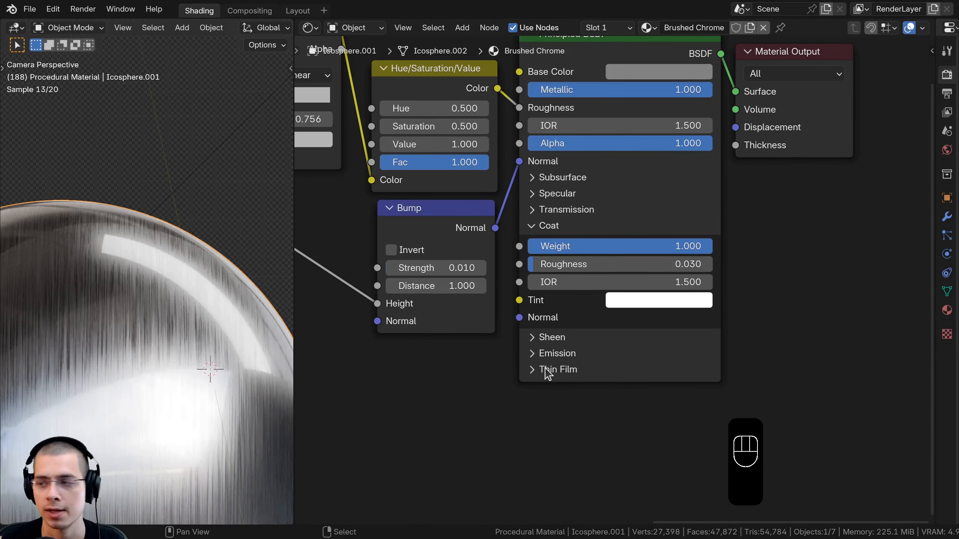
pyautogui.moveTo(591, 269); pyautogui.dragTo(591, 269)
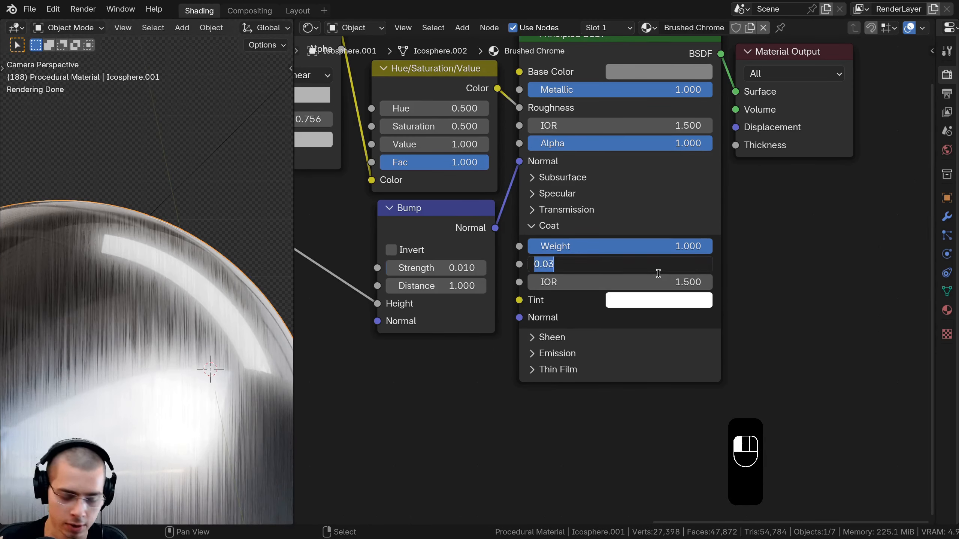
pyautogui.write('0.1')
pyautogui.press('Return')
pyautogui.scroll(-6, 158, 343)
pyautogui.keyDown('shift'); pyautogui.moveTo(158, 343); pyautogui.dragTo(185, 335, button='middle'); pyautogui.keyUp('shift')
# Select all the material's nodes except the Material Output and combine them into a node group
pyautogui.scroll(-5, 695, 307)
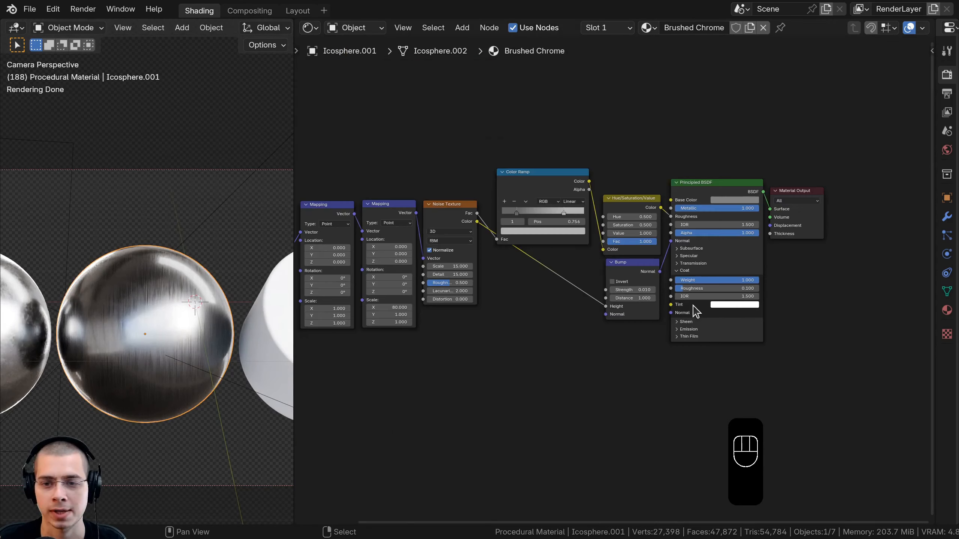
pyautogui.scroll(-3, 694, 308)
pyautogui.moveTo(411, 103); pyautogui.dragTo(781, 351)
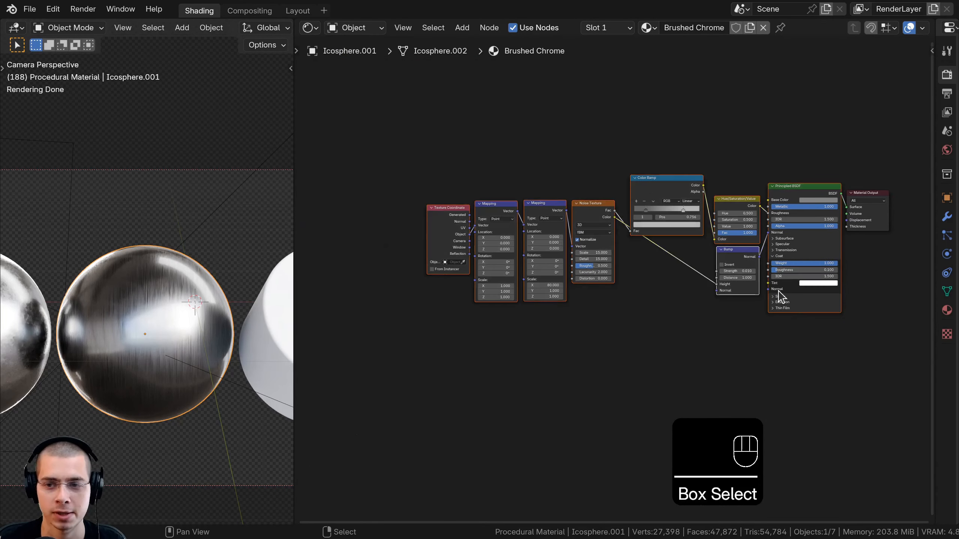
pyautogui.moveTo(777, 254); pyautogui.dragTo(750, 264)
pyautogui.hotkey('ctrl', 'g')
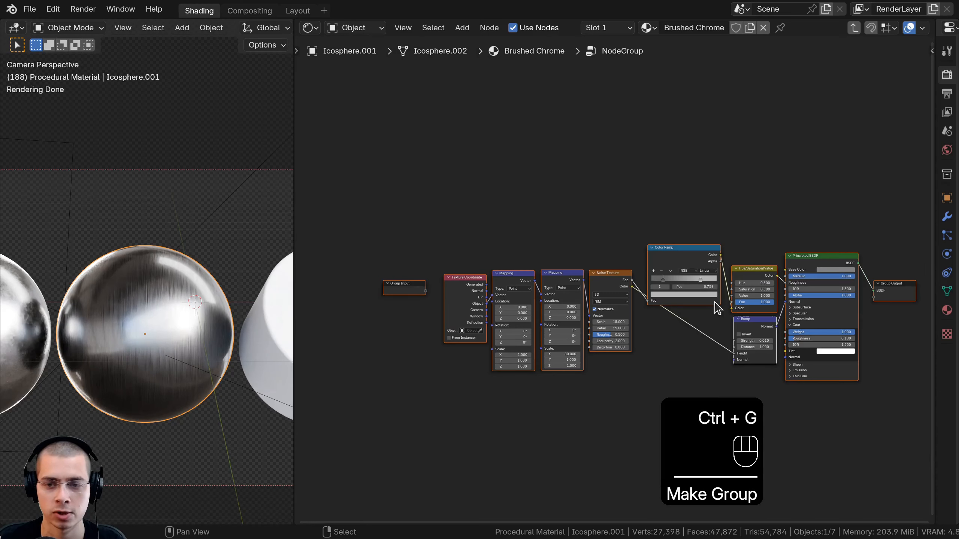
# Raise the first Mapping node slightly and connect its Scale to a new socket on the Group Input
pyautogui.scroll(4, 551, 230)
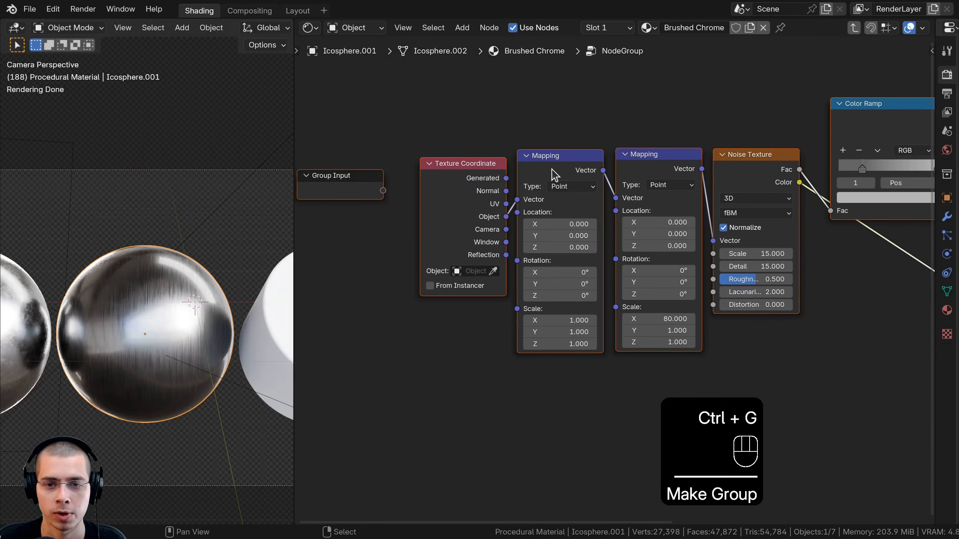
pyautogui.click(552, 169)
pyautogui.moveTo(552, 170); pyautogui.dragTo(660, 180, button='middle')
pyautogui.click(468, 194)
pyautogui.moveTo(666, 187)
pyautogui.mouseDown()
pyautogui.moveTo(668, 201)
pyautogui.moveTo(668, 171)
pyautogui.moveTo(668, 179)
pyautogui.mouseUp()
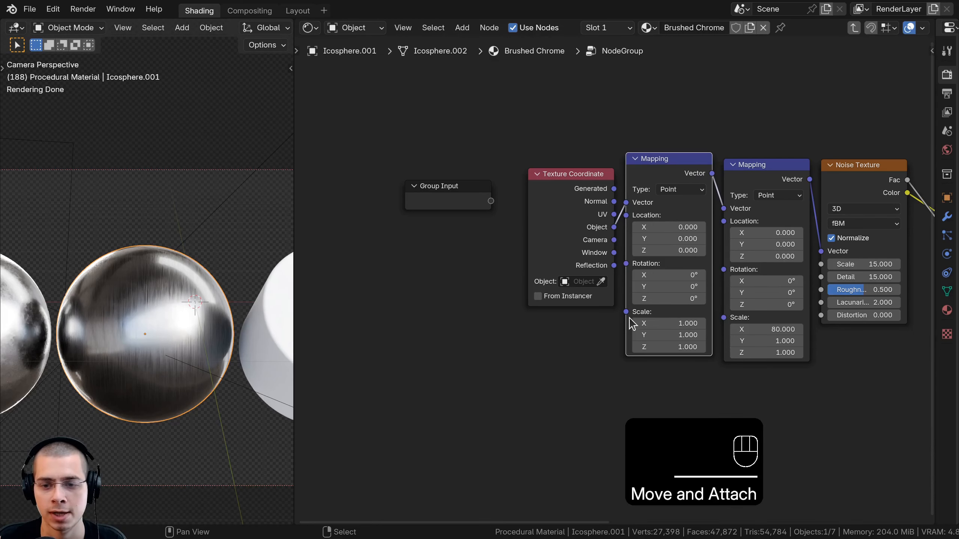
pyautogui.moveTo(626, 312); pyautogui.dragTo(614, 194)
pyautogui.moveTo(505, 215); pyautogui.dragTo(491, 200)
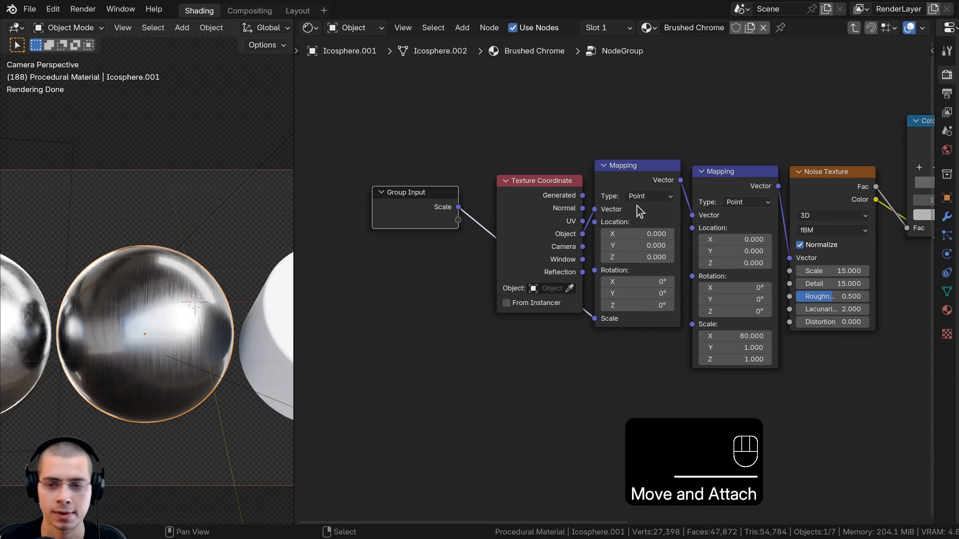
# Show the group's socket settings and rename the BSDF output socket to Shader
pyautogui.press('n')
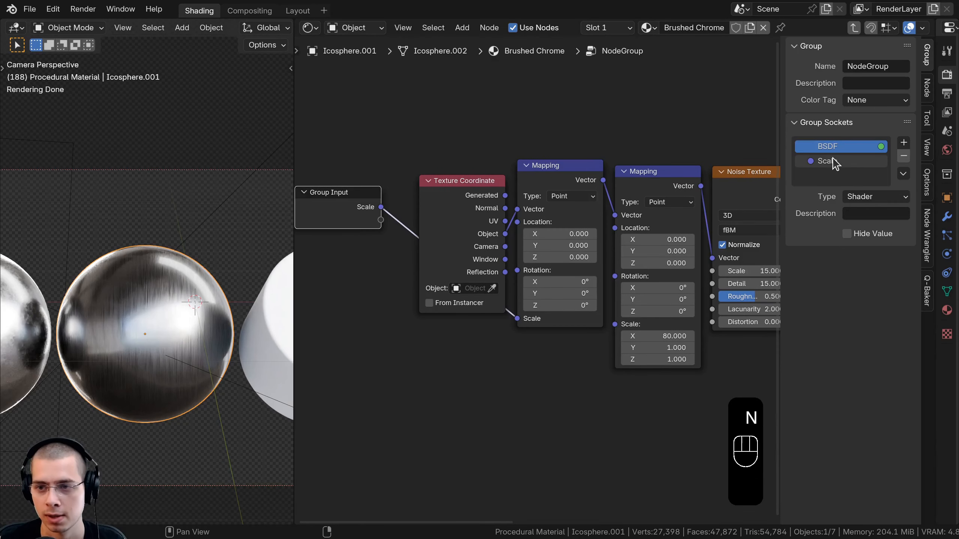
pyautogui.write('Shader')
pyautogui.press('Return')
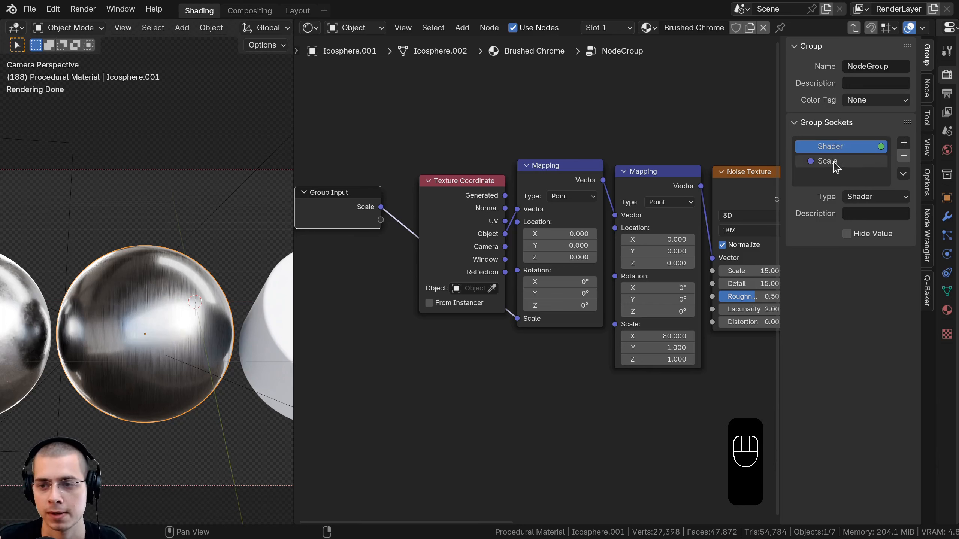
# Change the group's Scale socket to the Float type with a default of 1
pyautogui.click(829, 161)
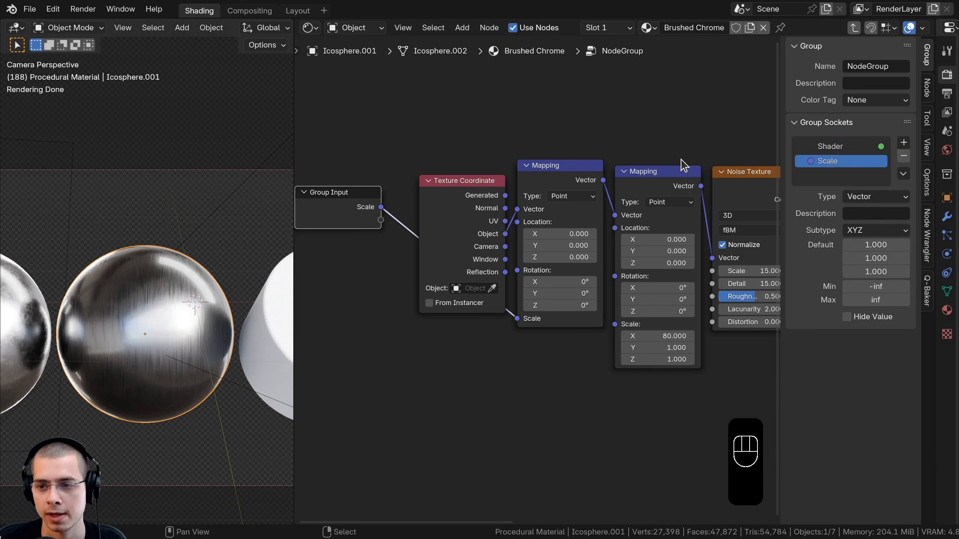
pyautogui.click(861, 204)
pyautogui.click(865, 258)
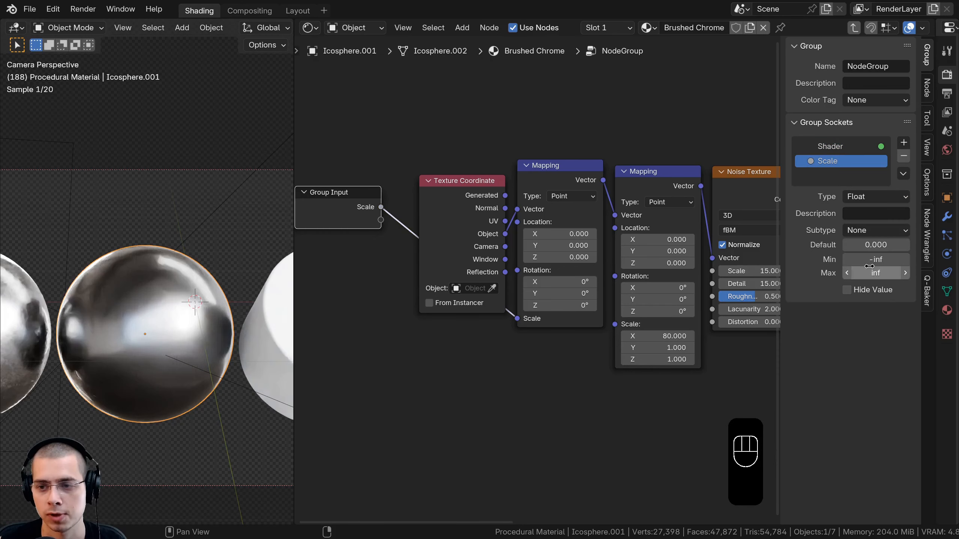
pyautogui.click(874, 245)
pyautogui.write('1')
pyautogui.press('Return')
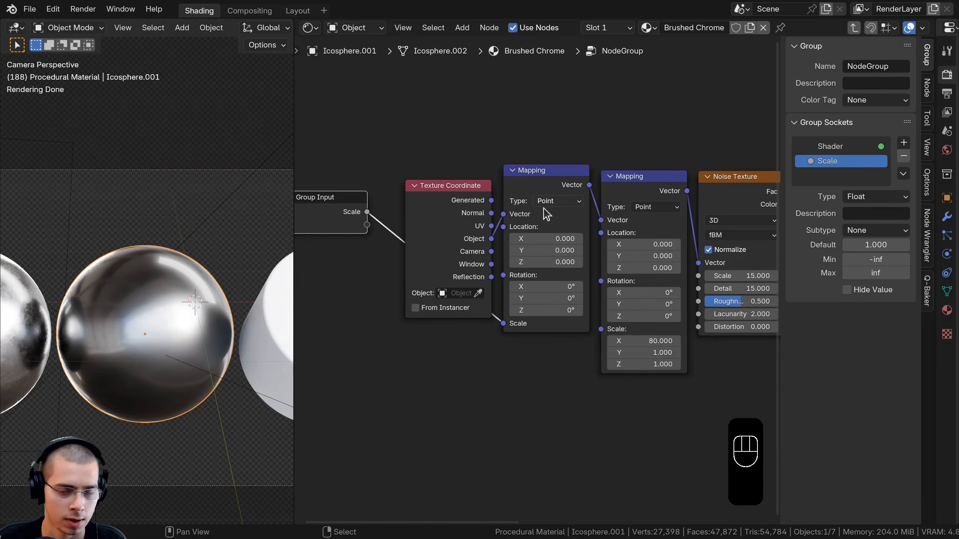
# Leave the group and set the group node's Scale to 1.000
pyautogui.press('Tab')
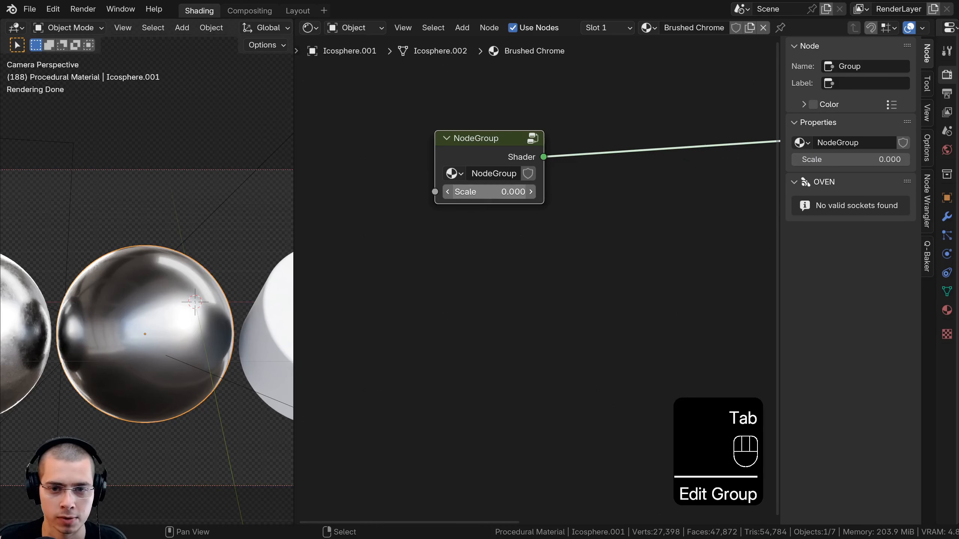
pyautogui.click(490, 192)
pyautogui.press('Return')
# Move the group node beside the Material Output and widen it
pyautogui.scroll(-2, 545, 242)
pyautogui.moveTo(567, 231); pyautogui.dragTo(416, 242, button='middle')
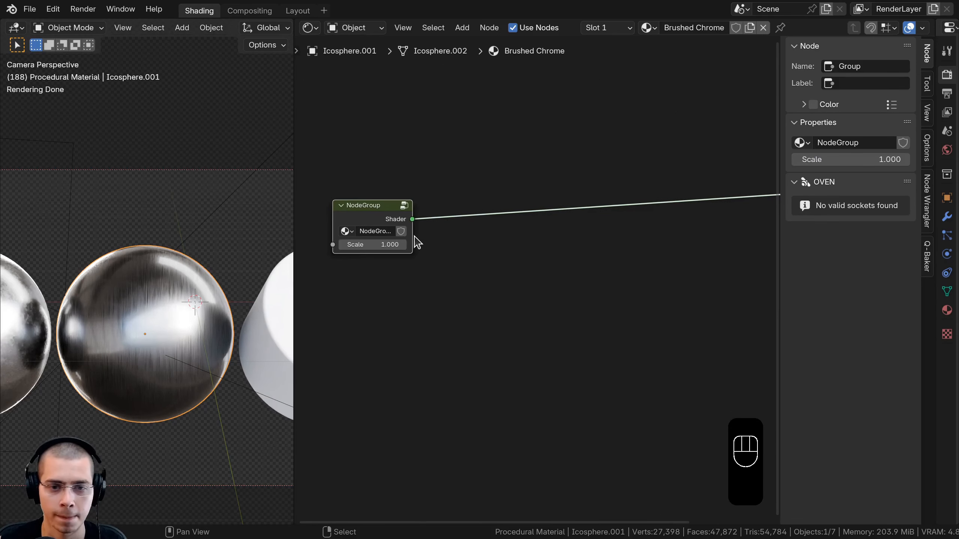
pyautogui.moveTo(333, 212); pyautogui.dragTo(541, 174)
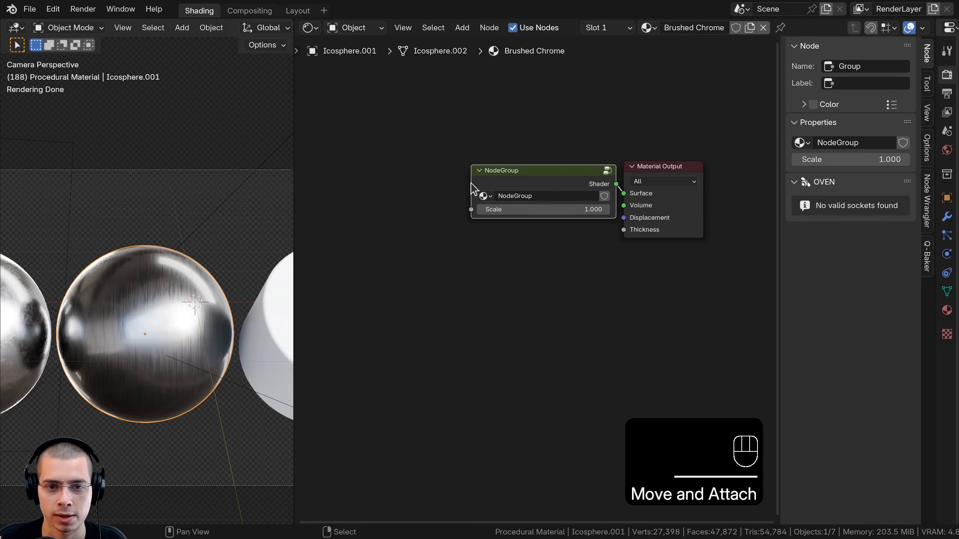
pyautogui.moveTo(472, 187); pyautogui.dragTo(462, 187)
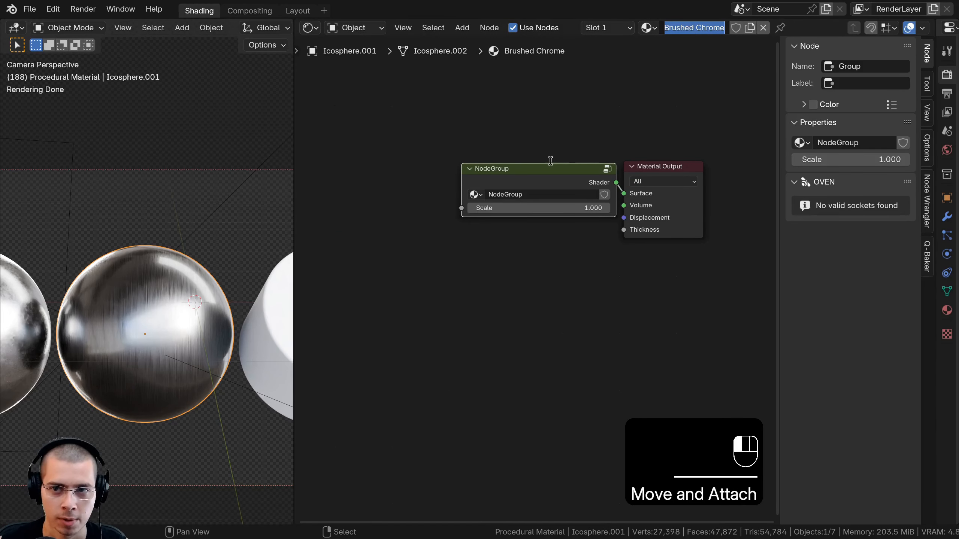
# Rename the node group to Brushed Chrome
pyautogui.doubleClick(511, 194)
pyautogui.write('Brushed Chrome')
pyautogui.click(480, 147)
pyautogui.moveTo(521, 179); pyautogui.dragTo(520, 176, button='middle')
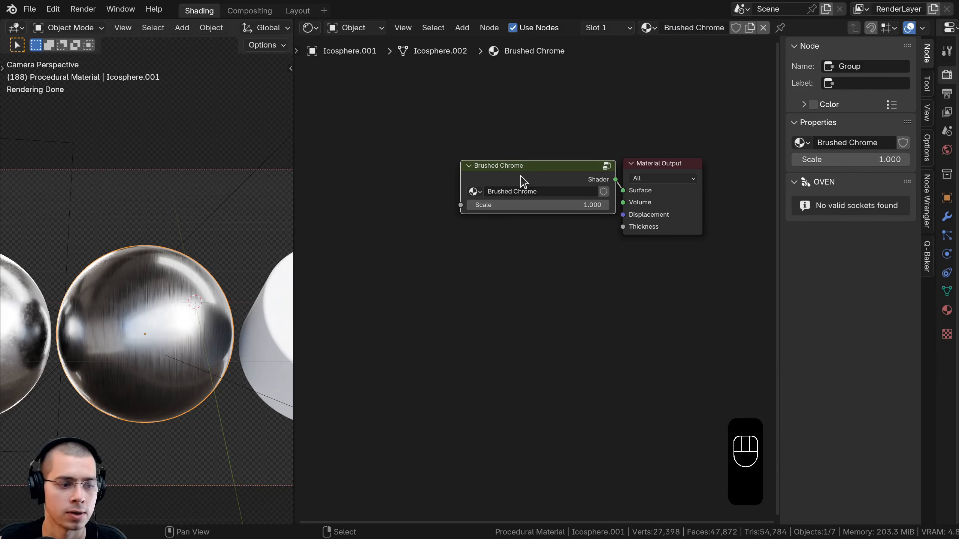
# Enter the Brushed Chrome group and move the Group Input node above the Color Ramp
pyautogui.click(521, 187)
pyautogui.press('Tab')
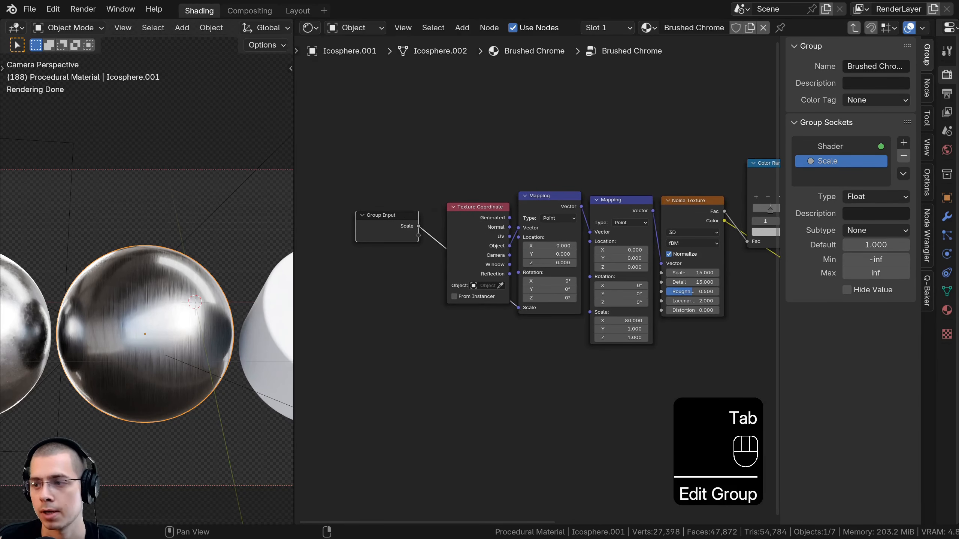
pyautogui.scroll(-2, 385, 257)
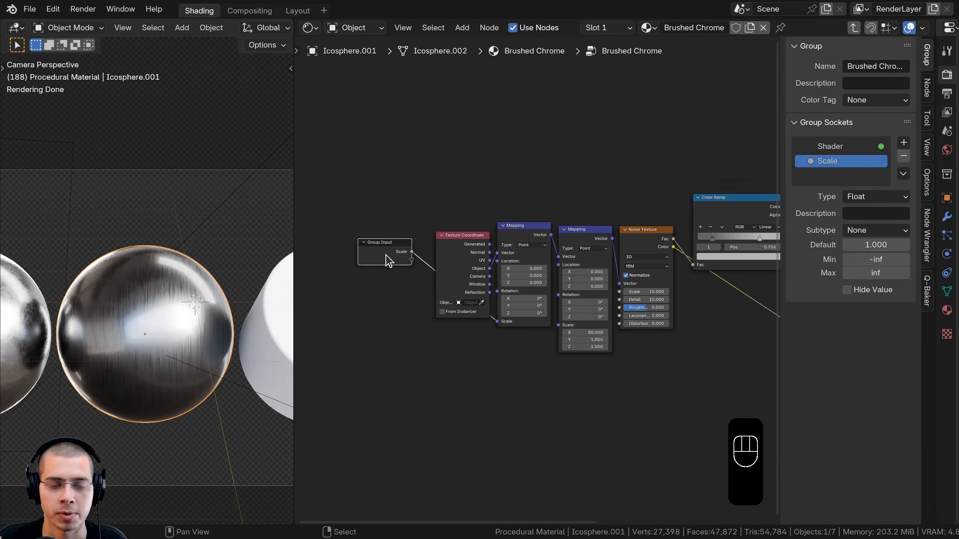
pyautogui.moveTo(385, 257); pyautogui.dragTo(302, 264, button='middle')
pyautogui.click(309, 272)
pyautogui.press('g')
pyautogui.press('g')
pyautogui.click(528, 206)
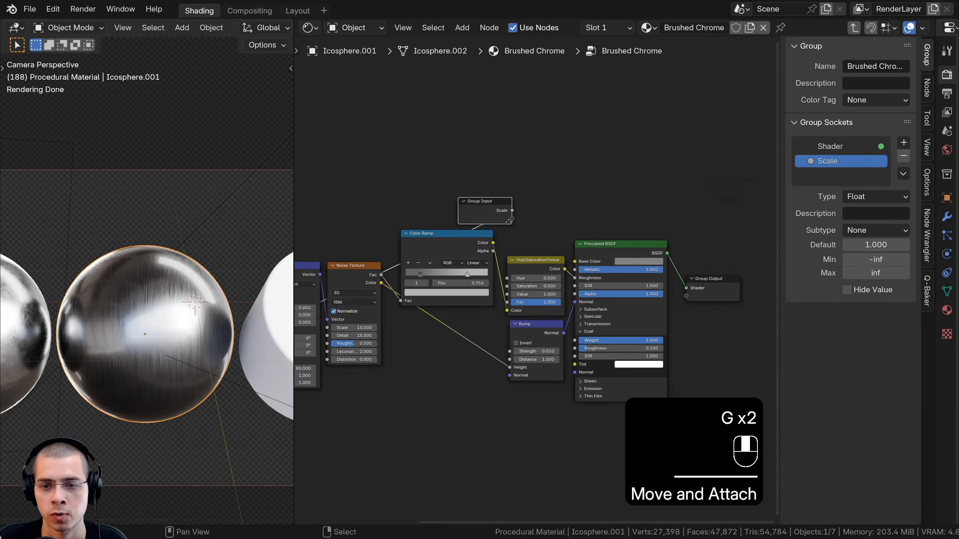
# Expose the Principled BSDF's Base Color and Metallic on the Group Input, and shift that node slightly toward the shader
pyautogui.scroll(2, 606, 270)
pyautogui.moveTo(585, 257); pyautogui.dragTo(401, 142)
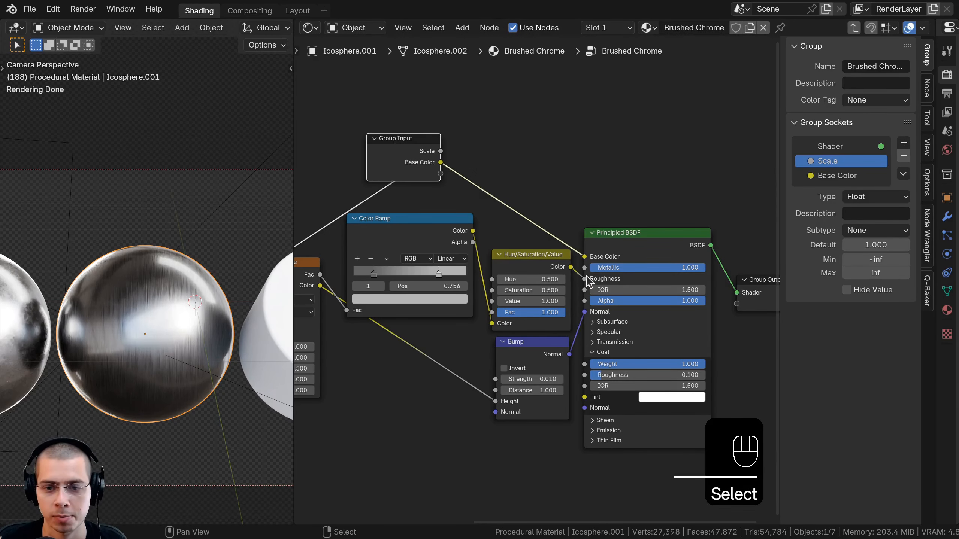
pyautogui.moveTo(585, 268); pyautogui.dragTo(440, 173)
pyautogui.moveTo(419, 166); pyautogui.dragTo(437, 168)
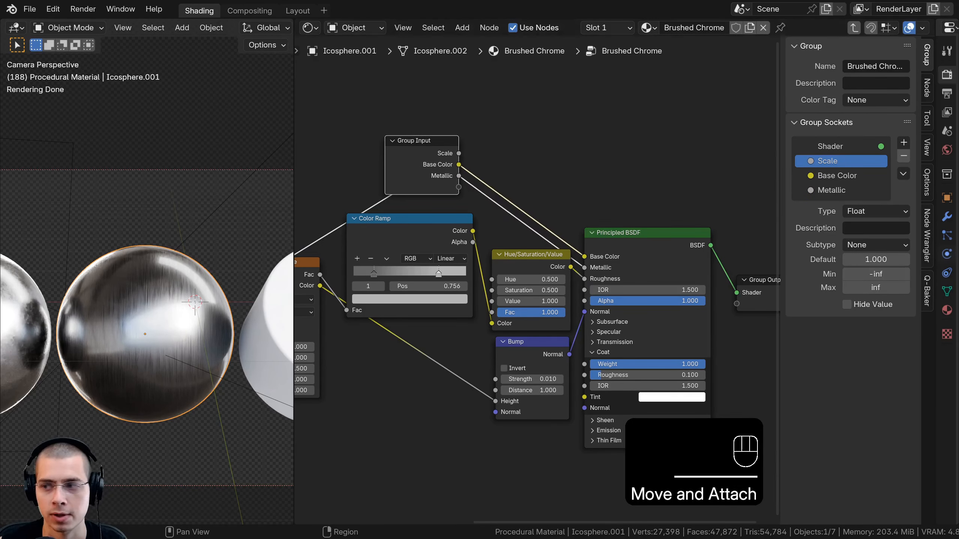
# Move the Group Input node above the Mapping nodes and expose the Noise Texture's Detail and Roughness on it
pyautogui.scroll(-2, 706, 181)
pyautogui.moveTo(705, 185); pyautogui.dragTo(532, 221)
pyautogui.scroll(3, 535, 264)
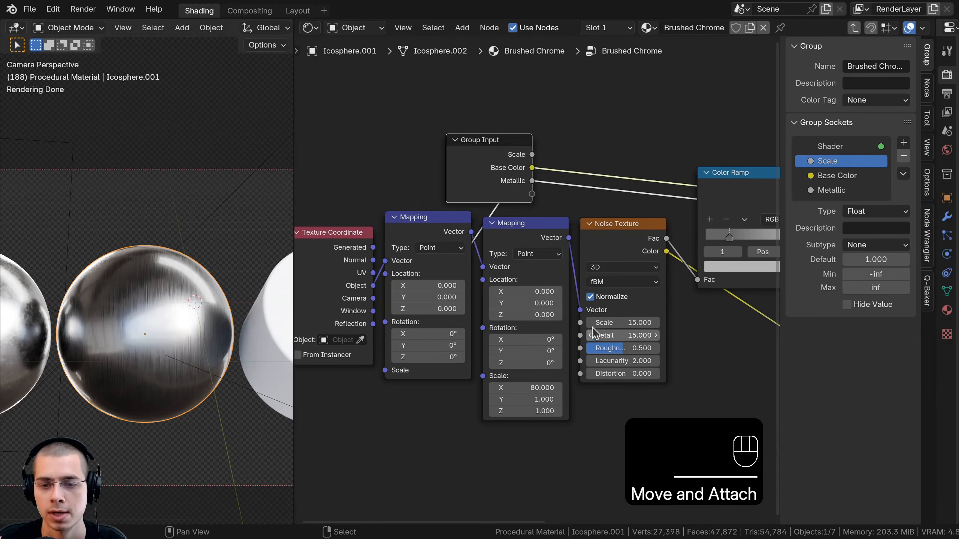
pyautogui.moveTo(580, 335); pyautogui.dragTo(532, 194)
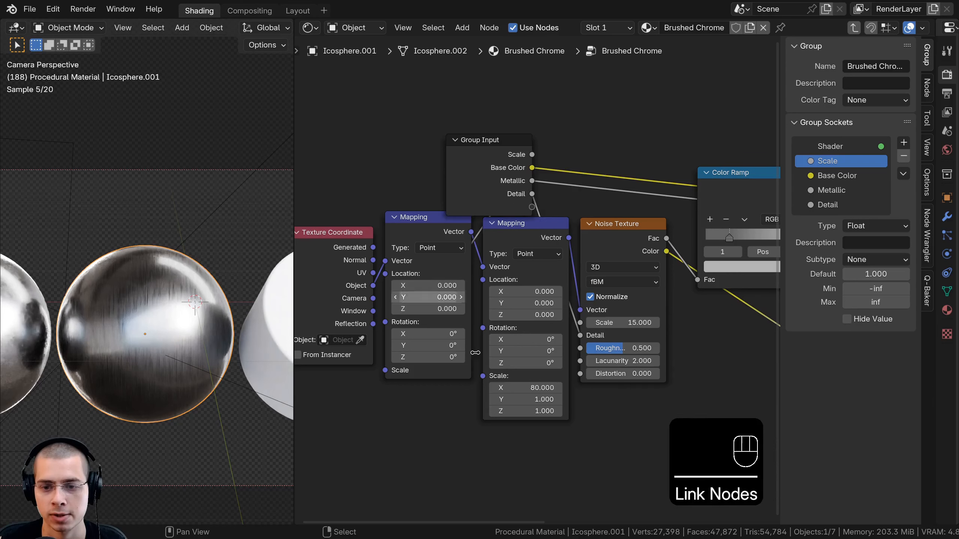
pyautogui.moveTo(627, 348); pyautogui.dragTo(533, 209)
pyautogui.rightClick(623, 348)
pyautogui.moveTo(507, 208); pyautogui.dragTo(498, 187)
# Rename the Detail and noise Roughness group inputs to Detail 1 and Detail 2
pyautogui.click(844, 205)
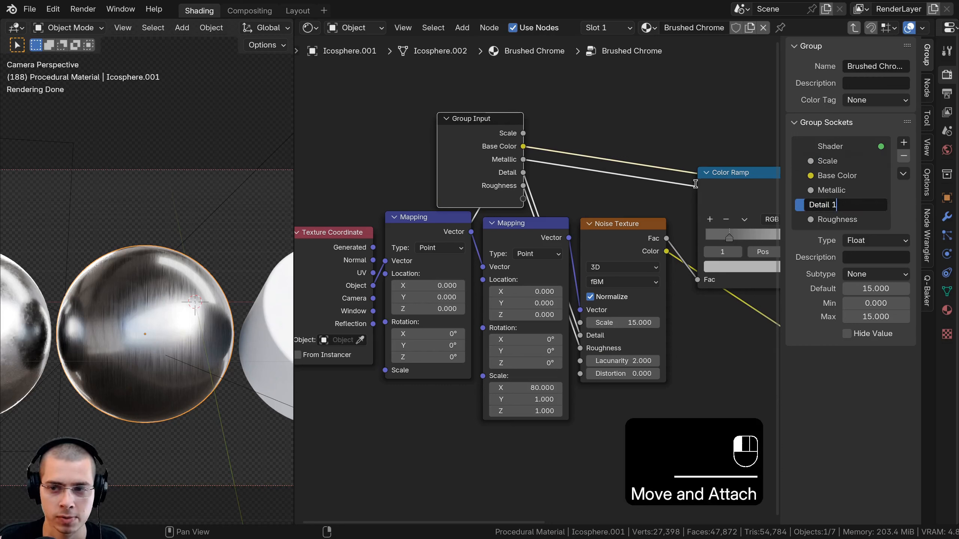
pyautogui.click(696, 184)
pyautogui.doubleClick(838, 208)
pyautogui.hotkey('ctrl', 'c')
pyautogui.doubleClick(841, 218)
pyautogui.hotkey('ctrl', 'v')
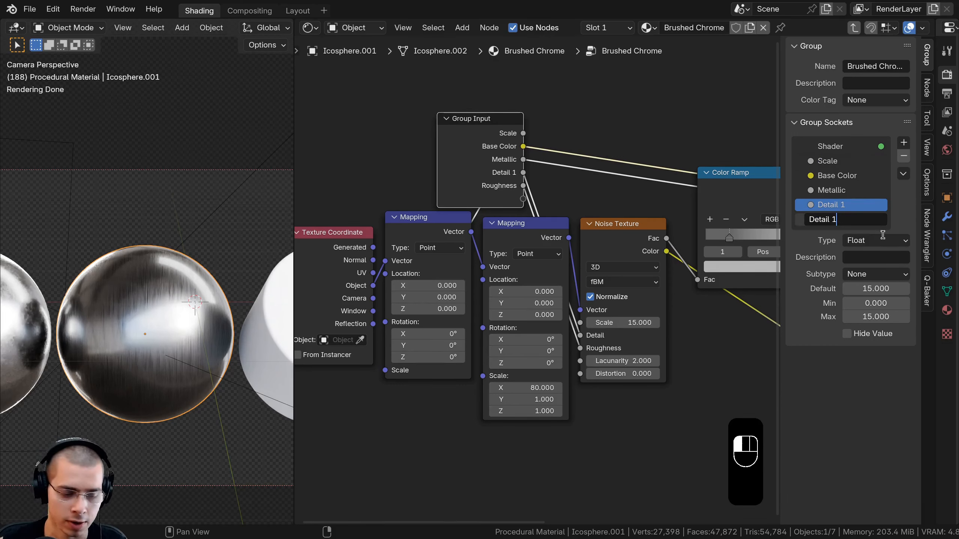
pyautogui.press('BackSpace')
pyautogui.write('2')
pyautogui.press('Return')
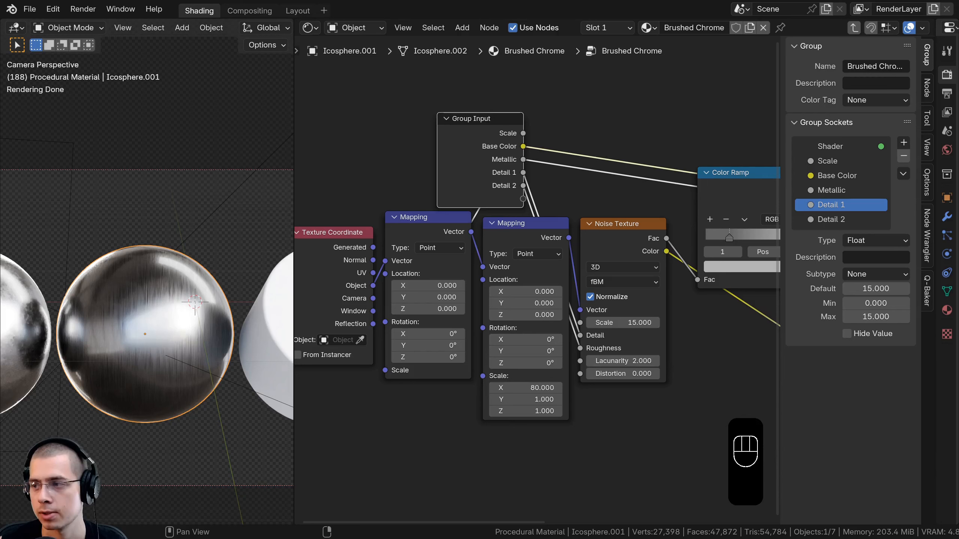
# Move the Group Input node above the Color Ramp and expose the Hue/Saturation/Value node's Value on it
pyautogui.scroll(-4, 487, 189)
pyautogui.moveTo(487, 189); pyautogui.dragTo(396, 229, button='middle')
pyautogui.rightClick(388, 230)
pyautogui.press('g')
pyautogui.click(711, 170)
pyautogui.moveTo(702, 177); pyautogui.dragTo(551, 223, button='middle')
pyautogui.scroll(4, 546, 233)
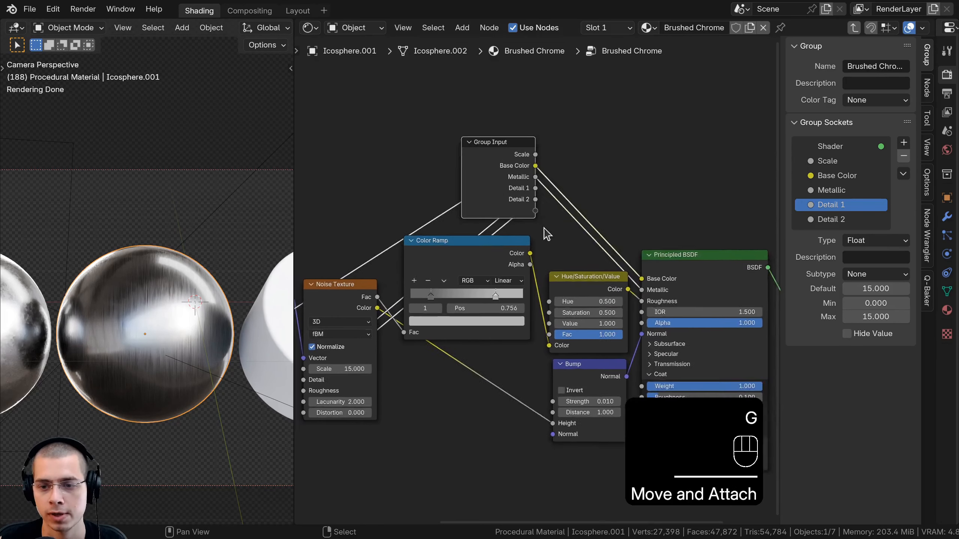
pyautogui.moveTo(550, 332); pyautogui.dragTo(535, 199)
pyautogui.moveTo(498, 186); pyautogui.dragTo(473, 185)
# Rename the Value group input to Roughness
pyautogui.doubleClick(849, 234)
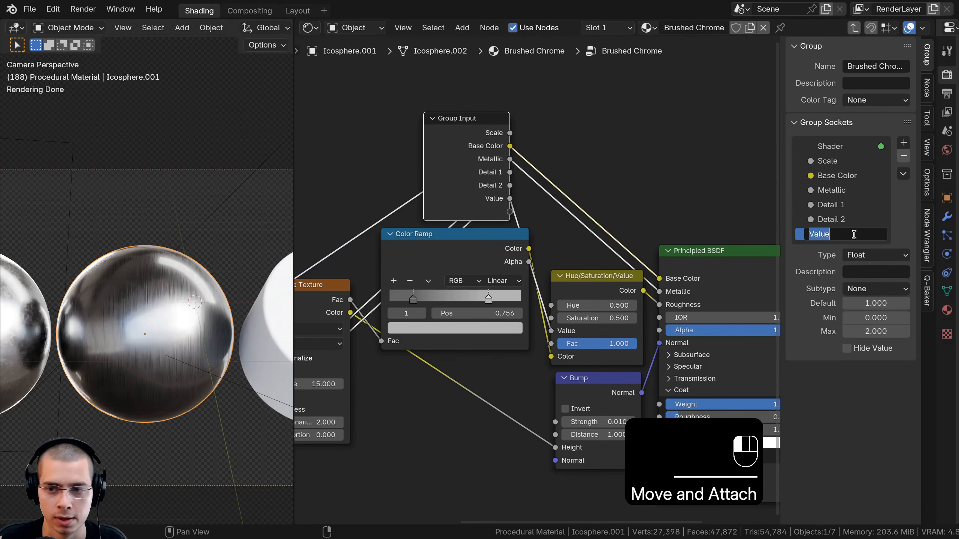
pyautogui.write('Roughness')
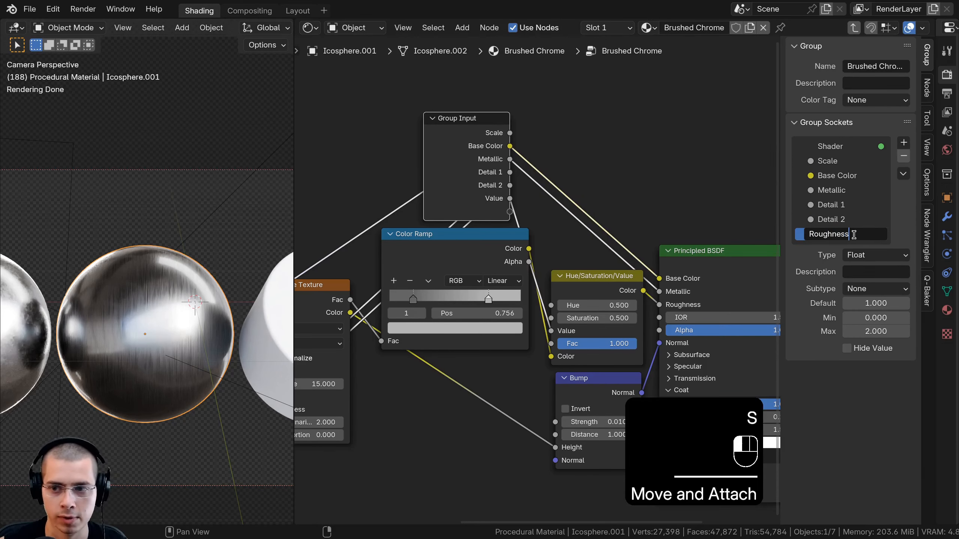
pyautogui.press('Return')
# Expose the Bump node's Strength on the Group Input and rename that socket to Bump Strength
pyautogui.scroll(-2, 632, 328)
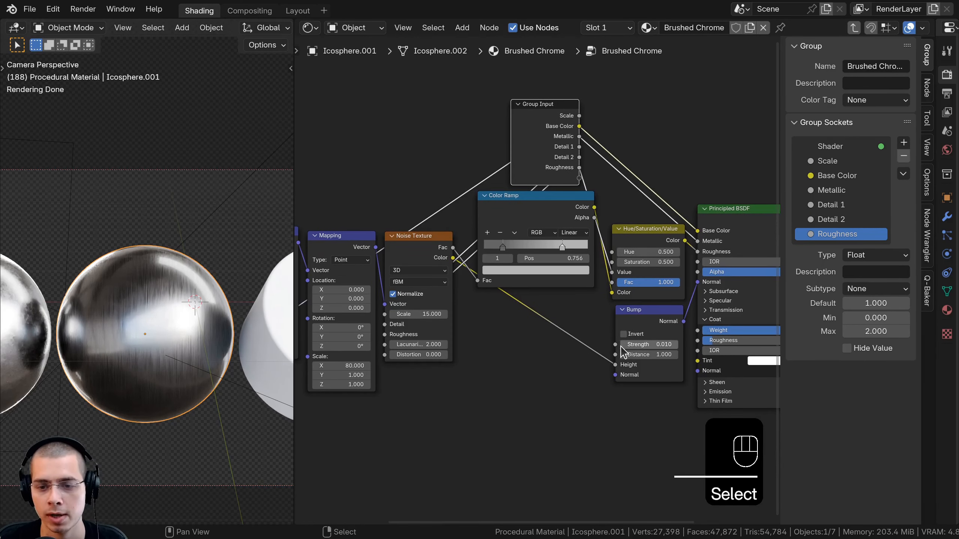
pyautogui.moveTo(615, 345); pyautogui.dragTo(579, 178)
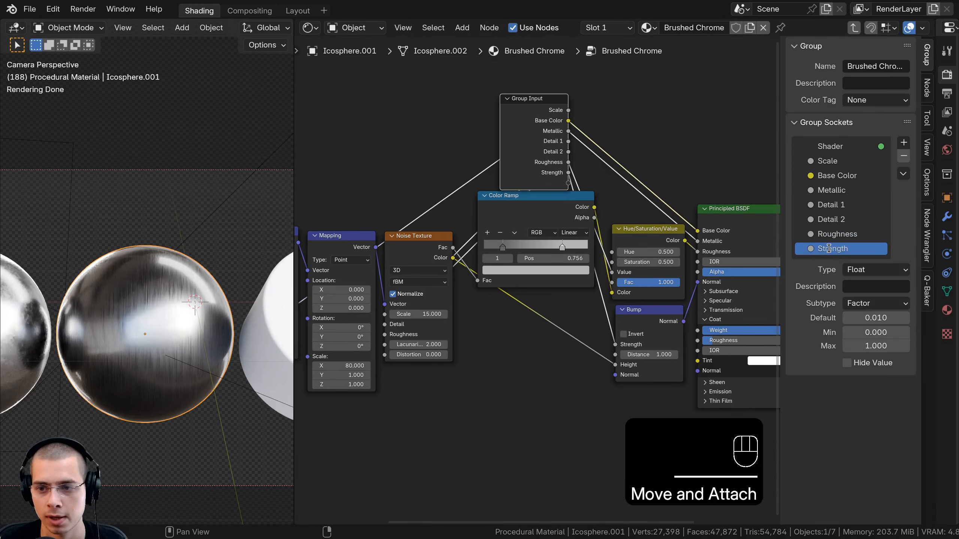
pyautogui.write('Bump')
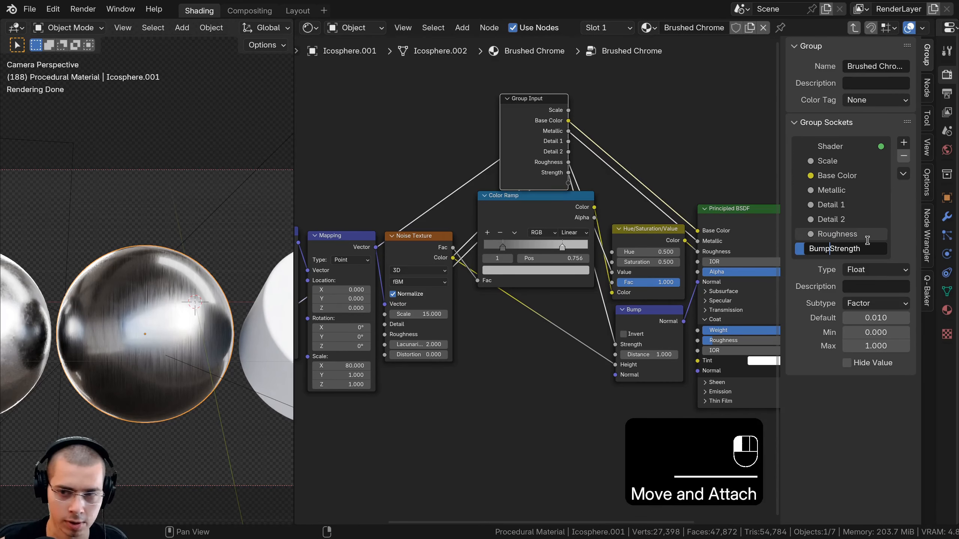
pyautogui.press('Return')
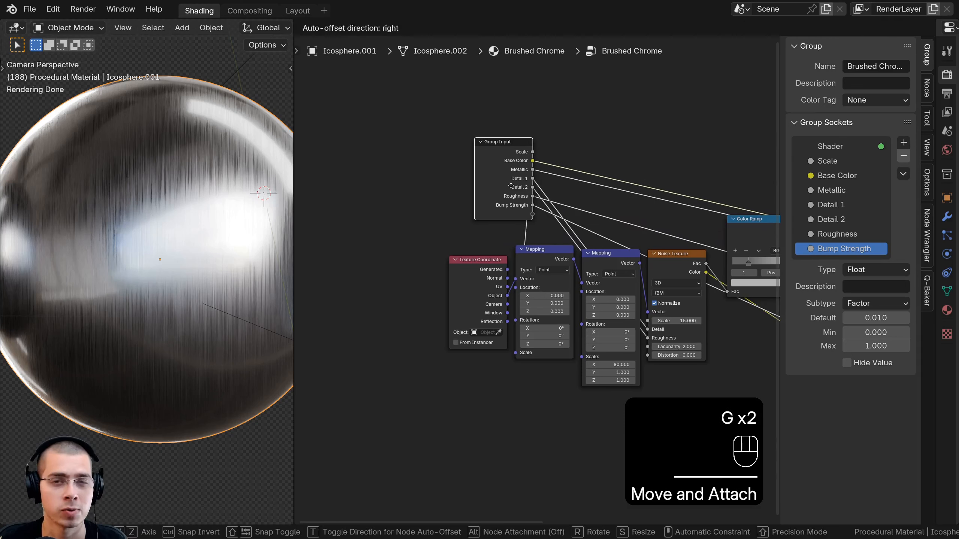
# Move the Group Input node above the Texture Coordinate node and expose the first Mapping node's Rotation on it
pyautogui.click(506, 188)
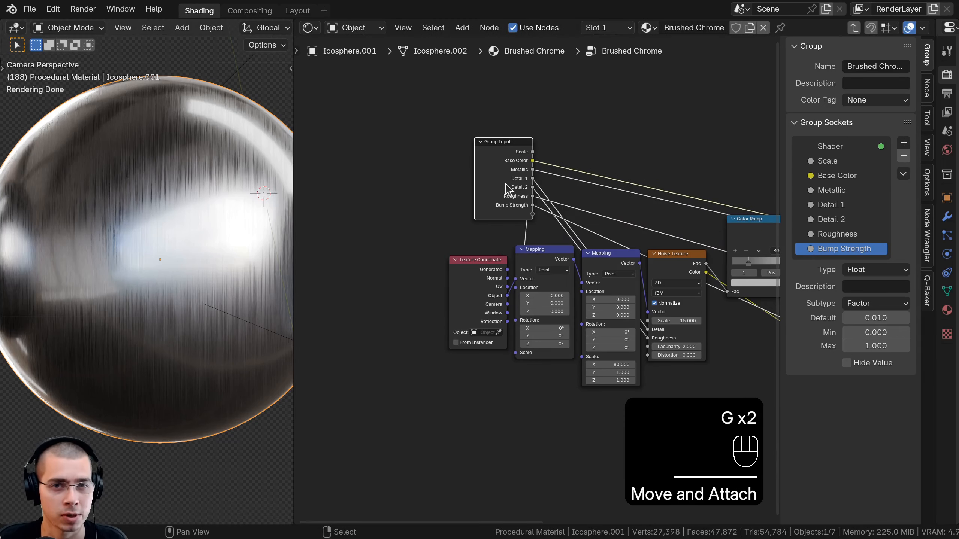
pyautogui.press('g')
pyautogui.click(452, 211)
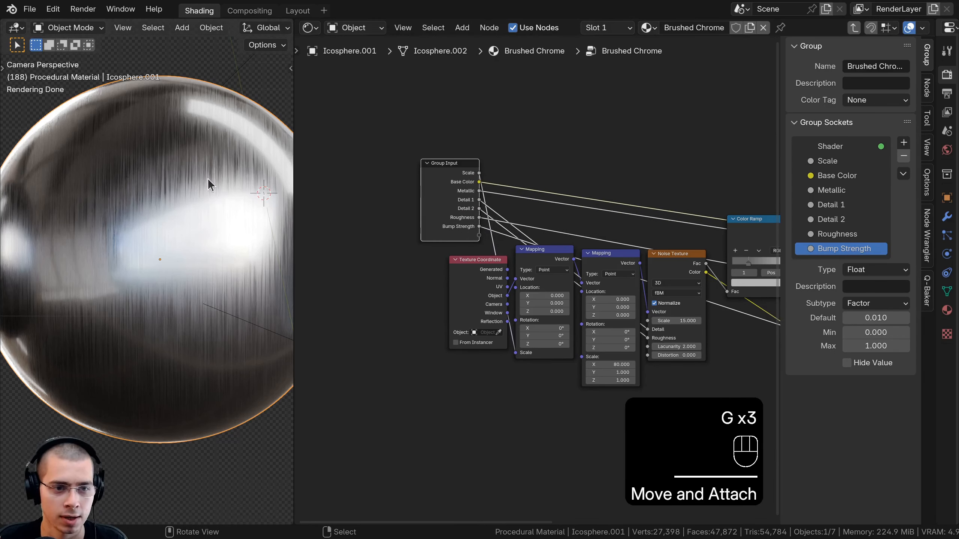
pyautogui.scroll(2, 162, 103)
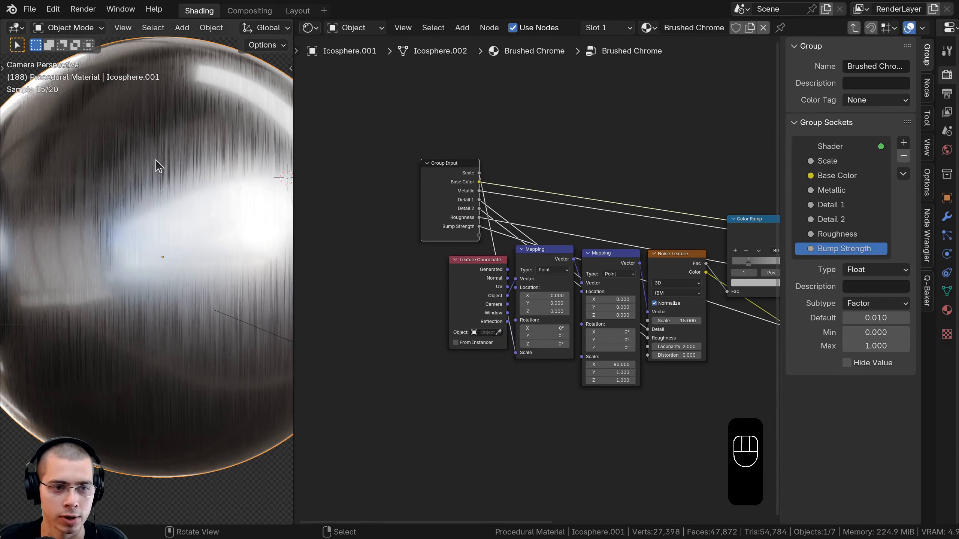
pyautogui.moveTo(436, 215); pyautogui.dragTo(435, 215)
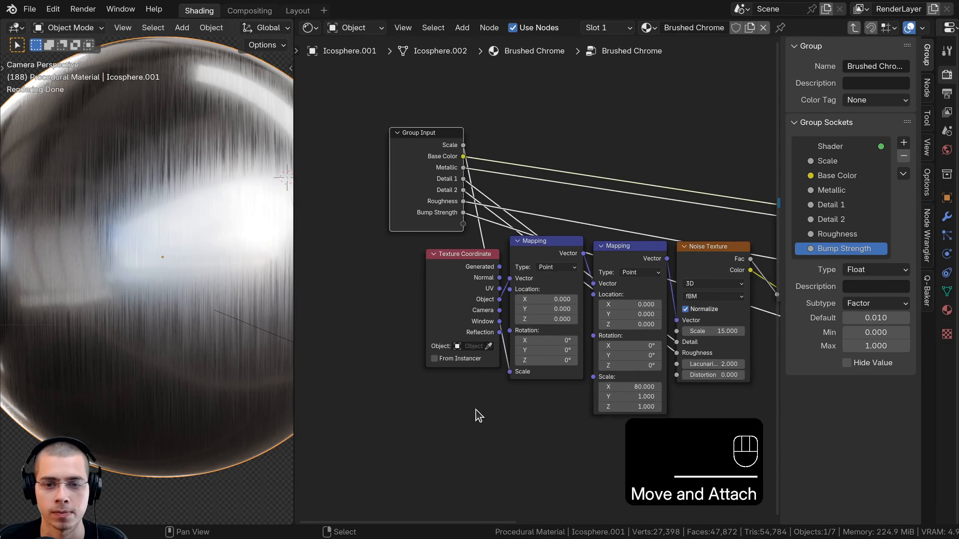
pyautogui.scroll(2, 589, 263)
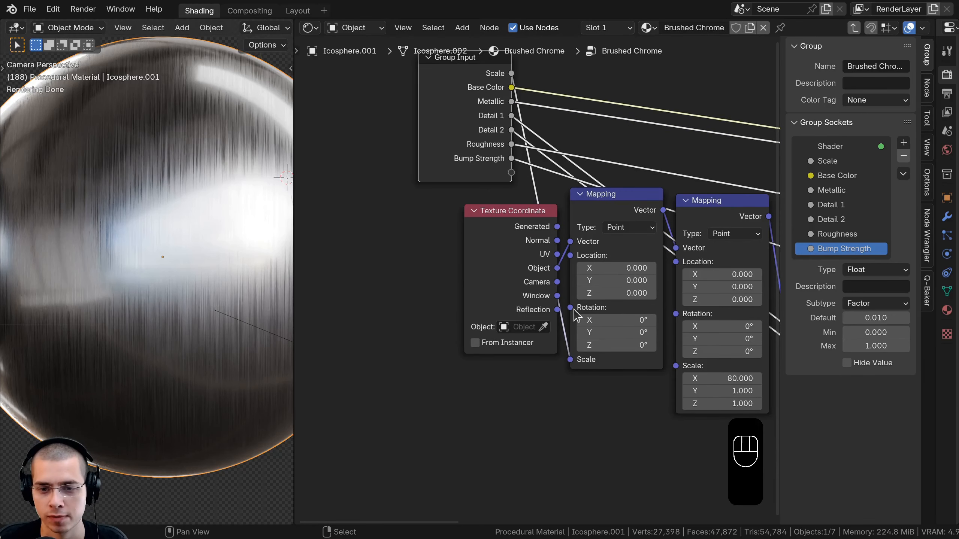
pyautogui.moveTo(574, 311); pyautogui.dragTo(479, 199)
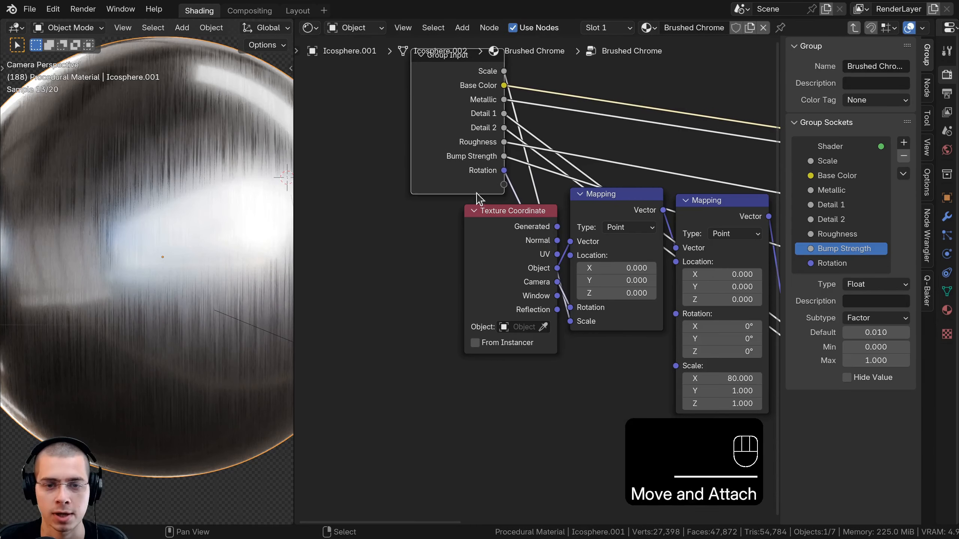
# Check the X, Y and Z Rotation inputs on the Brushed Chrome node outside the group, and return inside it
pyautogui.press('Tab')
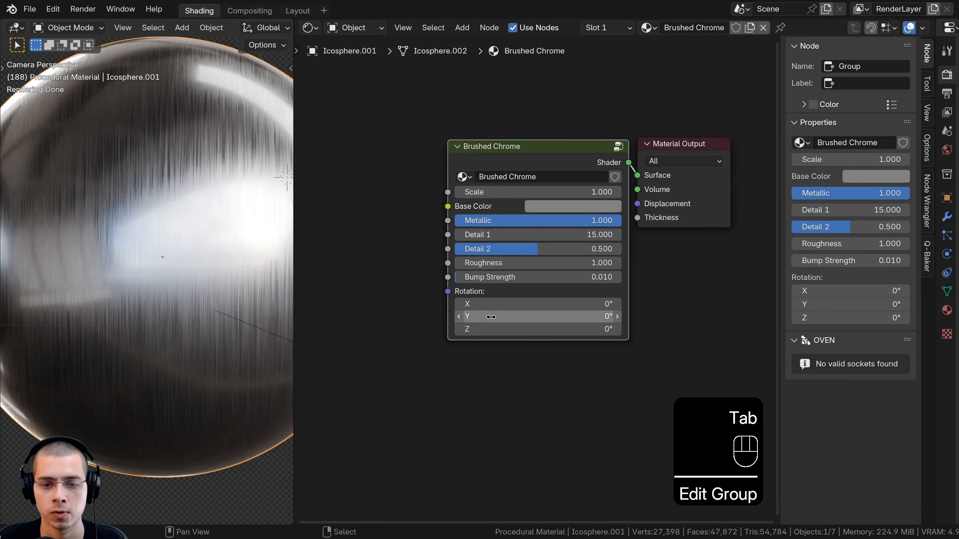
pyautogui.moveTo(528, 316)
pyautogui.mouseDown()
pyautogui.moveTo(547, 316)
pyautogui.moveTo(494, 304)
pyautogui.moveTo(507, 304)
pyautogui.moveTo(503, 331)
pyautogui.mouseUp()
pyautogui.rightClick(524, 317)
pyautogui.rightClick(507, 305)
pyautogui.rightClick(503, 331)
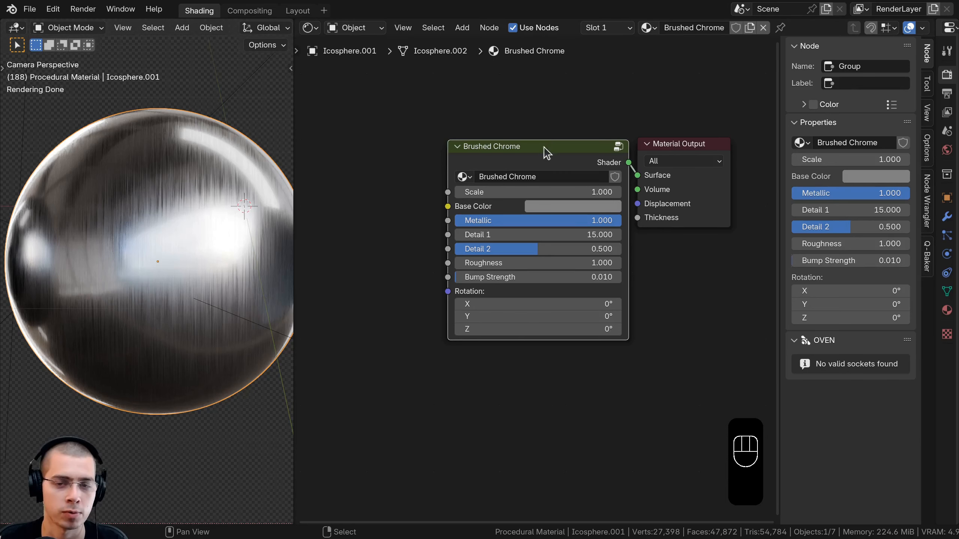
pyautogui.moveTo(544, 146); pyautogui.dragTo(540, 151)
pyautogui.press('Tab')
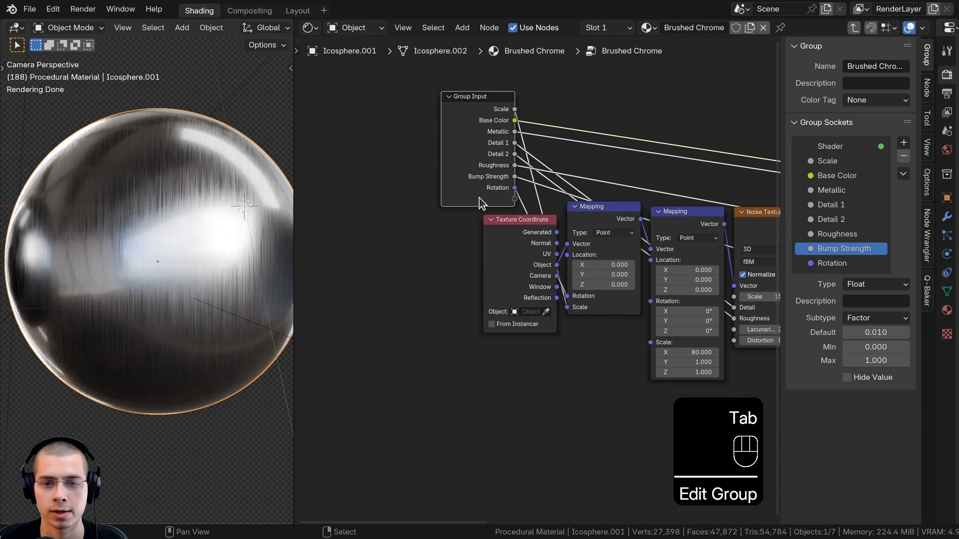
# Move the Group Input node below the Color Ramp, next to the Bump node
pyautogui.click(534, 232)
pyautogui.press('g')
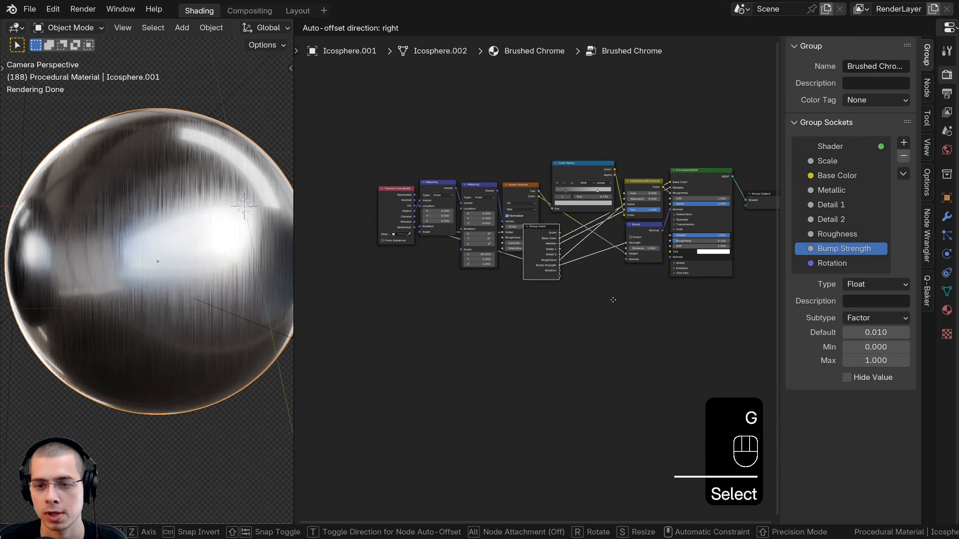
pyautogui.click(548, 294)
pyautogui.scroll(8, 538, 306)
pyautogui.moveTo(548, 294); pyautogui.dragTo(436, 287, button='middle')
pyautogui.press('g')
pyautogui.click(507, 289)
# Expose the Principled BSDF's Coat Weight, Coat Roughness and Coat Tint on the Group Input
pyautogui.moveTo(586, 193); pyautogui.dragTo(551, 231)
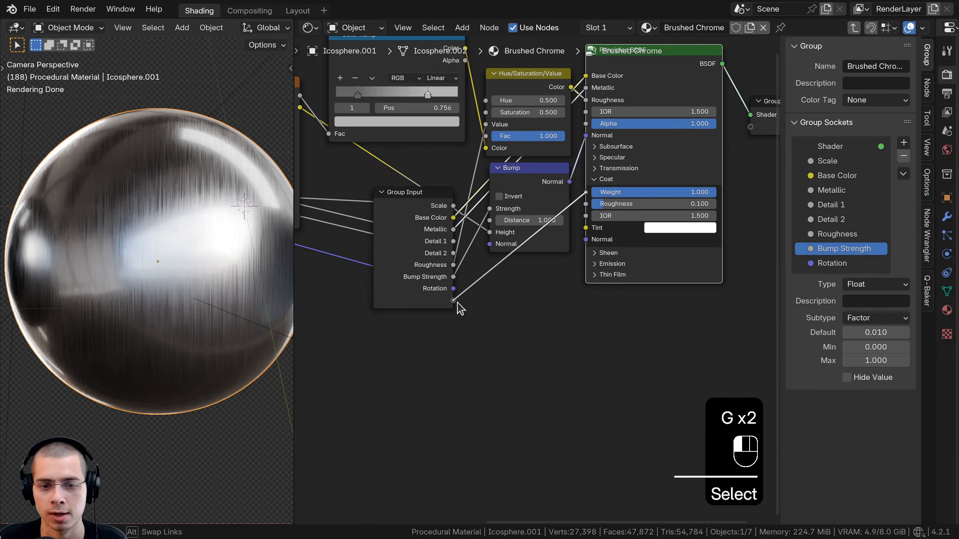
pyautogui.moveTo(458, 308); pyautogui.dragTo(457, 305)
pyautogui.moveTo(586, 205); pyautogui.dragTo(576, 222)
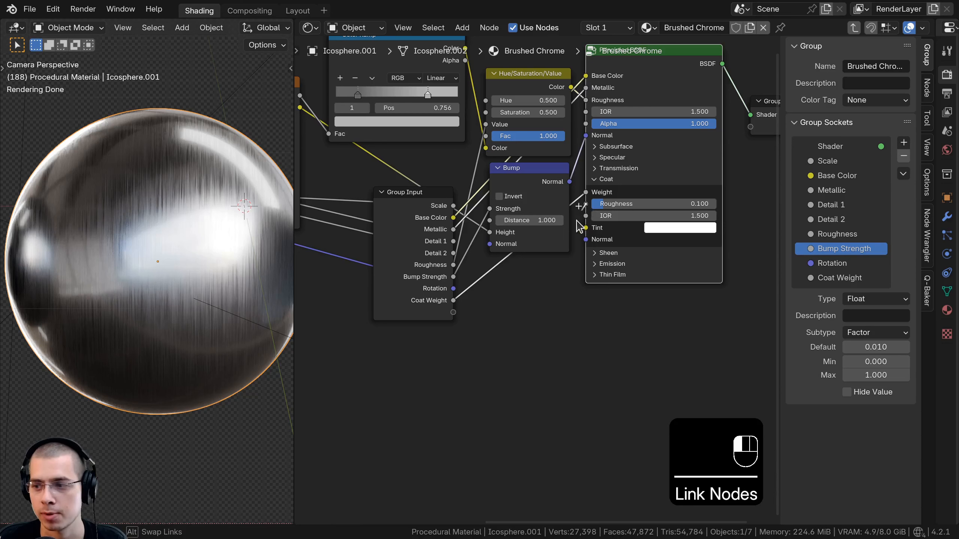
pyautogui.moveTo(451, 313); pyautogui.dragTo(457, 312)
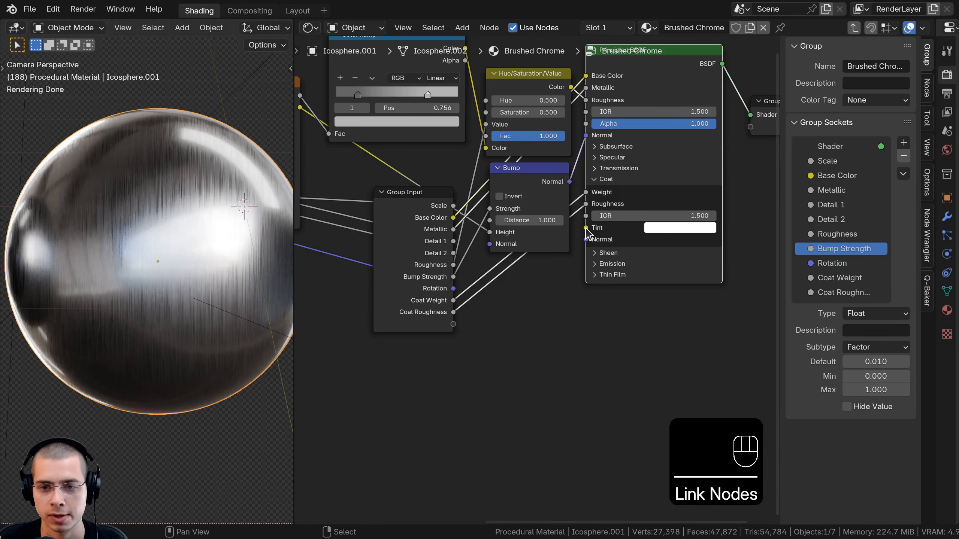
pyautogui.moveTo(586, 228); pyautogui.dragTo(454, 325)
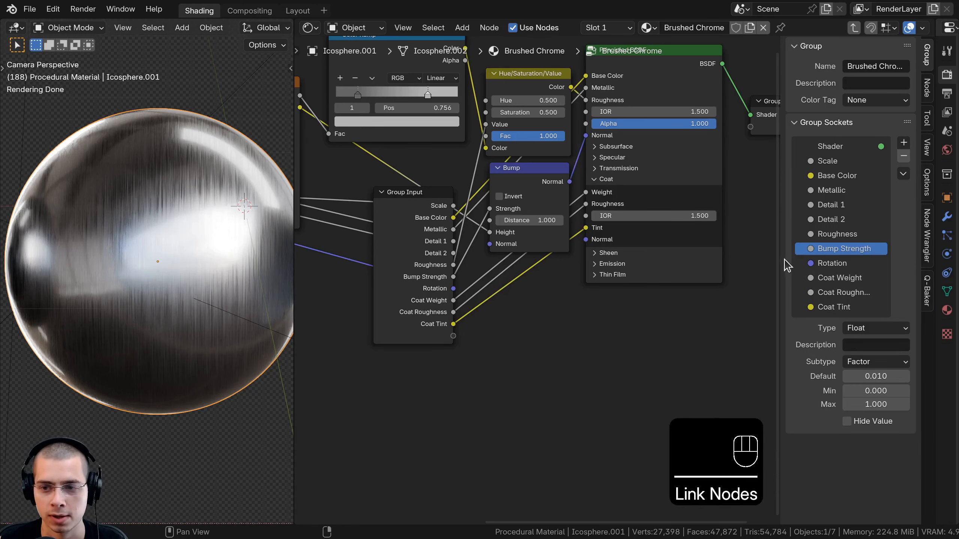
# Widen the sidebar and rename the three coat inputs to Clear Coat Weight, Clear Coat Roughness and Clear Coat Tint
pyautogui.moveTo(780, 253); pyautogui.dragTo(717, 254)
pyautogui.doubleClick(747, 279)
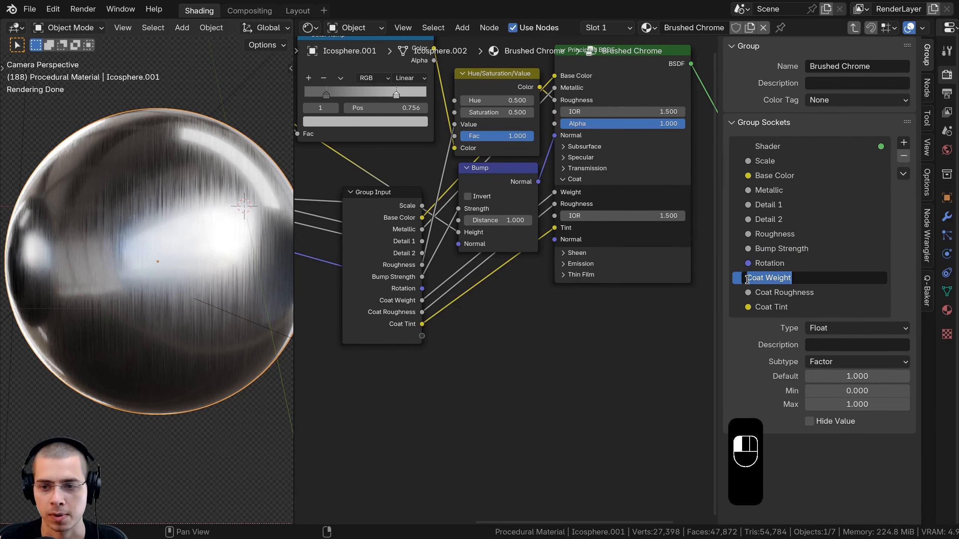
pyautogui.write('Cla')
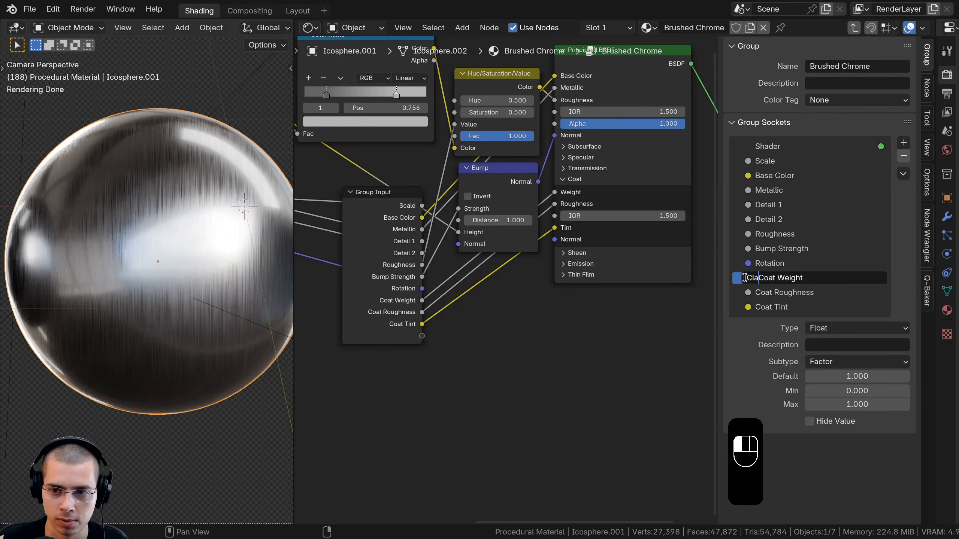
pyautogui.press('BackSpace')
pyautogui.write('ear')
pyautogui.press('Return')
pyautogui.doubleClick(739, 293)
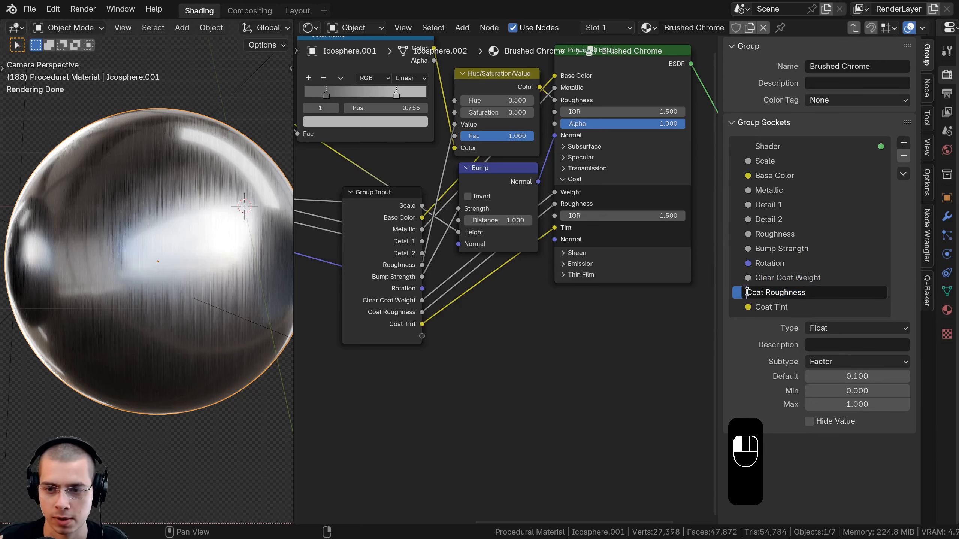
pyautogui.write('Clear')
pyautogui.press('Return')
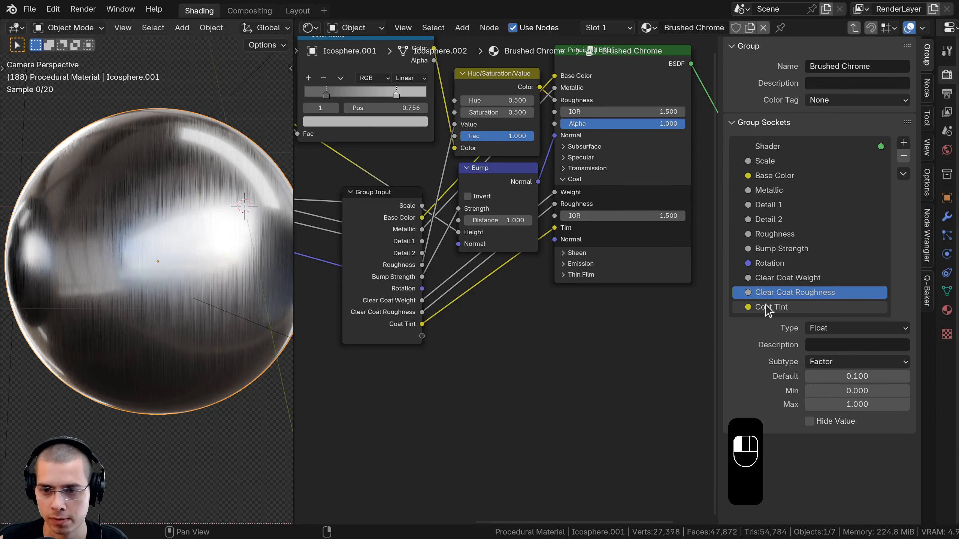
pyautogui.doubleClick(749, 308)
pyautogui.write('Clear')
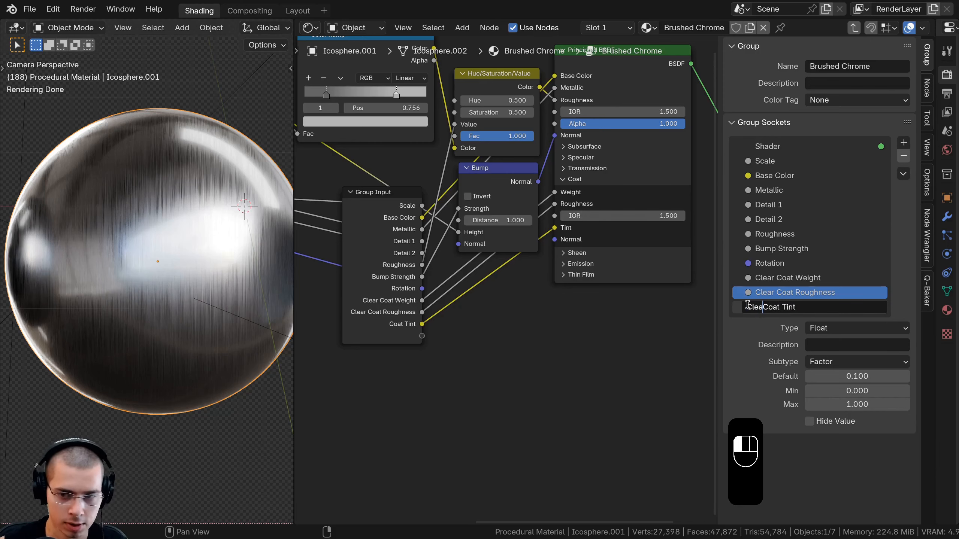
pyautogui.press('Return')
# Hide the sidebar and move the Group Input node to the start of the node chain, before the Texture Coordinate node
pyautogui.scroll(-1, 387, 293)
pyautogui.scroll(-3, 386, 293)
pyautogui.moveTo(423, 296); pyautogui.dragTo(582, 306, button='middle')
pyautogui.click(597, 295)
pyautogui.press('n')
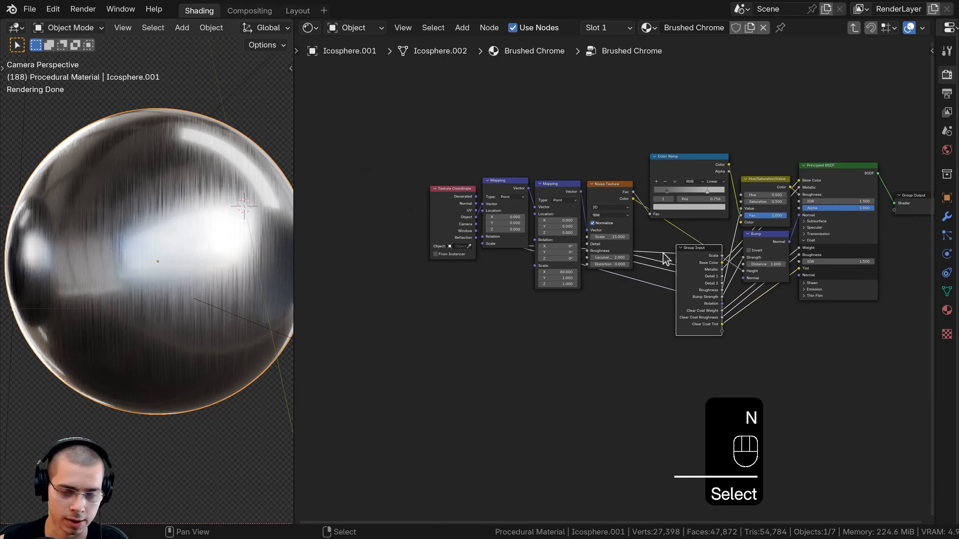
pyautogui.scroll(-3, 666, 261)
pyautogui.moveTo(670, 267); pyautogui.dragTo(742, 292, button='middle')
pyautogui.scroll(3, 790, 315)
pyautogui.moveTo(793, 315); pyautogui.dragTo(764, 318, button='middle')
pyautogui.press('g')
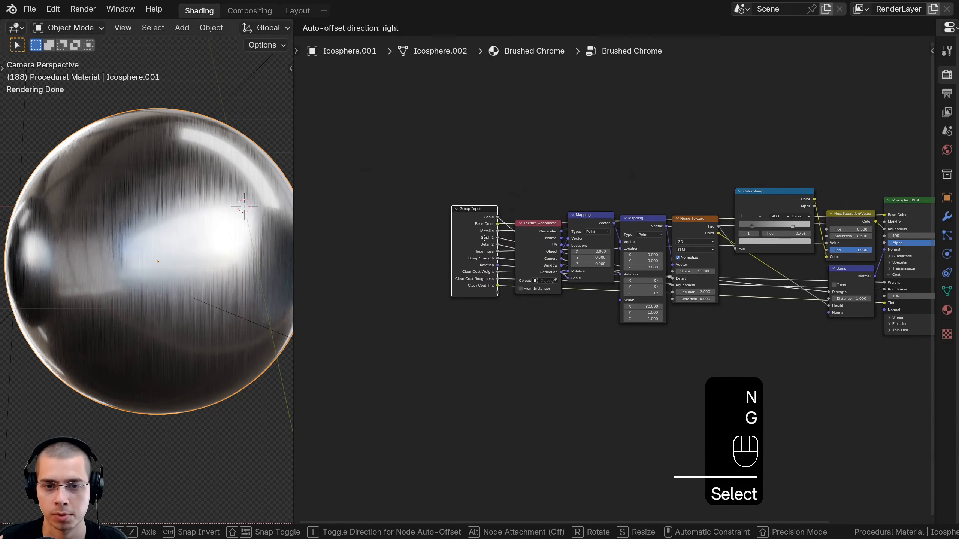
pyautogui.click(493, 248)
# Leave the group and raise the Brushed Chrome node's Scale to 2.2
pyautogui.moveTo(747, 251); pyautogui.dragTo(549, 254, button='middle')
pyautogui.press('Tab')
pyautogui.scroll(4, 607, 235)
pyautogui.press('a')
pyautogui.scroll(1, 532, 260)
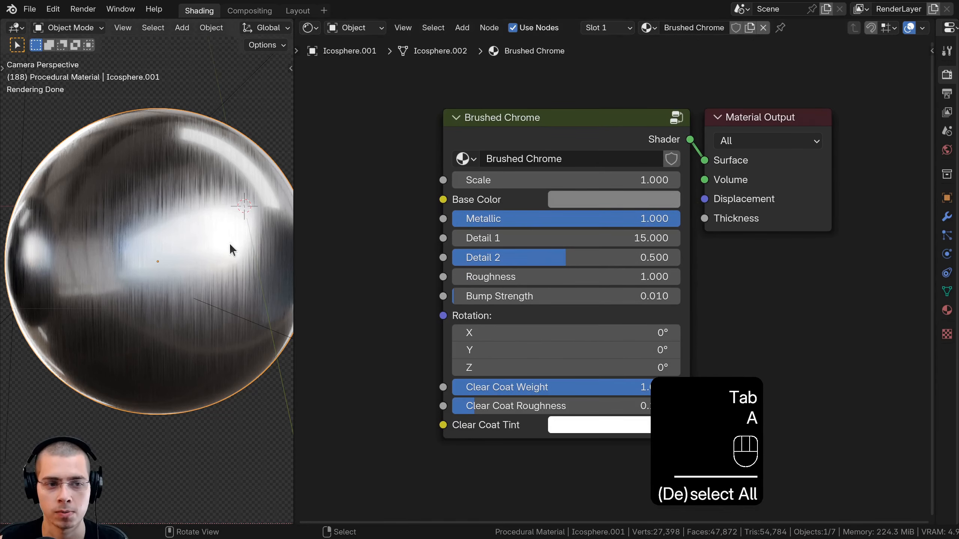
pyautogui.moveTo(498, 181)
pyautogui.mouseDown()
pyautogui.moveTo(559, 181)
pyautogui.moveTo(509, 185)
pyautogui.mouseUp()
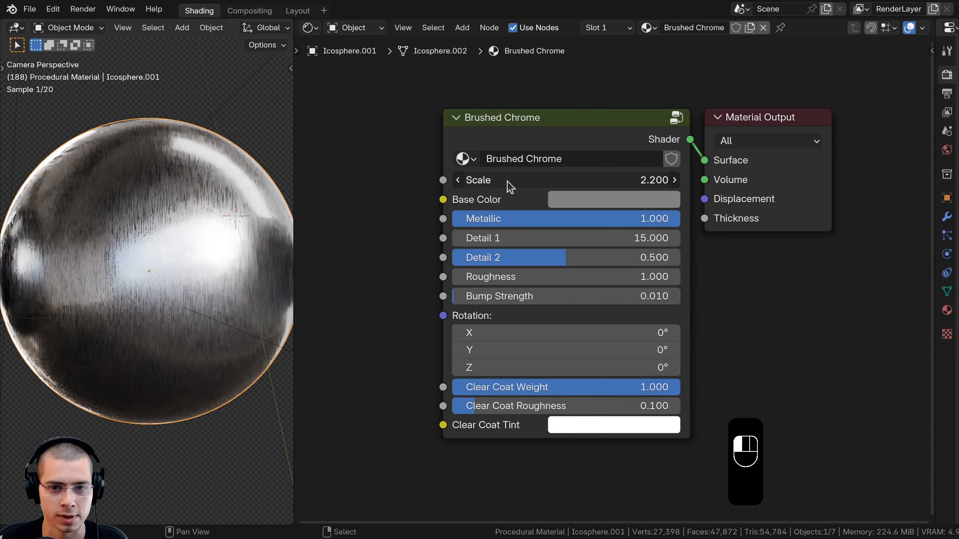
# Cancel the Scale change on the Brushed Chrome node and try out a different Base Color, discarding it again
pyautogui.rightClick(508, 182)
pyautogui.click(573, 198)
pyautogui.moveTo(618, 237); pyautogui.dragTo(618, 279)
pyautogui.rightClick(618, 279)
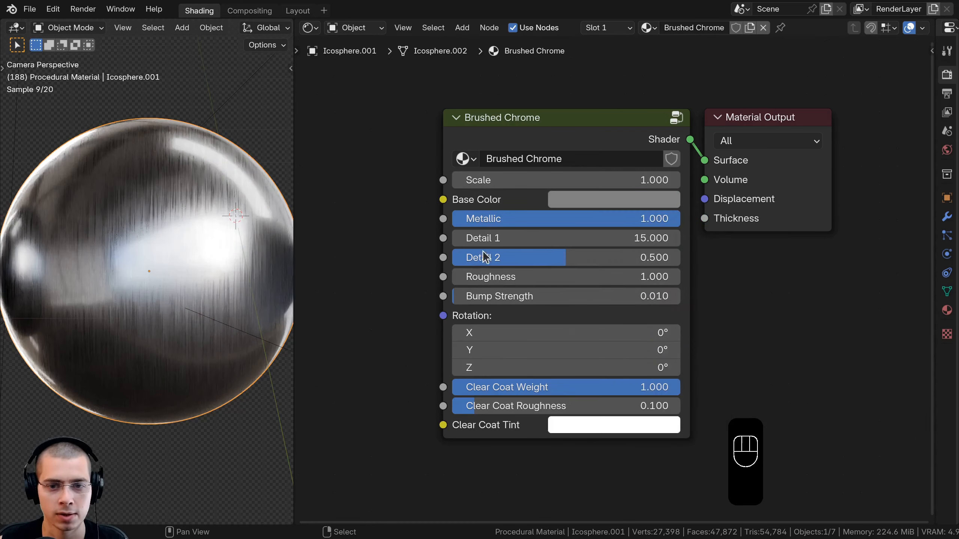
# Try out other Metallic, Detail 1, Detail 2 and Roughness values, taking Roughness up to 2, and discard each change
pyautogui.moveTo(528, 221); pyautogui.dragTo(507, 221)
pyautogui.rightClick(508, 221)
pyautogui.moveTo(561, 236); pyautogui.dragTo(457, 258)
pyautogui.rightClick(495, 237)
pyautogui.rightClick(457, 258)
pyautogui.moveTo(515, 279); pyautogui.dragTo(563, 279)
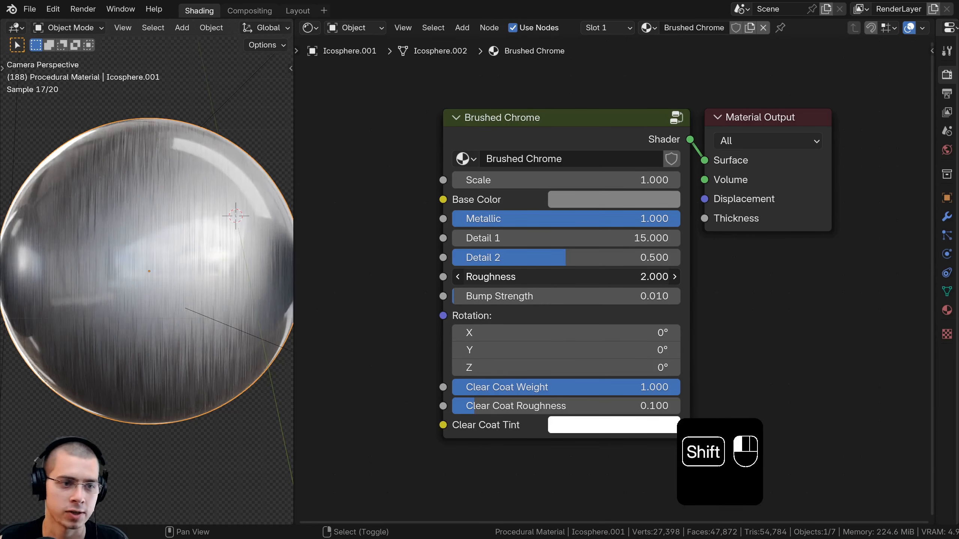
pyautogui.rightClick(537, 277)
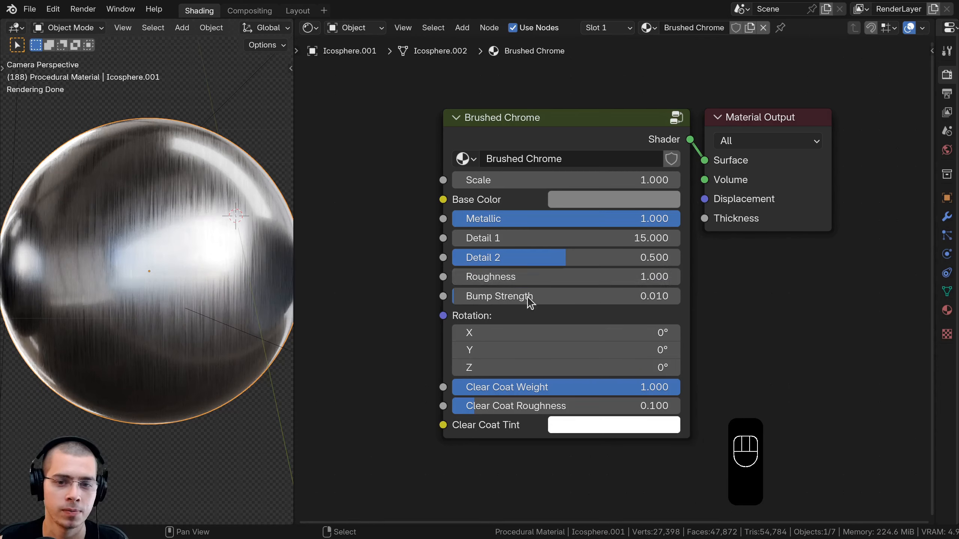
# Try out other Bump Strength, Y Rotation and Clear Coat Weight values on the Brushed Chrome node, discarding each change
pyautogui.moveTo(529, 298); pyautogui.dragTo(552, 298)
pyautogui.rightClick(553, 298)
pyautogui.moveTo(521, 351); pyautogui.dragTo(545, 350)
pyautogui.rightClick(545, 350)
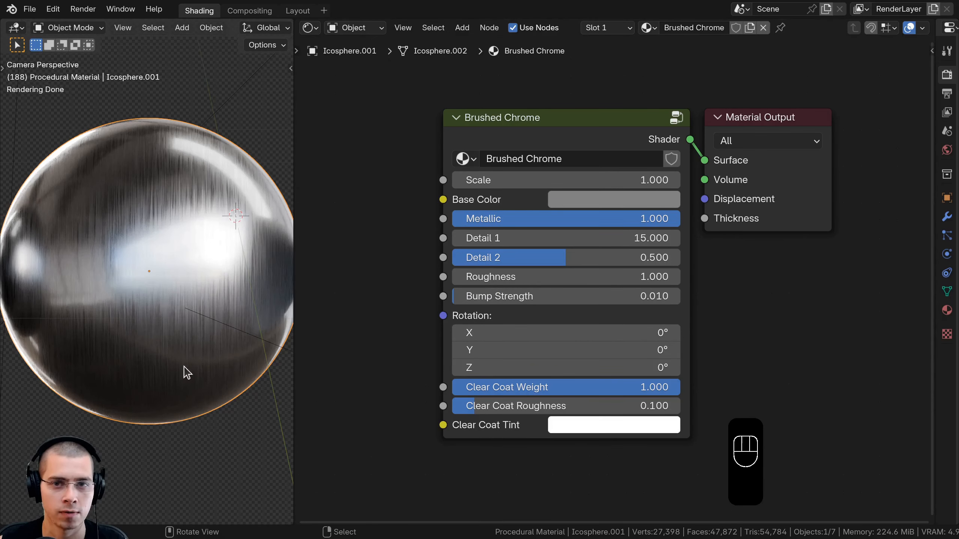
pyautogui.moveTo(557, 390); pyautogui.dragTo(530, 389)
pyautogui.rightClick(530, 389)
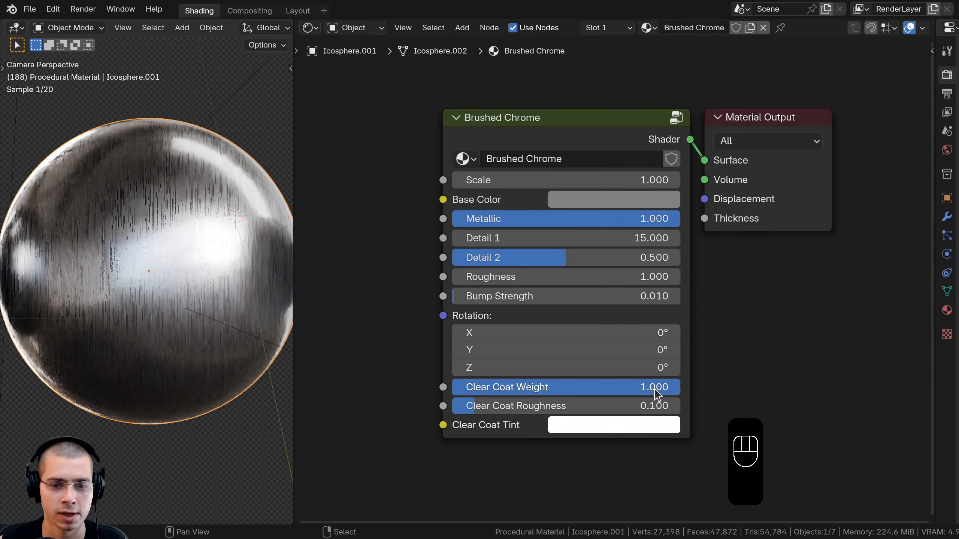
# Try out other Clear Coat Roughness values and a coloured Clear Coat Tint, discarding each change
pyautogui.moveTo(655, 406); pyautogui.dragTo(750, 406)
pyautogui.moveTo(571, 406); pyautogui.dragTo(646, 407)
pyautogui.rightClick(646, 407)
pyautogui.click(641, 424)
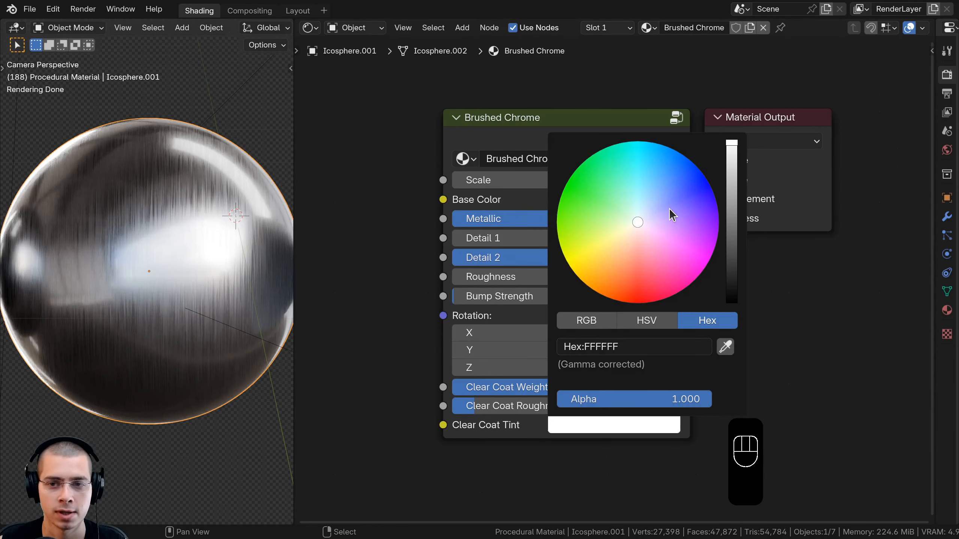
pyautogui.moveTo(669, 210); pyautogui.dragTo(652, 274)
pyautogui.rightClick(652, 274)
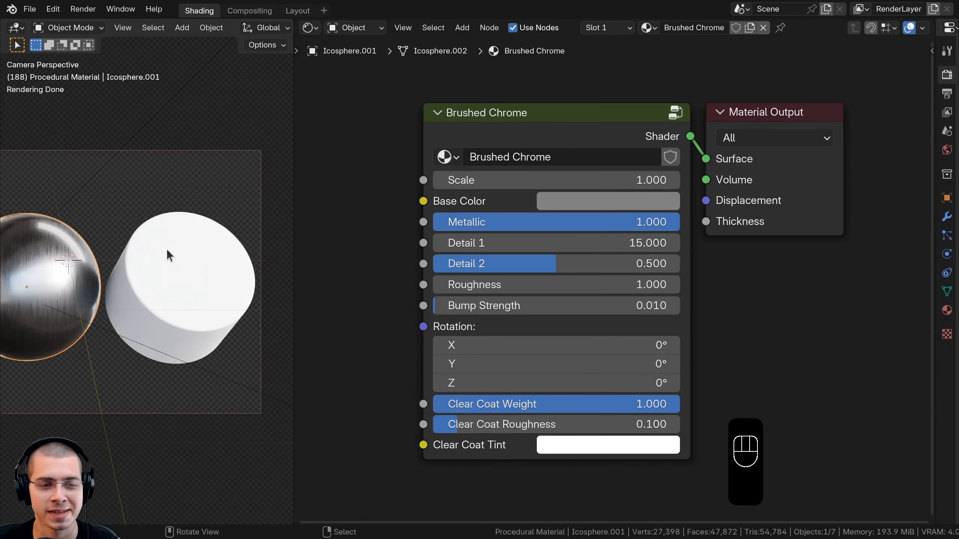
# Select the blank white cylinder and give it a new material named Anisotropic Metal
pyautogui.click(167, 249)
pyautogui.scroll(5, 120, 261)
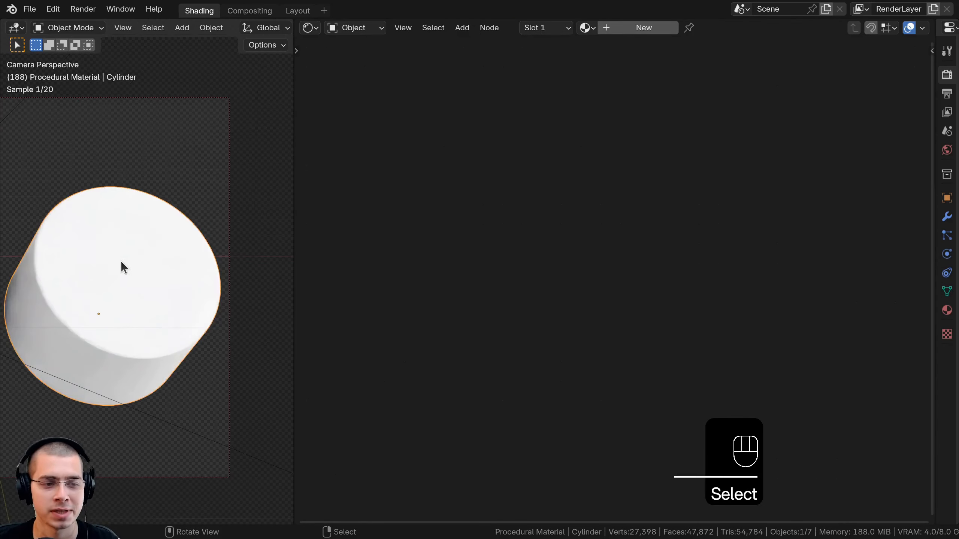
pyautogui.click(650, 32)
pyautogui.moveTo(550, 177); pyautogui.dragTo(800, 214, button='middle')
pyautogui.scroll(-1, 799, 214)
pyautogui.doubleClick(679, 29)
pyautogui.write('Anisotropic Metal')
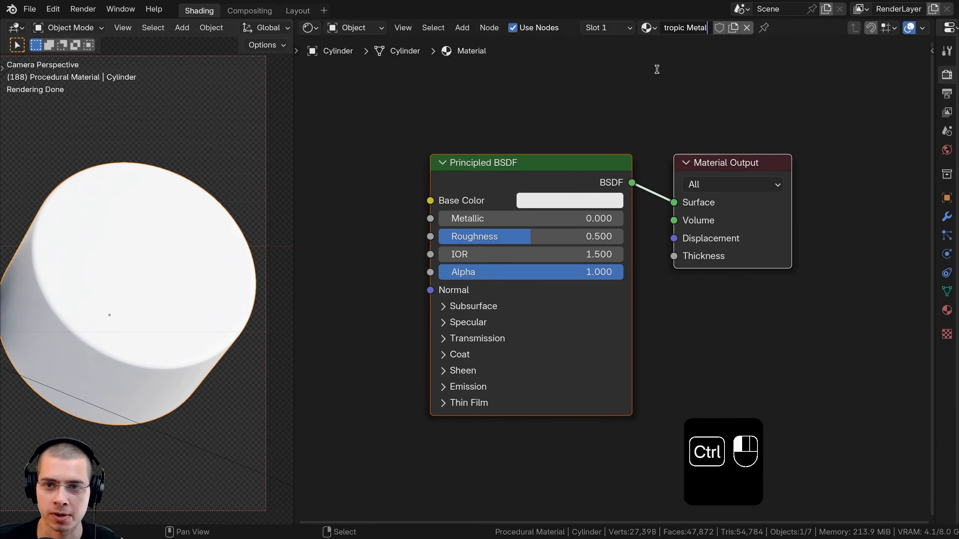
pyautogui.click(662, 69)
# Add a Noise Texture node in front of the Principled BSDF, leaving space between the two
pyautogui.moveTo(636, 132); pyautogui.dragTo(682, 142, button='middle')
pyautogui.scroll(-2, 681, 142)
pyautogui.press('a')
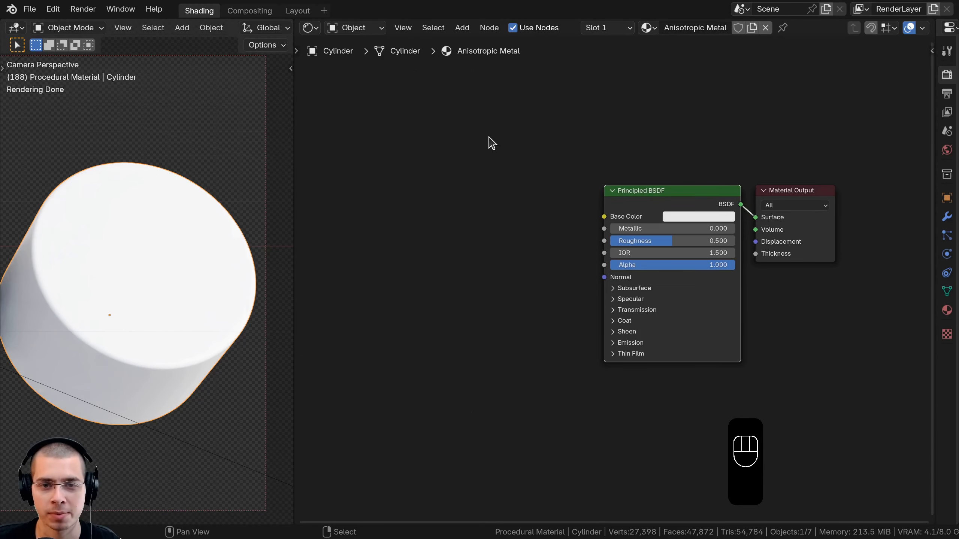
pyautogui.hotkey('shift', 'a')
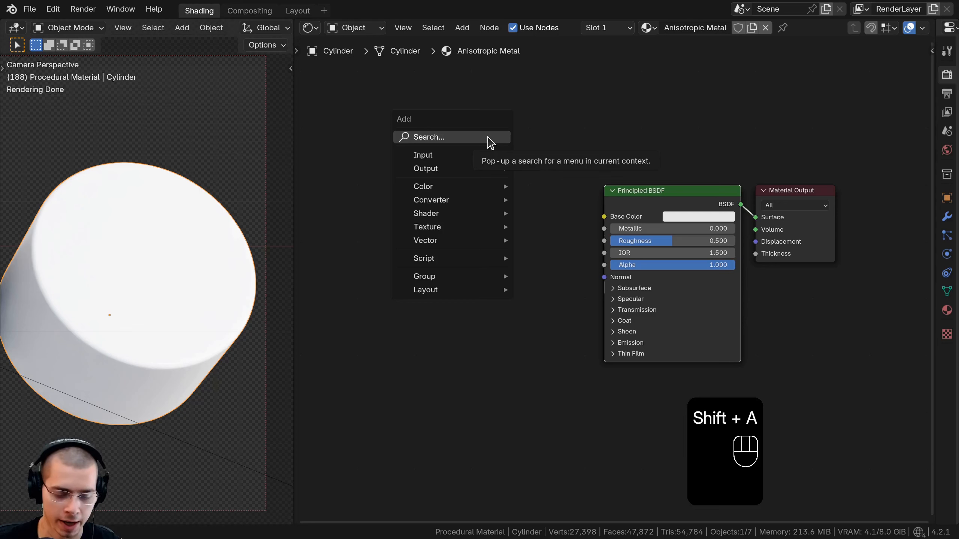
pyautogui.write('noise')
pyautogui.press('Return')
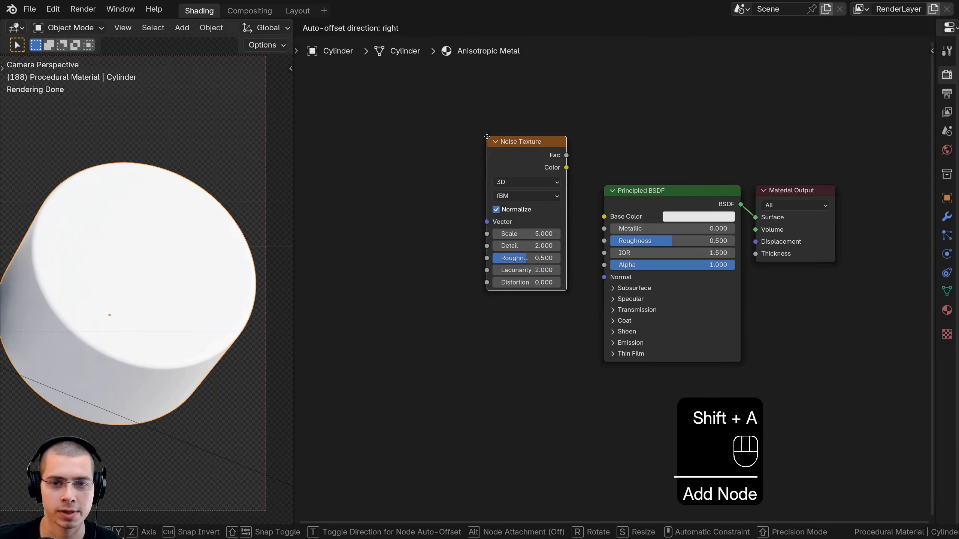
pyautogui.click(402, 186)
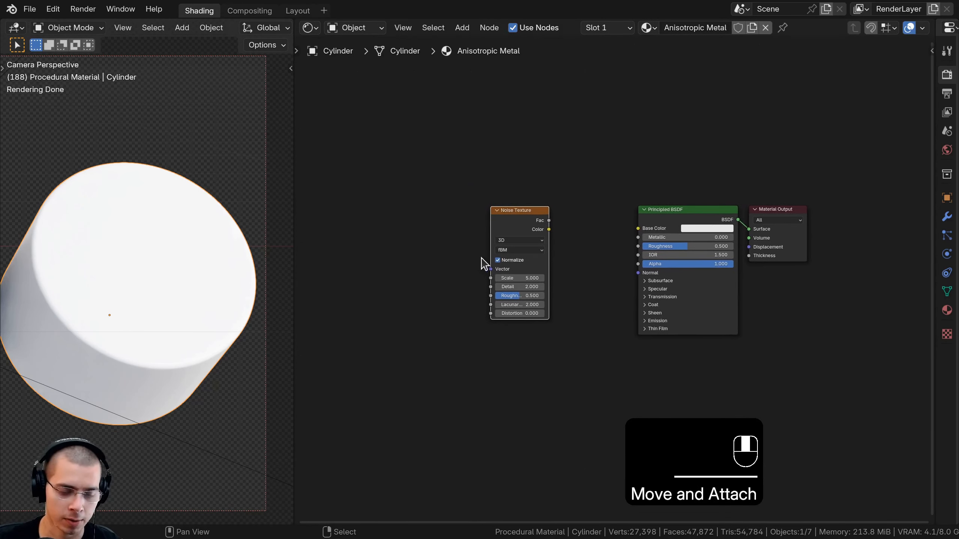
# Add Texture Coordinate and Mapping nodes to the Noise Texture, feed Mapping from the Object output, and move both farther from the noise
pyautogui.hotkey('ctrl', 't')
pyautogui.press('a')
pyautogui.scroll(1, 521, 241)
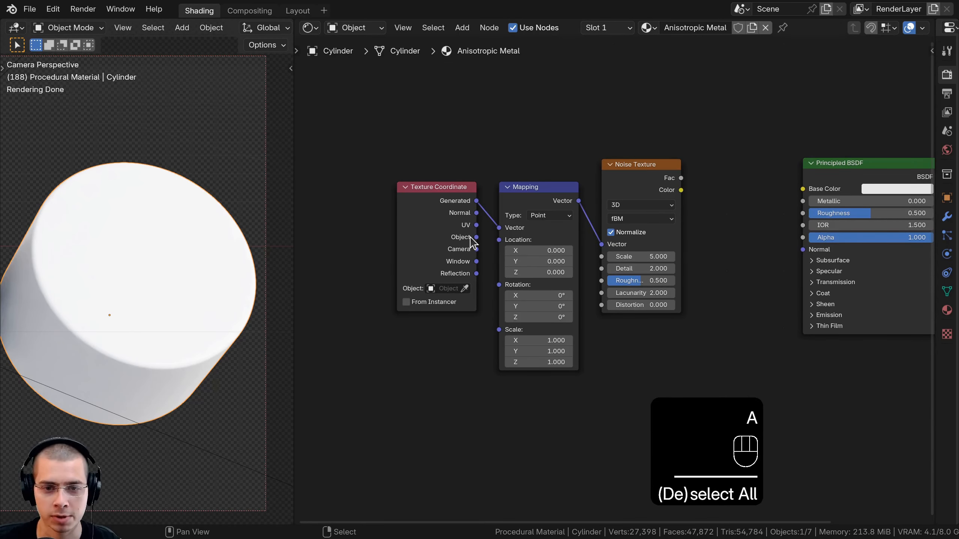
pyautogui.moveTo(476, 237); pyautogui.dragTo(497, 229)
pyautogui.moveTo(468, 216); pyautogui.dragTo(478, 219)
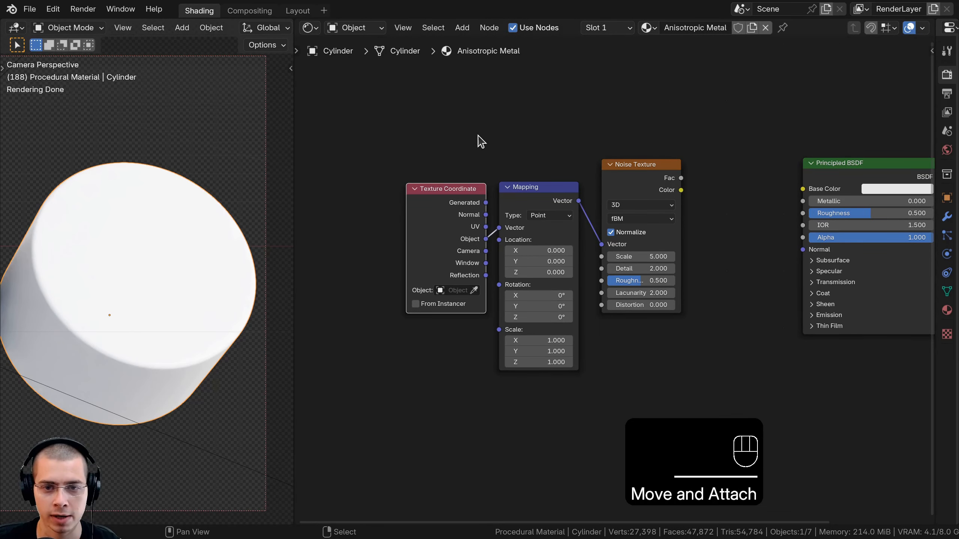
pyautogui.moveTo(478, 136); pyautogui.dragTo(560, 251)
pyautogui.press('g')
pyautogui.click(401, 262)
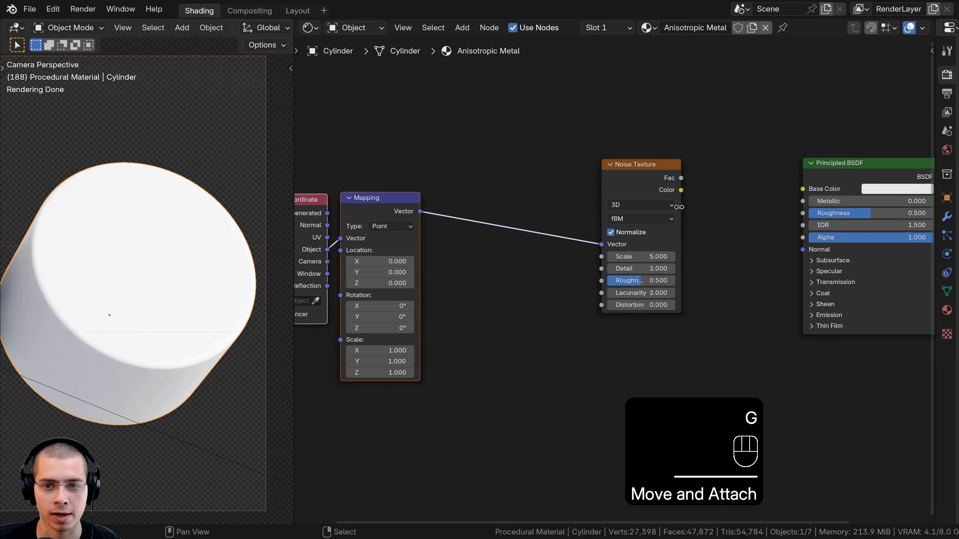
# Preview the Noise Texture on the cylinder and set its Scale to 500
pyautogui.scroll(-2, 678, 206)
pyautogui.press('a')
pyautogui.keyDown('ctrl'); pyautogui.keyDown('shift'); pyautogui.click(625, 273); pyautogui.keyUp('shift'); pyautogui.keyUp('ctrl')
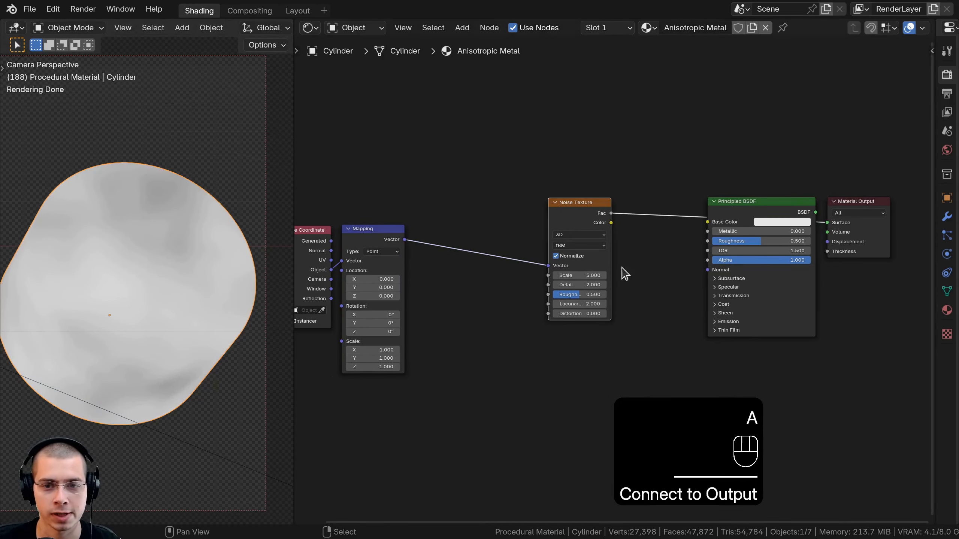
pyautogui.scroll(3, 625, 273)
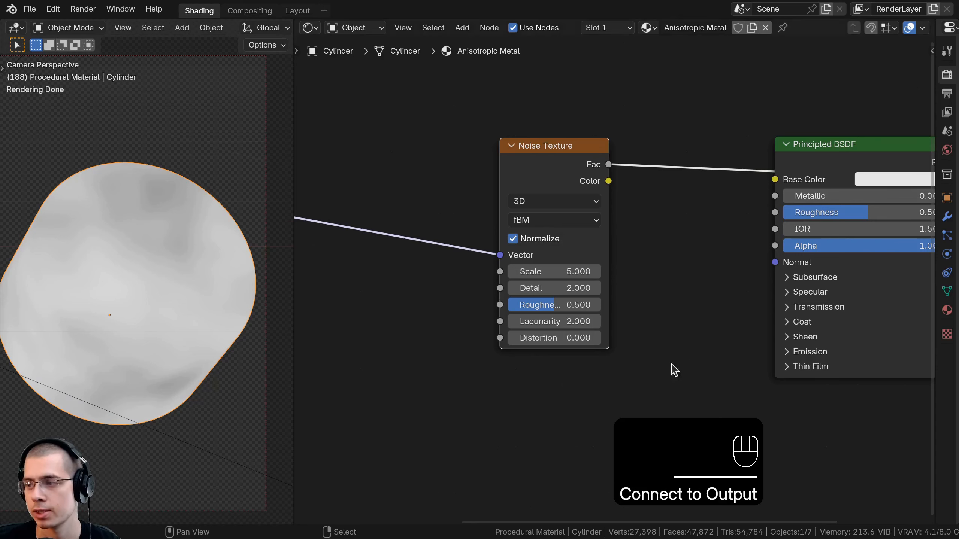
pyautogui.click(552, 272)
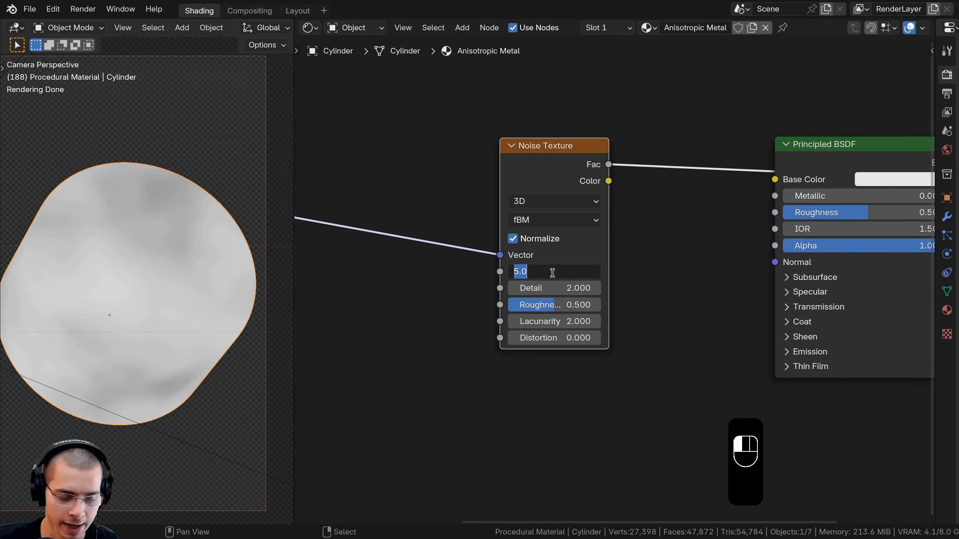
pyautogui.write('500')
pyautogui.press('Return')
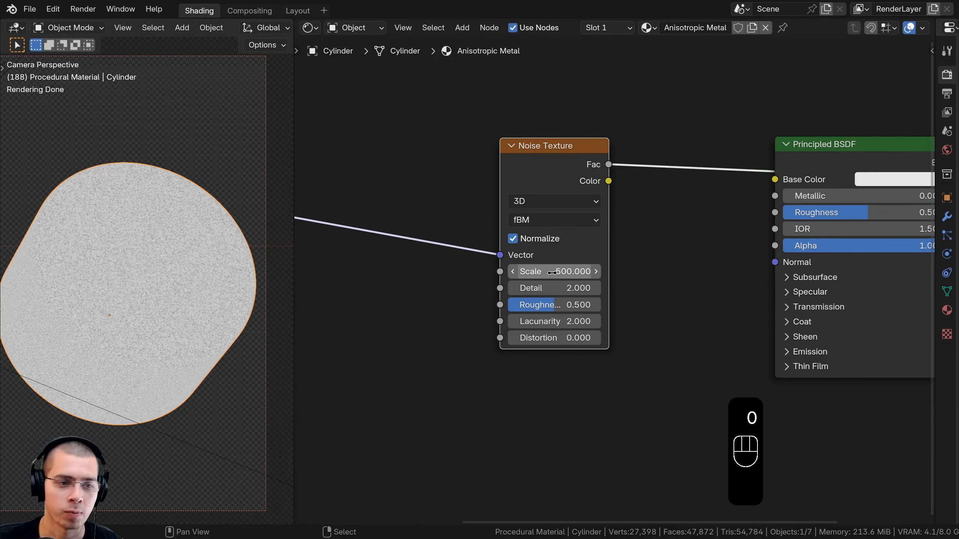
# Set the Noise Texture's Detail to 15 and save the file
pyautogui.scroll(5, 159, 202)
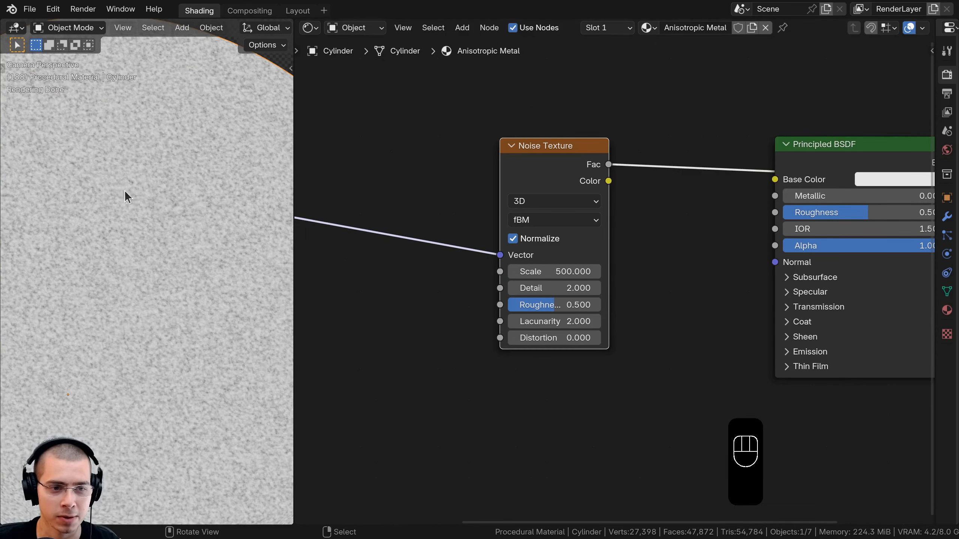
pyautogui.scroll(-4, 151, 251)
pyautogui.moveTo(563, 155); pyautogui.dragTo(570, 154)
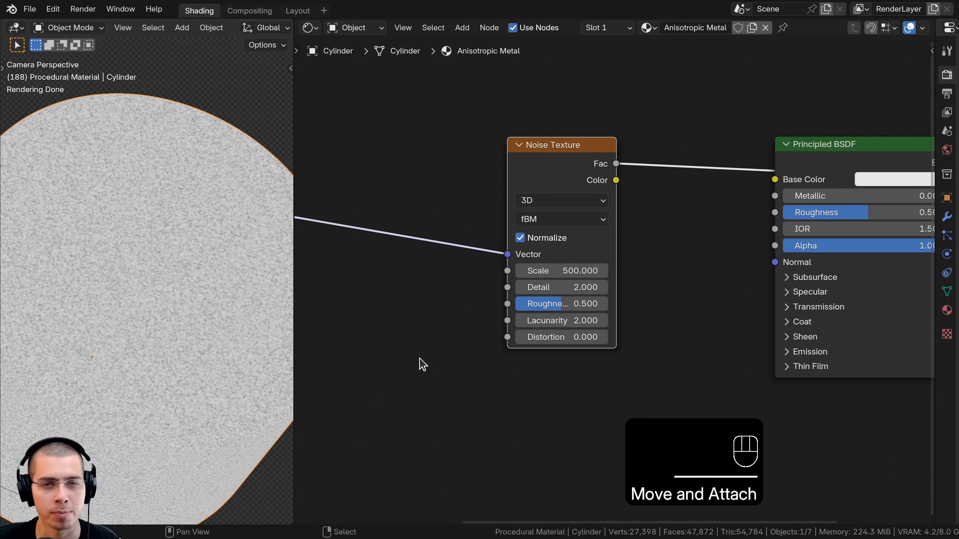
pyautogui.moveTo(522, 341); pyautogui.dragTo(518, 333, button='middle')
pyautogui.moveTo(546, 281); pyautogui.dragTo(612, 281)
pyautogui.scroll(-2, 607, 264)
pyautogui.moveTo(607, 262); pyautogui.dragTo(649, 250, button='middle')
pyautogui.scroll(-1, 636, 249)
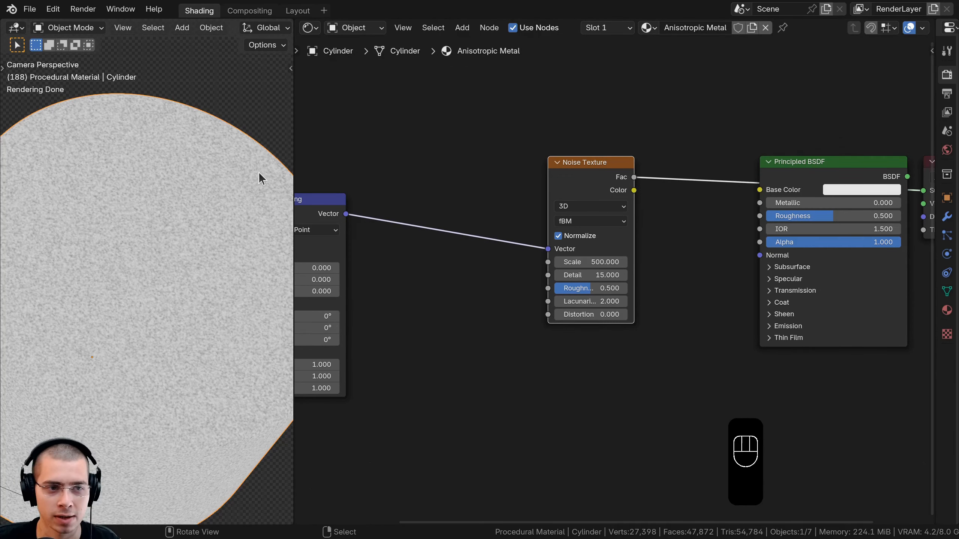
pyautogui.scroll(-1, 345, 277)
pyautogui.moveTo(344, 278); pyautogui.dragTo(458, 285, button='middle')
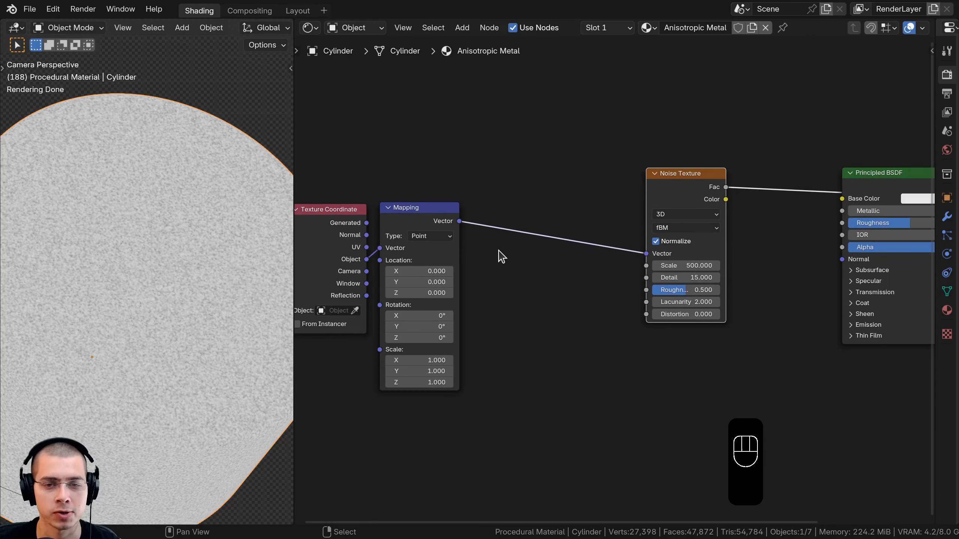
pyautogui.hotkey('ctrl', 's')
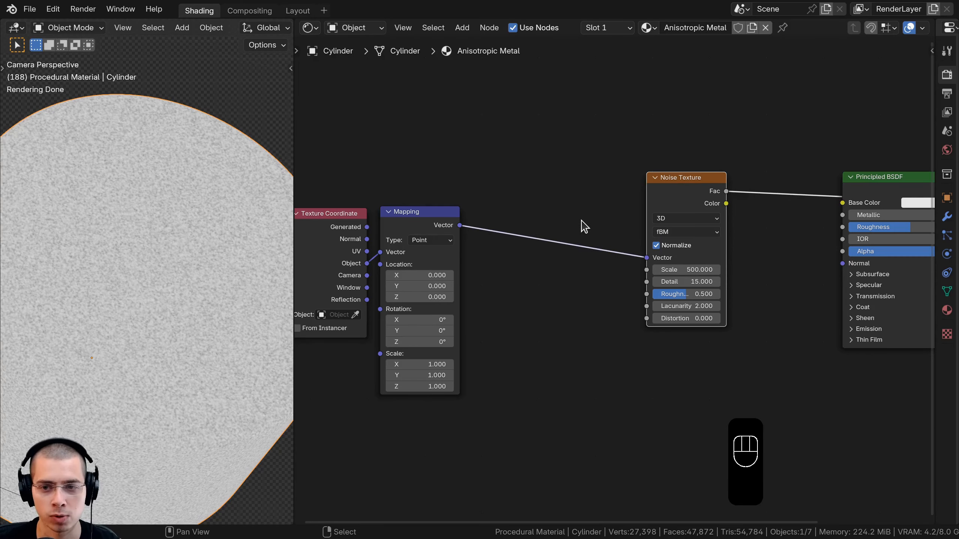
# Nudge the Noise Texture slightly away from Mapping and add a Gradient Texture node between them, above their link
pyautogui.keyDown('shift'); pyautogui.moveTo(684, 183); pyautogui.dragTo(691, 183); pyautogui.keyUp('shift')
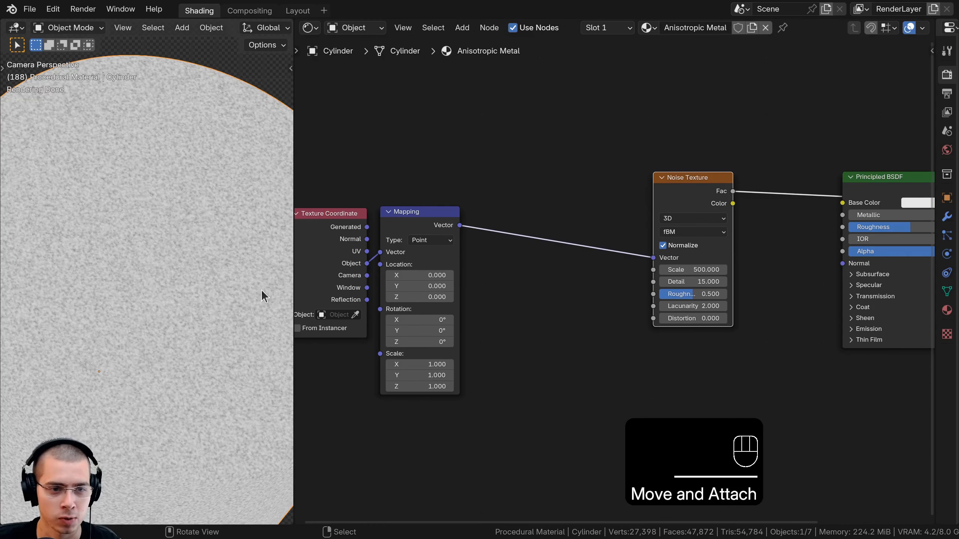
pyautogui.scroll(-1, 206, 277)
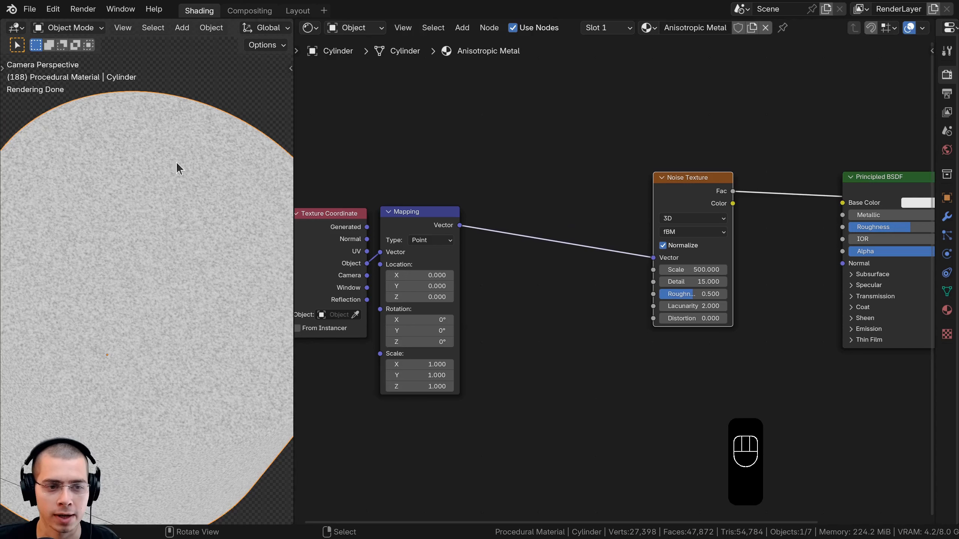
pyautogui.moveTo(579, 278); pyautogui.dragTo(577, 280, button='middle')
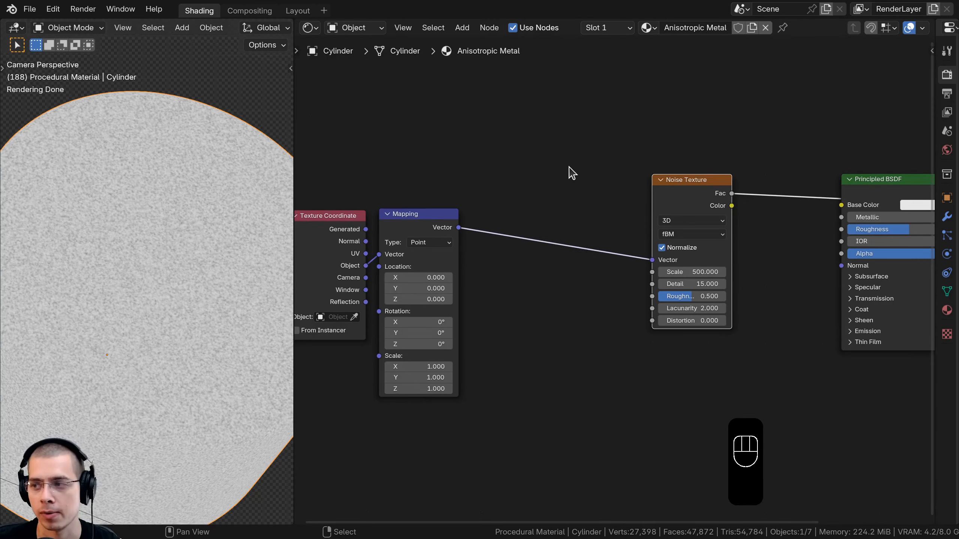
pyautogui.hotkey('shift', 'a')
pyautogui.write('gra')
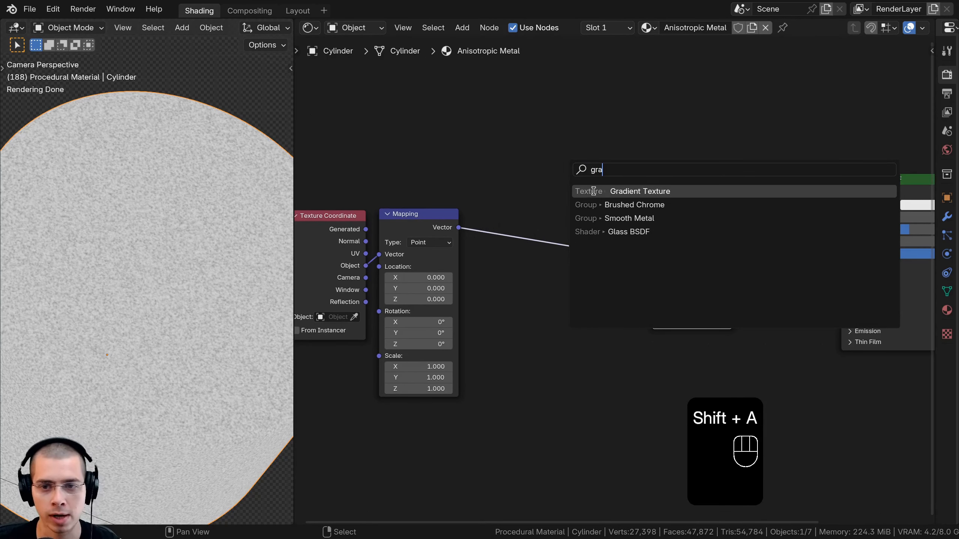
pyautogui.click(594, 191)
pyautogui.click(439, 230)
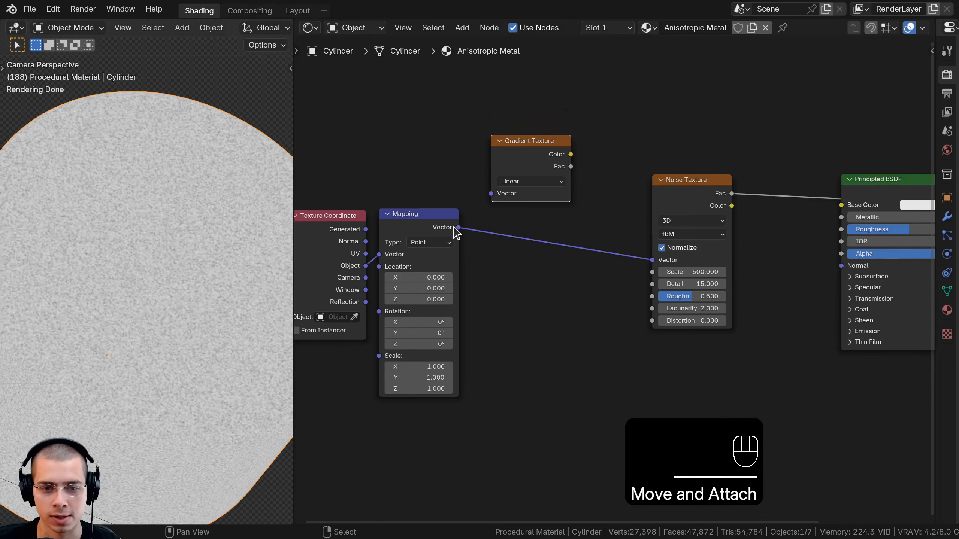
# Connect the Mapping's Vector output to the Gradient Texture, set the node beside Mapping, and preview the gradient on the cylinder
pyautogui.moveTo(458, 228); pyautogui.dragTo(496, 193)
pyautogui.moveTo(524, 154); pyautogui.dragTo(513, 171)
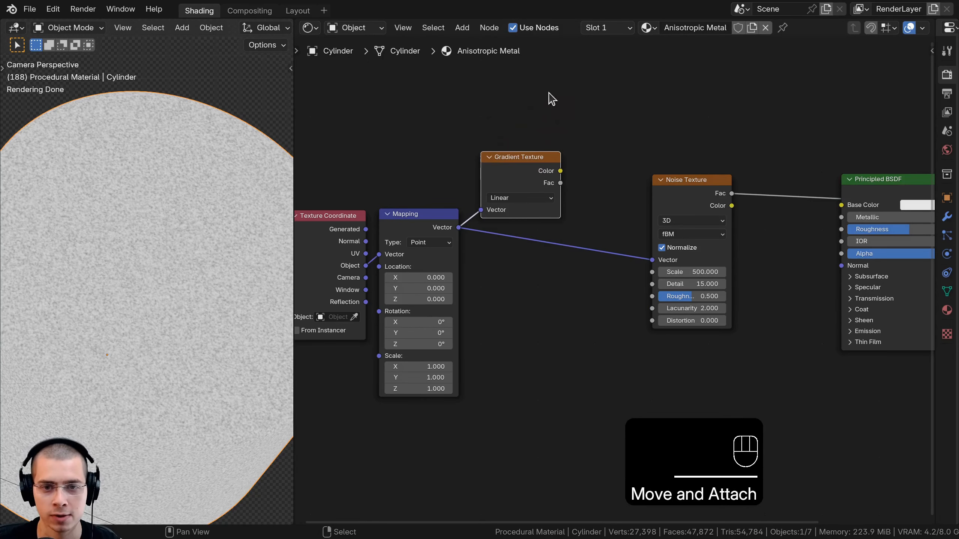
pyautogui.keyDown('ctrl'); pyautogui.keyDown('shift'); pyautogui.click(522, 181); pyautogui.keyUp('shift'); pyautogui.keyUp('ctrl')
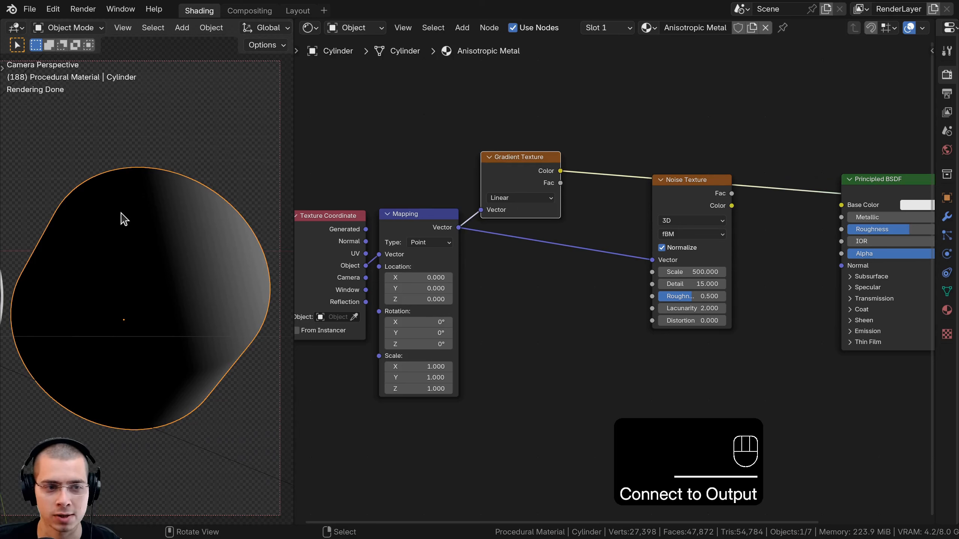
# Enter Edit Mode on the cylinder and select its whole mesh
pyautogui.scroll(4, 196, 238)
pyautogui.moveTo(240, 236); pyautogui.dragTo(188, 235, button='middle')
pyautogui.scroll(3, 158, 235)
pyautogui.press('Tab')
pyautogui.press('a')
pyautogui.press('a')
pyautogui.press('g')
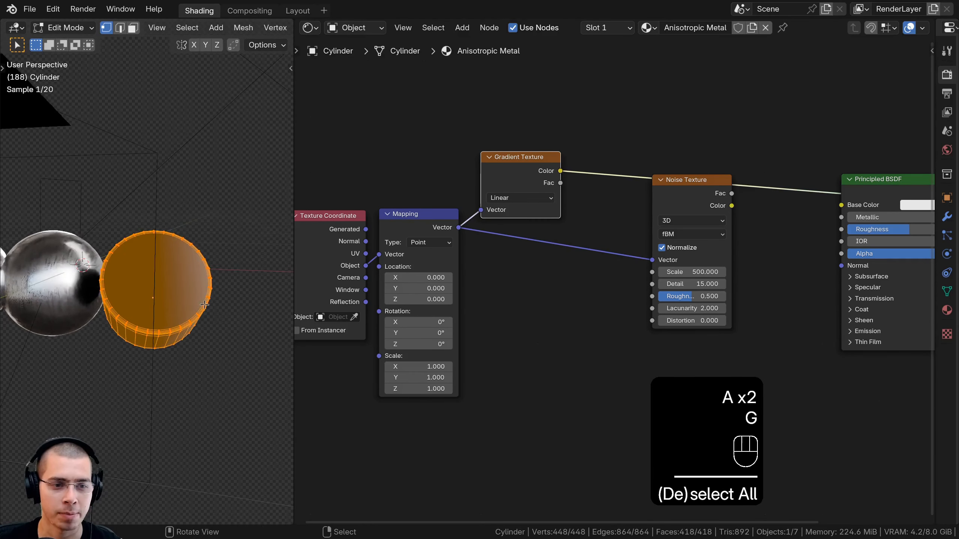
pyautogui.press('g')
pyautogui.rightClick(246, 313)
# Trial-move the cylinder's mesh without keeping the change to examine how the linear gradient follows its origin, and leave Edit Mode
pyautogui.moveTo(227, 309); pyautogui.dragTo(149, 294, button='middle')
pyautogui.scroll(3, 150, 294)
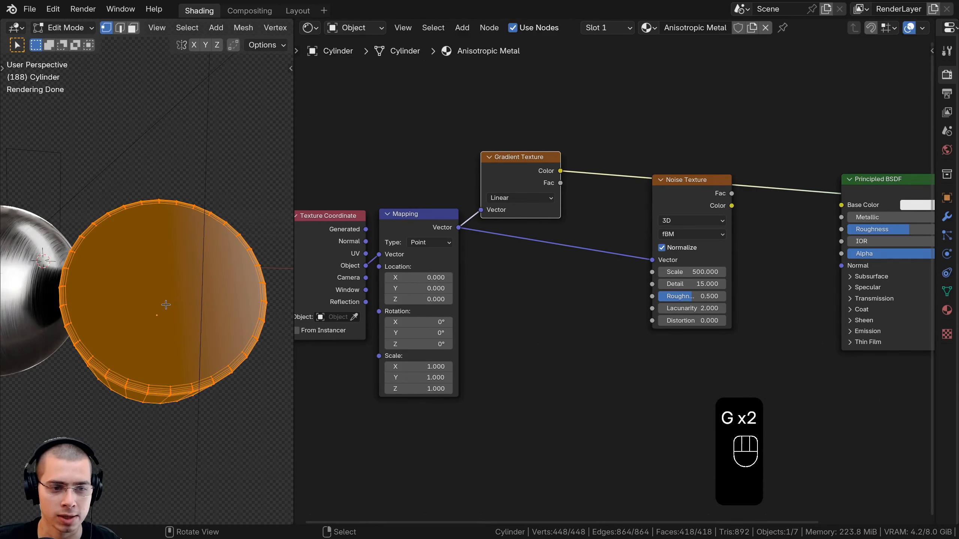
pyautogui.scroll(-4, 162, 310)
pyautogui.press('g')
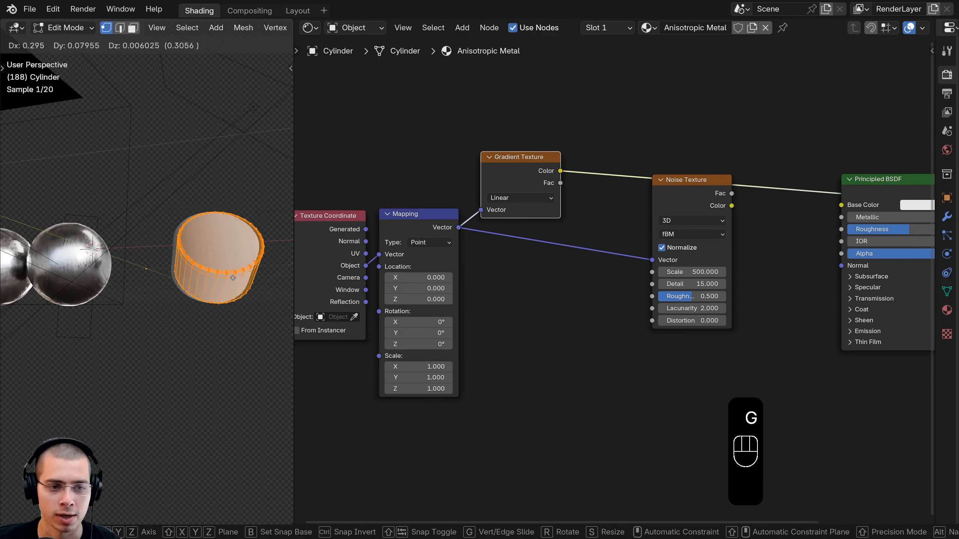
pyautogui.rightClick(129, 289)
pyautogui.press('KP_Decimal')
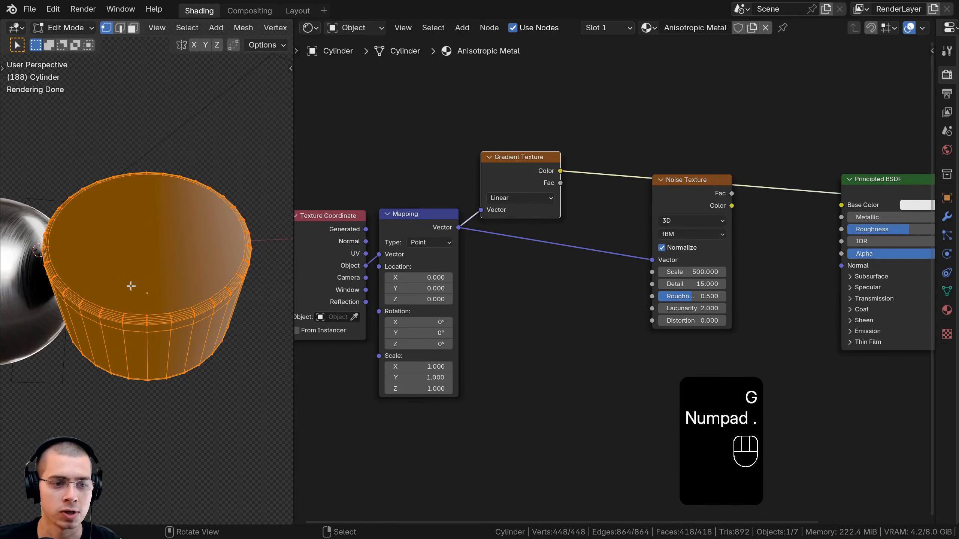
pyautogui.moveTo(129, 289); pyautogui.dragTo(56, 304, button='middle')
pyautogui.scroll(-3, 90, 300)
pyautogui.press('g')
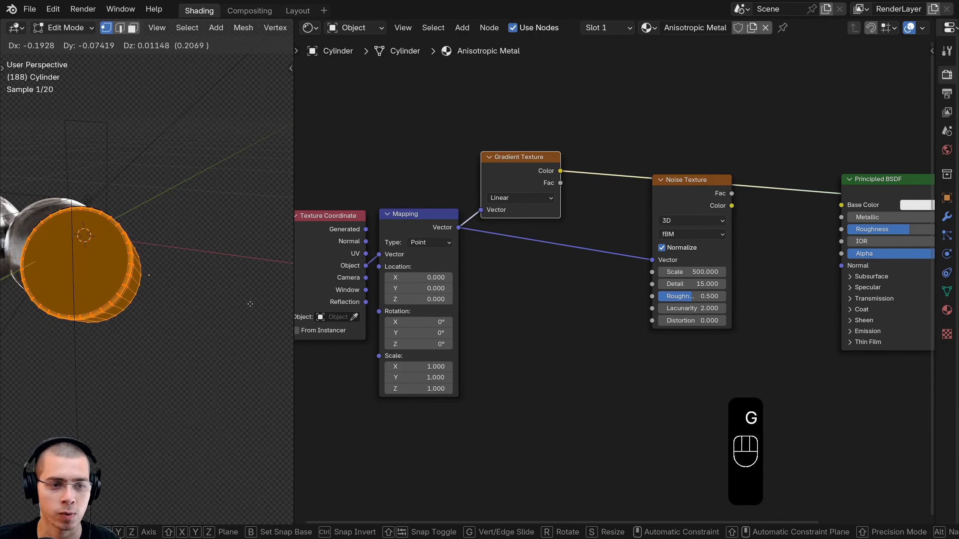
pyautogui.rightClick(250, 304)
pyautogui.press('Tab')
pyautogui.moveTo(121, 171); pyautogui.dragTo(118, 180, button='middle')
pyautogui.scroll(3, 117, 180)
pyautogui.scroll(3, 176, 280)
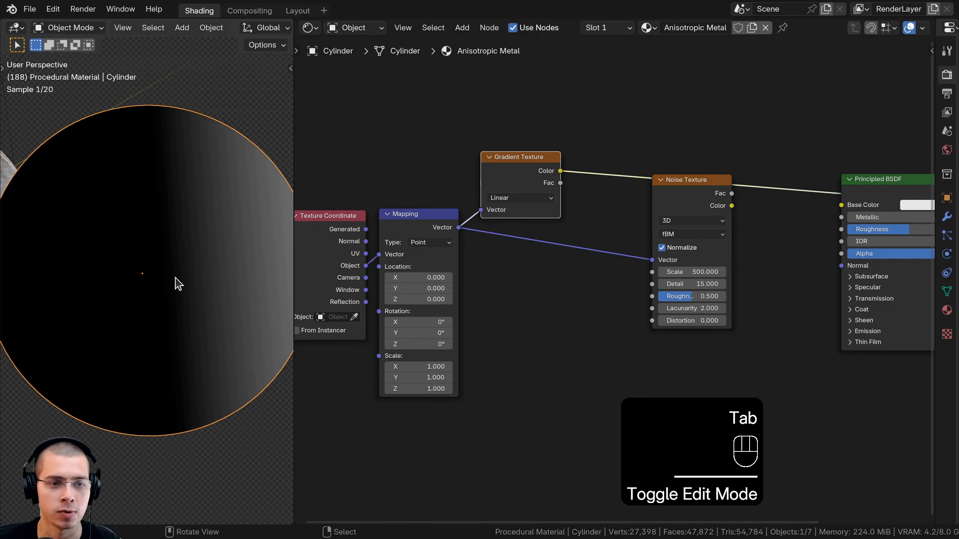
# Change the Gradient Texture's type to Spherical and view the cylinder from the side and above
pyautogui.click(521, 198)
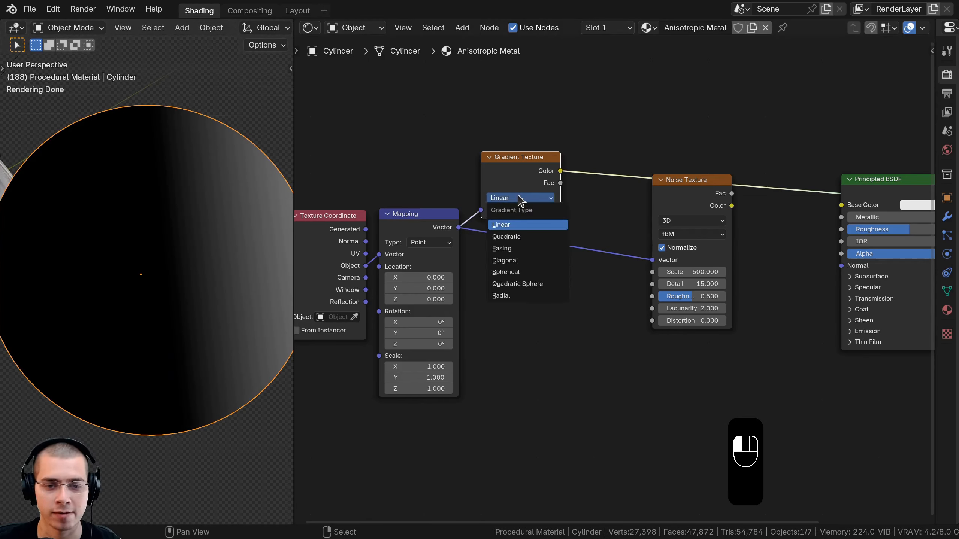
pyautogui.click(518, 272)
pyautogui.scroll(-5, 213, 272)
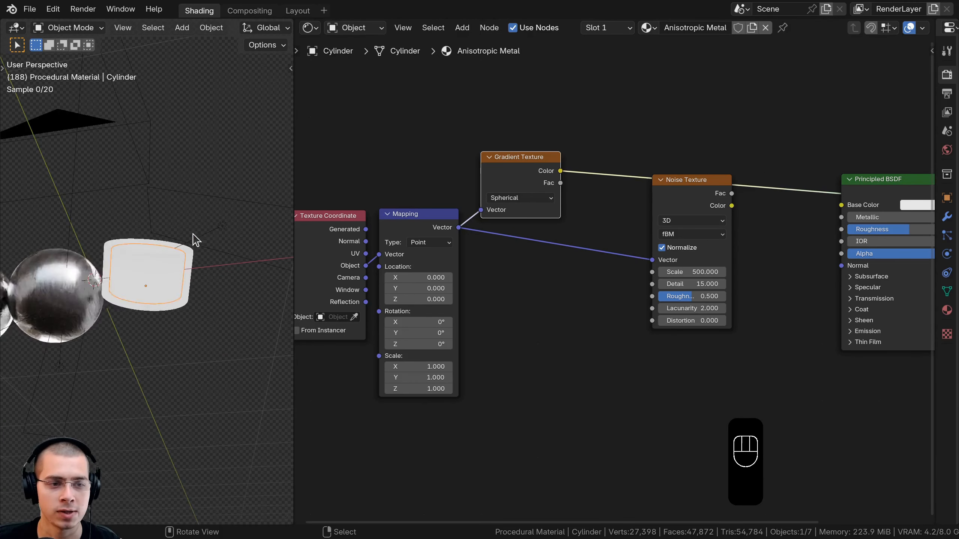
pyautogui.scroll(3, 176, 243)
pyautogui.moveTo(172, 227); pyautogui.dragTo(132, 268, button='middle')
# Trial-move and enlarge the cylinder's mesh in Edit Mode, keeping neither, to examine the spherical gradient's falloff, and return to Object Mode
pyautogui.press('Tab')
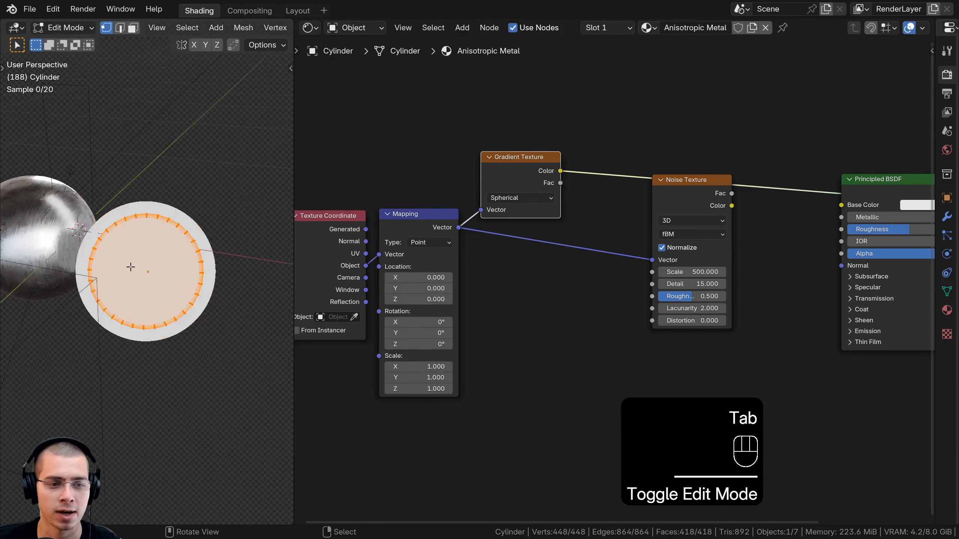
pyautogui.scroll(-4, 140, 272)
pyautogui.press('g')
pyautogui.rightClick(266, 298)
pyautogui.scroll(-3, 161, 281)
pyautogui.press('g')
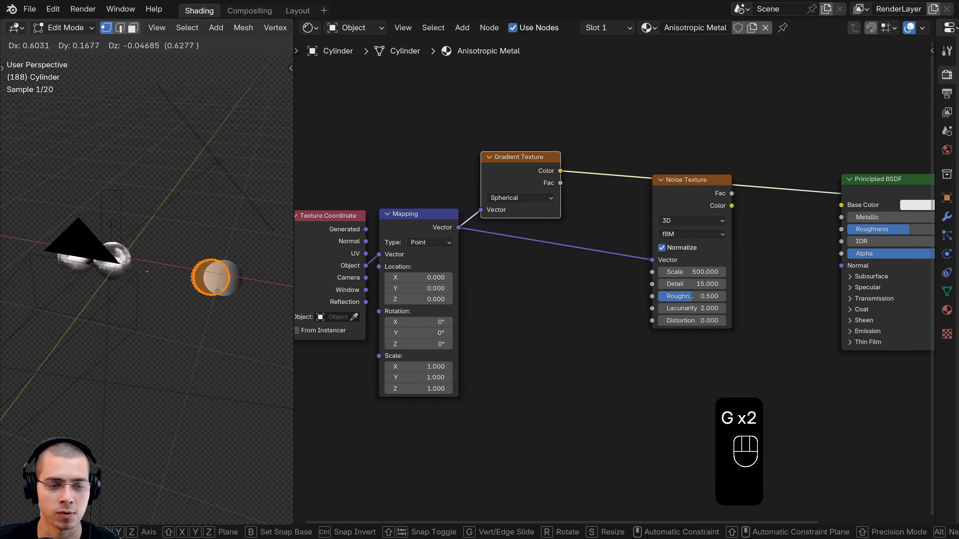
pyautogui.press('s')
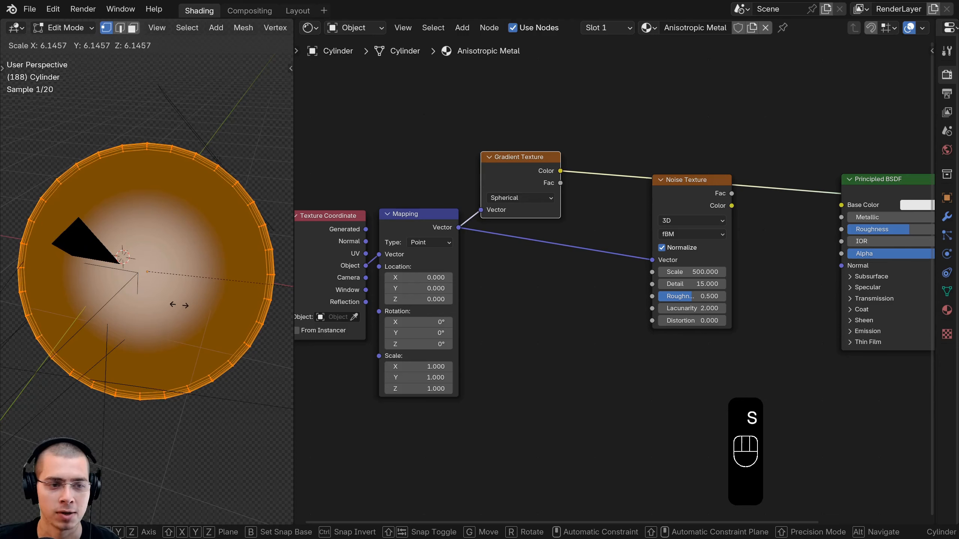
pyautogui.rightClick(191, 295)
pyautogui.press('g')
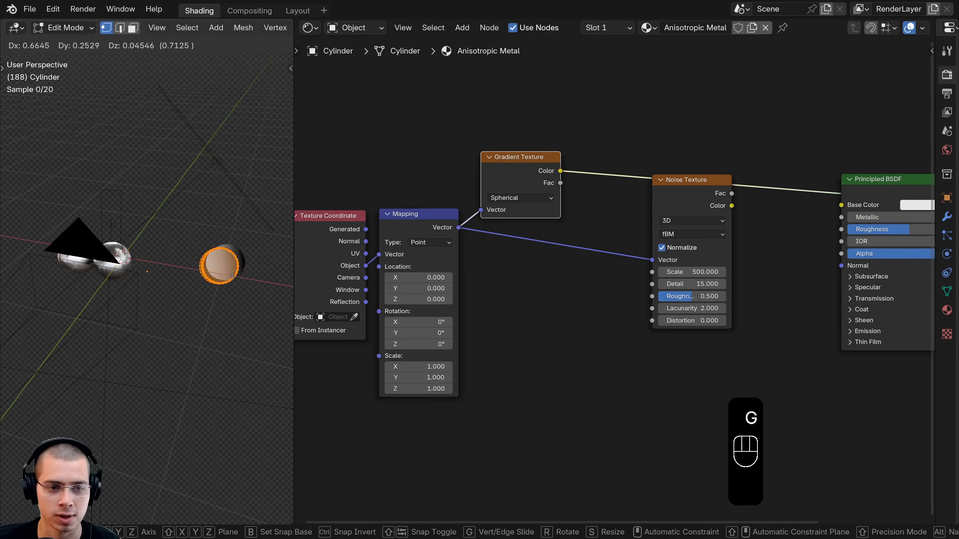
pyautogui.rightClick(157, 281)
pyautogui.scroll(6, 156, 281)
pyautogui.press('Tab')
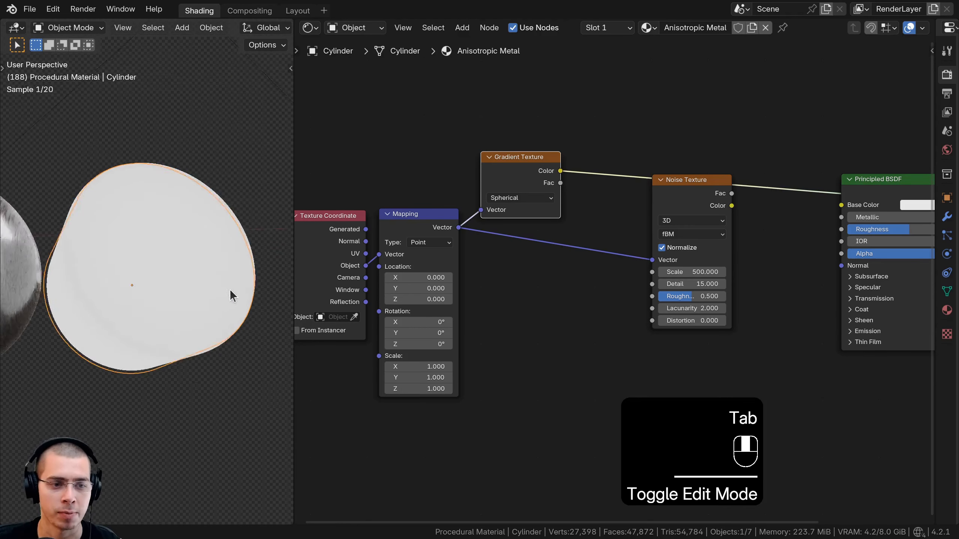
pyautogui.moveTo(109, 303)
pyautogui.mouseDown(button='middle')
pyautogui.moveTo(180, 297)
pyautogui.moveTo(123, 310)
pyautogui.mouseUp(button='middle')
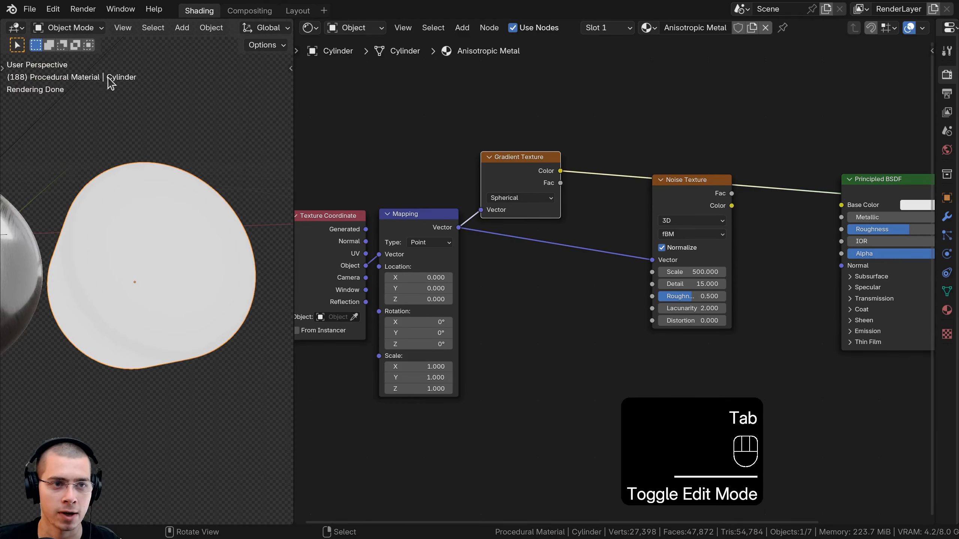
# Set the cylinder's origin to its geometry
pyautogui.click(220, 30)
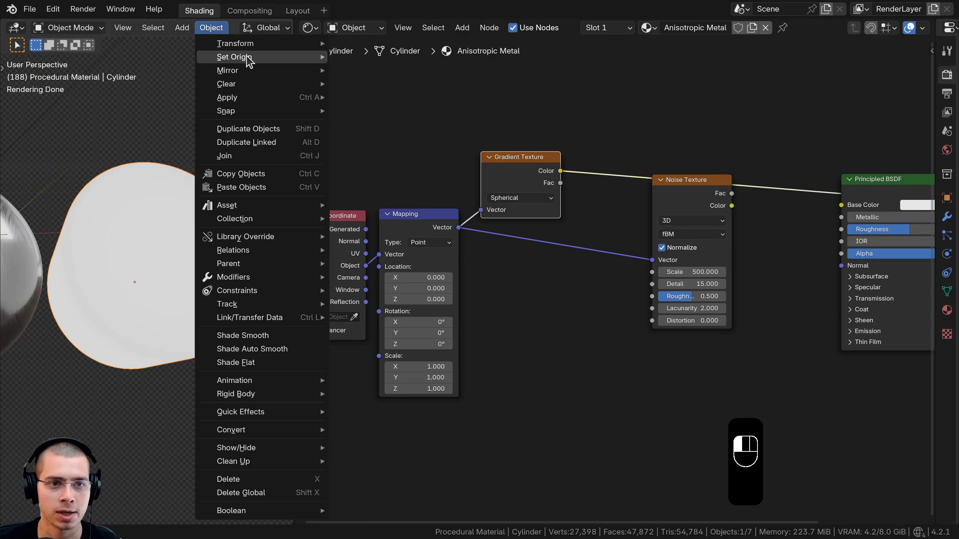
pyautogui.moveTo(264, 58)
pyautogui.click(379, 71)
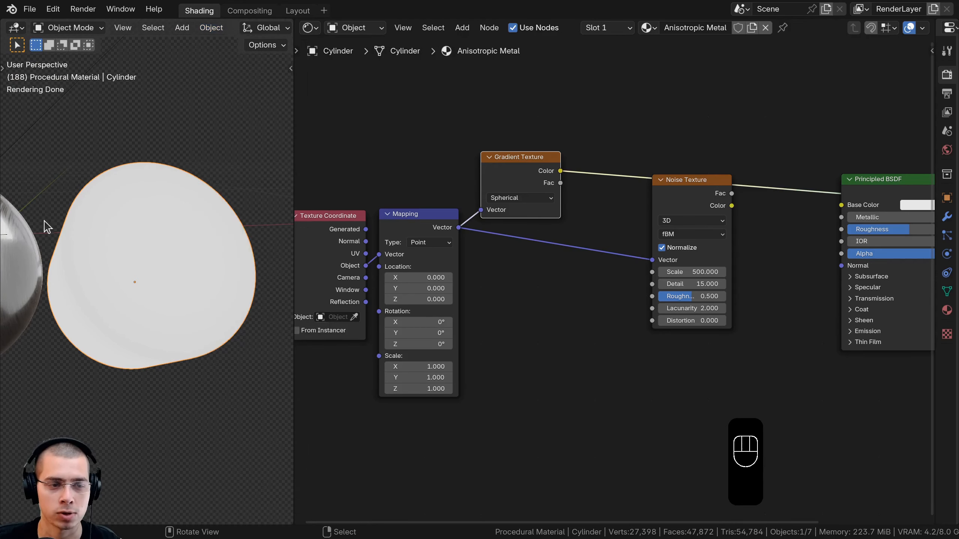
pyautogui.moveTo(246, 227); pyautogui.dragTo(249, 281, button='middle')
# Space out the two texture nodes, connect the Gradient Texture's Color to the Noise Texture's Vector, and preview the noise on the cylinder
pyautogui.moveTo(587, 252); pyautogui.dragTo(502, 302, button='middle')
pyautogui.scroll(1, 507, 299)
pyautogui.moveTo(611, 260); pyautogui.dragTo(650, 278)
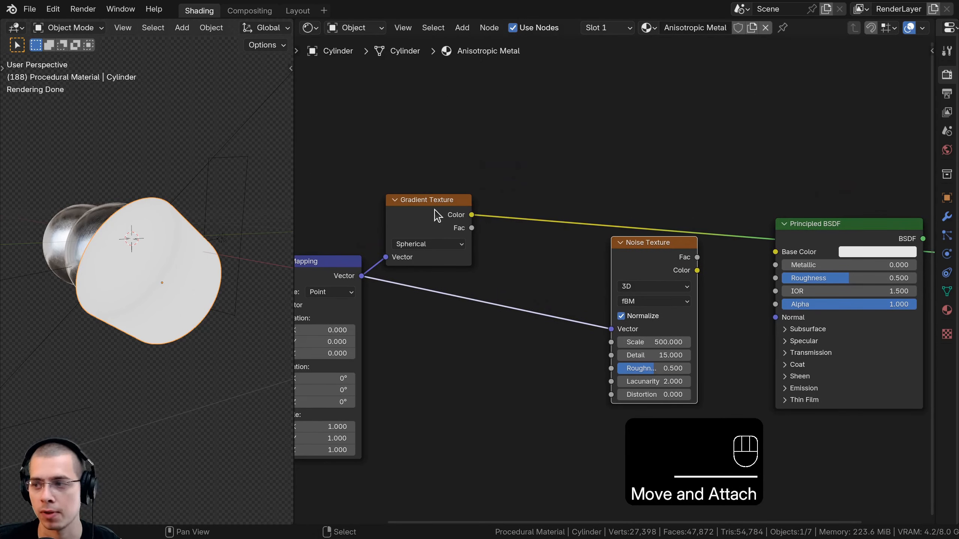
pyautogui.moveTo(436, 215); pyautogui.dragTo(421, 212)
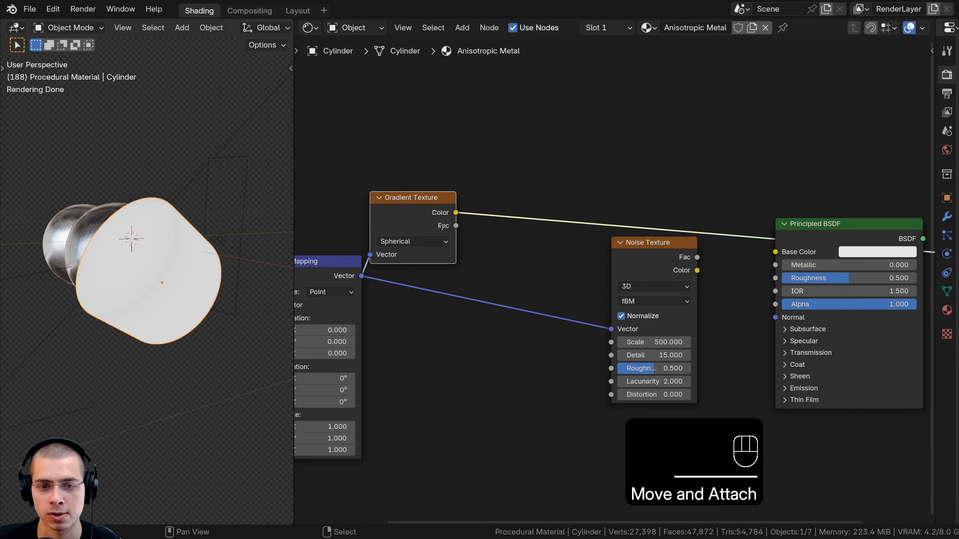
pyautogui.keyDown('shift'); pyautogui.scroll(-2, 442, 226); pyautogui.keyUp('shift')
pyautogui.moveTo(456, 192); pyautogui.dragTo(610, 307)
pyautogui.moveTo(156, 285); pyautogui.dragTo(253, 311, button='middle')
pyautogui.keyDown('ctrl'); pyautogui.keyDown('shift'); pyautogui.click(616, 231); pyautogui.keyUp('shift'); pyautogui.keyUp('ctrl')
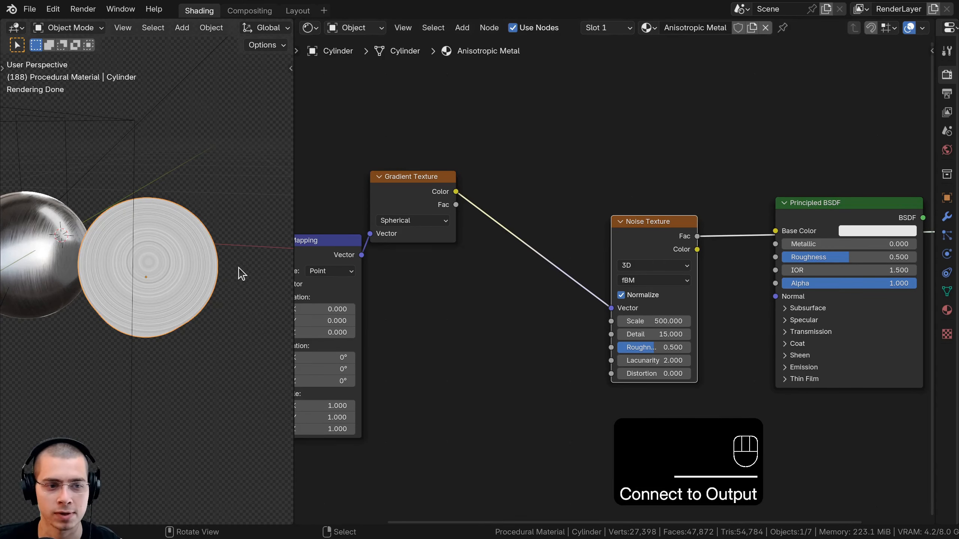
pyautogui.moveTo(242, 274); pyautogui.dragTo(199, 282, button='middle')
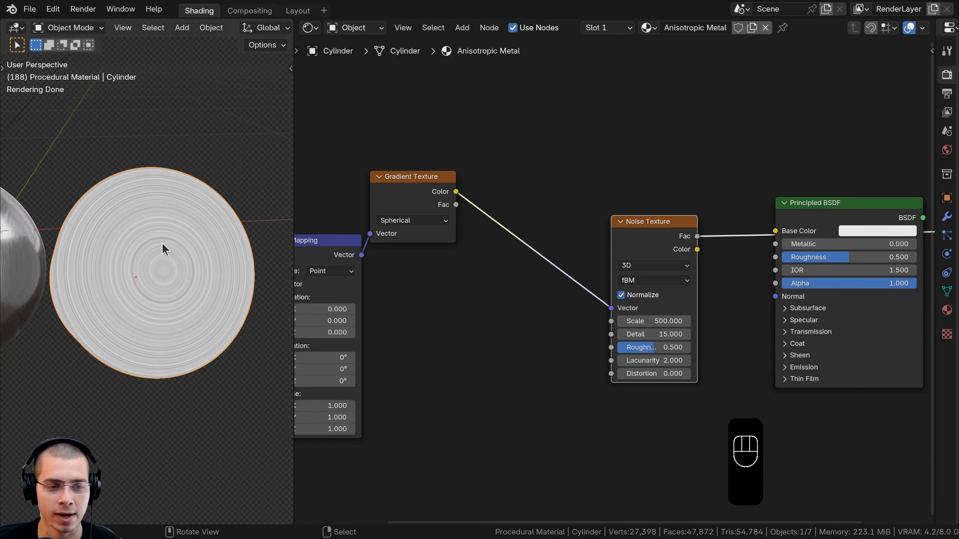
pyautogui.scroll(4, 158, 250)
# Shift the Noise Texture node slightly toward the Gradient Texture and lower the Gradient Texture a little
pyautogui.moveTo(628, 225); pyautogui.dragTo(583, 210)
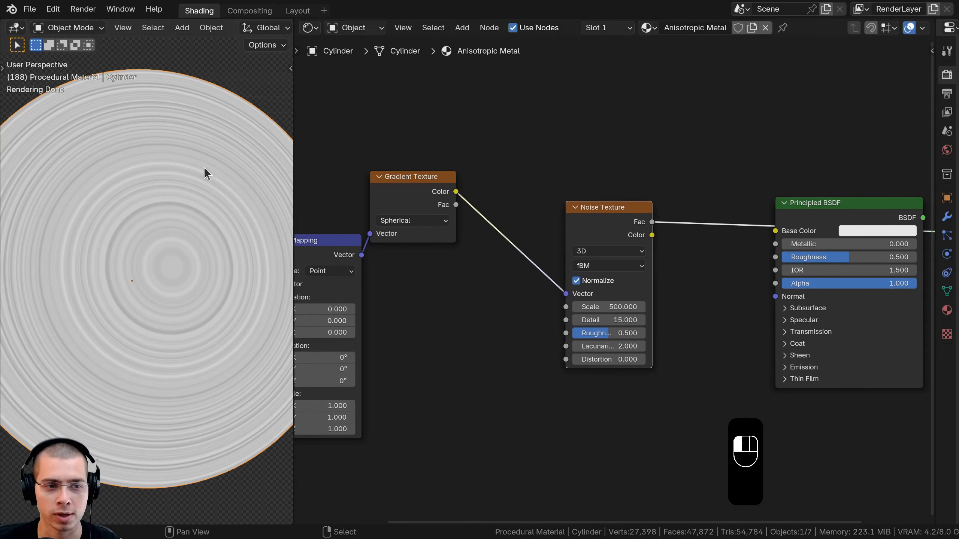
pyautogui.scroll(-1, 527, 225)
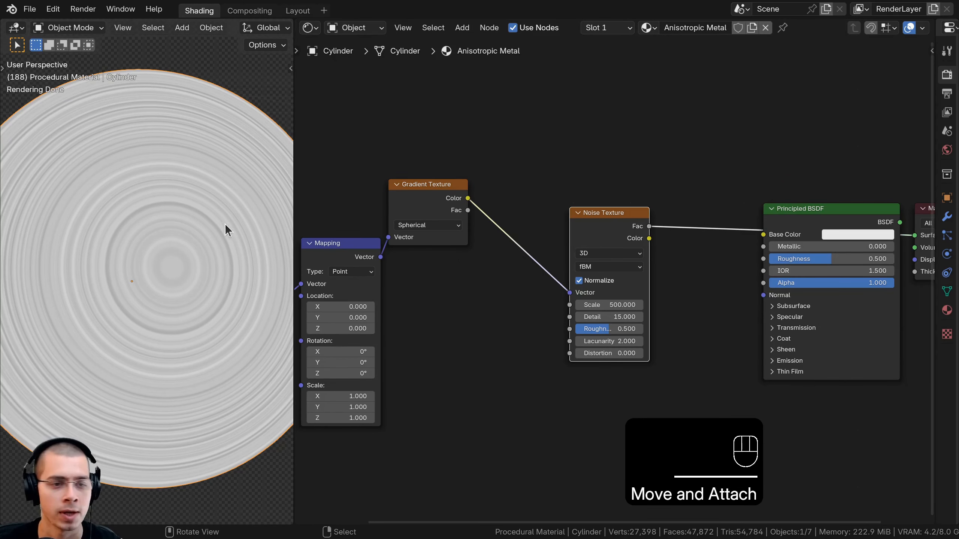
pyautogui.moveTo(391, 204); pyautogui.dragTo(390, 213)
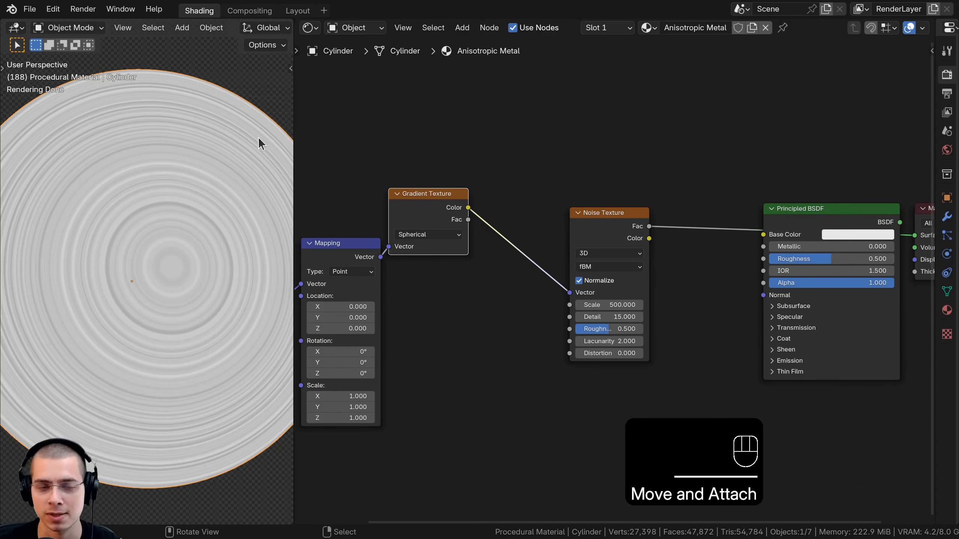
pyautogui.scroll(2, 245, 144)
# Insert a Mix node of Color type on the link between the Gradient Texture and the Noise Texture
pyautogui.hotkey('shift', 'a')
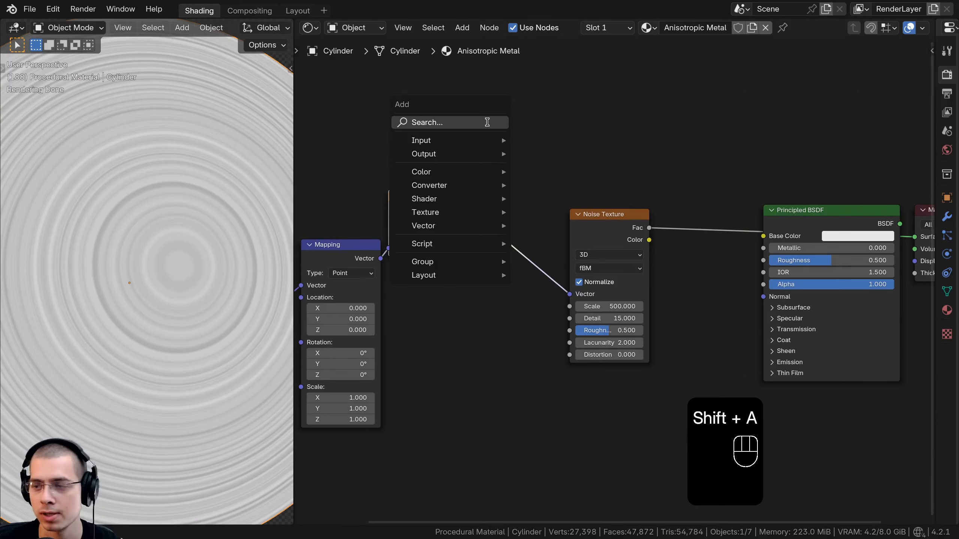
pyautogui.click(487, 122)
pyautogui.write('mi')
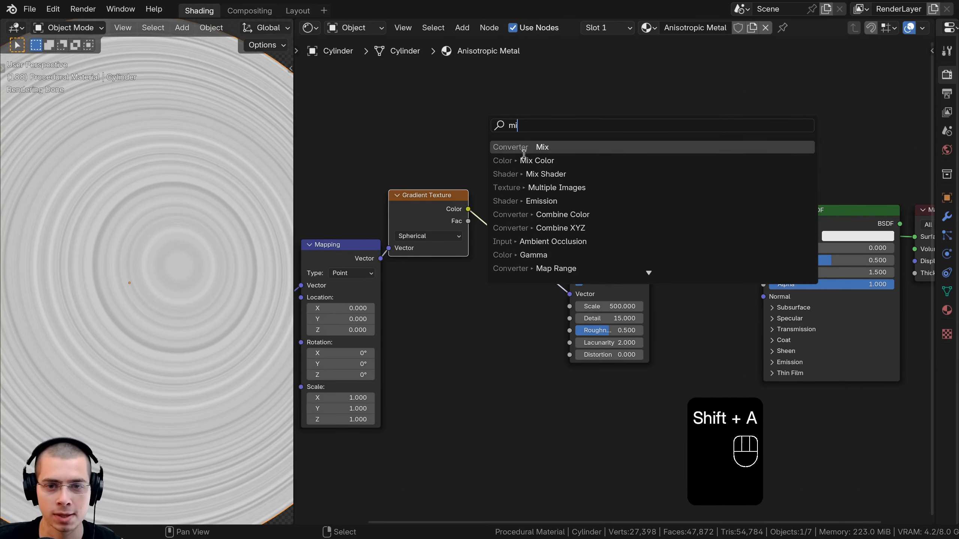
pyautogui.click(523, 152)
pyautogui.click(493, 214)
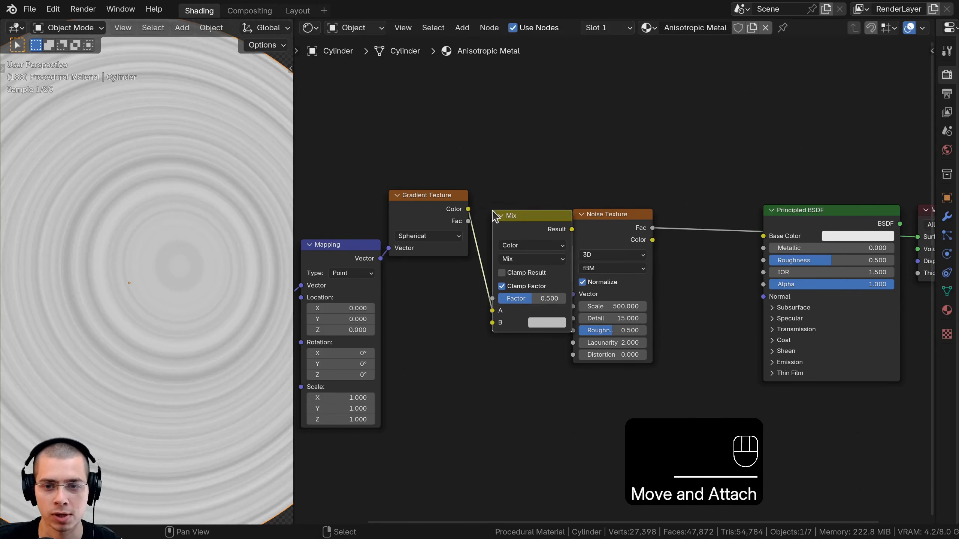
pyautogui.moveTo(490, 220); pyautogui.dragTo(503, 212, button='middle')
pyautogui.moveTo(448, 203); pyautogui.dragTo(454, 203)
# Connect the Mapping's Vector output to the Mix node's B input and raise the Mix node above the link
pyautogui.click(379, 249)
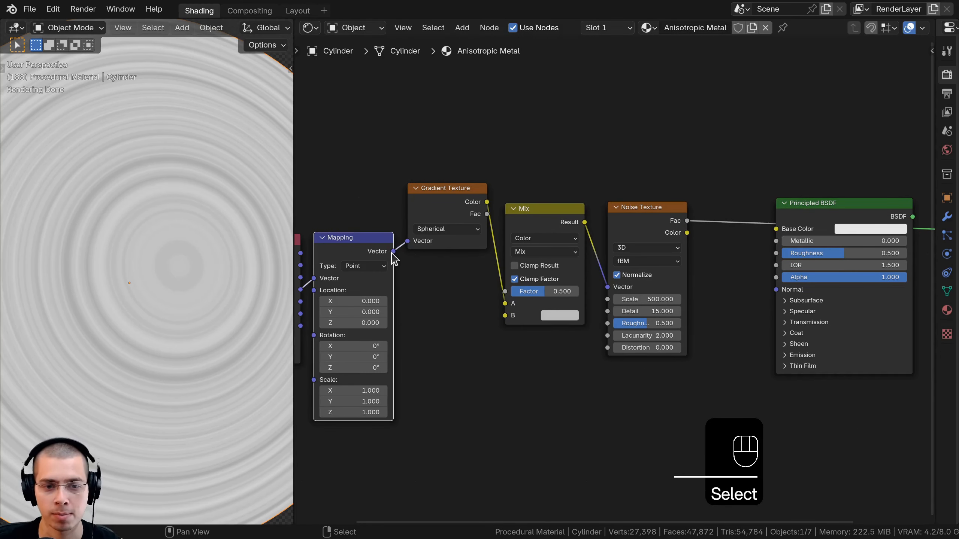
pyautogui.moveTo(394, 253); pyautogui.dragTo(504, 316)
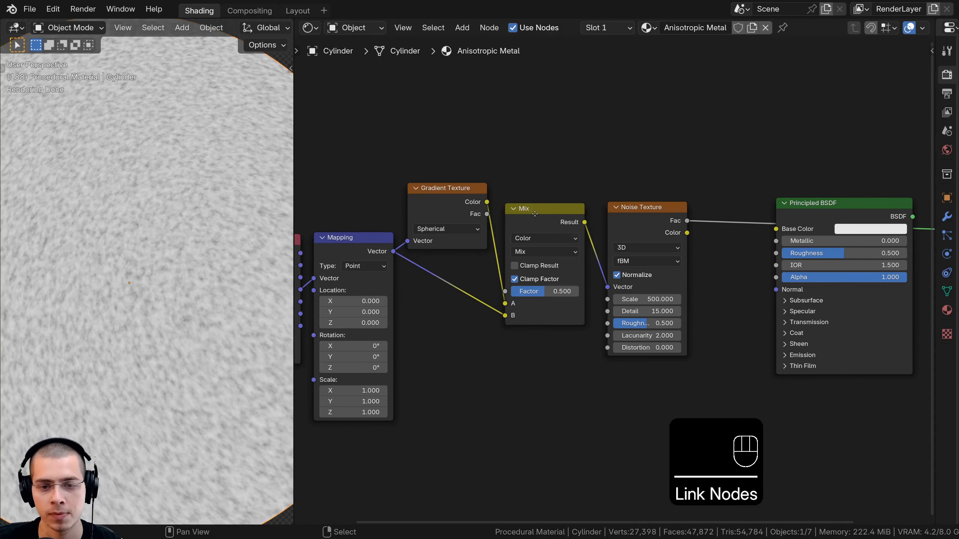
pyautogui.moveTo(535, 208); pyautogui.dragTo(536, 171)
pyautogui.click(442, 190)
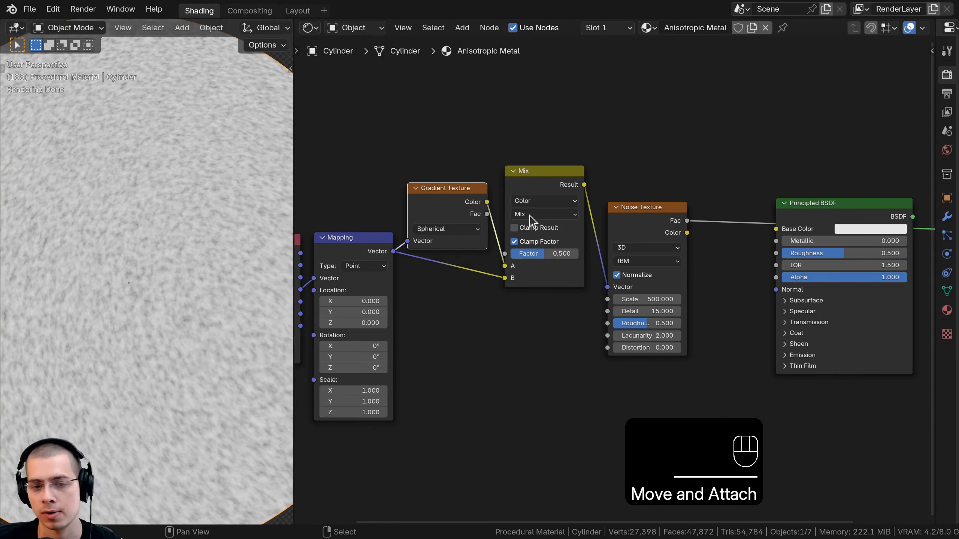
# Set the Mix node's blending mode to Linear Light
pyautogui.click(547, 185)
pyautogui.scroll(1, 547, 185)
pyautogui.click(530, 191)
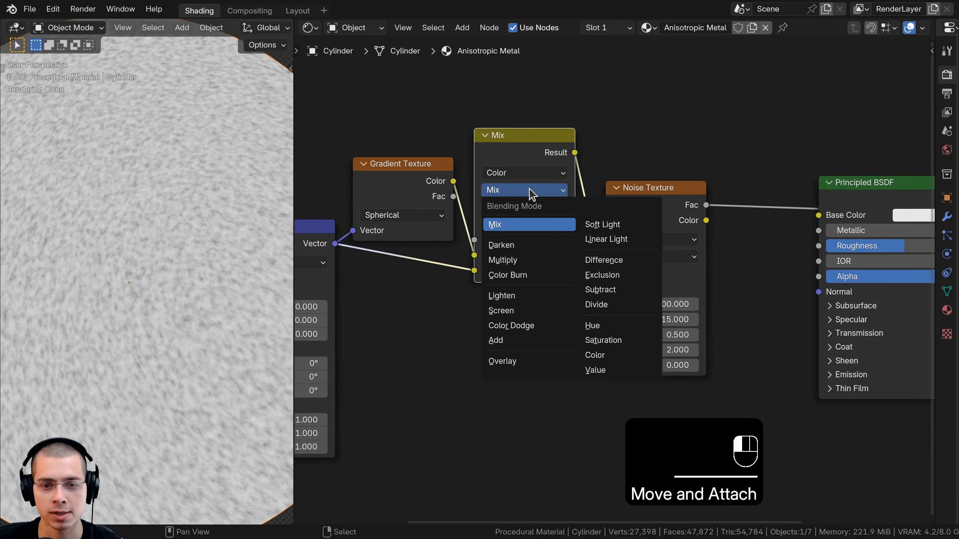
pyautogui.click(592, 240)
pyautogui.scroll(-2, 168, 303)
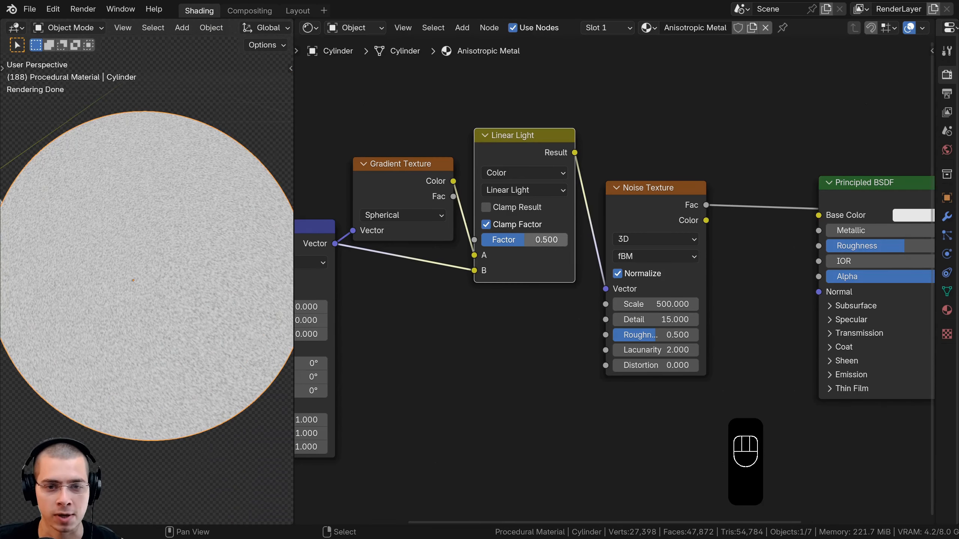
# Try the Linear Light node's Factor at 0, switch to the camera view close to the cylinder, and raise the Factor to 1
pyautogui.moveTo(524, 240); pyautogui.dragTo(491, 240)
pyautogui.scroll(3, 219, 254)
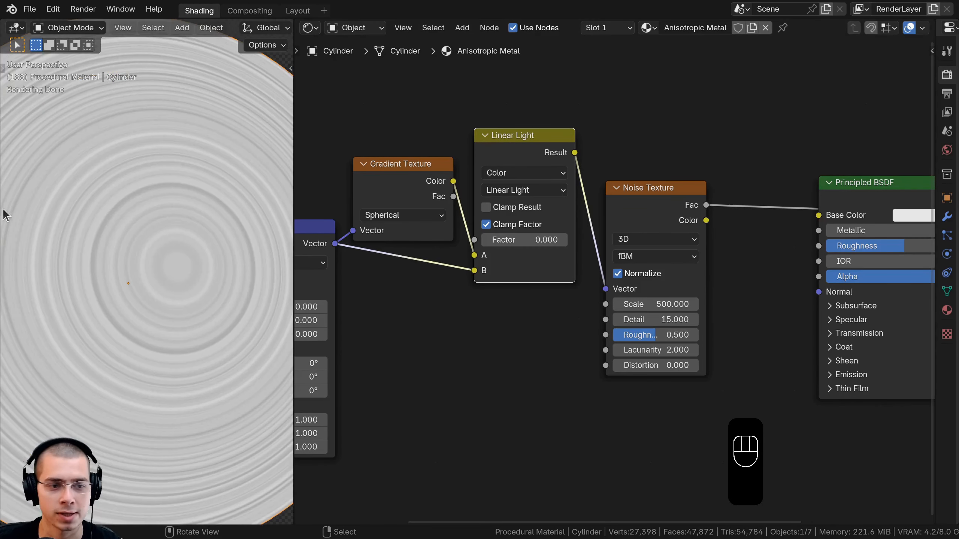
pyautogui.press('KP_0')
pyautogui.scroll(4, 218, 235)
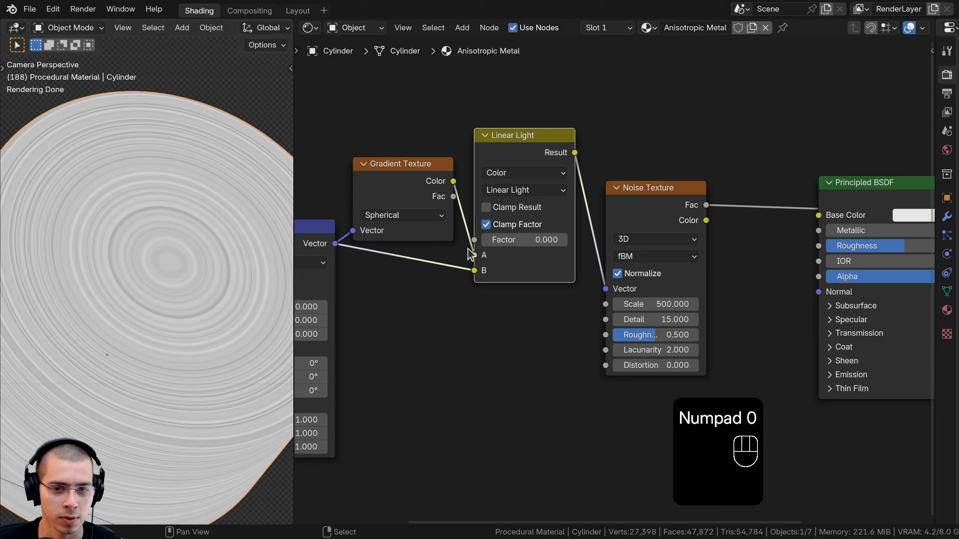
pyautogui.moveTo(501, 245); pyautogui.dragTo(559, 246)
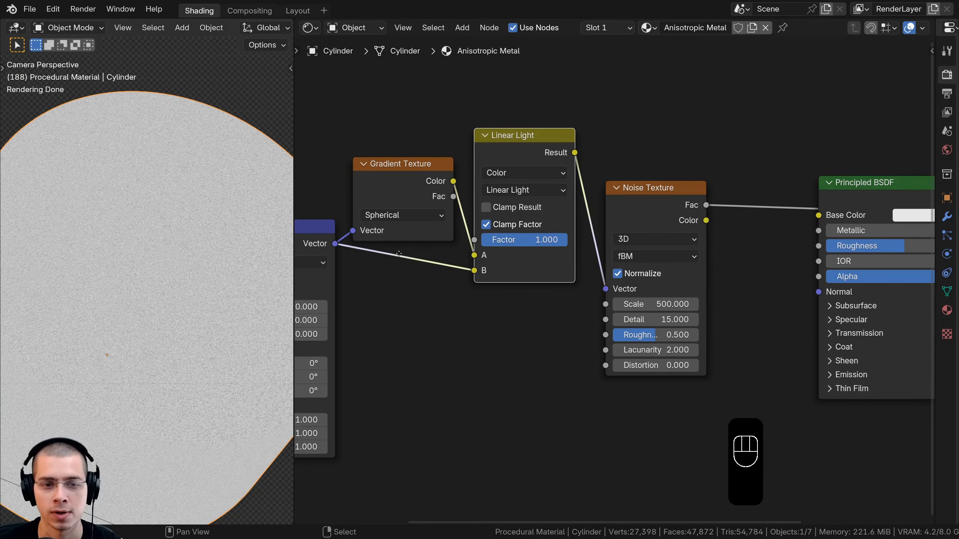
# Set the Linear Light node's Factor to 0.004
pyautogui.moveTo(399, 254); pyautogui.dragTo(478, 273, button='middle')
pyautogui.rightClick(400, 242)
pyautogui.press('g')
pyautogui.rightClick(382, 226)
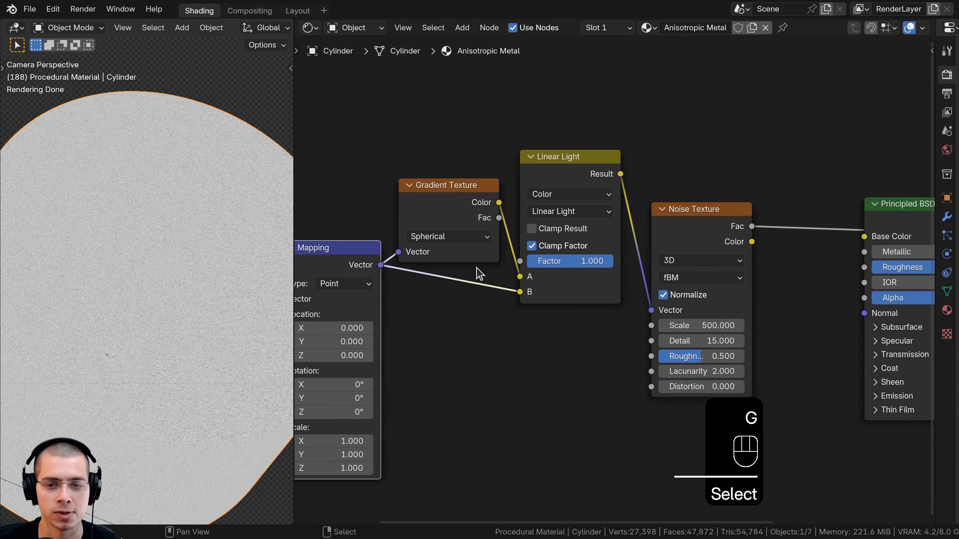
pyautogui.click(581, 262)
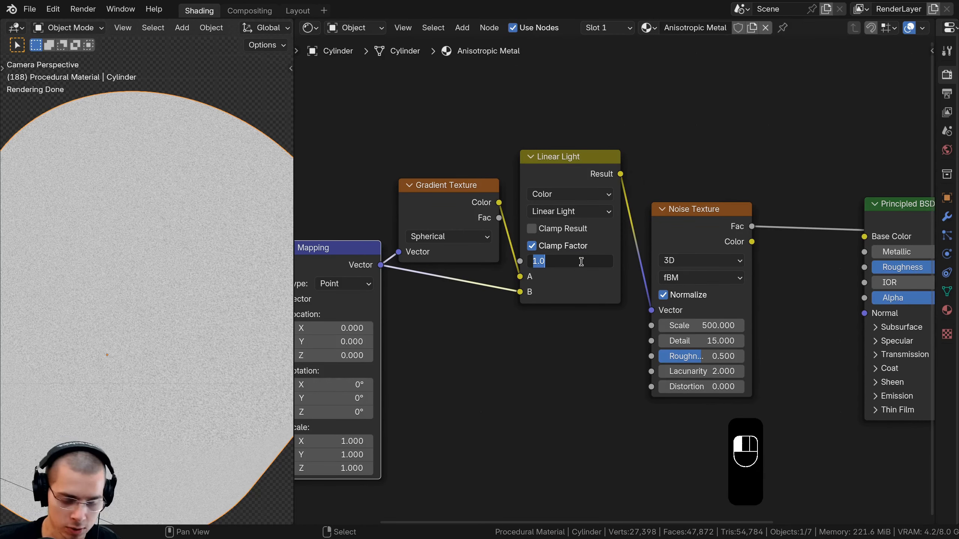
pyautogui.write('.004')
pyautogui.press('Return')
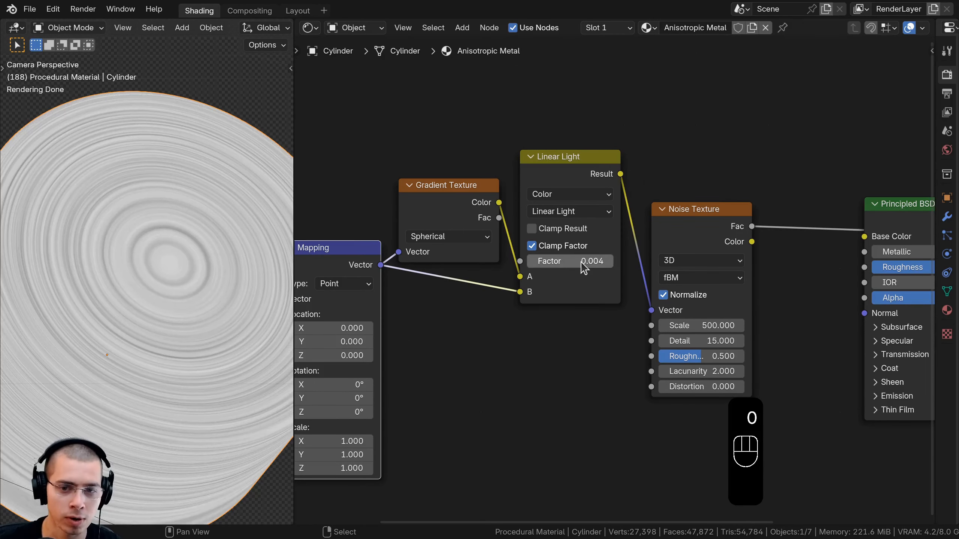
# Examine the ring pattern on the cylinder and try a slight change to the Linear Light node's Factor
pyautogui.scroll(3, 121, 316)
pyautogui.moveTo(127, 304)
pyautogui.mouseDown(button='middle')
pyautogui.moveTo(175, 235)
pyautogui.moveTo(139, 276)
pyautogui.mouseUp(button='middle')
pyautogui.moveTo(187, 183)
pyautogui.mouseDown(button='middle')
pyautogui.moveTo(213, 195)
pyautogui.moveTo(102, 303)
pyautogui.moveTo(132, 329)
pyautogui.mouseUp(button='middle')
pyautogui.click(585, 264)
pyautogui.moveTo(585, 261)
pyautogui.mouseDown()
pyautogui.moveTo(602, 261)
pyautogui.moveTo(578, 264)
pyautogui.mouseUp()
pyautogui.scroll(-4, 164, 250)
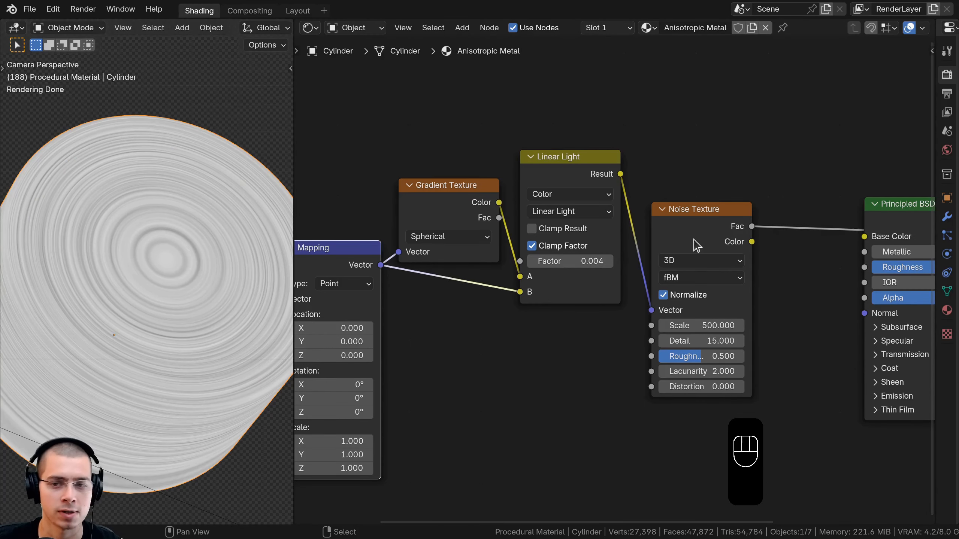
# Insert a Color Ramp node on the link leaving the Noise Texture
pyautogui.moveTo(697, 230); pyautogui.dragTo(678, 226)
pyautogui.scroll(-2, 702, 197)
pyautogui.moveTo(729, 151); pyautogui.dragTo(499, 177, button='middle')
pyautogui.hotkey('shift', 'a')
pyautogui.click(501, 168)
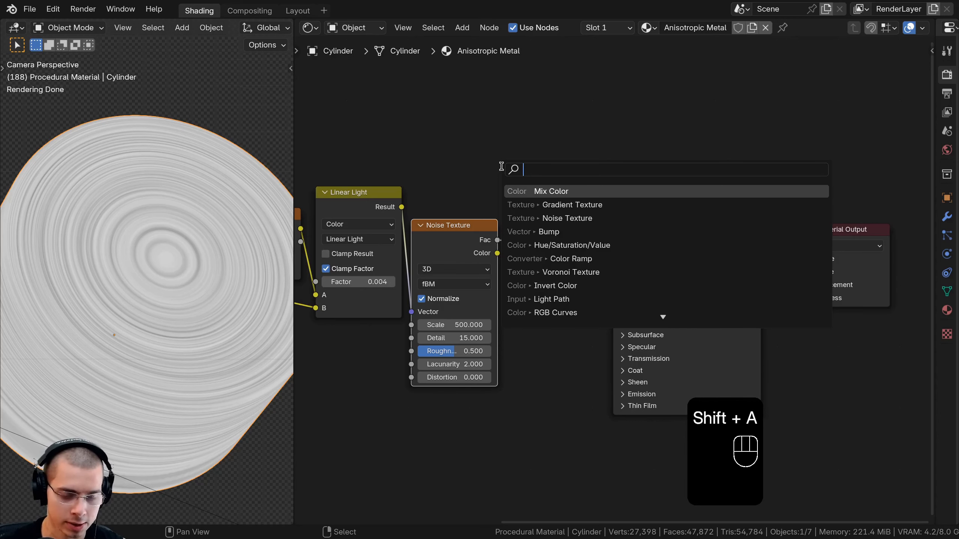
pyautogui.write('col')
pyautogui.click(571, 204)
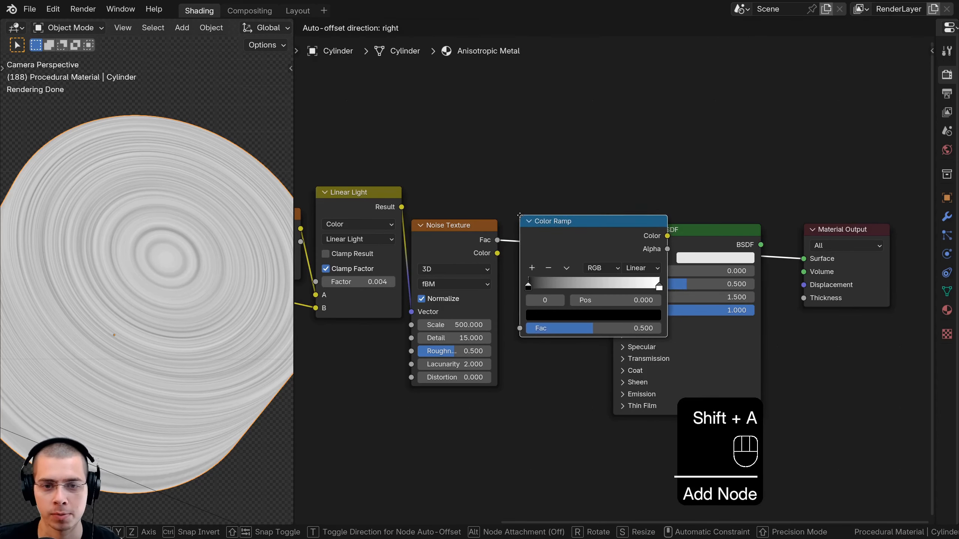
pyautogui.click(656, 186)
# Space out the node chain by moving the Principled BSDF and Material Output further right and the Color Ramp closer to the Noise Texture
pyautogui.moveTo(781, 197); pyautogui.dragTo(650, 277)
pyautogui.scroll(-4, 650, 278)
pyautogui.press('g')
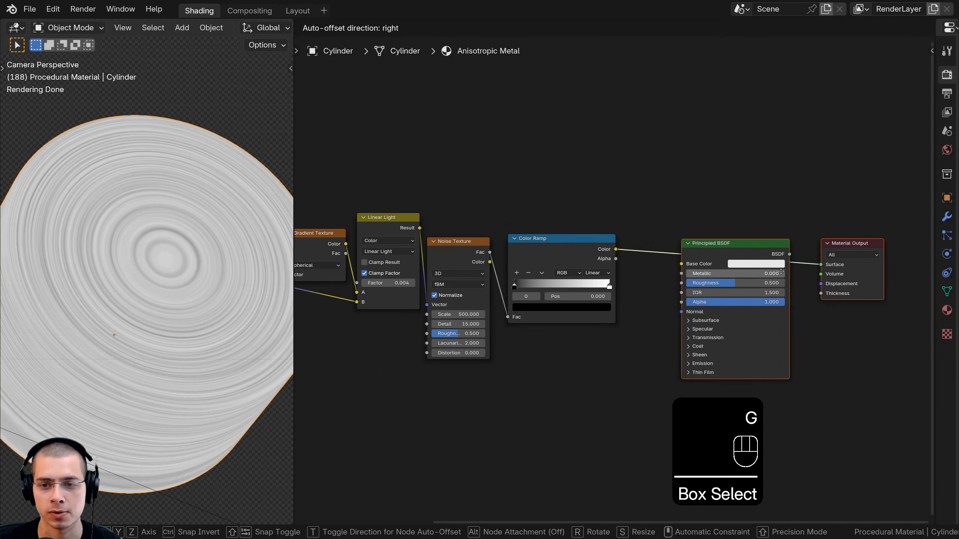
pyautogui.click(763, 277)
pyautogui.scroll(2, 545, 271)
pyautogui.press('a')
pyautogui.moveTo(526, 251); pyautogui.dragTo(513, 251)
# Connect the Color Ramp's Color output to the Principled BSDF's Roughness and route the Principled BSDF to the Material Output's Surface
pyautogui.scroll(2, 609, 247)
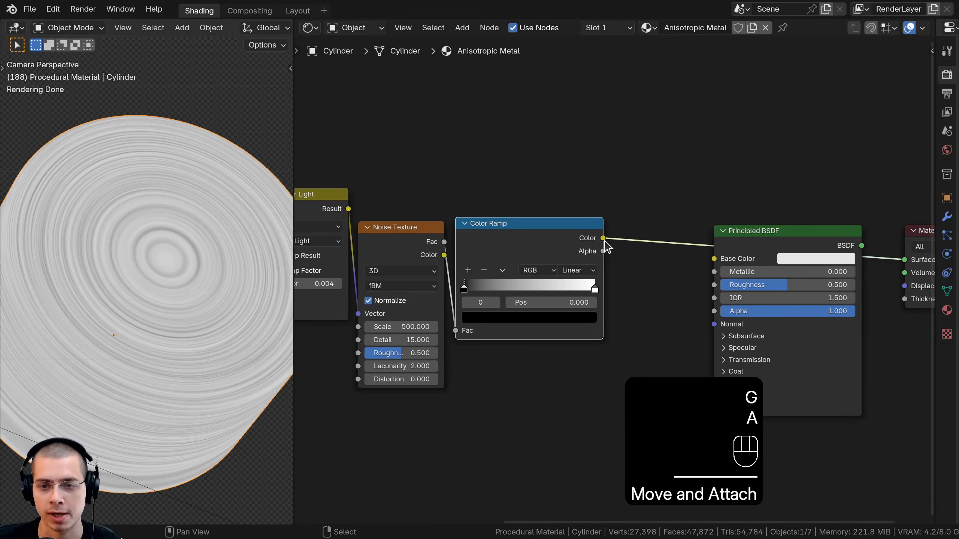
pyautogui.moveTo(604, 239); pyautogui.dragTo(714, 285)
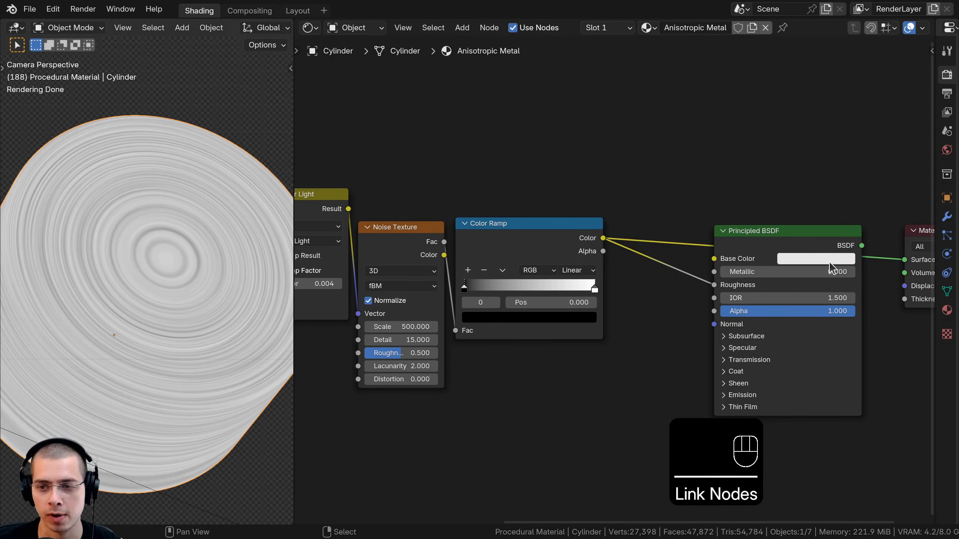
pyautogui.keyDown('ctrl'); pyautogui.keyDown('shift'); pyautogui.click(759, 239); pyautogui.keyUp('shift'); pyautogui.keyUp('ctrl')
# Set the Principled BSDF's Metallic to 1 and paste the grey C1C1C1 as its Base Color
pyautogui.moveTo(674, 315); pyautogui.dragTo(567, 289, button='middle')
pyautogui.moveTo(651, 250); pyautogui.dragTo(739, 254)
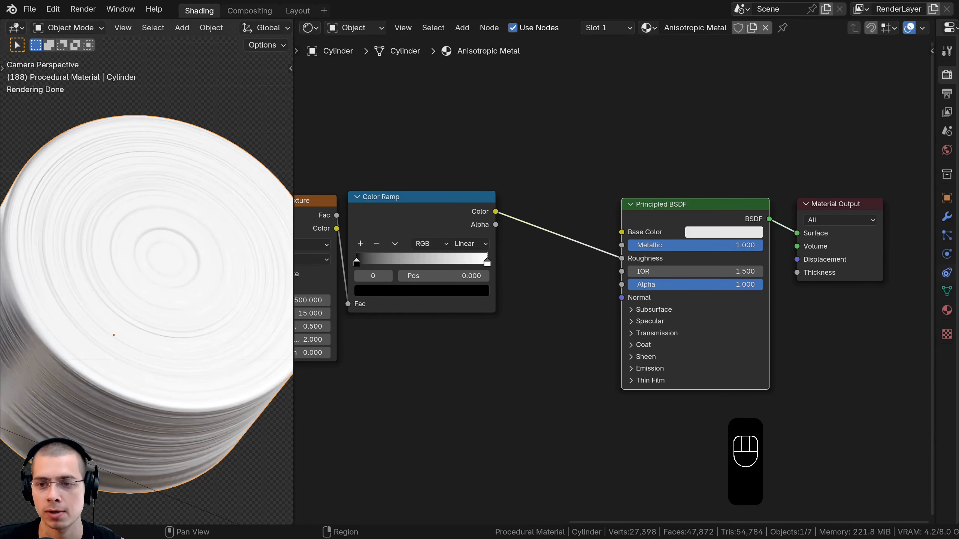
pyautogui.hotkey('ctrl', 'v')
pyautogui.click(723, 232)
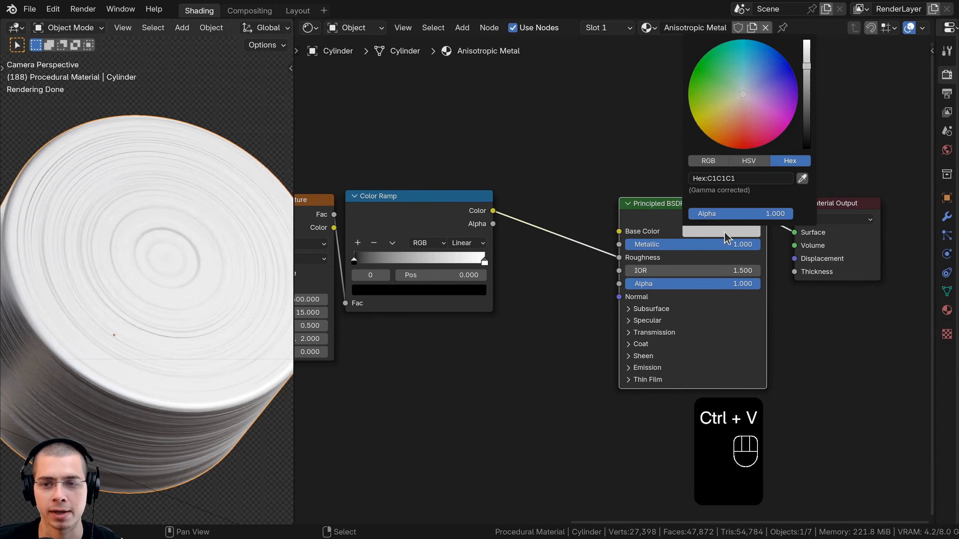
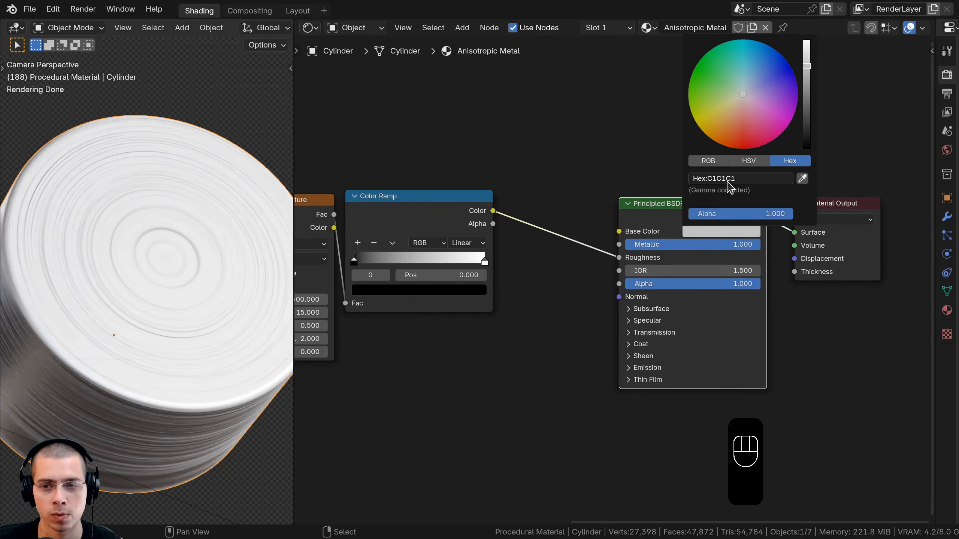
# Move the Color Ramp's dark stop to about 0.104 and its light stop to about 0.899
pyautogui.moveTo(547, 255); pyautogui.dragTo(635, 266, button='middle')
pyautogui.moveTo(523, 223); pyautogui.dragTo(525, 228)
pyautogui.scroll(2, 508, 270)
pyautogui.moveTo(506, 276); pyautogui.dragTo(577, 275, button='middle')
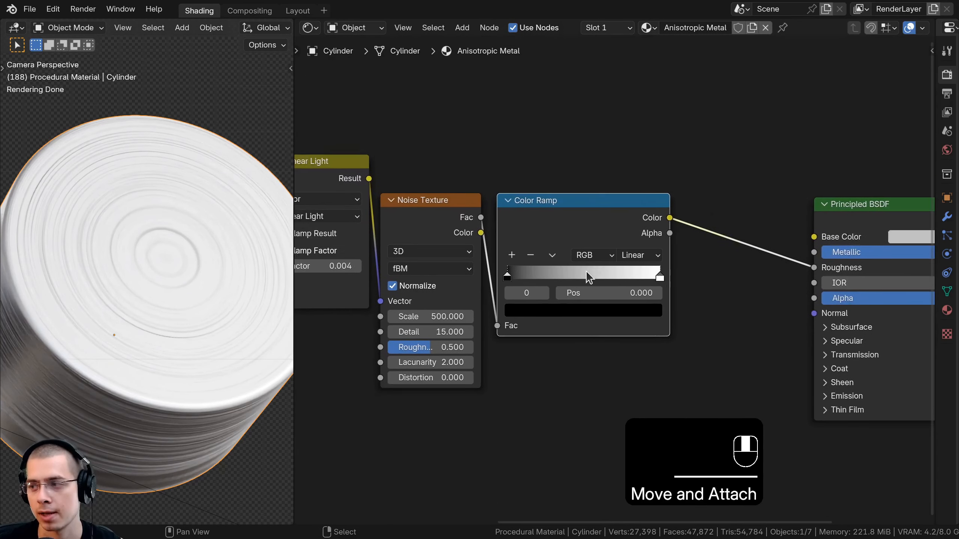
pyautogui.scroll(1, 585, 270)
pyautogui.moveTo(483, 278); pyautogui.dragTo(496, 275)
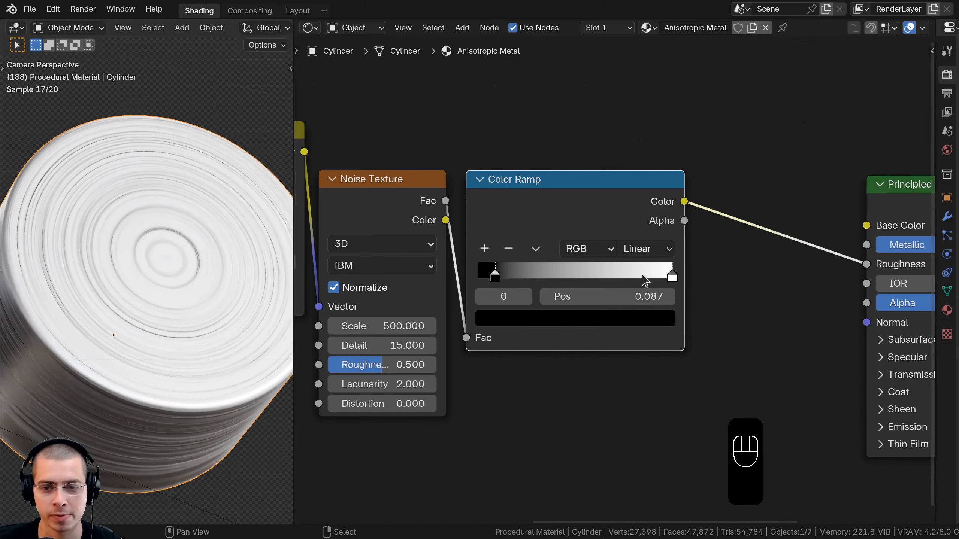
pyautogui.moveTo(672, 279); pyautogui.dragTo(646, 274)
pyautogui.moveTo(496, 276); pyautogui.dragTo(499, 275)
# Set the Color Ramp's dark stop to hex 646464 and its light stop to hex AAAAAA
pyautogui.scroll(1, 480, 276)
pyautogui.hotkey('ctrl', 'v')
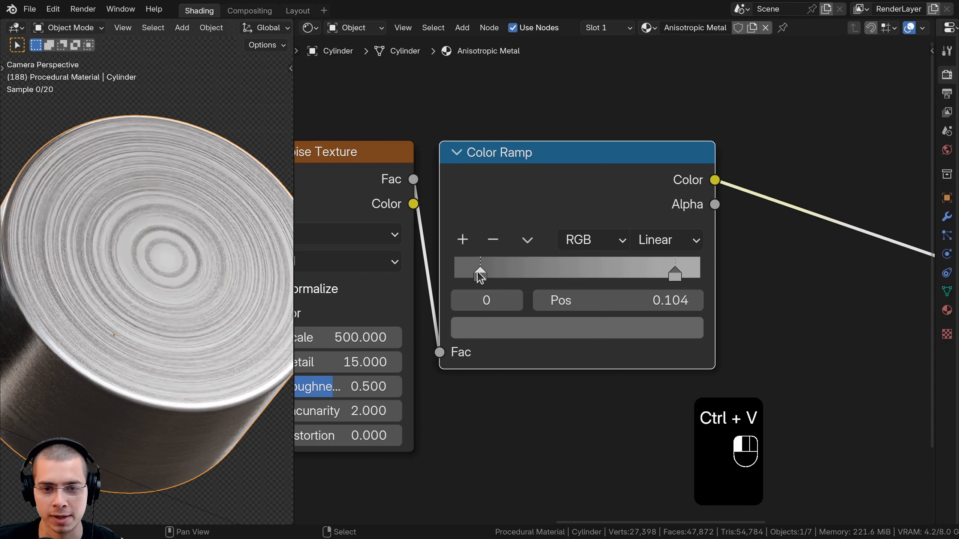
pyautogui.click(485, 324)
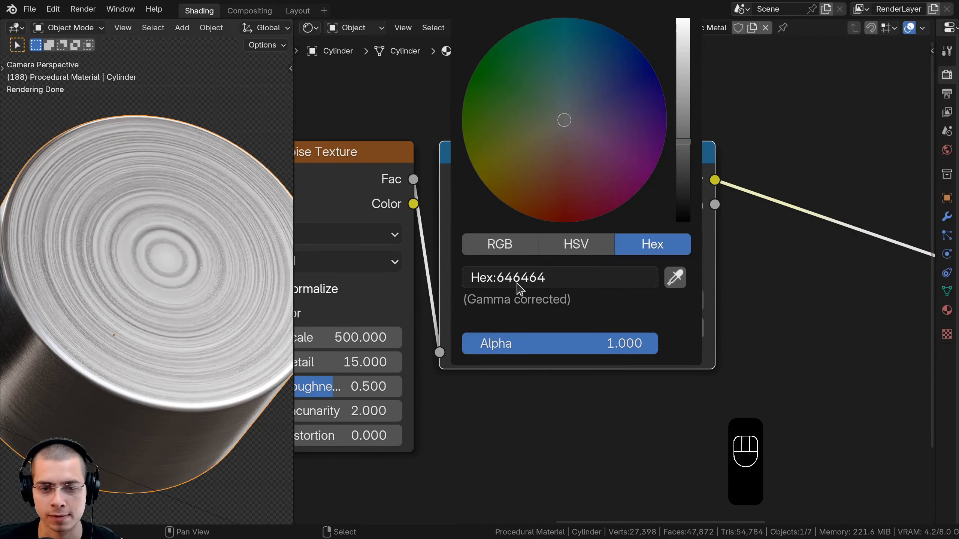
pyautogui.scroll(-2, 625, 304)
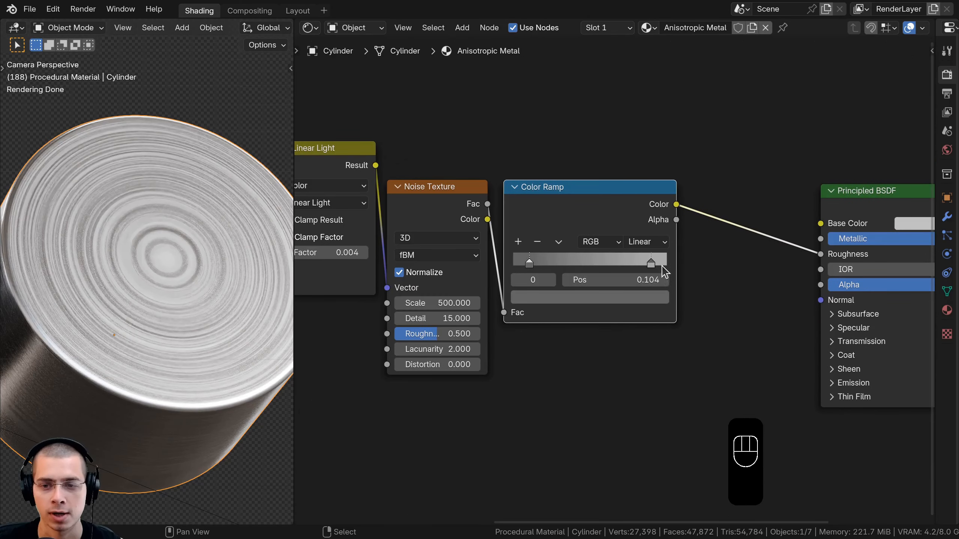
pyautogui.click(654, 265)
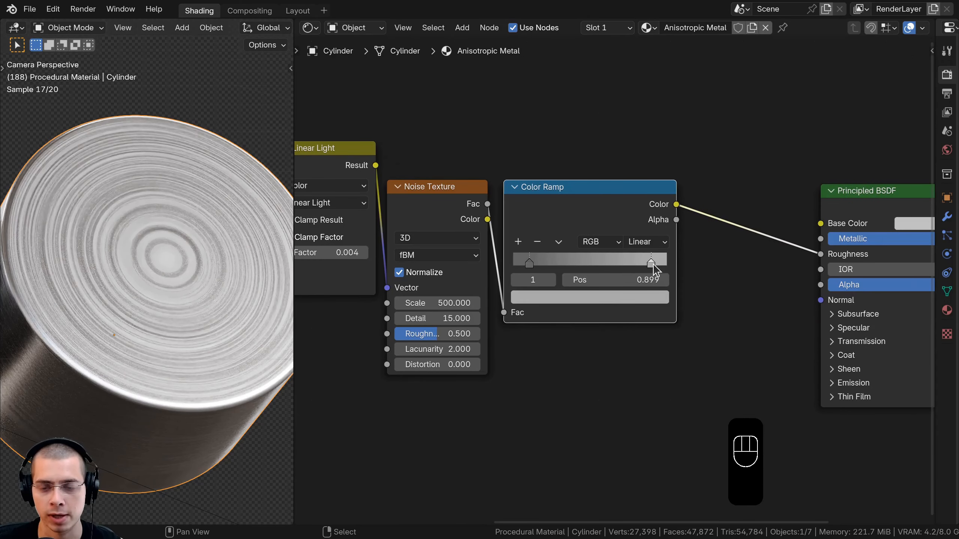
pyautogui.click(626, 299)
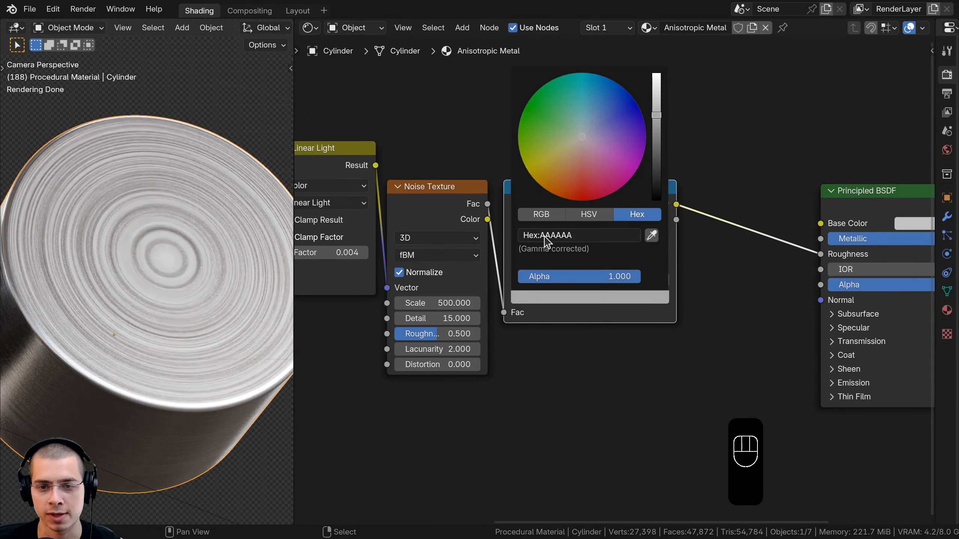
# Insert a Hue/Saturation/Value node on the link between the Color Ramp and the Principled BSDF's Roughness
pyautogui.scroll(-2, 107, 264)
pyautogui.moveTo(728, 173); pyautogui.dragTo(641, 188, button='middle')
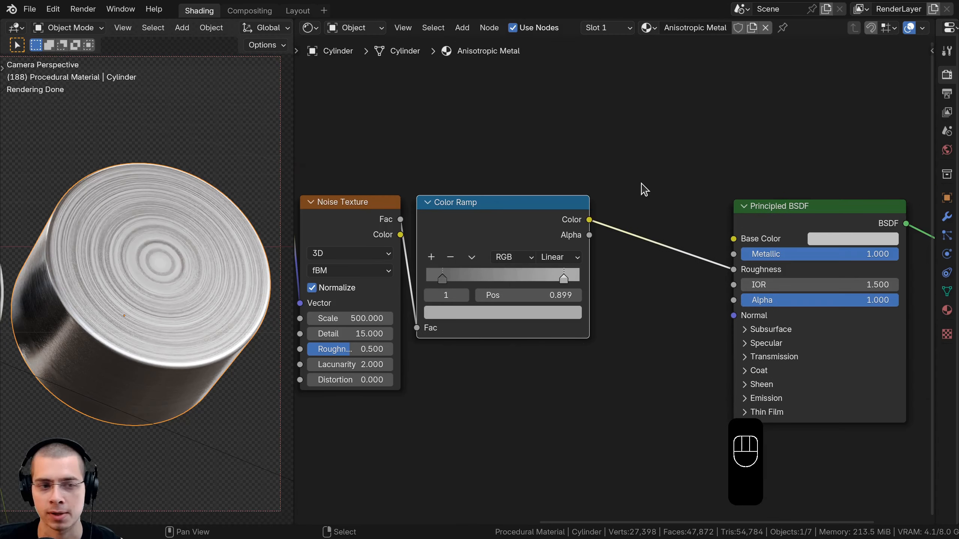
pyautogui.hotkey('shift', 'a')
pyautogui.click(643, 185)
pyautogui.write('hue')
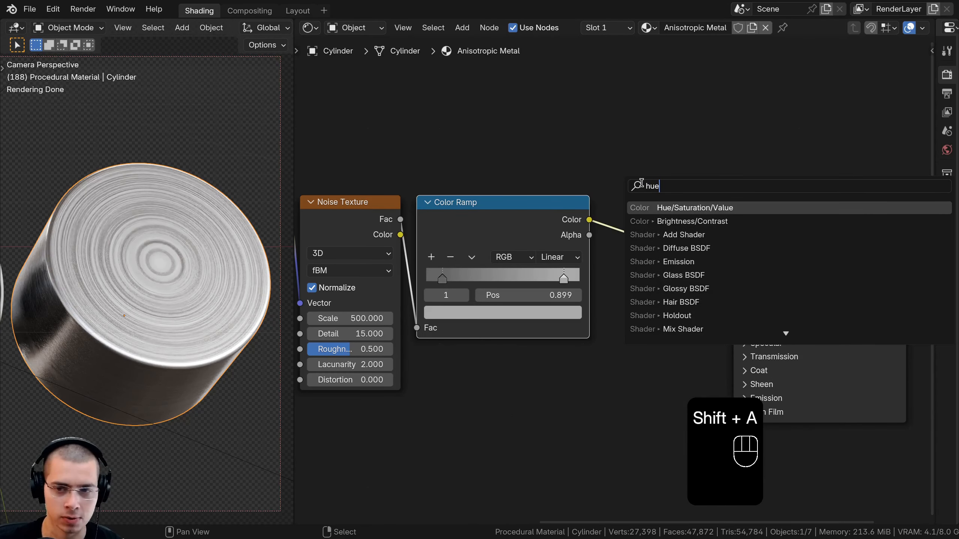
pyautogui.click(645, 206)
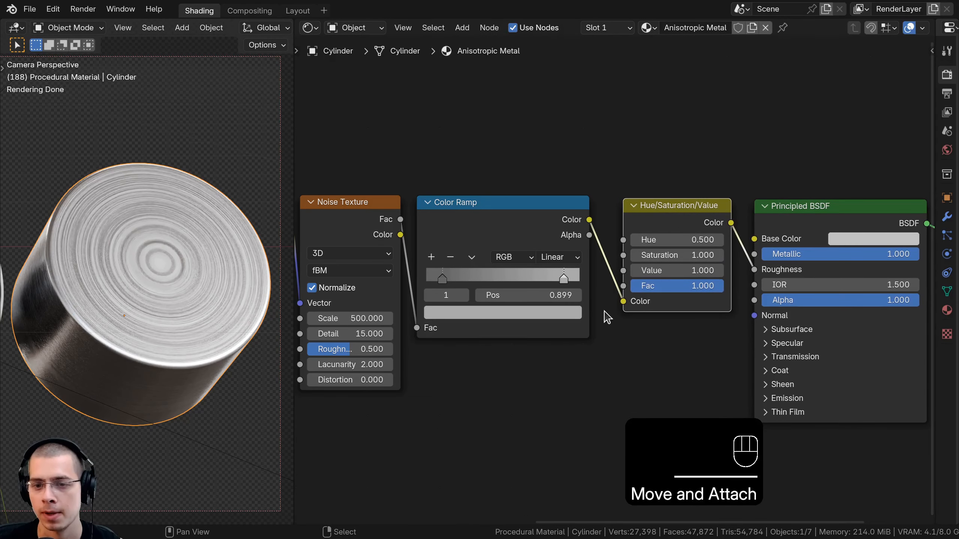
pyautogui.moveTo(682, 269)
pyautogui.mouseDown()
pyautogui.moveTo(674, 270)
pyautogui.moveTo(682, 269)
pyautogui.mouseUp()
pyautogui.moveTo(547, 222); pyautogui.dragTo(552, 220)
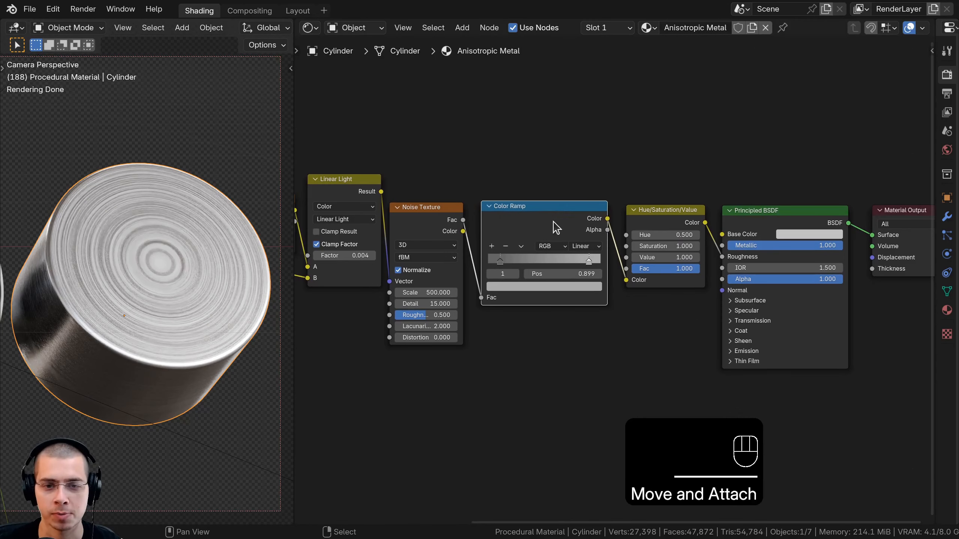
# Connect the Noise Texture's Fac output to the Principled BSDF's Normal input
pyautogui.moveTo(636, 235); pyautogui.dragTo(592, 212, button='middle')
pyautogui.moveTo(419, 187); pyautogui.dragTo(424, 183, button='middle')
pyautogui.moveTo(427, 189); pyautogui.dragTo(705, 245)
# Insert a Bump node on the link into Normal and connect the noise to its Height input instead of Normal
pyautogui.hotkey('shift', 'a')
pyautogui.write('s')
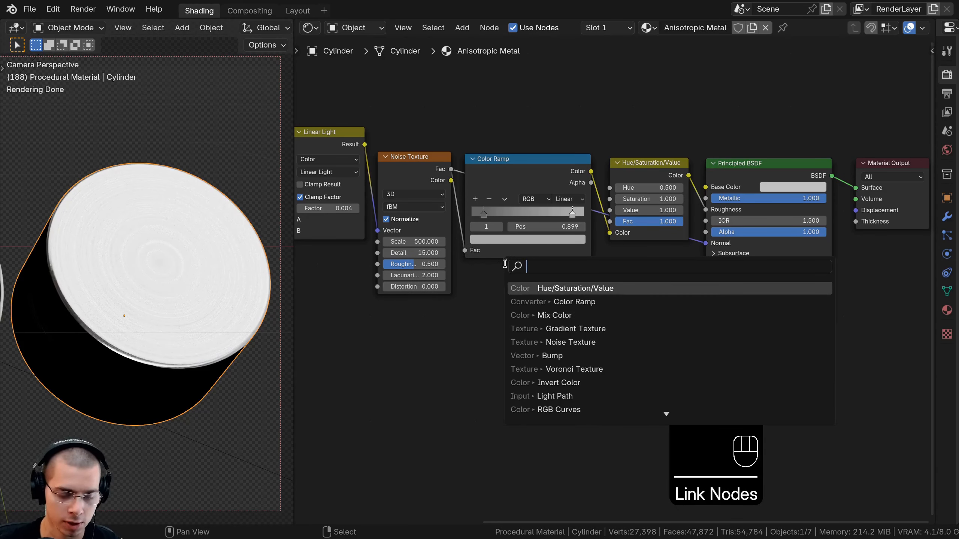
pyautogui.write('bum')
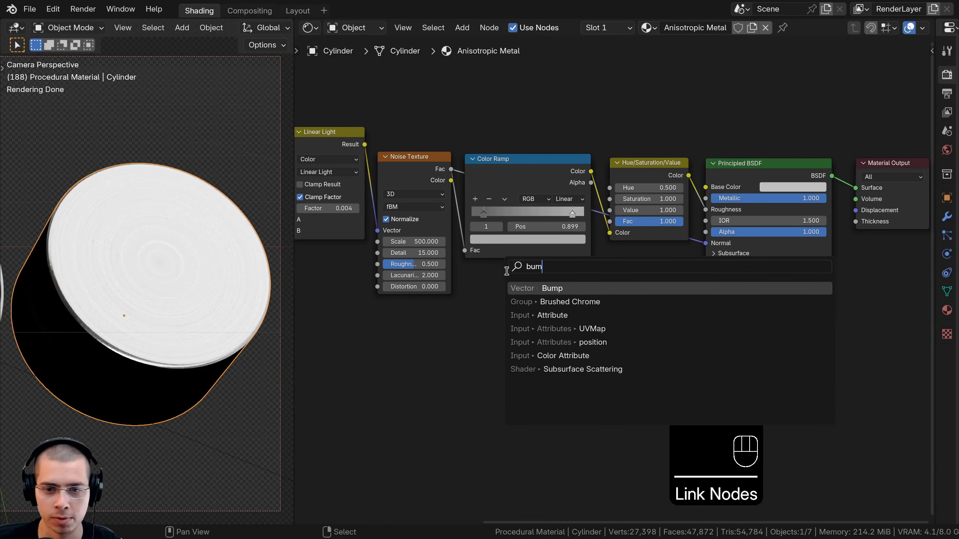
pyautogui.click(536, 288)
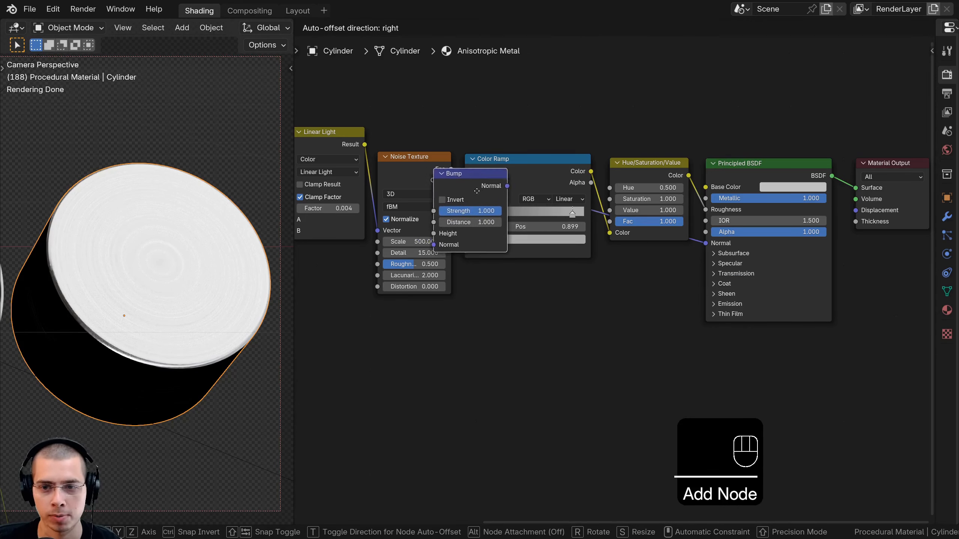
pyautogui.click(645, 263)
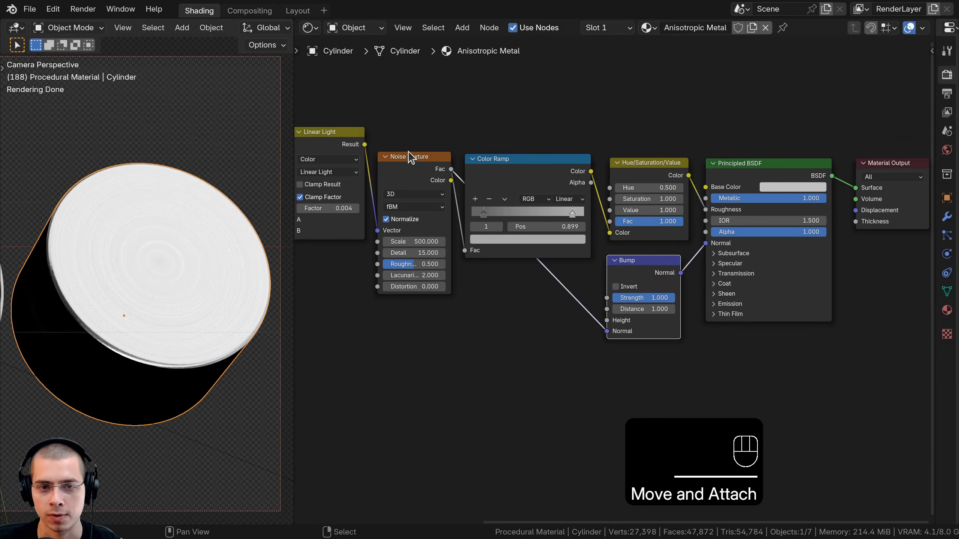
pyautogui.moveTo(607, 332); pyautogui.dragTo(605, 329)
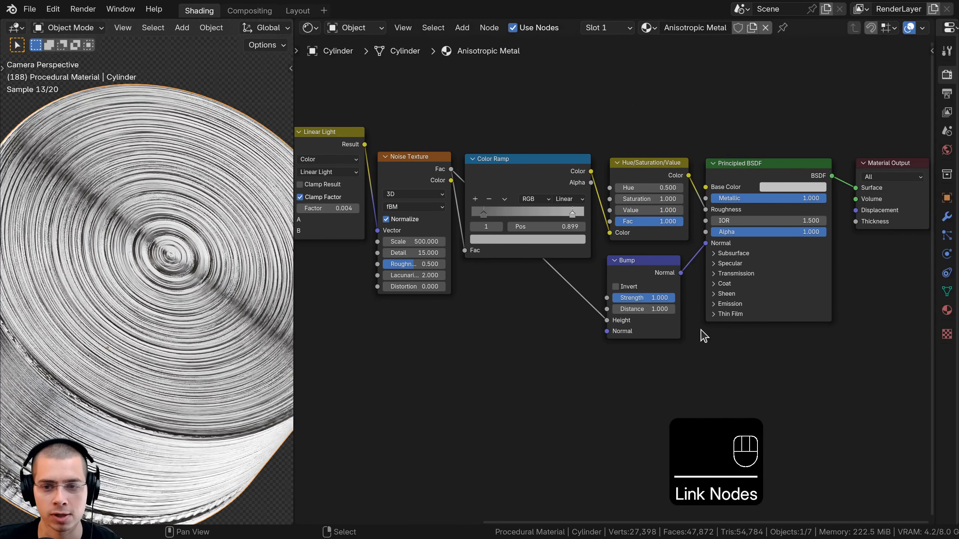
# Set the Bump node's Strength to 0.01, undoing a trial of a different strength
pyautogui.scroll(1, 700, 334)
pyautogui.click(658, 301)
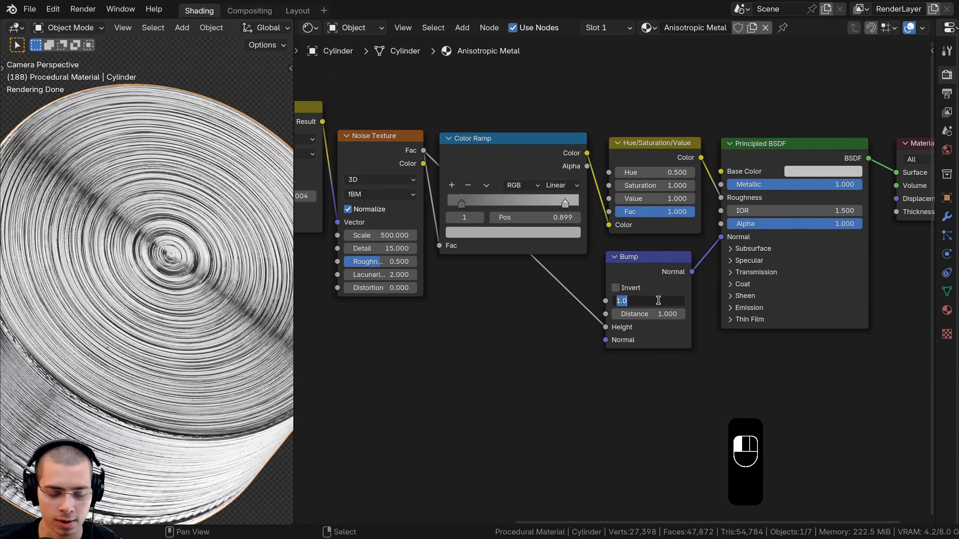
pyautogui.write('.01')
pyautogui.press('Return')
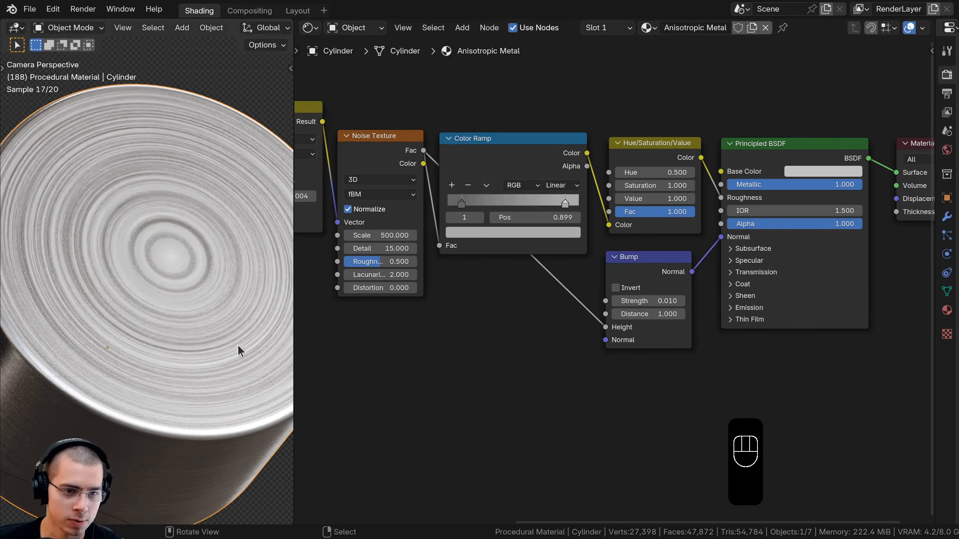
pyautogui.moveTo(628, 301); pyautogui.dragTo(646, 301)
pyautogui.hotkey('ctrl', 'z')
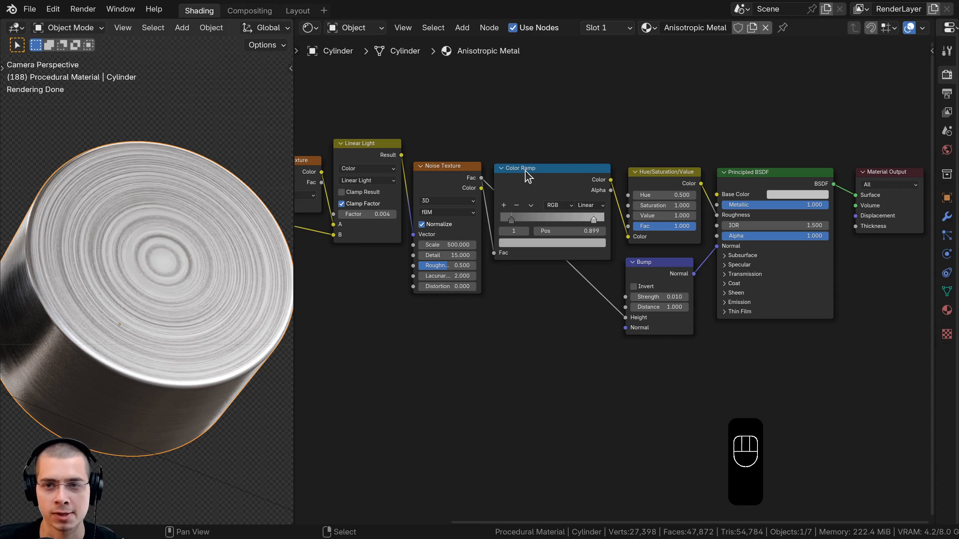
# Expand the Specular settings of the Principled BSDF to show its Anisotropic options
pyautogui.moveTo(548, 189); pyautogui.dragTo(523, 173, button='middle')
pyautogui.scroll(1, 624, 245)
pyautogui.moveTo(624, 244); pyautogui.dragTo(473, 256, button='middle')
pyautogui.scroll(2, 519, 293)
pyautogui.scroll(2, 557, 299)
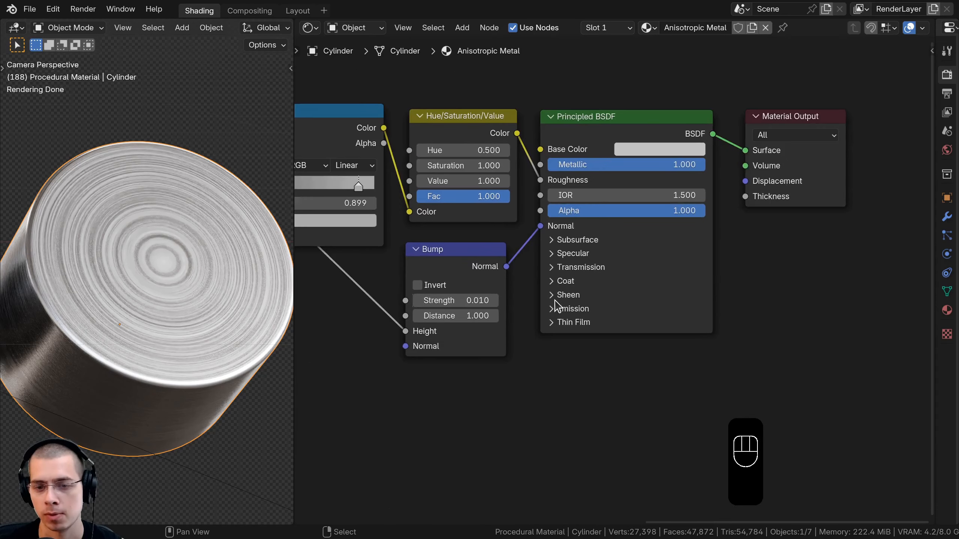
pyautogui.scroll(1, 555, 305)
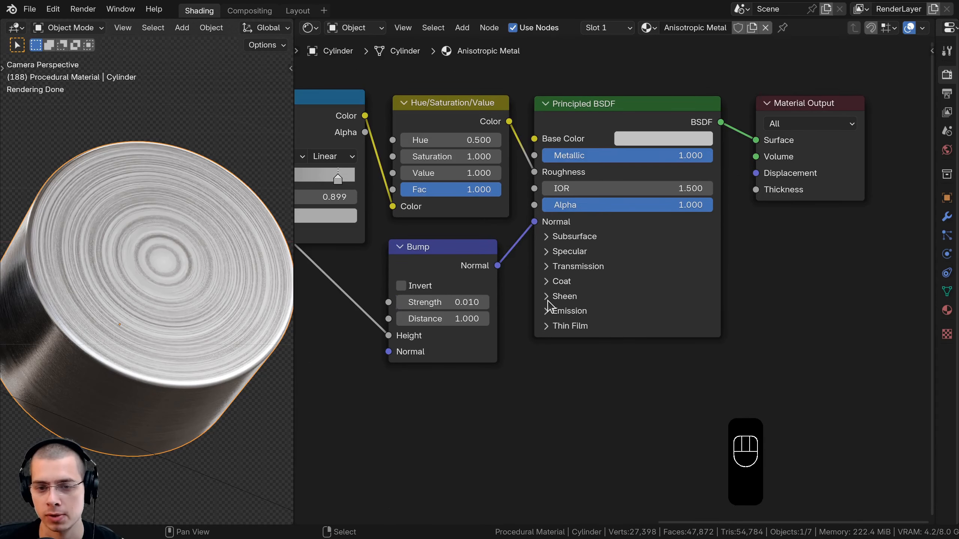
pyautogui.click(546, 252)
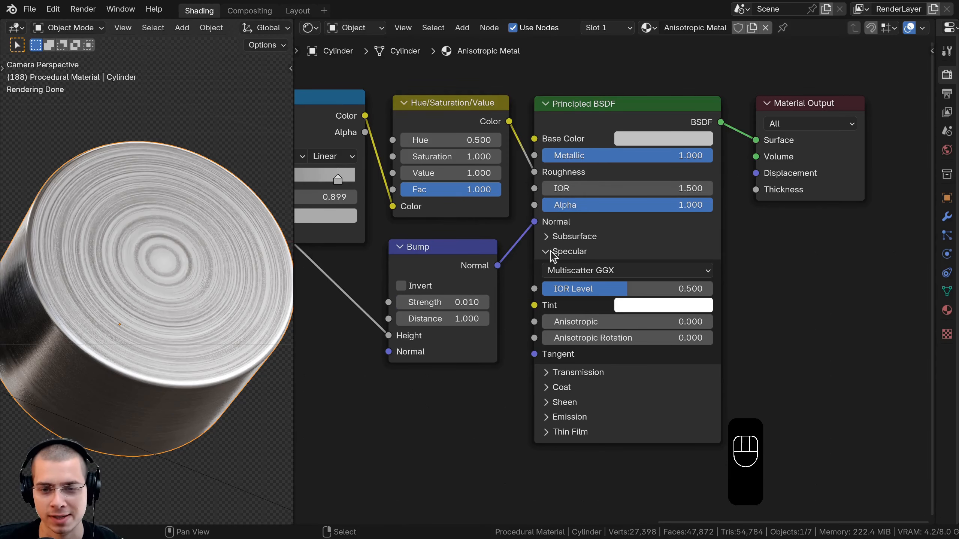
pyautogui.moveTo(573, 298); pyautogui.dragTo(583, 295, button='middle')
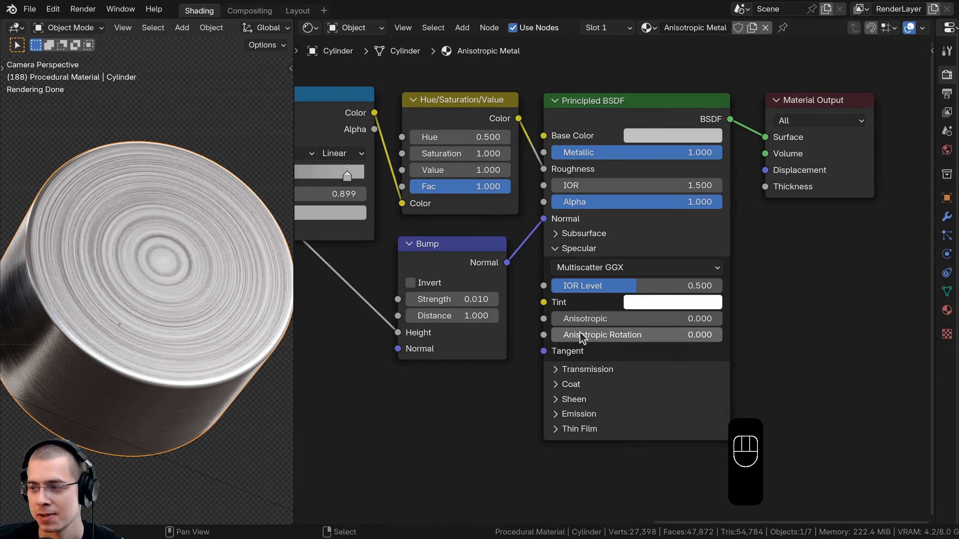
# Set the Principled BSDF's Anisotropic value to 1.000 and inspect the reflections at the centre of the cylinder's top
pyautogui.moveTo(583, 320)
pyautogui.mouseDown()
pyautogui.moveTo(665, 320)
pyautogui.moveTo(637, 335)
pyautogui.moveTo(719, 335)
pyautogui.moveTo(610, 336)
pyautogui.mouseUp()
pyautogui.scroll(-2, 572, 325)
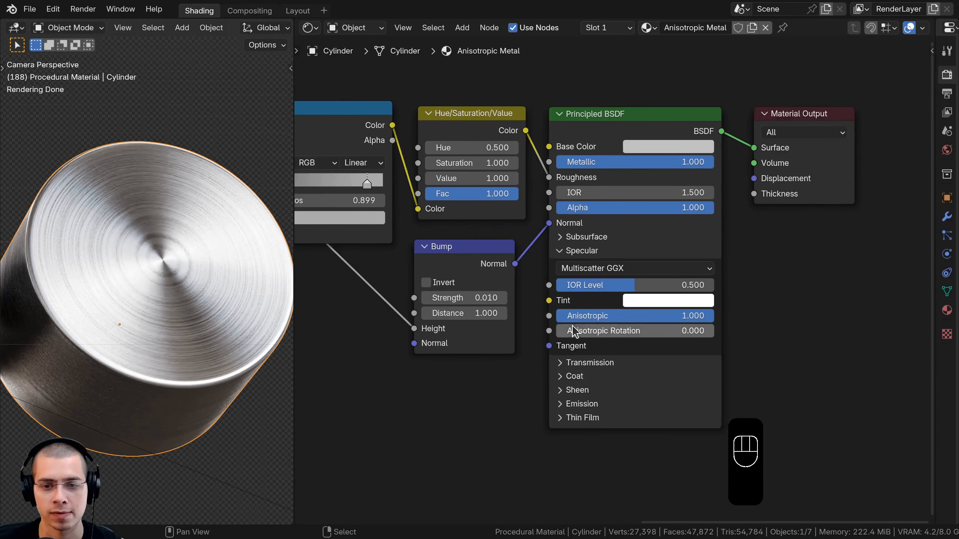
pyautogui.moveTo(573, 325); pyautogui.dragTo(604, 340, button='middle')
pyautogui.press('Home')
pyautogui.scroll(3, 152, 303)
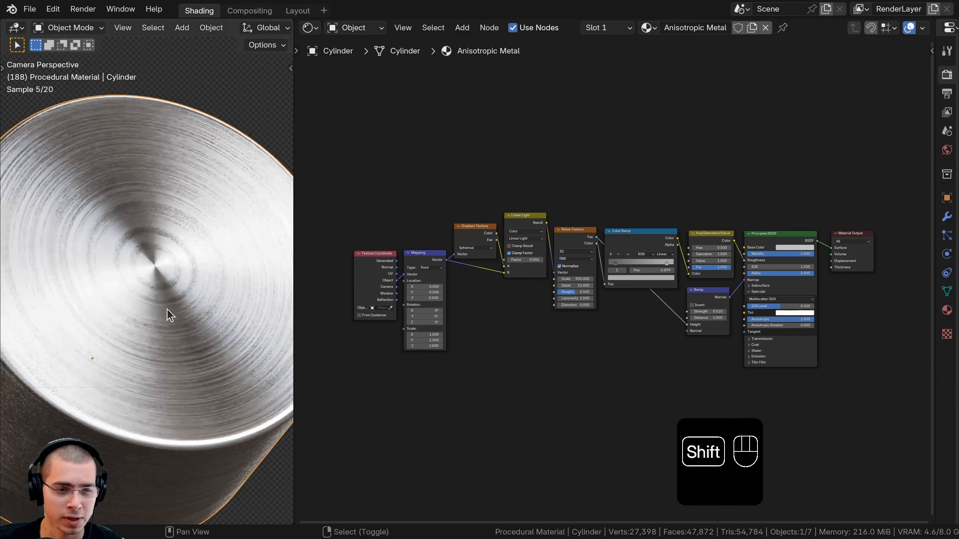
pyautogui.keyDown('shift'); pyautogui.moveTo(151, 241); pyautogui.dragTo(143, 271, button='middle'); pyautogui.keyUp('shift')
pyautogui.scroll(2, 141, 226)
pyautogui.keyDown('shift'); pyautogui.moveTo(128, 192); pyautogui.dragTo(151, 126, button='middle'); pyautogui.keyUp('shift')
pyautogui.scroll(2, 173, 258)
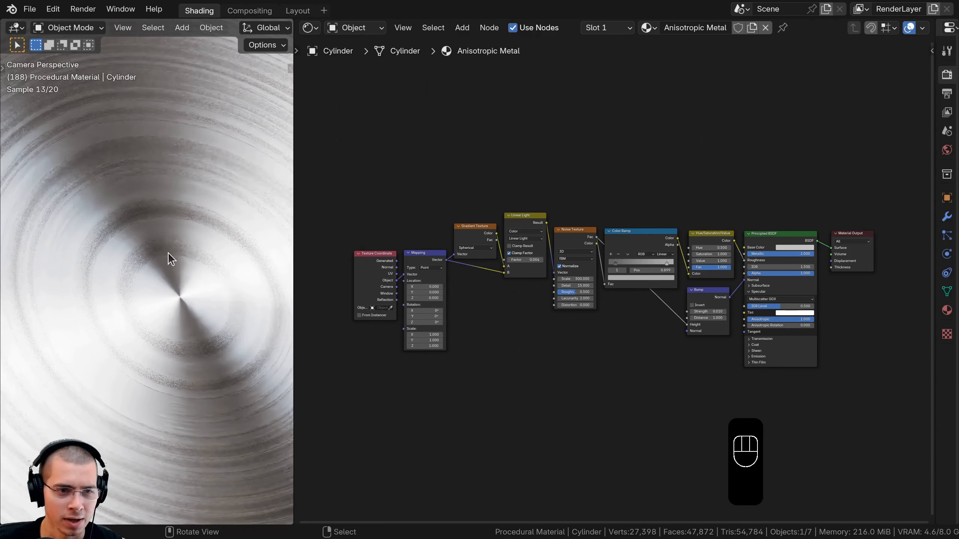
pyautogui.scroll(-4, 607, 289)
# Duplicate the Mapping node and insert the copy between the Texture Coordinate's Object output and the existing Mapping node
pyautogui.moveTo(524, 320); pyautogui.dragTo(574, 320, button='middle')
pyautogui.scroll(4, 540, 298)
pyautogui.scroll(4, 530, 270)
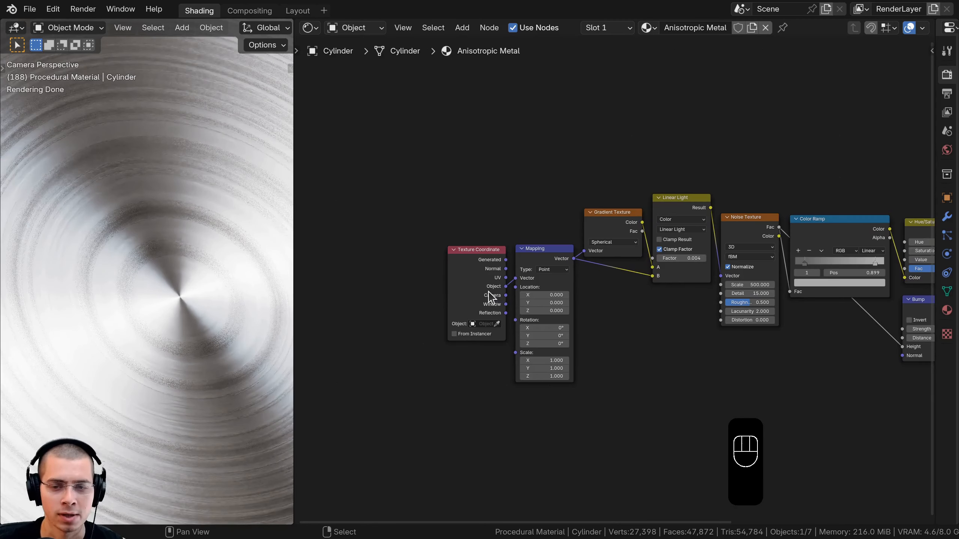
pyautogui.moveTo(487, 279); pyautogui.dragTo(524, 281, button='middle')
pyautogui.moveTo(521, 281); pyautogui.dragTo(447, 275)
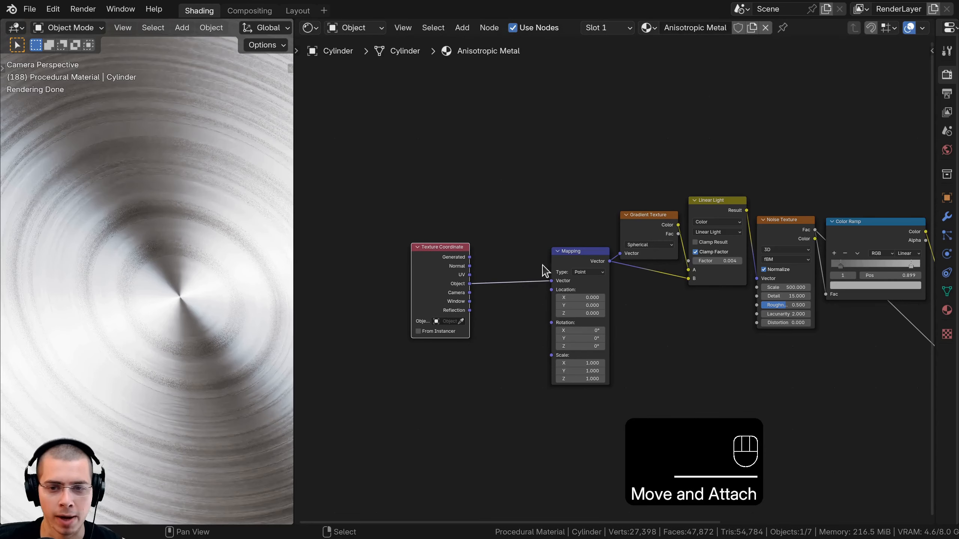
pyautogui.hotkey('shift', 'd')
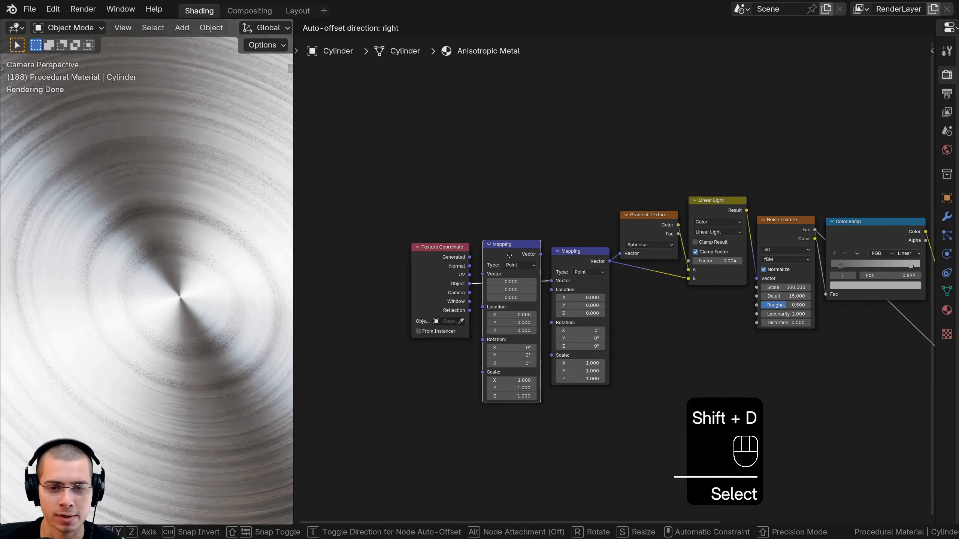
pyautogui.click(512, 262)
pyautogui.moveTo(522, 255); pyautogui.dragTo(528, 260)
pyautogui.moveTo(457, 271); pyautogui.dragTo(465, 274)
pyautogui.scroll(5, 604, 280)
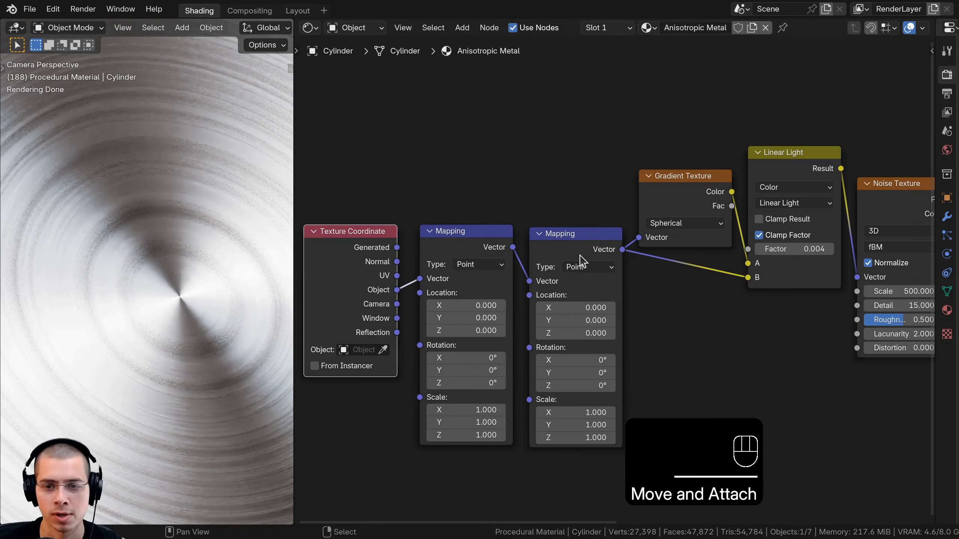
# Set the X, Y and Z Scale of the Mapping node feeding the Gradient Texture to -3.62
pyautogui.click(580, 251)
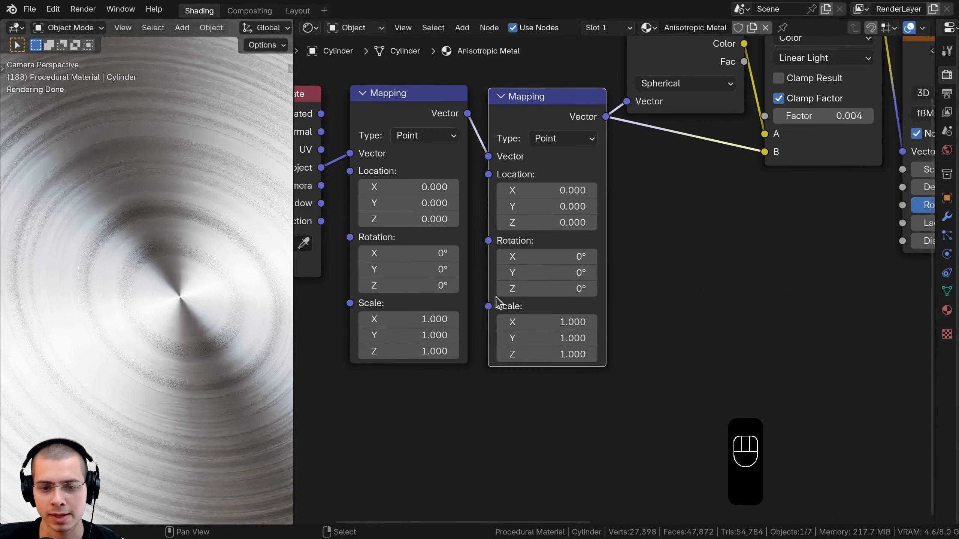
pyautogui.moveTo(529, 317); pyautogui.dragTo(531, 298, button='middle')
pyautogui.moveTo(534, 303); pyautogui.dragTo(533, 334)
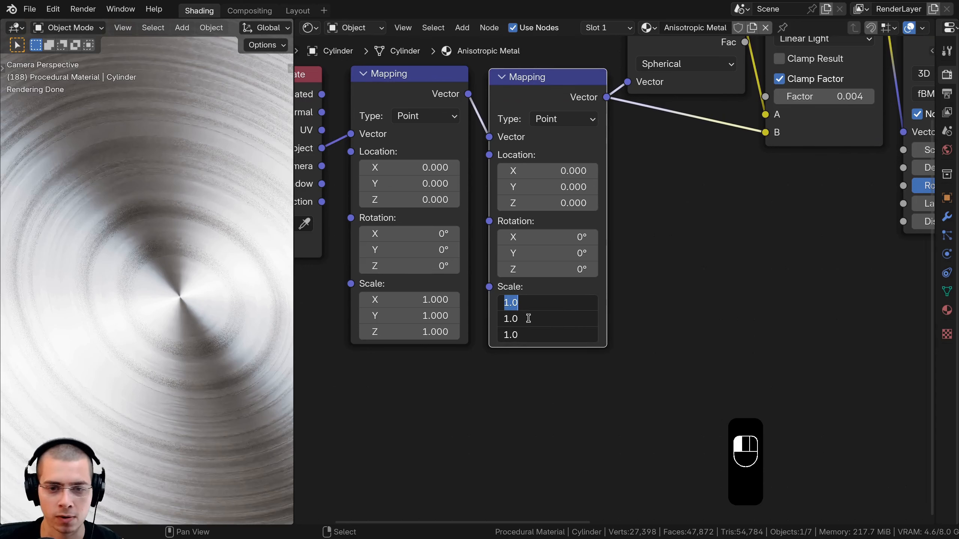
pyautogui.press('BackSpace')
pyautogui.press('BackSpace')
pyautogui.press('BackSpace')
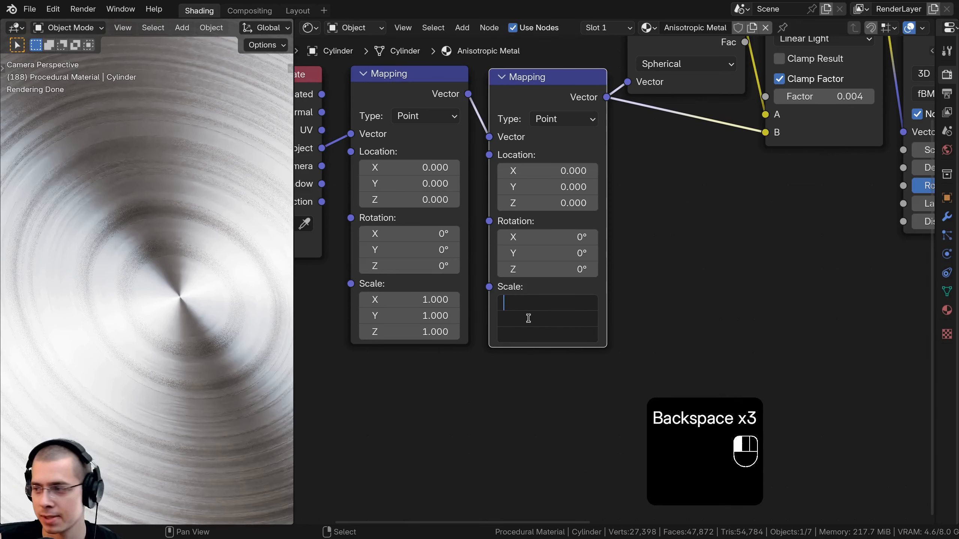
pyautogui.write('-3.62')
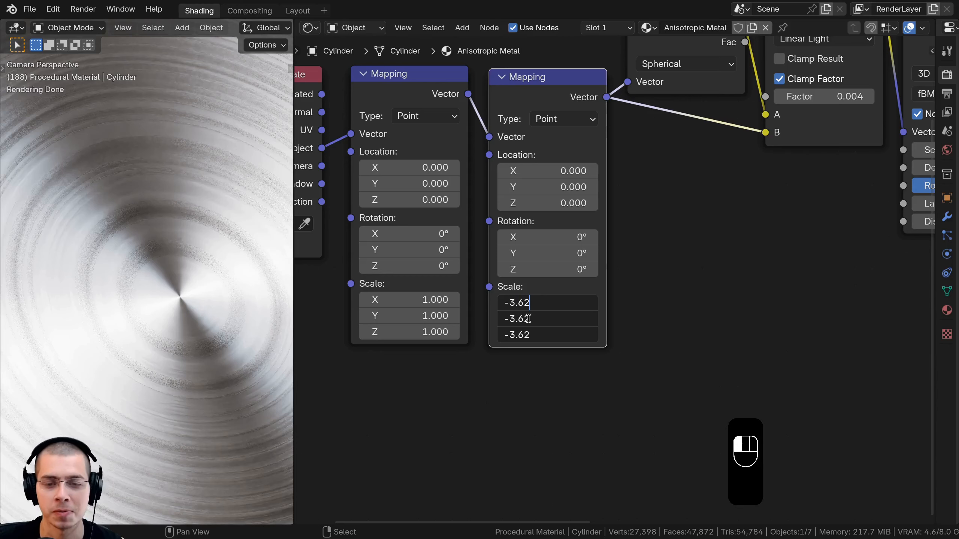
pyautogui.press('Return')
pyautogui.scroll(-3, 623, 424)
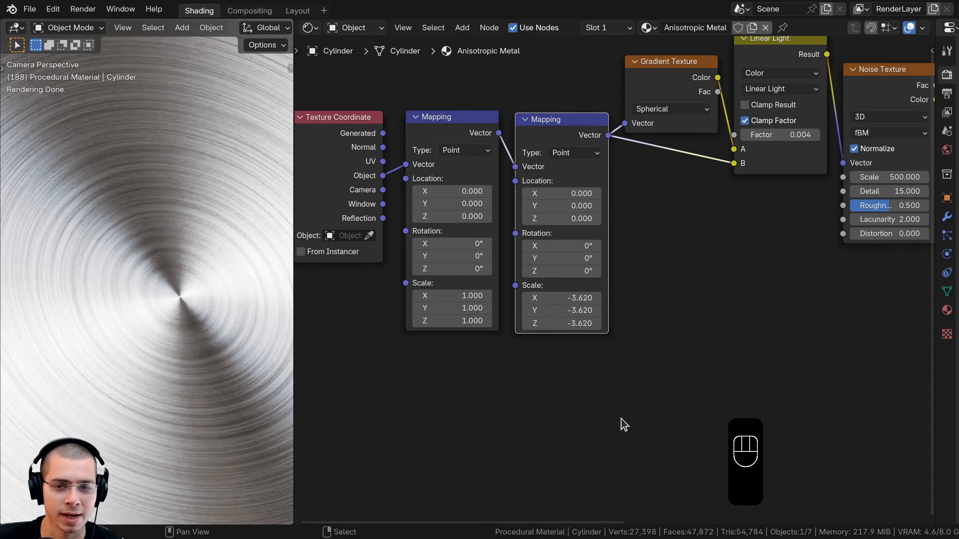
pyautogui.scroll(-3, 227, 289)
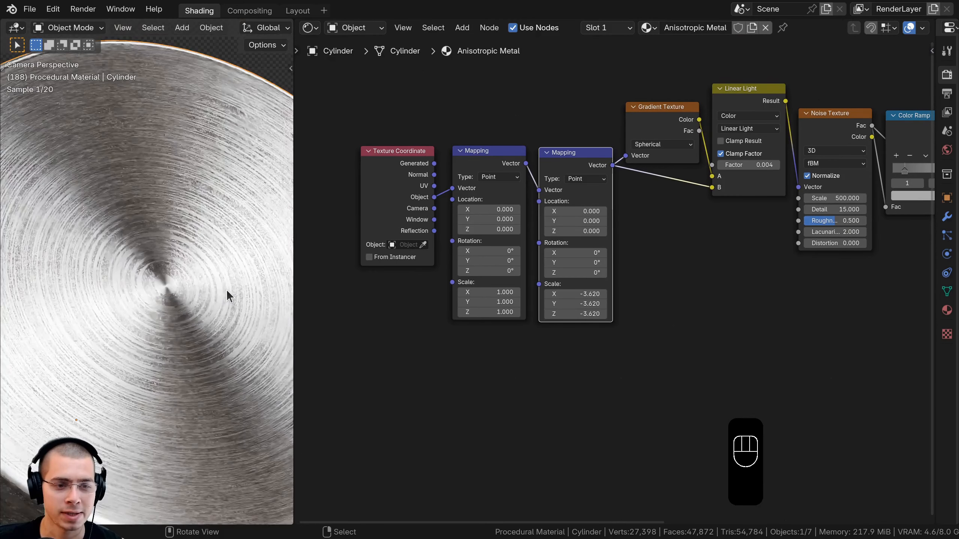
pyautogui.moveTo(576, 293)
pyautogui.mouseDown()
pyautogui.moveTo(545, 294)
pyautogui.moveTo(567, 293)
pyautogui.mouseUp()
pyautogui.rightClick(567, 293)
pyautogui.scroll(-3, 604, 272)
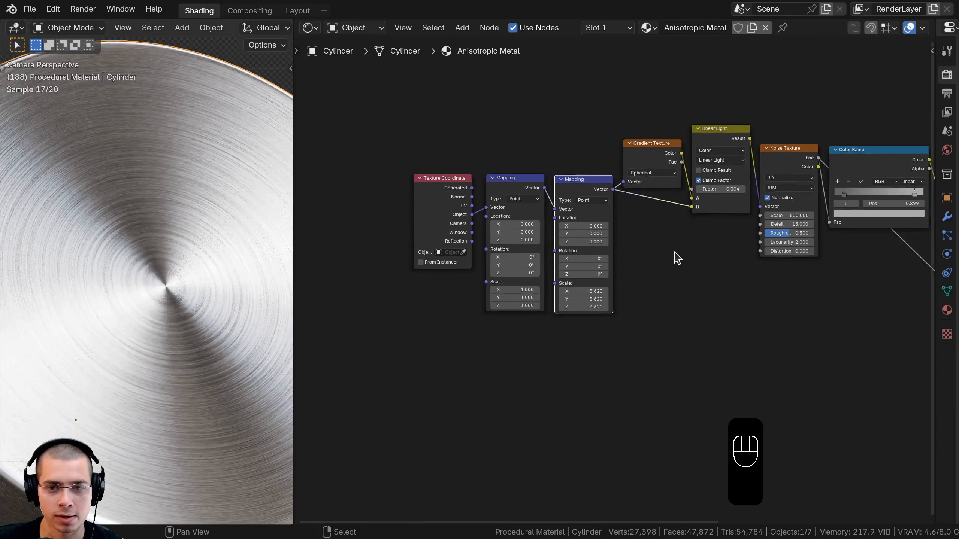
# Preview the Gradient Texture on the cylinder and try different uniform Scale values on the Mapping node that feeds it
pyautogui.keyDown('ctrl'); pyautogui.keyDown('shift'); pyautogui.click(565, 186); pyautogui.keyUp('shift'); pyautogui.keyUp('ctrl')
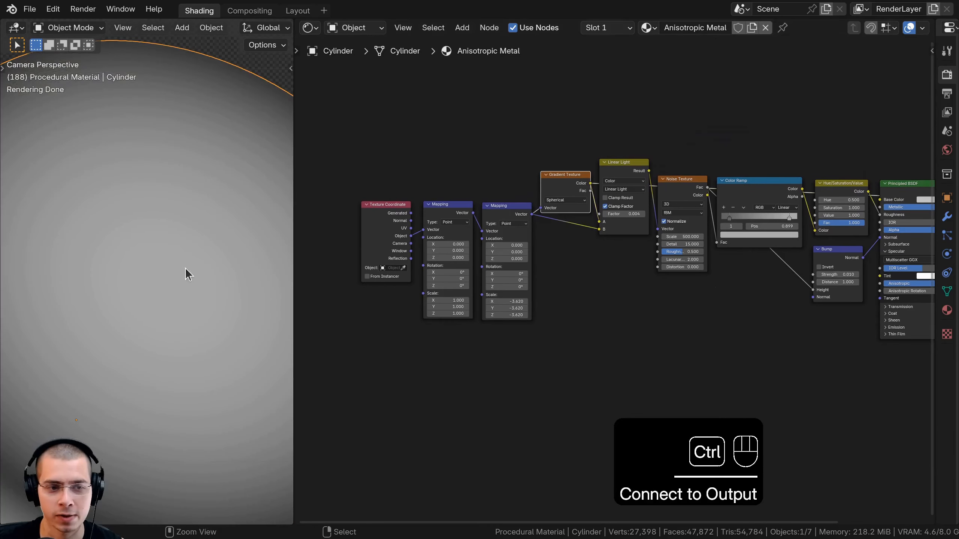
pyautogui.scroll(-3, 186, 272)
pyautogui.scroll(3, 516, 345)
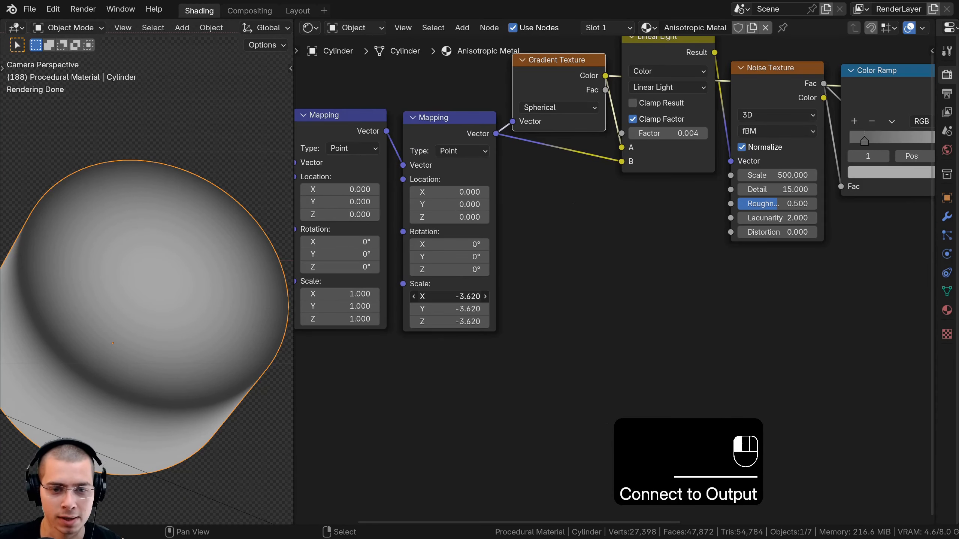
pyautogui.moveTo(449, 310); pyautogui.dragTo(546, 321)
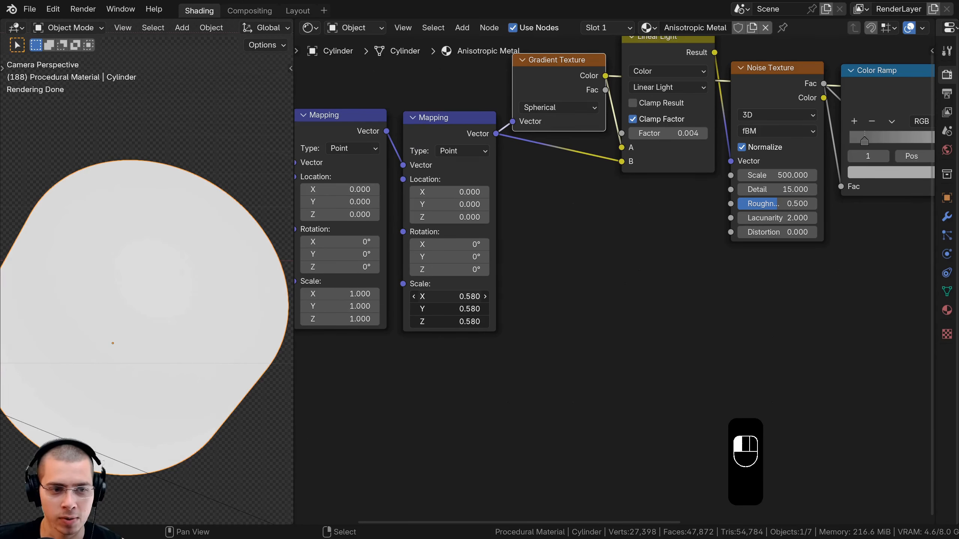
pyautogui.moveTo(540, 321); pyautogui.dragTo(452, 322)
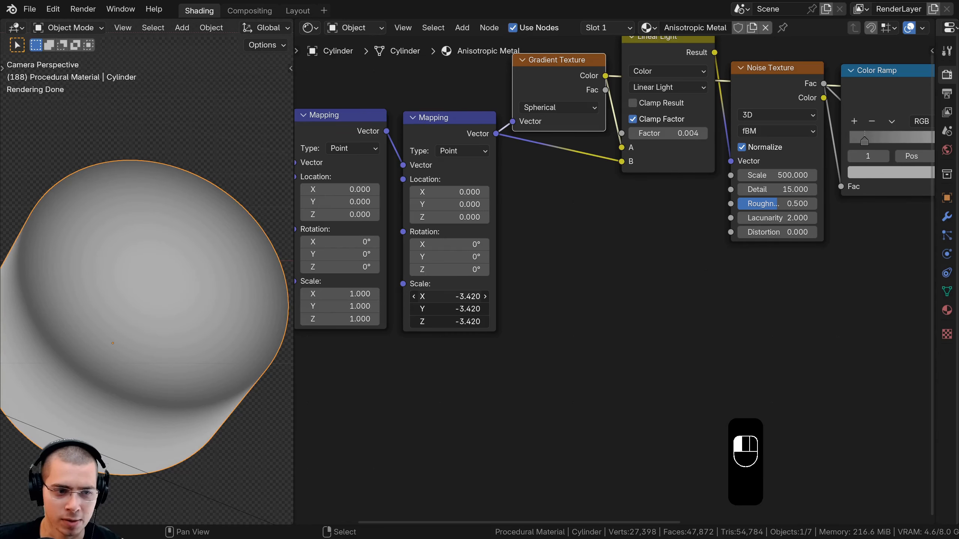
pyautogui.keyDown('shift'); pyautogui.moveTo(168, 296); pyautogui.dragTo(49, 196, button='middle'); pyautogui.keyUp('shift')
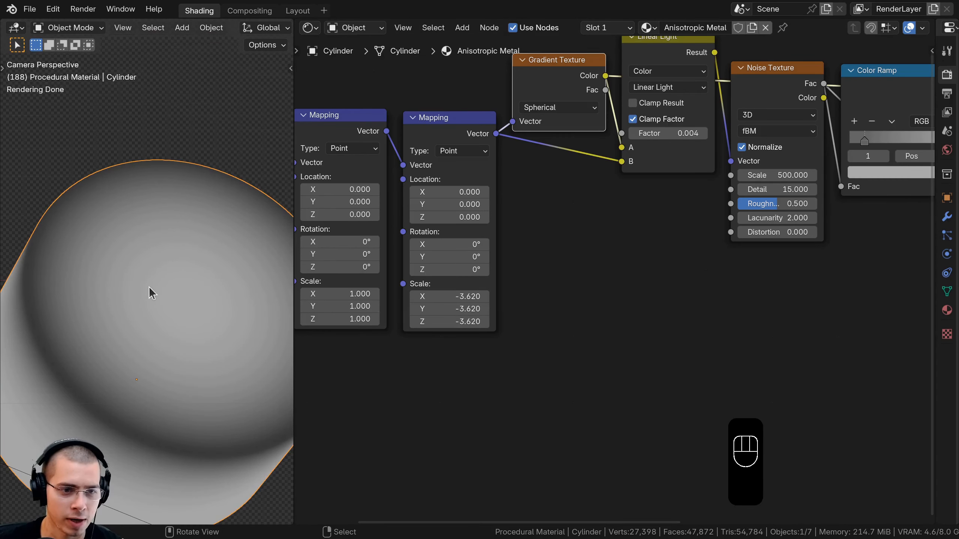
# Preview the Color Ramp output on the cylinder to examine the circular noise pattern
pyautogui.scroll(-7, 661, 216)
pyautogui.moveTo(895, 205); pyautogui.dragTo(656, 232, button='middle')
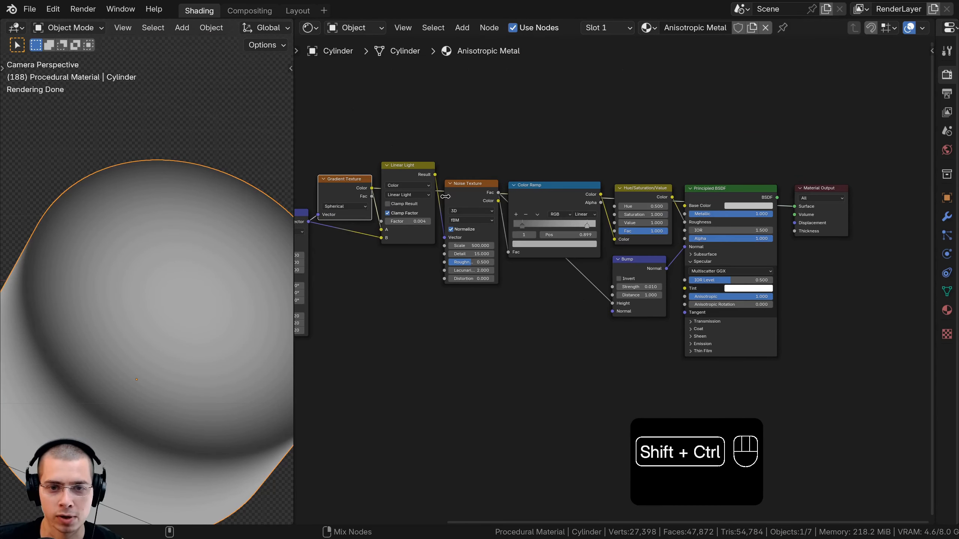
pyautogui.keyDown('ctrl'); pyautogui.keyDown('shift'); pyautogui.click(543, 197); pyautogui.keyUp('shift'); pyautogui.keyUp('ctrl')
pyautogui.scroll(3, 191, 306)
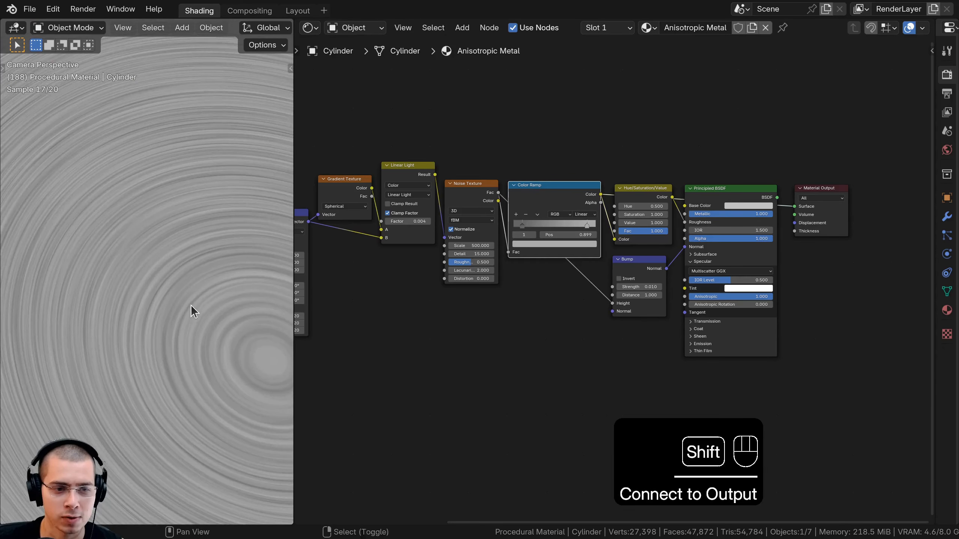
pyautogui.keyDown('shift'); pyautogui.moveTo(154, 283); pyautogui.dragTo(166, 154, button='middle'); pyautogui.keyUp('shift')
pyautogui.moveTo(627, 222); pyautogui.dragTo(572, 219, button='middle')
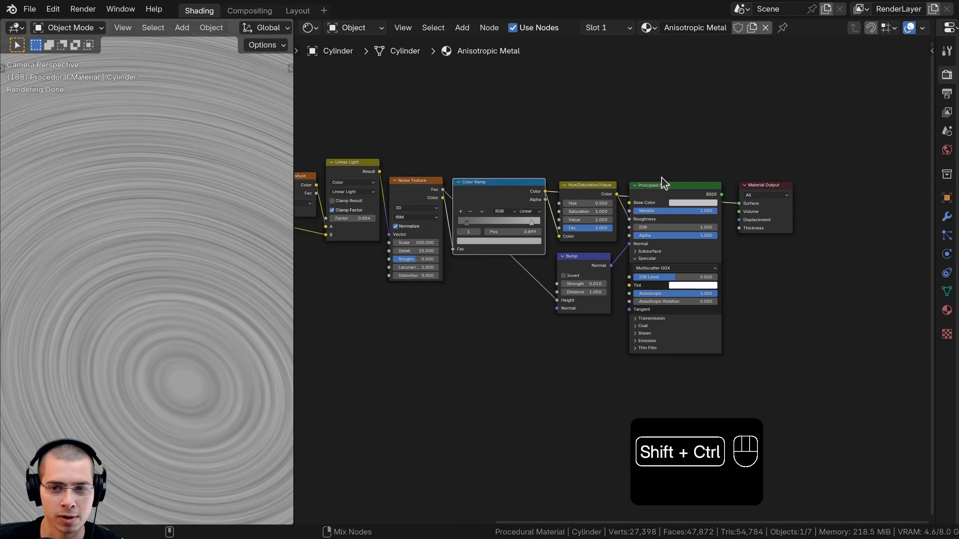
# Reconnect the Principled BSDF to the Material Output and view the whole cylinder
pyautogui.keyDown('ctrl'); pyautogui.keyDown('shift'); pyautogui.click(657, 191); pyautogui.keyUp('shift'); pyautogui.keyUp('ctrl')
pyautogui.keyDown('shift'); pyautogui.moveTo(214, 270); pyautogui.dragTo(173, 323, button='middle'); pyautogui.keyUp('shift')
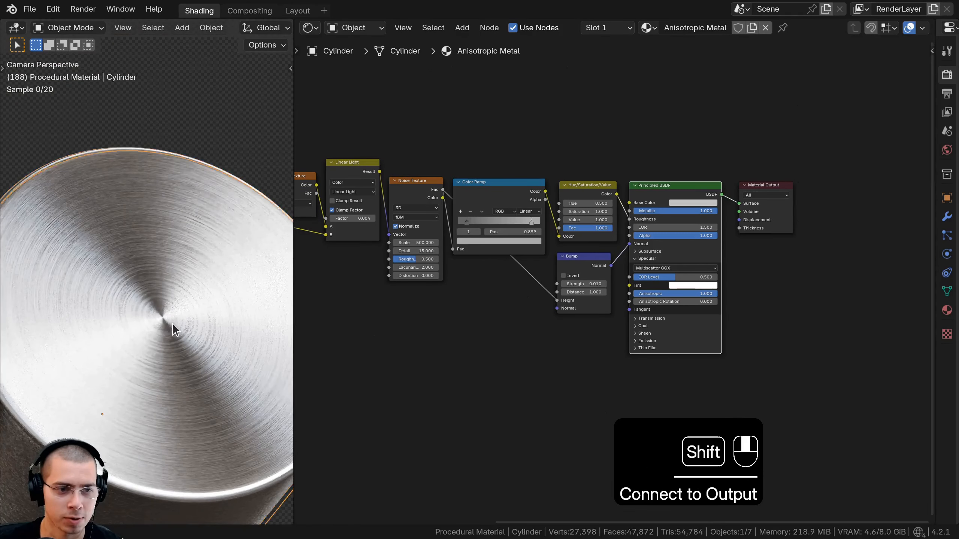
pyautogui.scroll(-2, 130, 265)
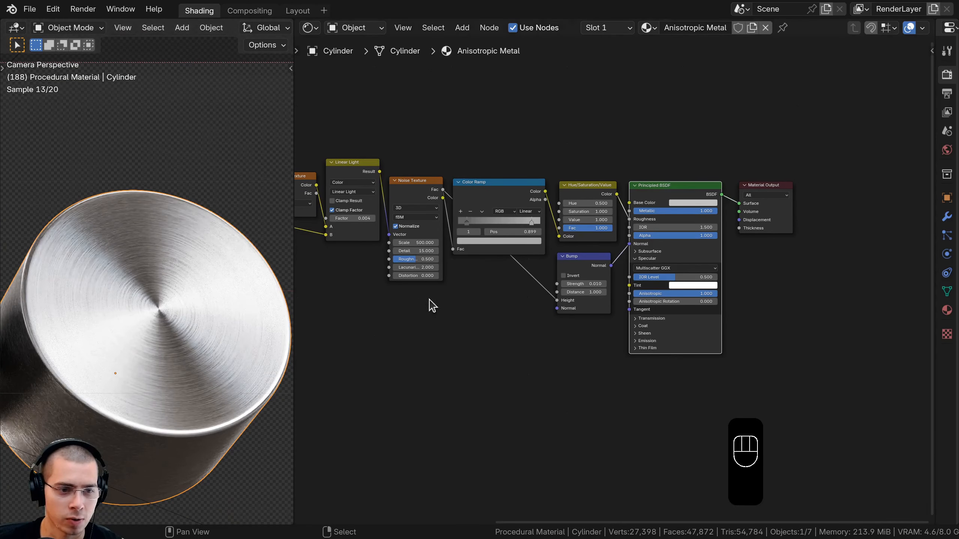
# Group all nodes except the Material Output into one node group
pyautogui.scroll(-4, 414, 287)
pyautogui.moveTo(396, 265); pyautogui.dragTo(526, 270, button='middle')
pyautogui.press('a')
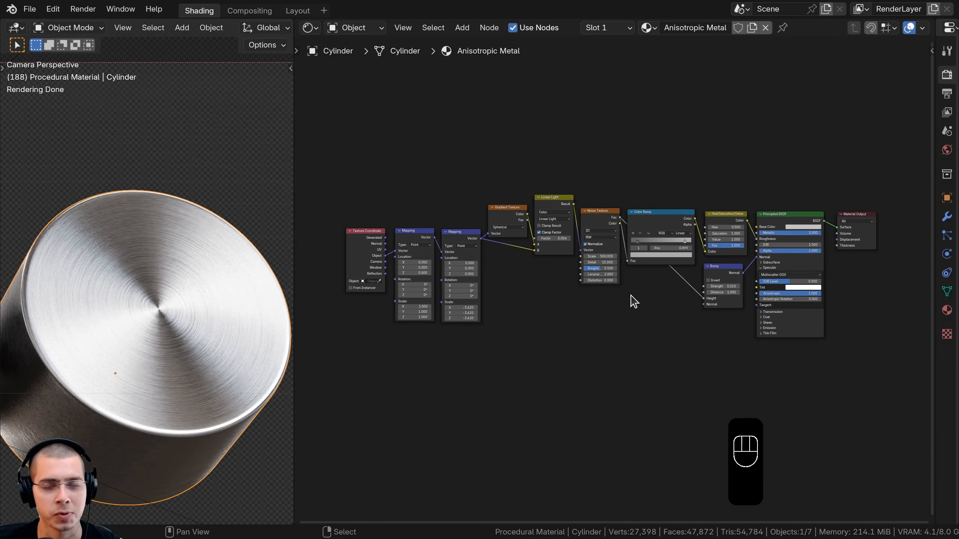
pyautogui.click(594, 283)
pyautogui.moveTo(348, 144); pyautogui.dragTo(810, 363)
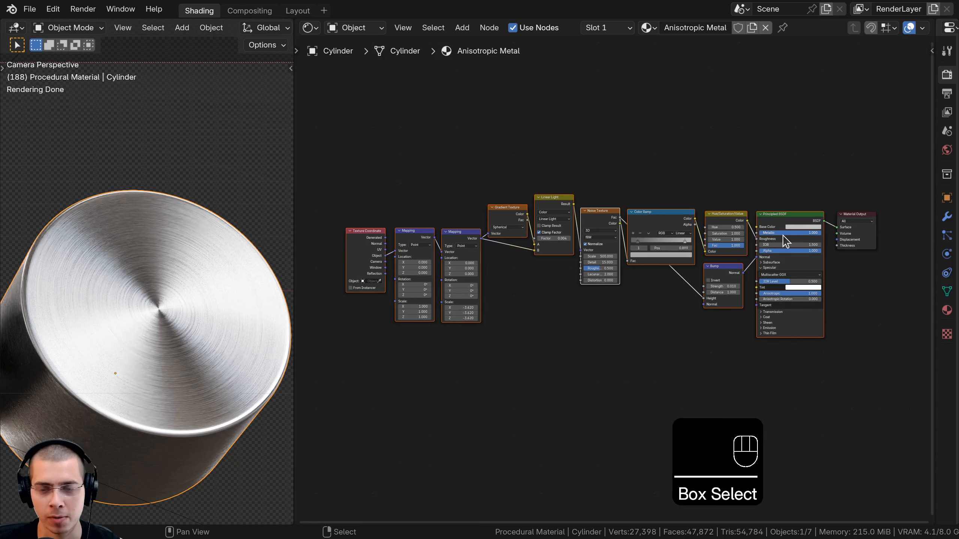
pyautogui.moveTo(761, 231); pyautogui.dragTo(759, 230, button='middle')
pyautogui.hotkey('ctrl', 'g')
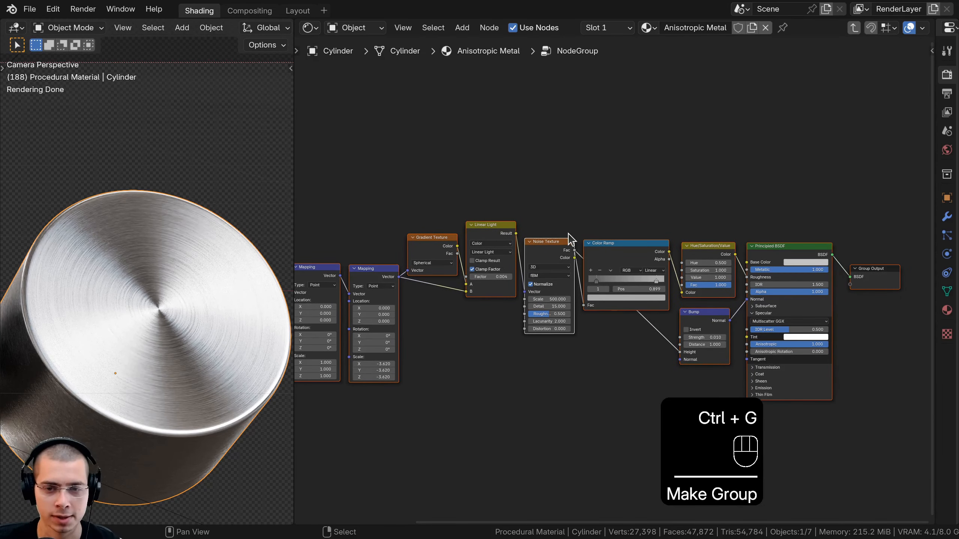
# Leave the group, move the group node next to the Material Output and widen it
pyautogui.press('Tab')
pyautogui.press('g')
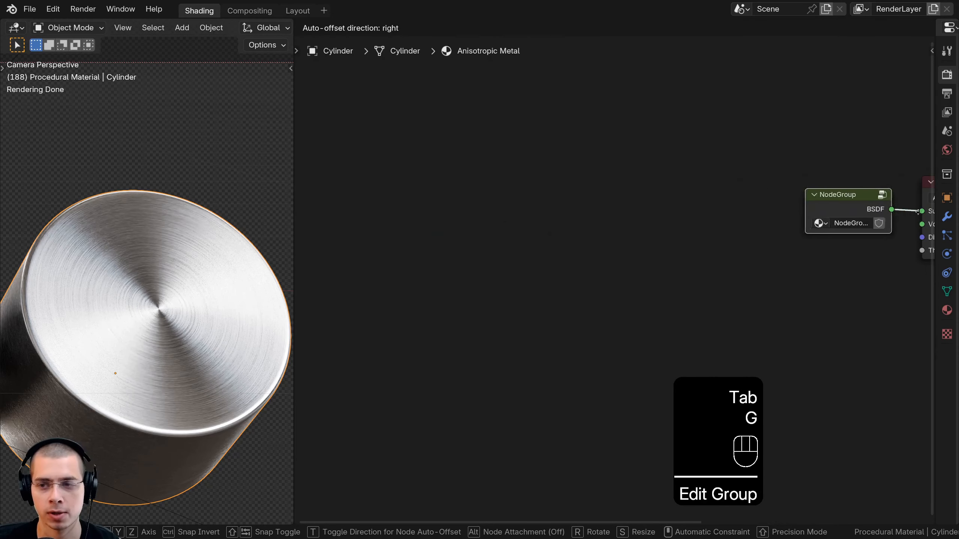
pyautogui.click(823, 209)
pyautogui.moveTo(823, 210); pyautogui.dragTo(573, 235, button='middle')
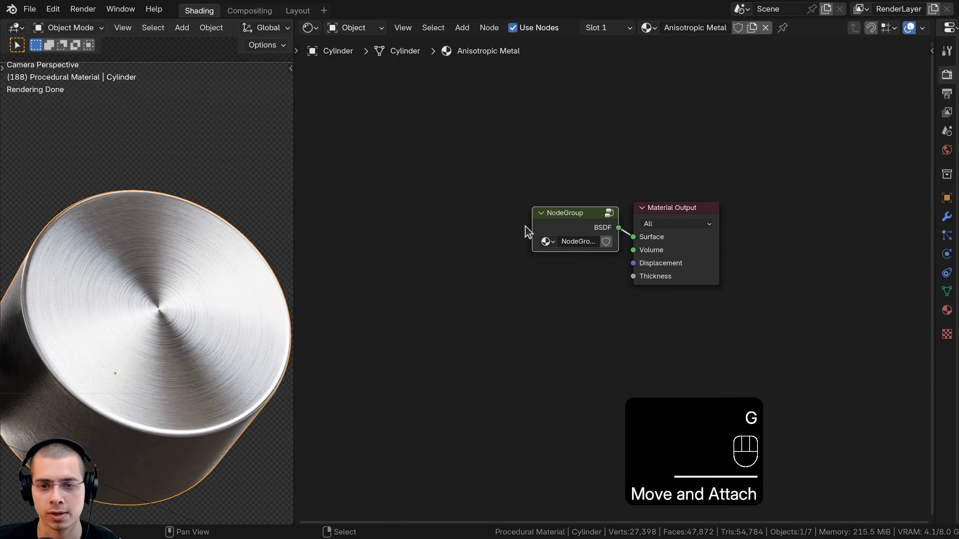
pyautogui.moveTo(534, 231); pyautogui.dragTo(451, 231)
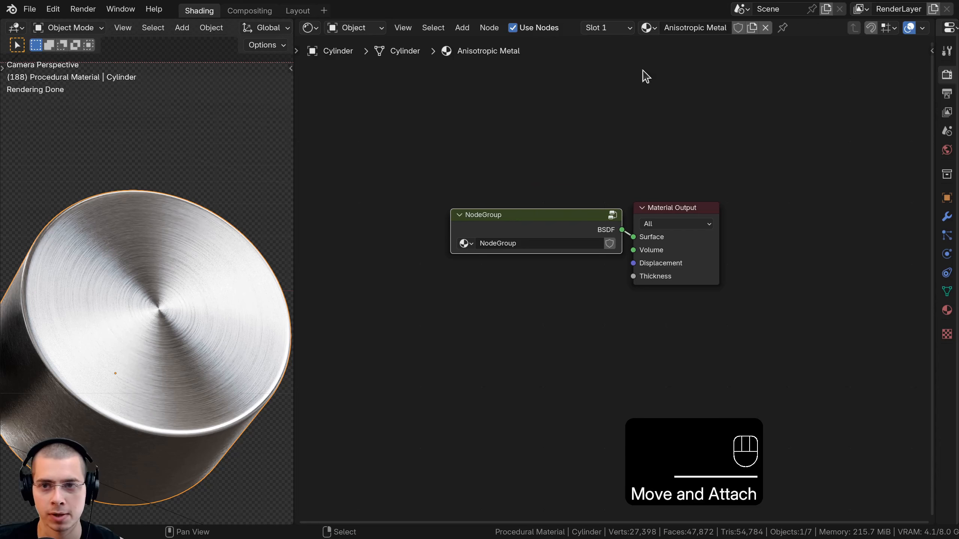
pyautogui.click(546, 223)
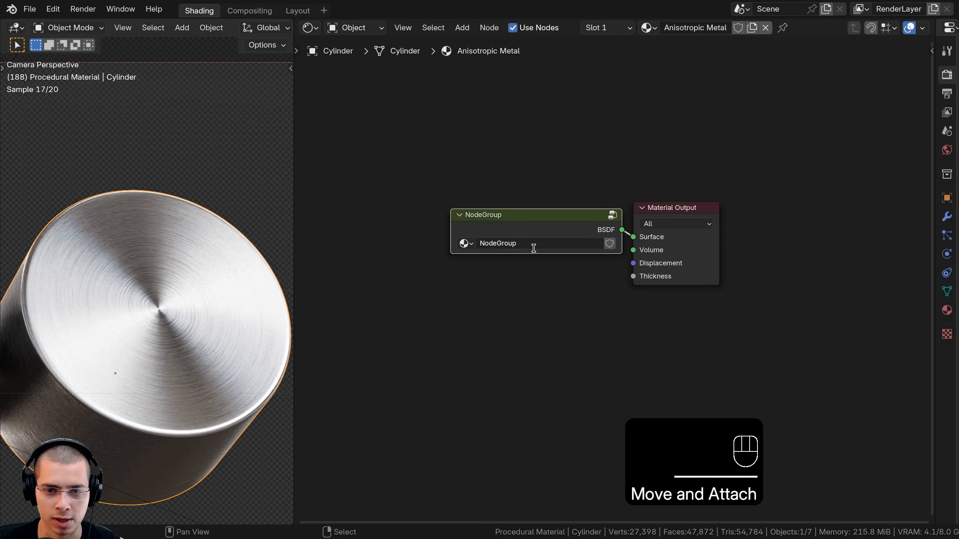
# Rename the node group to "Anisotropic Metal"
pyautogui.doubleClick(533, 245)
pyautogui.write('Anisotropic Metal')
pyautogui.click(523, 220)
pyautogui.moveTo(532, 220); pyautogui.dragTo(533, 220)
pyautogui.doubleClick(539, 241)
pyautogui.press('BackSpace')
pyautogui.press('BackSpace')
pyautogui.click(546, 228)
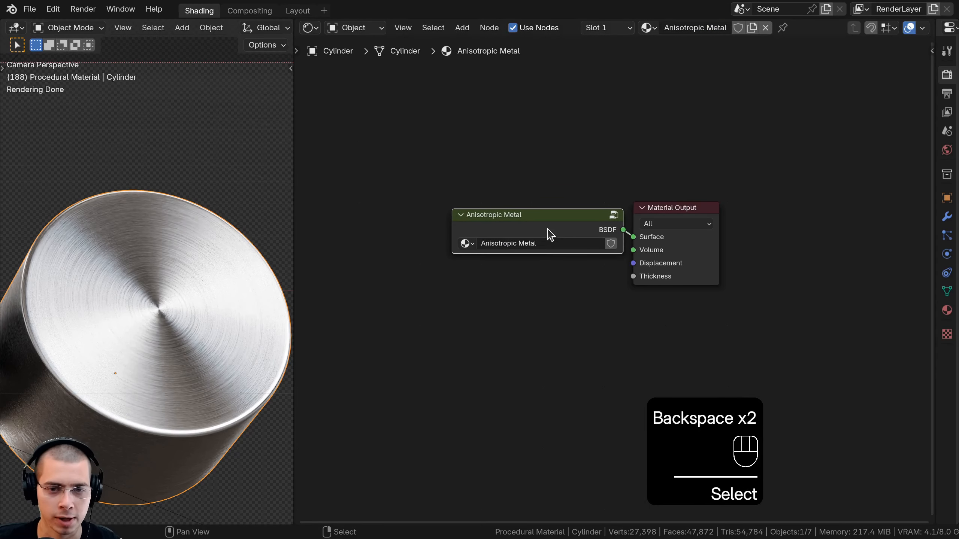
# Open the Anisotropic Metal group for editing and rename its BSDF output socket to "Shader"
pyautogui.press('Tab')
pyautogui.scroll(-3, 675, 204)
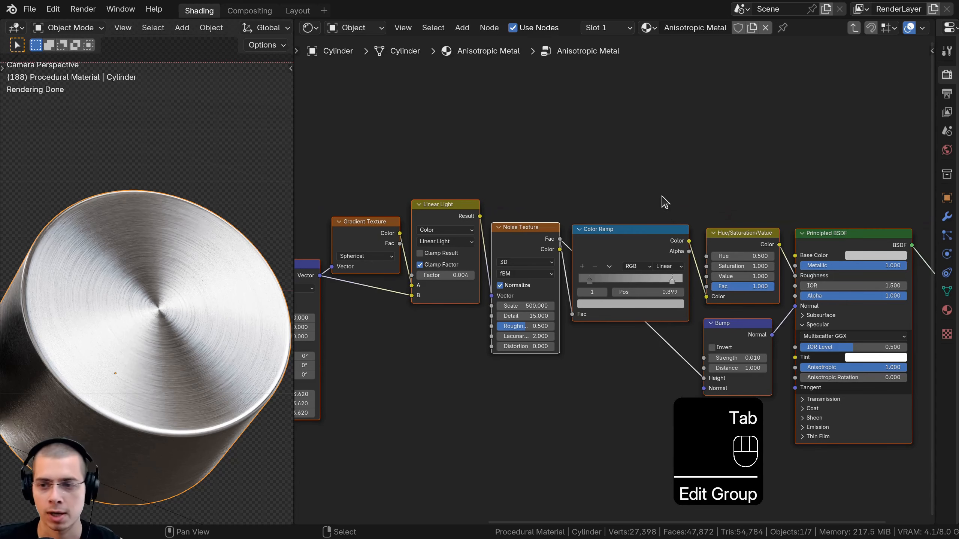
pyautogui.press('n')
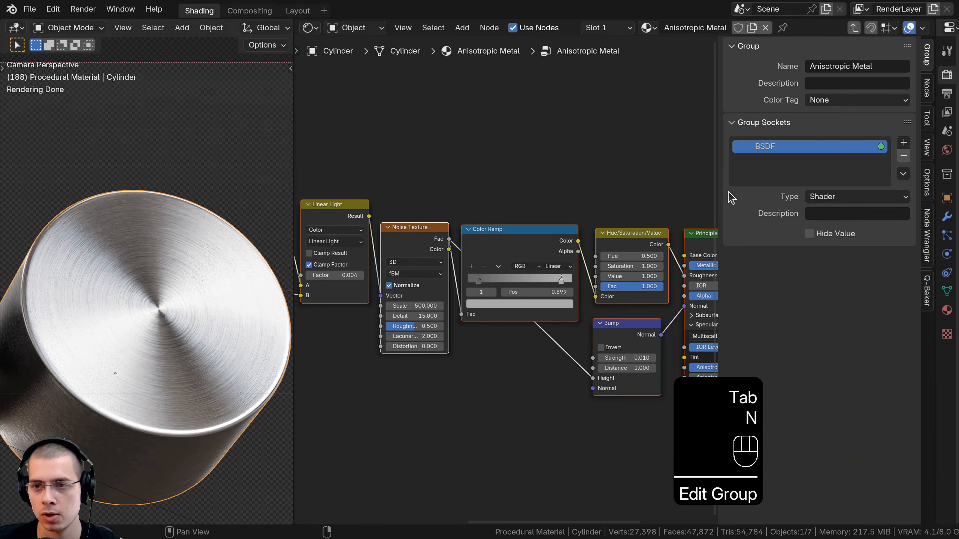
pyautogui.doubleClick(778, 148)
pyautogui.write('Shade')
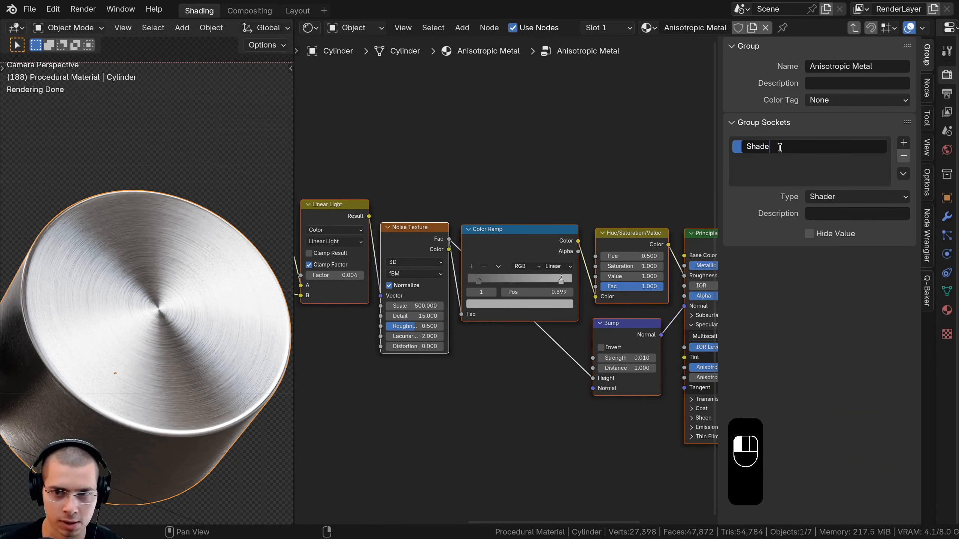
pyautogui.write('r')
pyautogui.press('Return')
# Move the Group Input node close to the Texture Coordinate node at the start of the node chain
pyautogui.scroll(-7, 674, 212)
pyautogui.moveTo(343, 248); pyautogui.dragTo(461, 239, button='middle')
pyautogui.scroll(5, 393, 248)
pyautogui.press('a')
pyautogui.rightClick(337, 237)
pyautogui.moveTo(340, 237); pyautogui.dragTo(402, 231, button='middle')
pyautogui.scroll(2, 434, 233)
pyautogui.press('g')
pyautogui.click(465, 257)
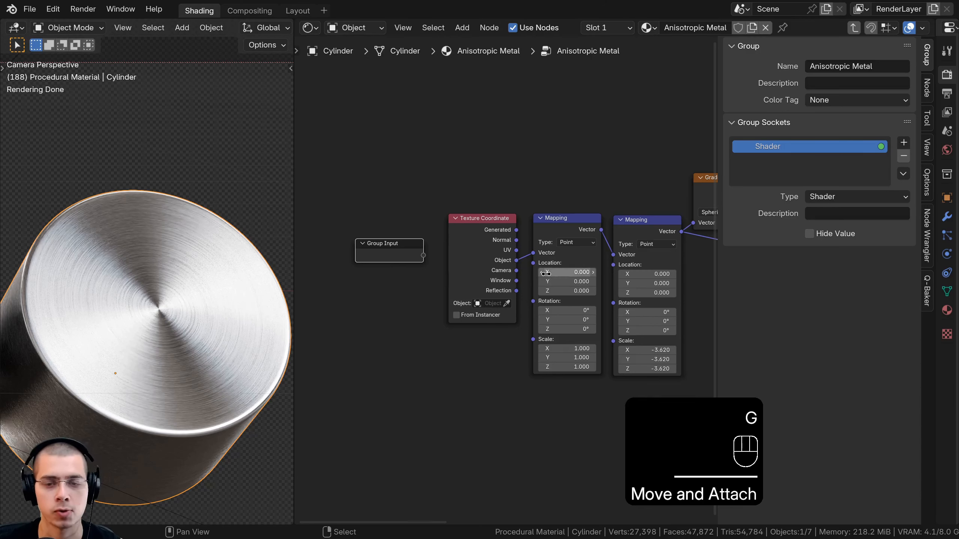
# Expose the first Mapping node's Scale as a group input and shift the Group Input node slightly
pyautogui.scroll(2, 538, 299)
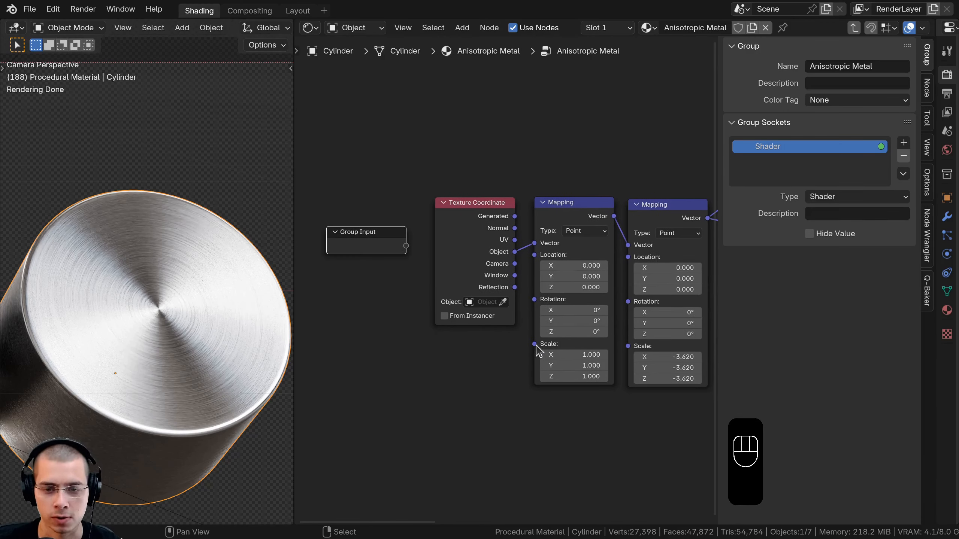
pyautogui.moveTo(534, 344); pyautogui.dragTo(566, 220)
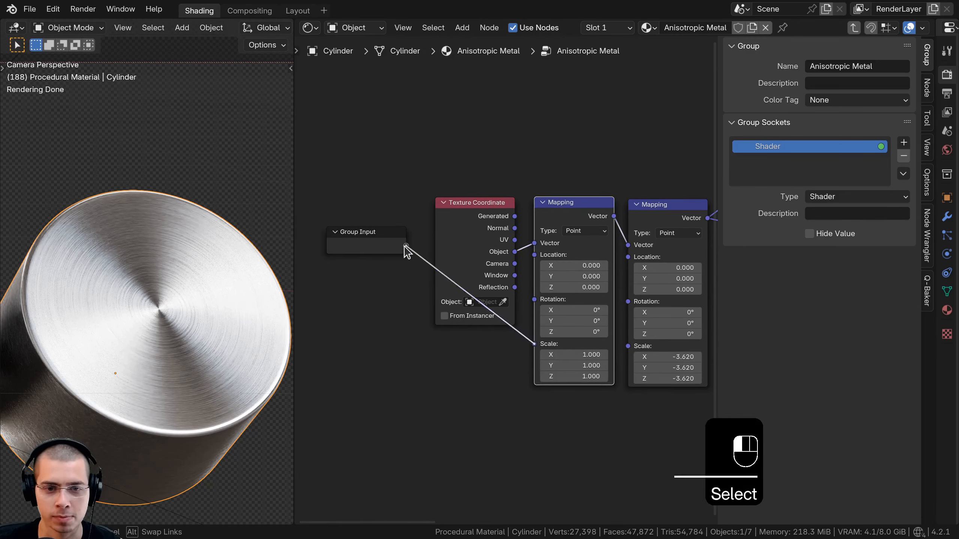
pyautogui.moveTo(406, 252); pyautogui.dragTo(386, 252)
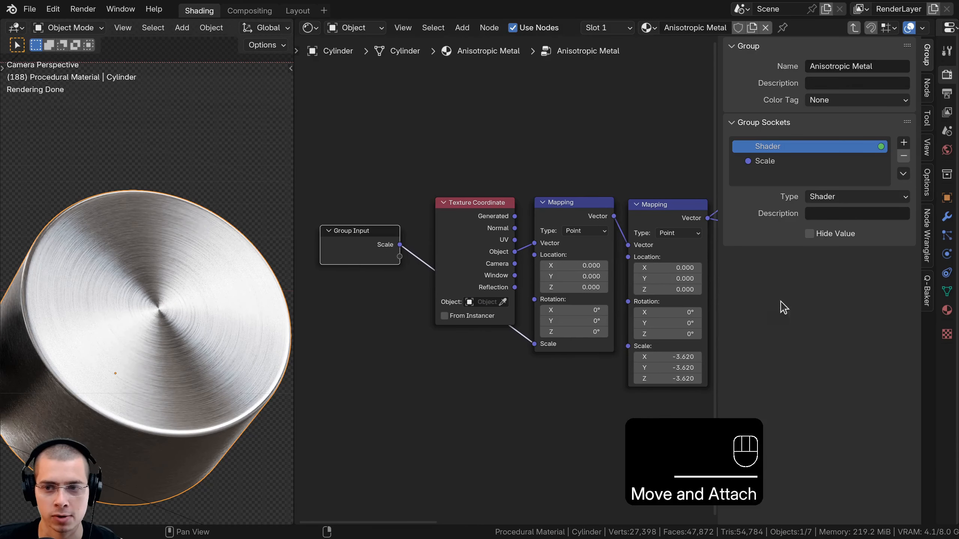
# Change the Scale group socket to the Float type with a default value of 1
pyautogui.click(778, 162)
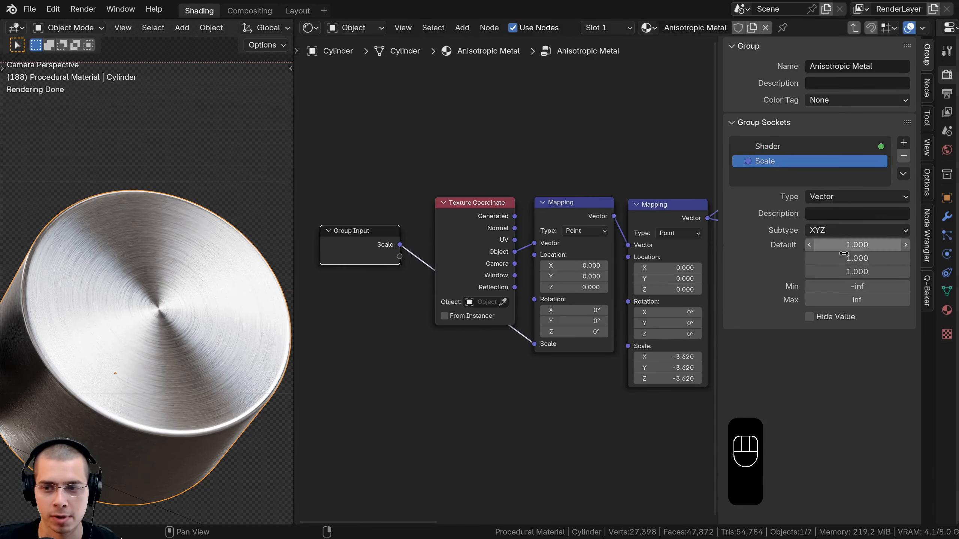
pyautogui.click(821, 198)
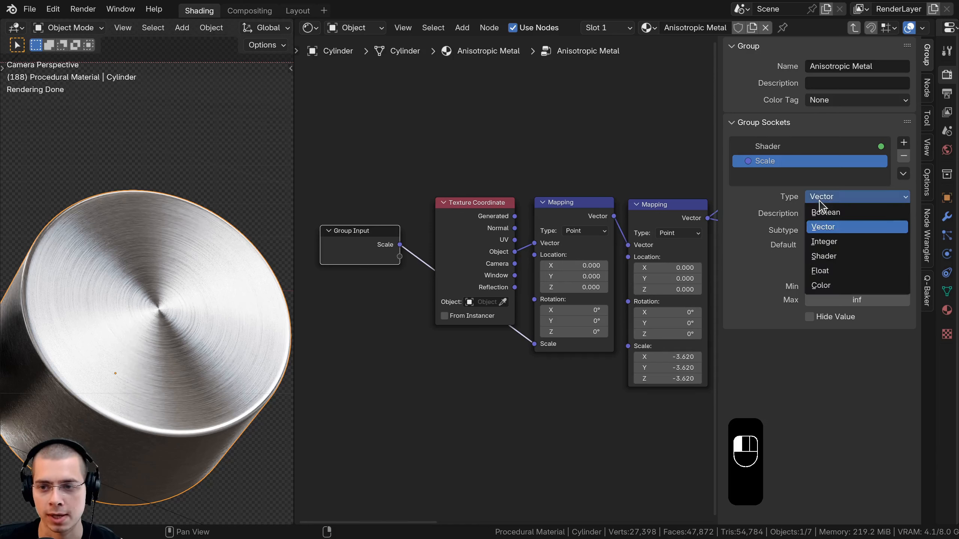
pyautogui.click(839, 272)
pyautogui.click(850, 244)
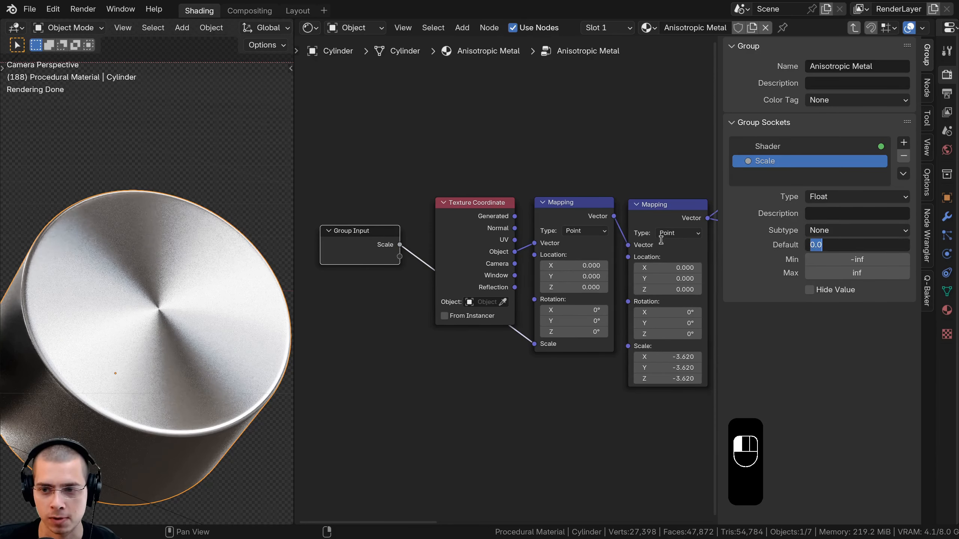
pyautogui.write('1')
pyautogui.press('Return')
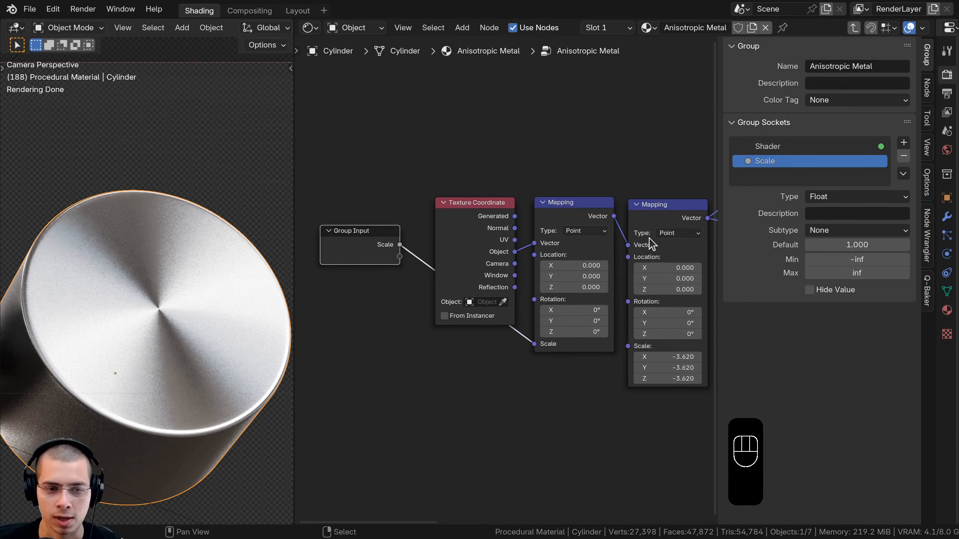
# Leave the group and set the Scale value on the Anisotropic Metal group node to 1
pyautogui.press('Tab')
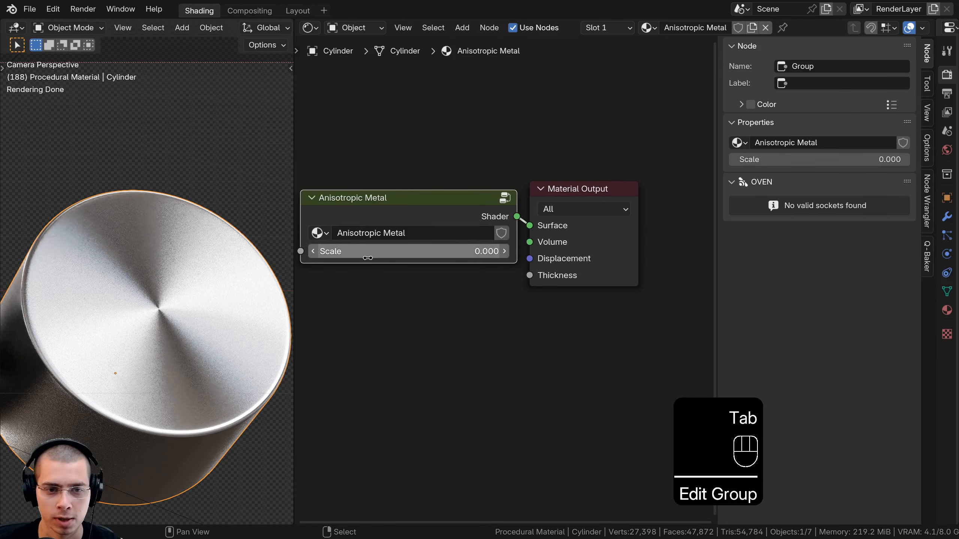
pyautogui.click(374, 258)
pyautogui.write('1')
pyautogui.press('Return')
# Reopen the group and move the Group Input node above the second Mapping node, beside the Gradient Texture
pyautogui.click(397, 197)
pyautogui.moveTo(408, 214); pyautogui.dragTo(444, 213, button='middle')
pyautogui.press('Tab')
pyautogui.scroll(-2, 502, 307)
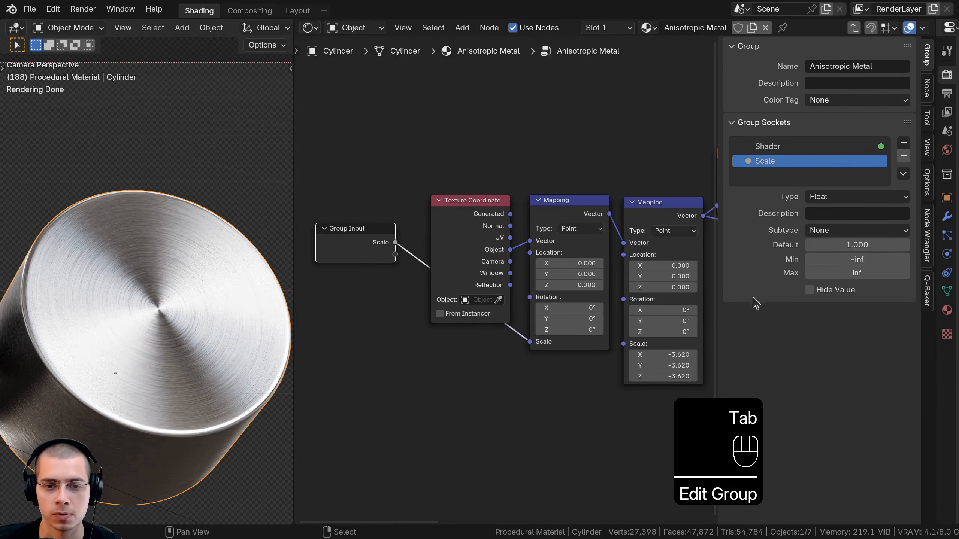
pyautogui.moveTo(370, 262); pyautogui.dragTo(347, 268, button='middle')
pyautogui.rightClick(349, 267)
pyautogui.press('g')
pyautogui.click(657, 163)
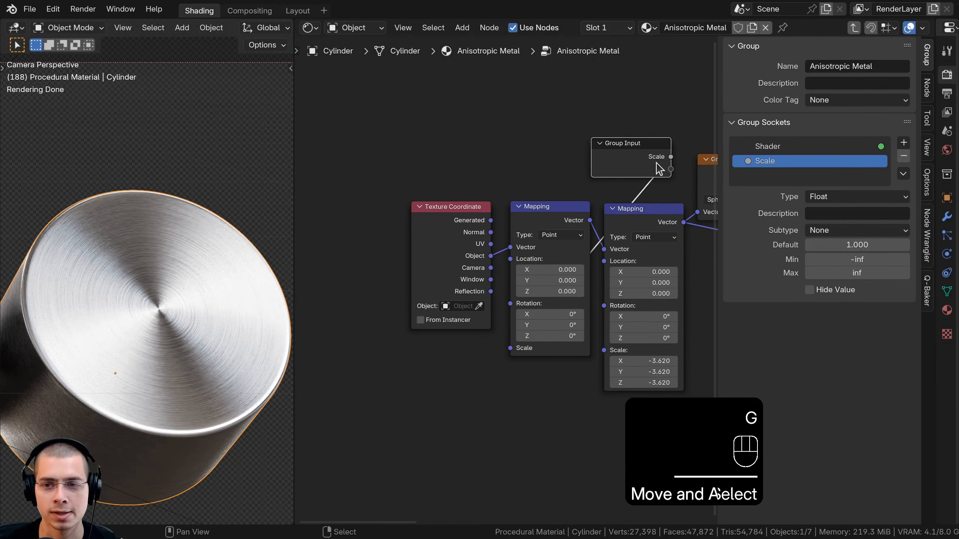
pyautogui.moveTo(634, 167); pyautogui.dragTo(398, 204, button='middle')
pyautogui.press('g')
pyautogui.click(403, 205)
# Try a higher Scale of about 622 on the Noise Texture
pyautogui.moveTo(596, 242); pyautogui.dragTo(542, 242, button='middle')
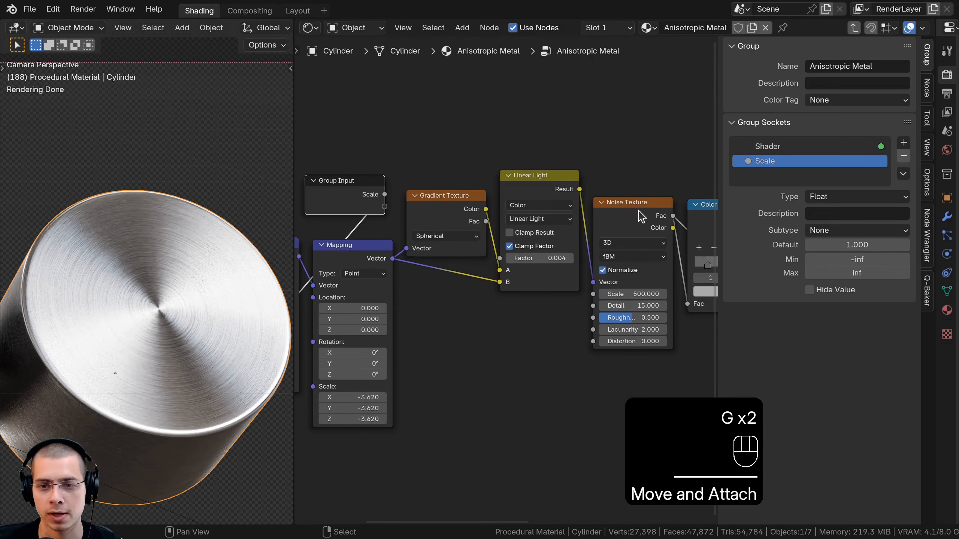
pyautogui.rightClick(640, 214)
pyautogui.moveTo(625, 294)
pyautogui.mouseDown()
pyautogui.moveTo(676, 294)
pyautogui.moveTo(633, 294)
pyautogui.mouseUp()
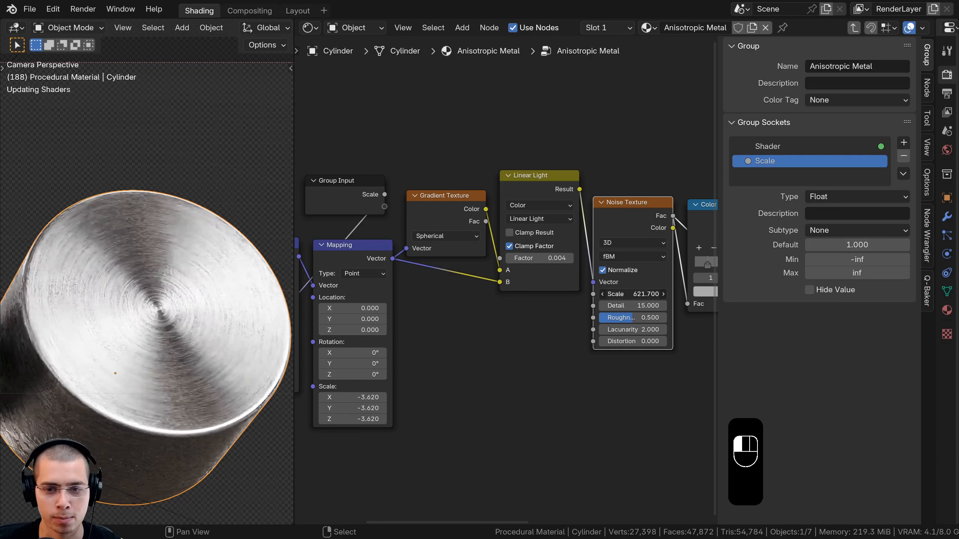
pyautogui.rightClick(634, 294)
# Expose the Noise Texture's Scale as a group input and rename that socket to "Lines Scale"
pyautogui.moveTo(594, 279); pyautogui.dragTo(632, 289, button='middle')
pyautogui.moveTo(631, 305); pyautogui.dragTo(572, 224)
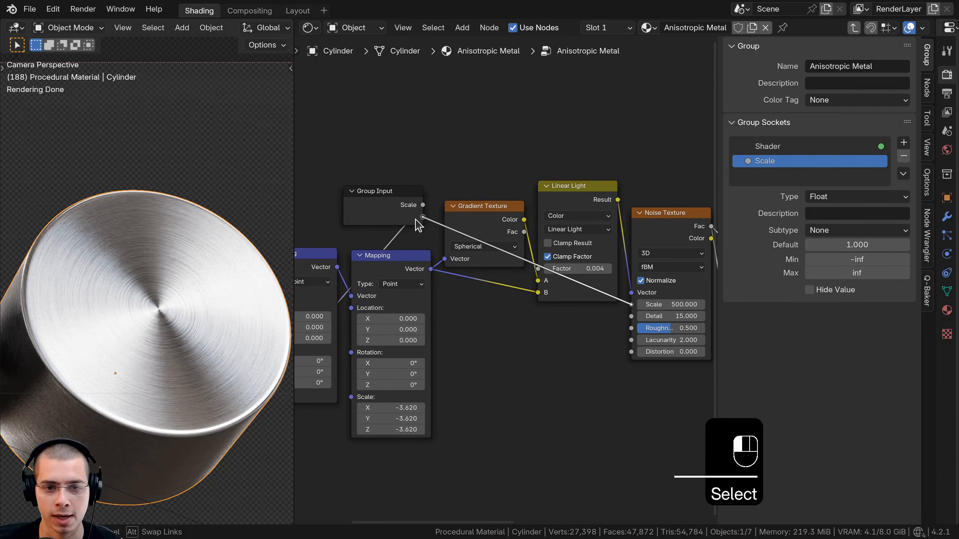
pyautogui.moveTo(419, 226); pyautogui.dragTo(423, 216)
pyautogui.doubleClick(746, 176)
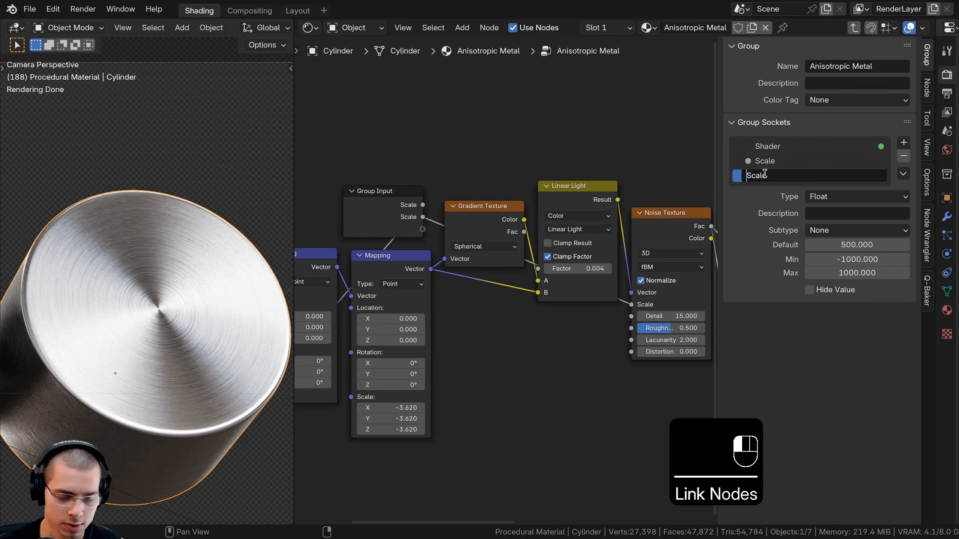
pyautogui.write('Lines')
pyautogui.press('Return')
# Move the Group Input node above the Color Ramp, near the Hue/Saturation/Value and Principled BSDF nodes
pyautogui.scroll(-2, 460, 321)
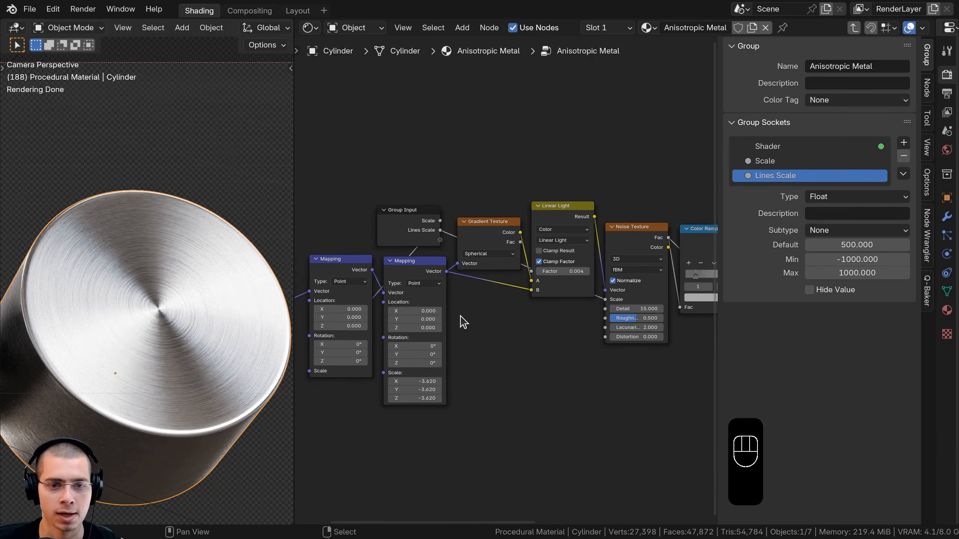
pyautogui.scroll(1, 665, 343)
pyautogui.scroll(-2, 665, 343)
pyautogui.click(406, 266)
pyautogui.press('g')
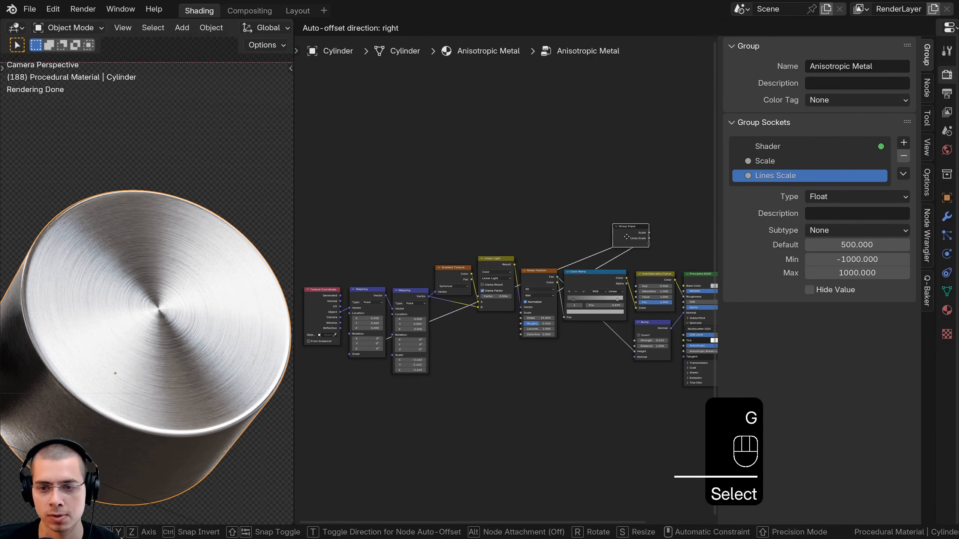
pyautogui.scroll(3, 423, 249)
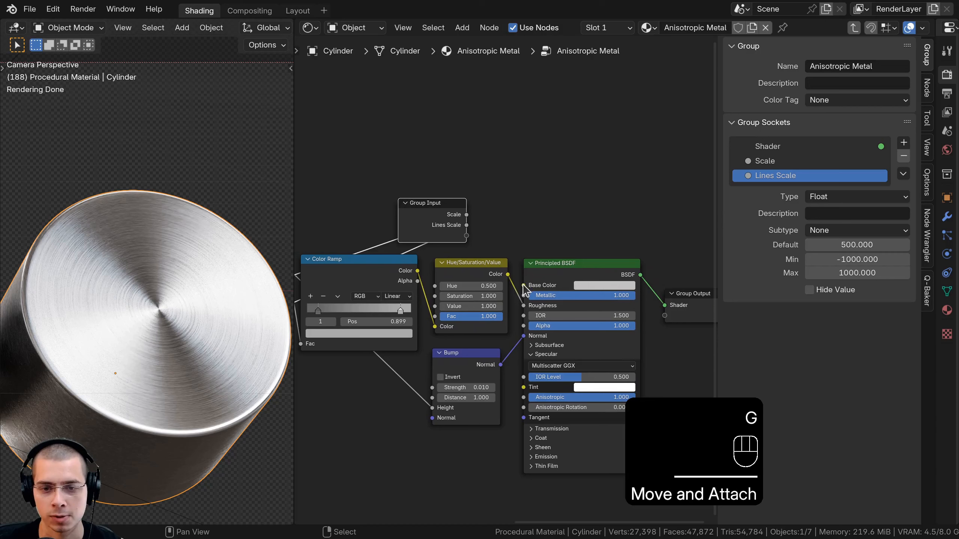
# Expose the Principled BSDF's Base Color and Metallic as group inputs
pyautogui.click(468, 244)
pyautogui.moveTo(467, 239); pyautogui.dragTo(467, 238)
pyautogui.moveTo(449, 237); pyautogui.dragTo(441, 218)
pyautogui.moveTo(586, 279); pyautogui.dragTo(593, 263, button='middle')
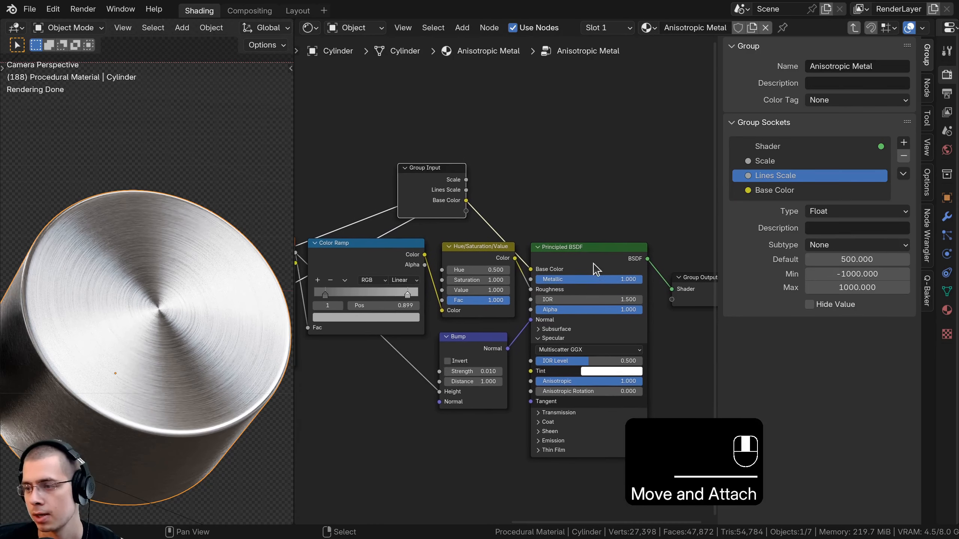
pyautogui.moveTo(530, 279); pyautogui.dragTo(466, 211)
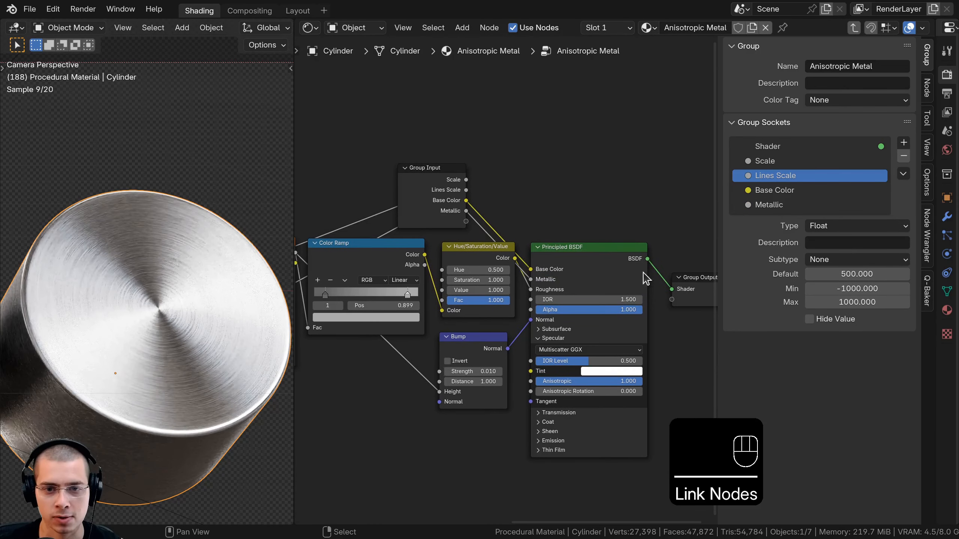
# Move the Group Input node back above the Linear Light node, near the Noise Texture
pyautogui.scroll(-3, 466, 211)
pyautogui.click(463, 215)
pyautogui.press('g')
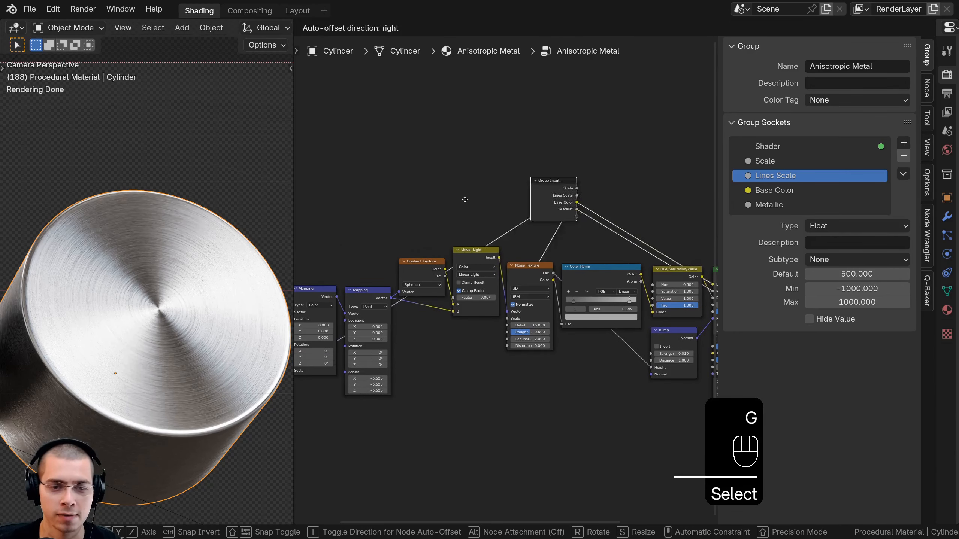
pyautogui.click(479, 237)
# Expose the Noise Texture's Detail and Roughness as group inputs and shift the Group Input node up
pyautogui.scroll(3, 506, 280)
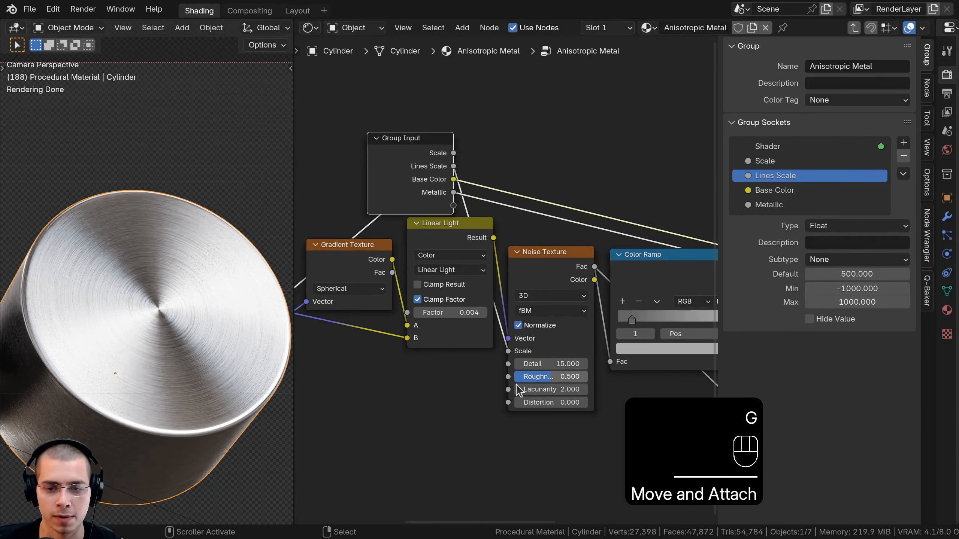
pyautogui.moveTo(508, 363); pyautogui.dragTo(453, 205)
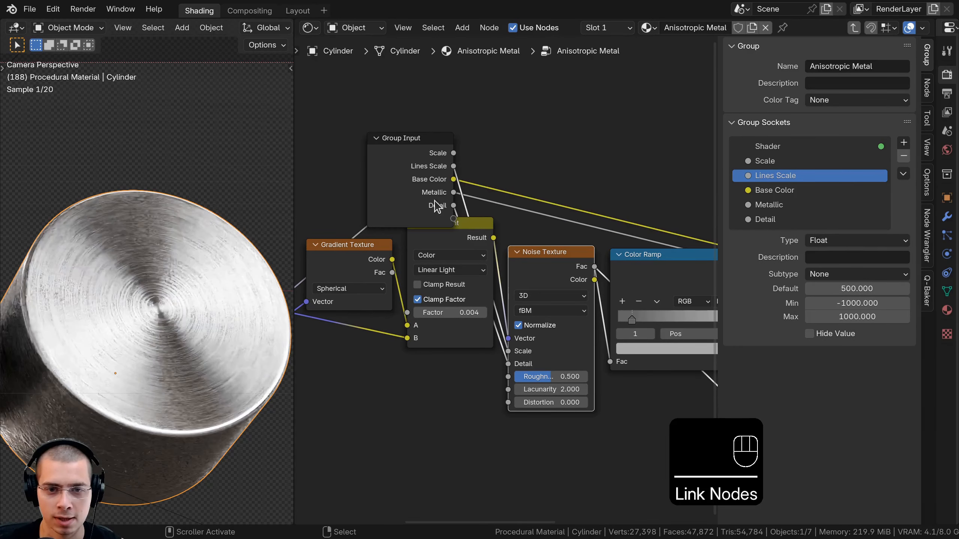
pyautogui.moveTo(506, 380); pyautogui.dragTo(479, 296)
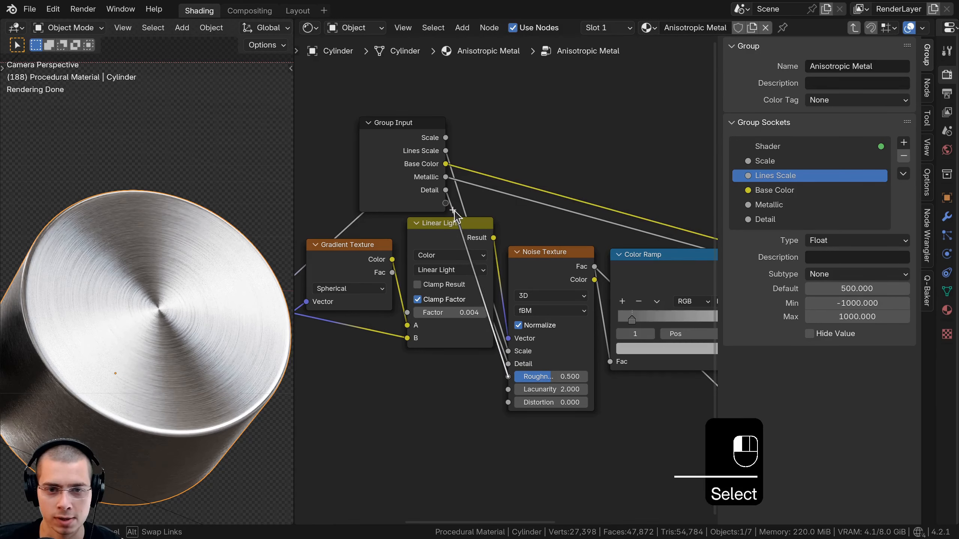
pyautogui.moveTo(454, 210); pyautogui.dragTo(439, 186)
# Rename the Detail group socket to "Detail 1" and the Roughness socket to "Detail 2"
pyautogui.doubleClick(784, 220)
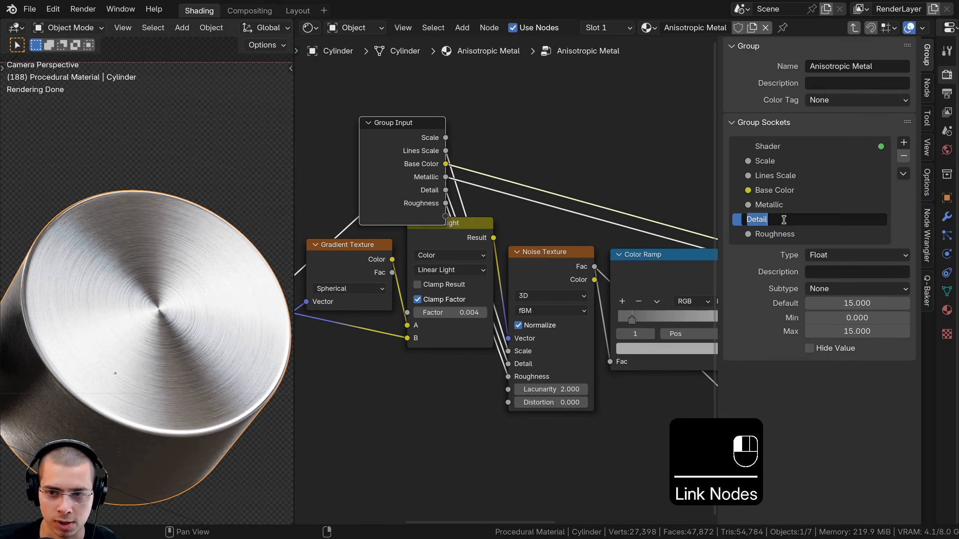
pyautogui.hotkey('ctrl', 'c')
pyautogui.doubleClick(785, 237)
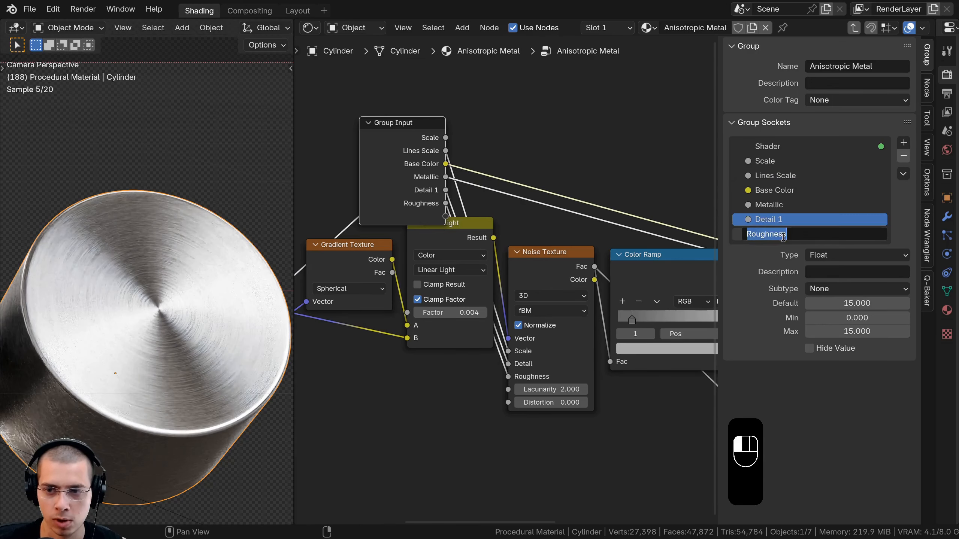
pyautogui.hotkey('ctrl', 'v')
pyautogui.write('2')
pyautogui.press('Return')
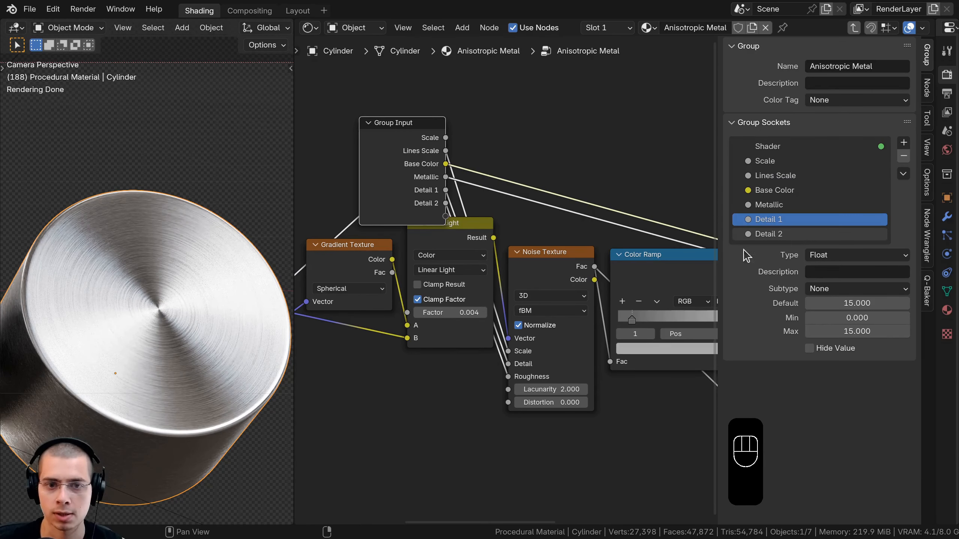
# Move the Group Input node below the Bump node, close to the Principled BSDF
pyautogui.scroll(-2, 437, 177)
pyautogui.rightClick(438, 176)
pyautogui.scroll(-3, 445, 178)
pyautogui.moveTo(494, 183); pyautogui.dragTo(347, 163, button='middle')
pyautogui.press('g')
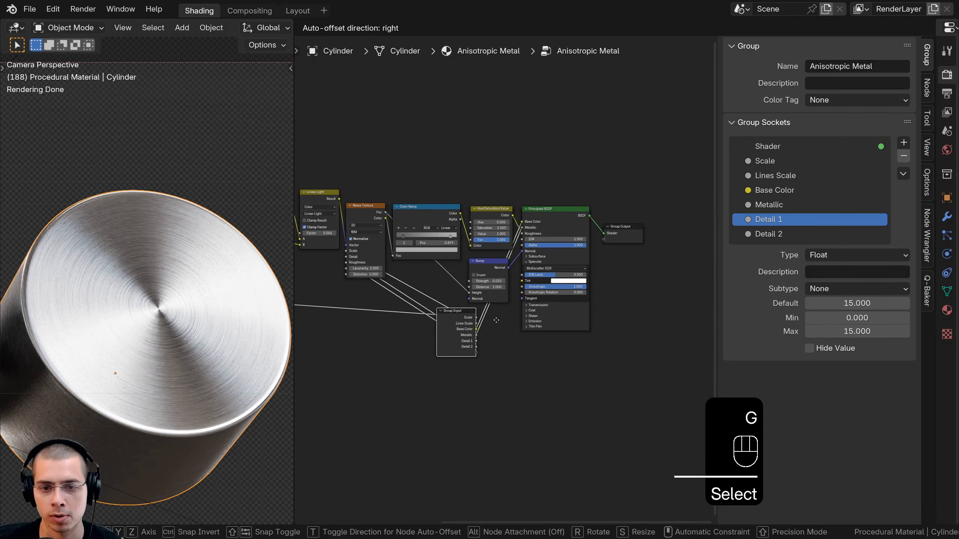
pyautogui.click(488, 311)
pyautogui.scroll(6, 515, 302)
pyautogui.moveTo(515, 296)
pyautogui.mouseDown(button='middle')
pyautogui.moveTo(529, 322)
pyautogui.moveTo(530, 298)
pyautogui.mouseUp(button='middle')
pyautogui.scroll(-2, 529, 298)
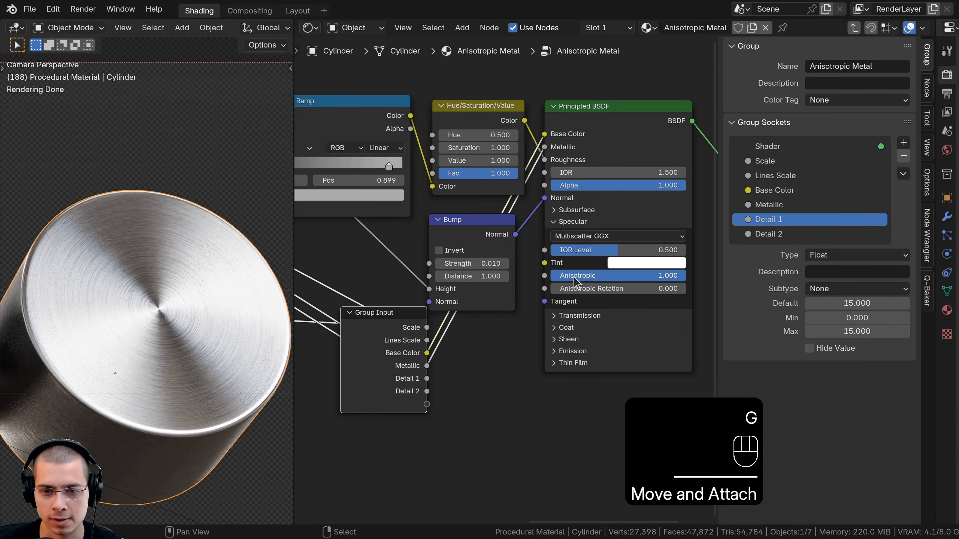
# Expose the Principled BSDF's Anisotropic and Anisotropic Rotation values as group inputs
pyautogui.moveTo(544, 275); pyautogui.dragTo(427, 404)
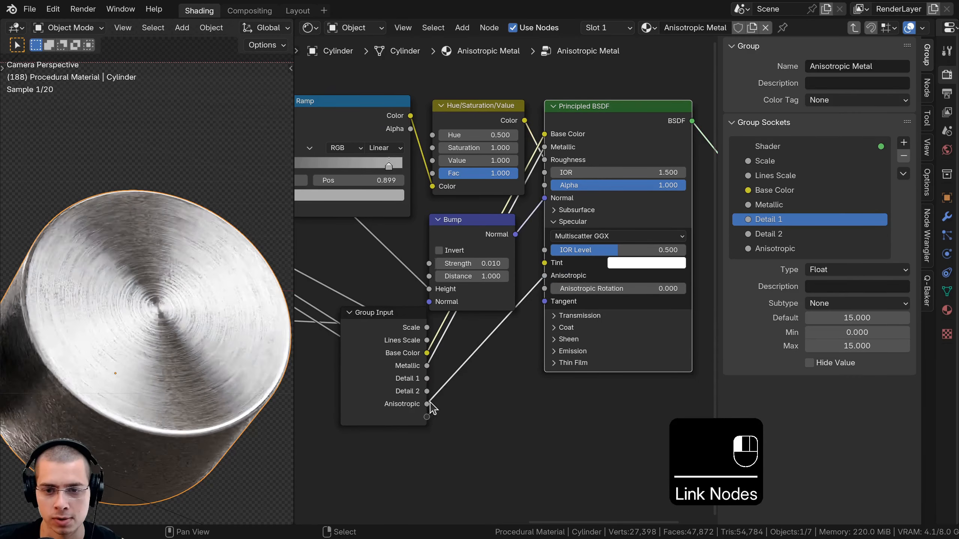
pyautogui.moveTo(544, 288); pyautogui.dragTo(495, 375)
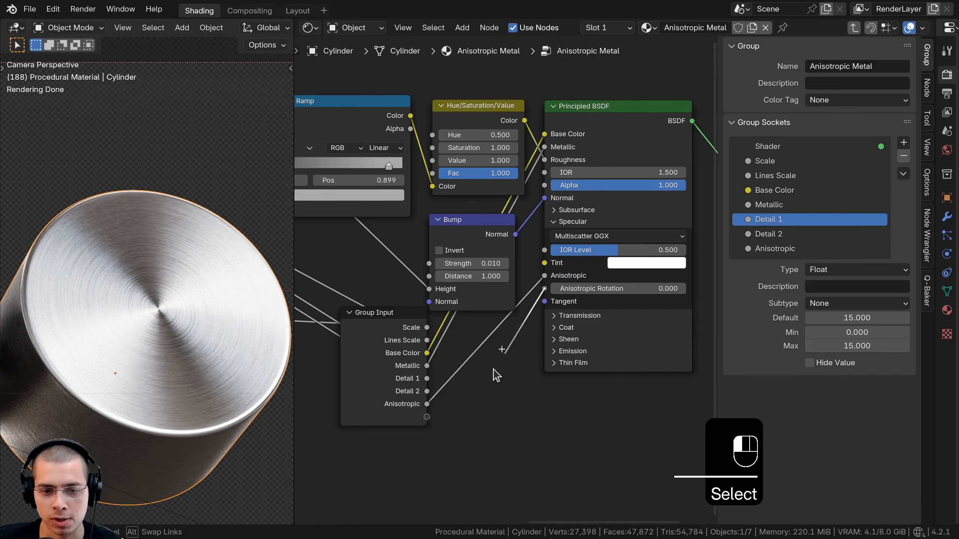
pyautogui.moveTo(427, 417); pyautogui.dragTo(377, 392)
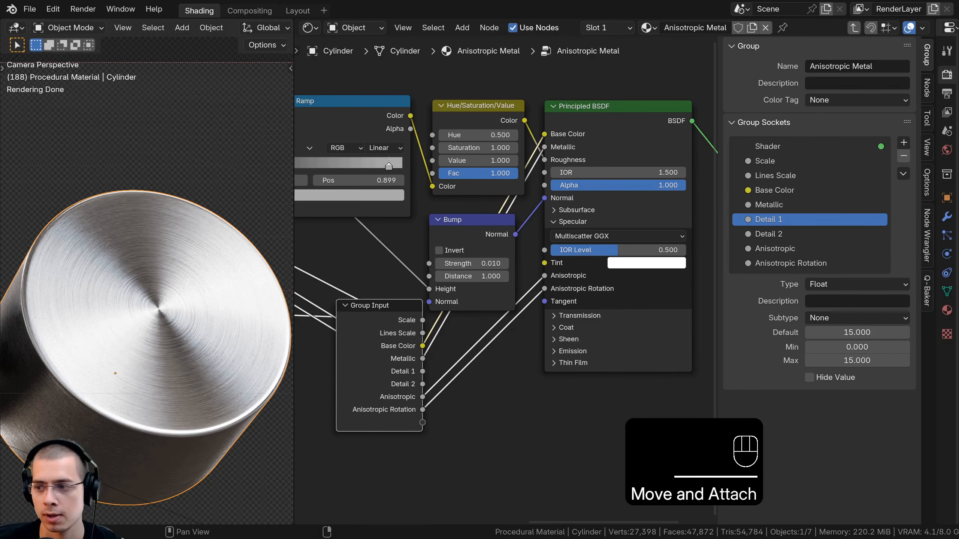
# Expose the Hue/Saturation/Value node's Value as a group input and rename its socket to "Roughness"
pyautogui.moveTo(500, 236); pyautogui.dragTo(586, 237, button='middle')
pyautogui.click(557, 117)
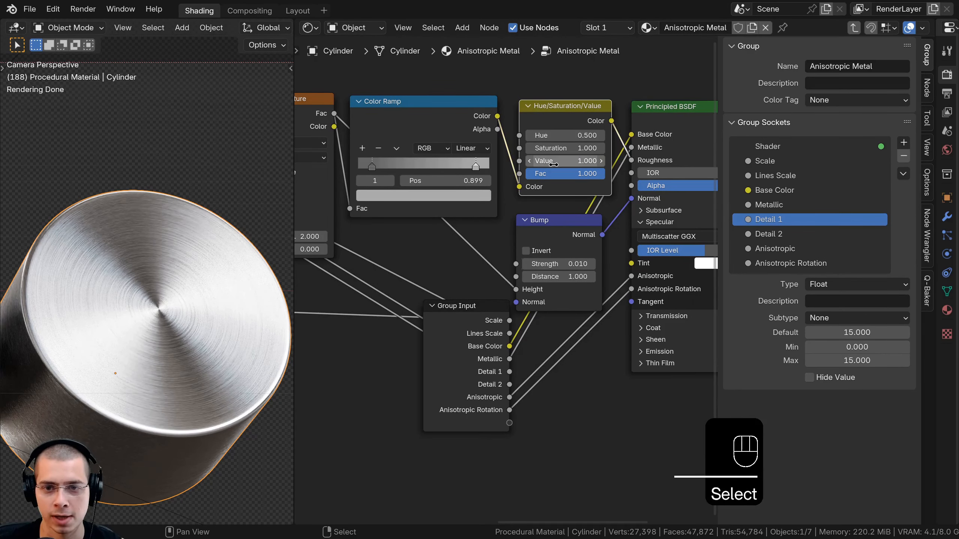
pyautogui.moveTo(554, 165); pyautogui.dragTo(532, 163)
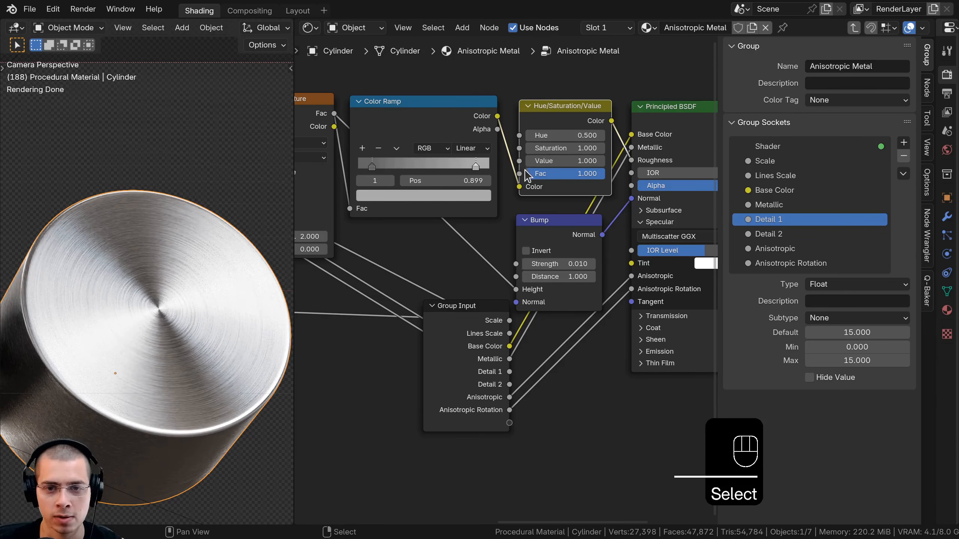
pyautogui.moveTo(514, 425); pyautogui.dragTo(513, 424)
pyautogui.moveTo(482, 417); pyautogui.dragTo(437, 402)
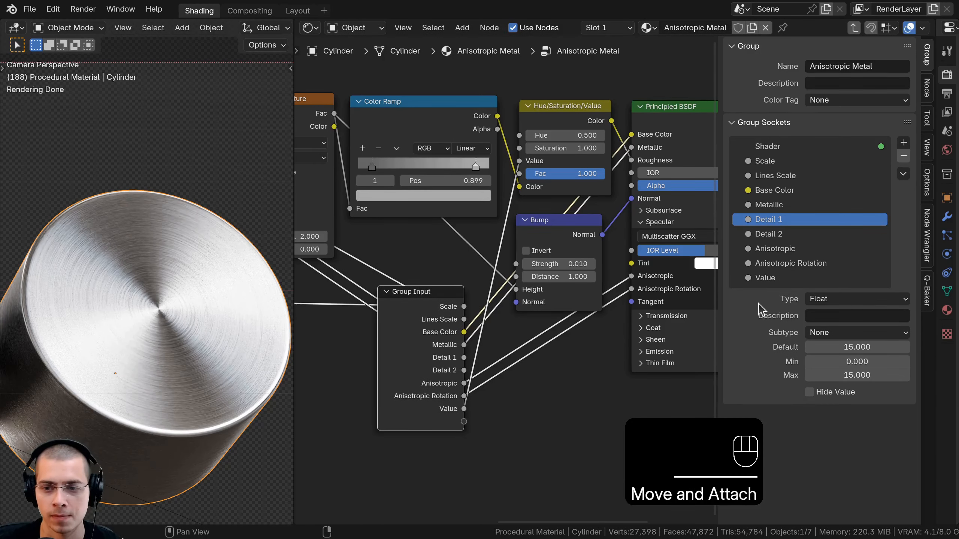
pyautogui.doubleClick(774, 280)
pyautogui.write('Rough')
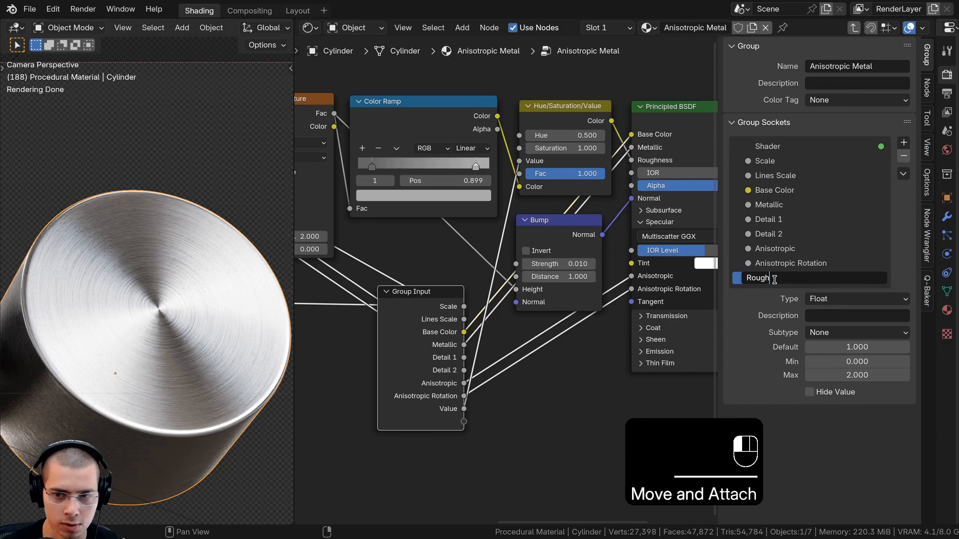
pyautogui.write('ness')
# Expose the Bump node's Strength as a group input and rename its socket to "Bump Strength"
pyautogui.moveTo(546, 143); pyautogui.dragTo(588, 146, button='middle')
pyautogui.keyDown('shift'); pyautogui.moveTo(197, 286); pyautogui.dragTo(198, 270, button='middle'); pyautogui.keyUp('shift')
pyautogui.moveTo(430, 308); pyautogui.dragTo(423, 305)
pyautogui.moveTo(533, 291); pyautogui.dragTo(533, 249, button='middle')
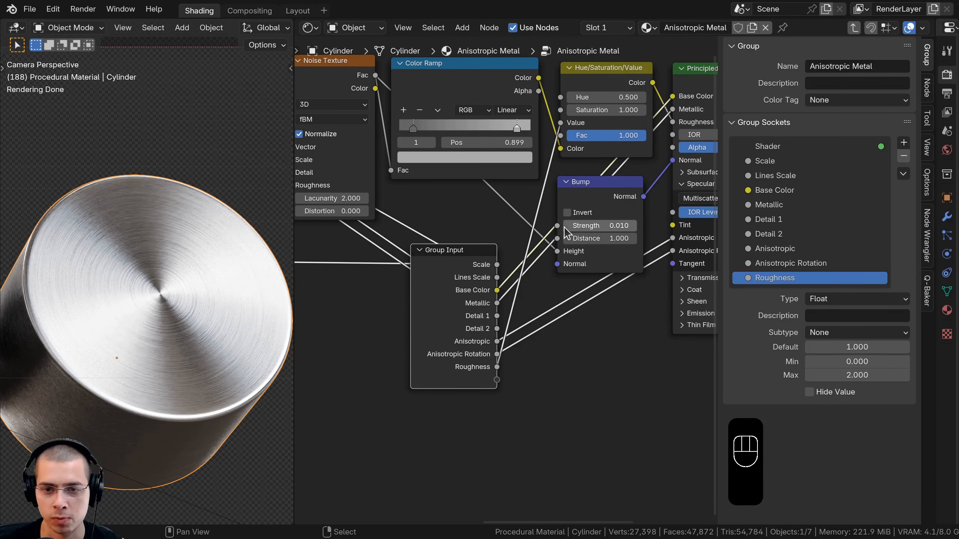
pyautogui.moveTo(532, 246); pyautogui.dragTo(497, 380)
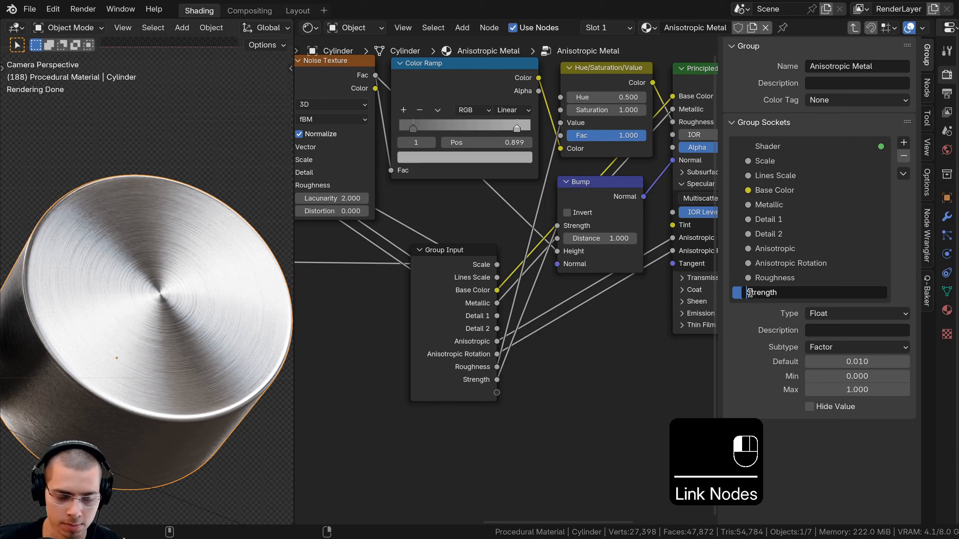
pyautogui.press('Return')
# Move the Group Input node back to the start of the node tree and exit the Anisotropic Metal group
pyautogui.scroll(-2, 601, 289)
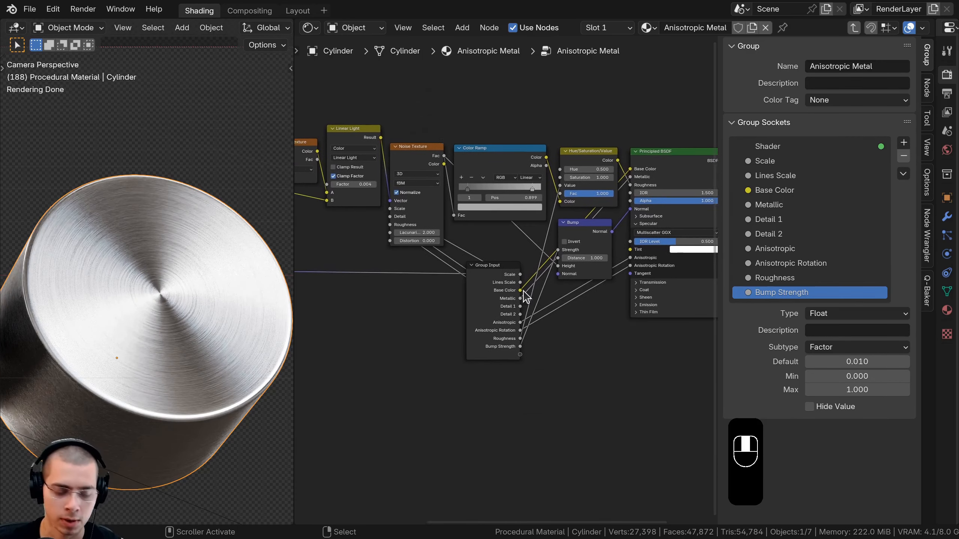
pyautogui.press('n')
pyautogui.moveTo(603, 288); pyautogui.dragTo(795, 305, button='middle')
pyautogui.press('g')
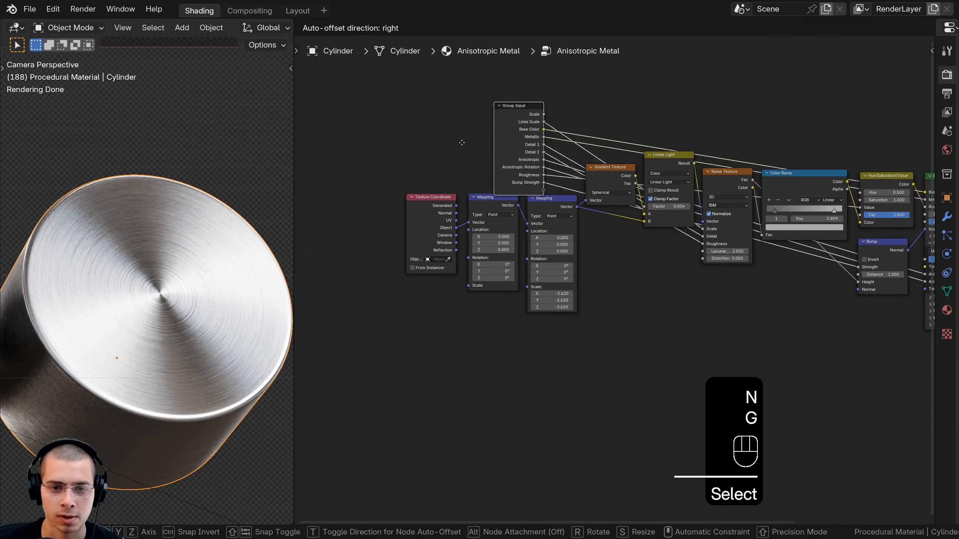
pyautogui.click(314, 227)
pyautogui.moveTo(651, 201); pyautogui.dragTo(612, 209, button='middle')
pyautogui.press('Tab')
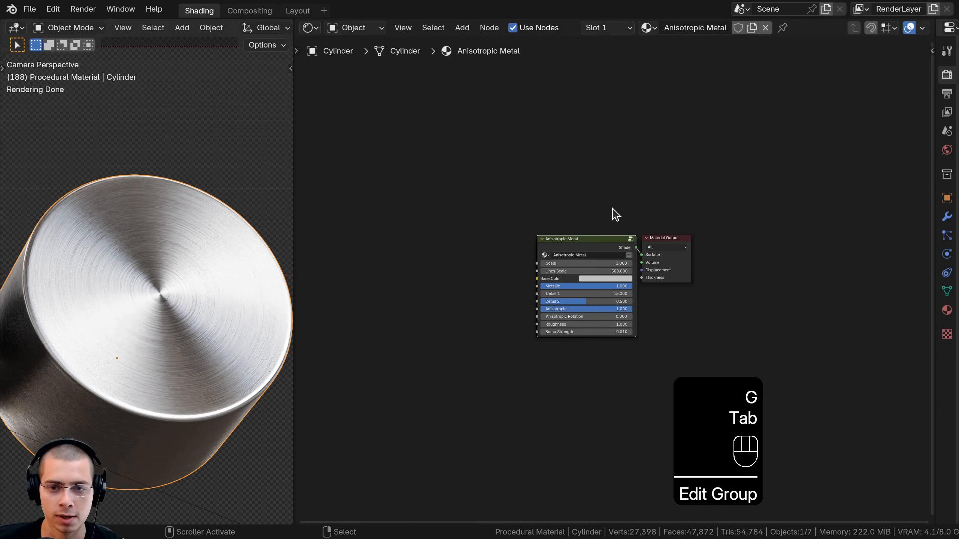
# Try out different Scale and Lines Scale values on the Anisotropic Metal group node, restoring the original values
pyautogui.scroll(4, 612, 212)
pyautogui.moveTo(482, 233); pyautogui.dragTo(464, 174, button='middle')
pyautogui.scroll(1, 464, 176)
pyautogui.moveTo(475, 178); pyautogui.dragTo(649, 181)
pyautogui.keyDown('shift'); pyautogui.rightClick(502, 179); pyautogui.keyUp('shift')
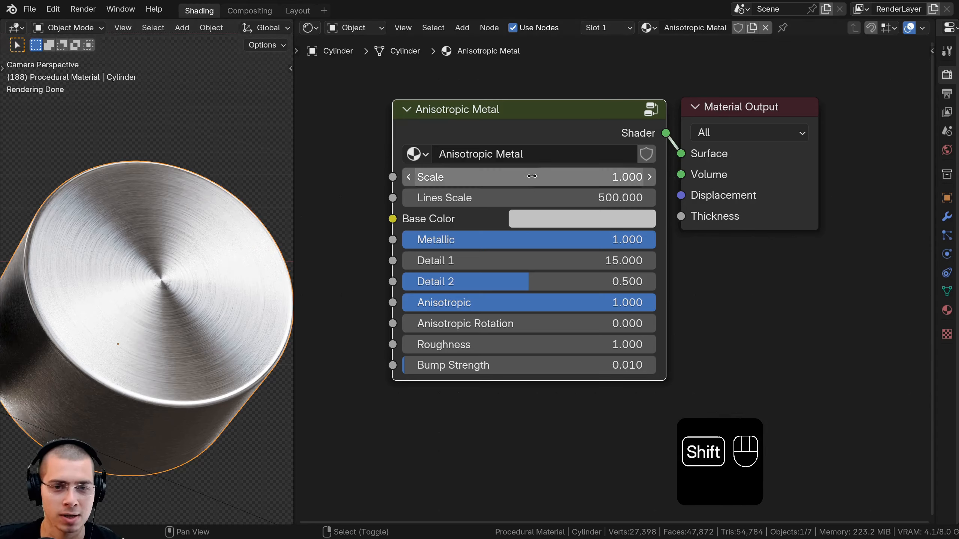
pyautogui.moveTo(529, 178)
pyautogui.keyDown('shift'); pyautogui.mouseDown()
pyautogui.moveTo(476, 178)
pyautogui.moveTo(600, 178)
pyautogui.moveTo(487, 178)
pyautogui.moveTo(476, 199)
pyautogui.moveTo(604, 199)
pyautogui.moveTo(384, 199)
pyautogui.moveTo(562, 199)
pyautogui.mouseUp(); pyautogui.keyUp('shift')
pyautogui.keyDown('shift'); pyautogui.rightClick(483, 177); pyautogui.keyUp('shift')
pyautogui.rightClick(563, 199)
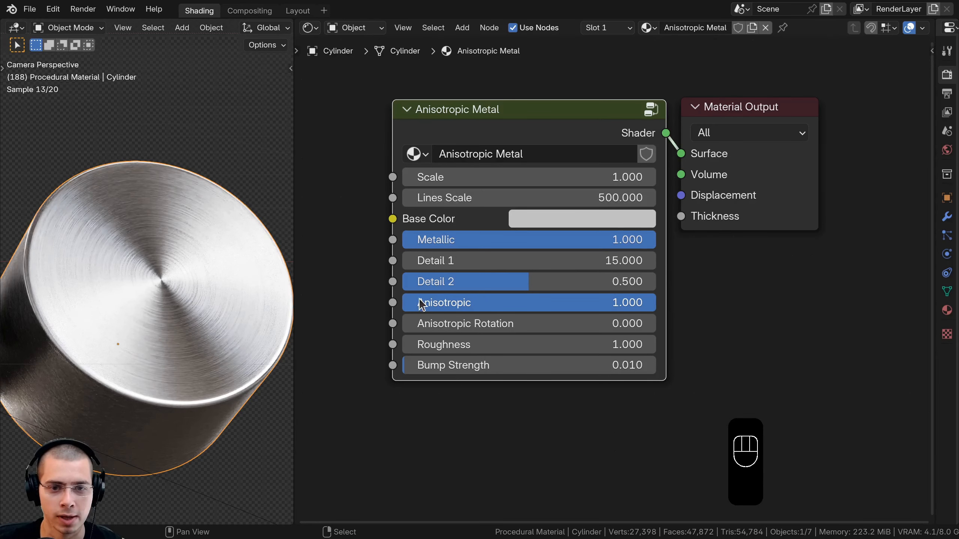
# Try darker Base Color shades on the Anisotropic Metal group node, keeping the original colour
pyautogui.scroll(-1, 568, 231)
pyautogui.click(570, 224)
pyautogui.click(699, 387)
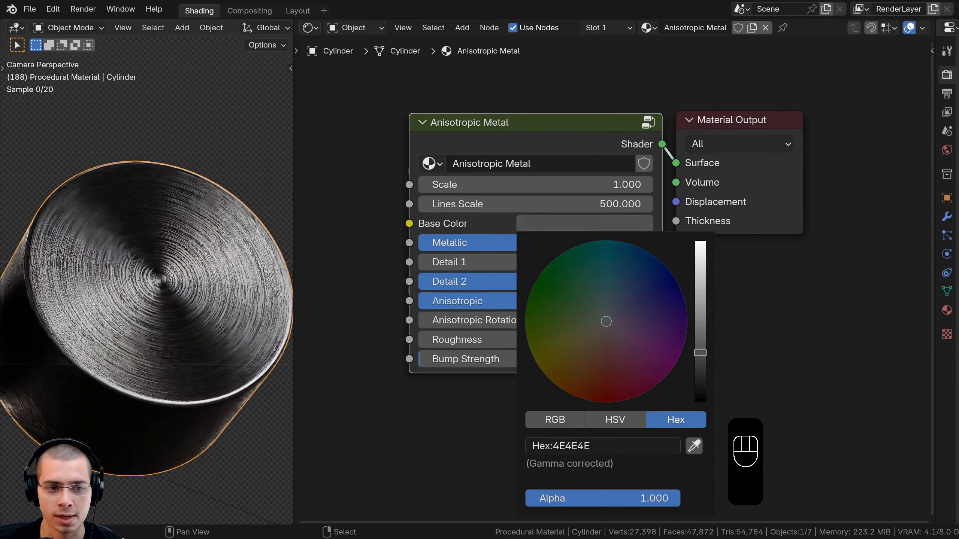
pyautogui.moveTo(700, 352); pyautogui.dragTo(700, 321)
pyautogui.rightClick(700, 321)
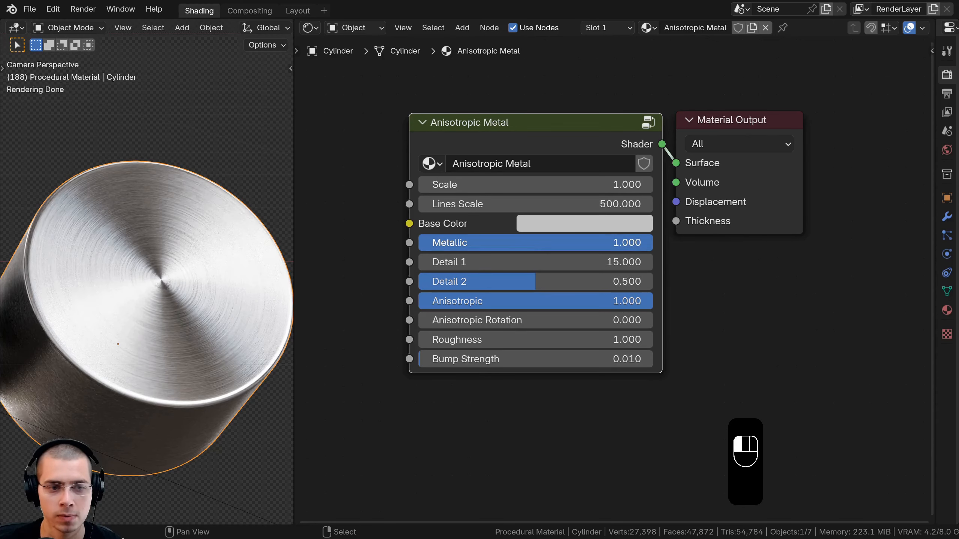
# Try lower Metallic and Detail values on the Anisotropic Metal group node, restoring the original values
pyautogui.moveTo(567, 242); pyautogui.dragTo(332, 242)
pyautogui.rightClick(437, 243)
pyautogui.moveTo(653, 243); pyautogui.dragTo(377, 262)
pyautogui.rightClick(377, 262)
pyautogui.moveTo(442, 281); pyautogui.dragTo(416, 281)
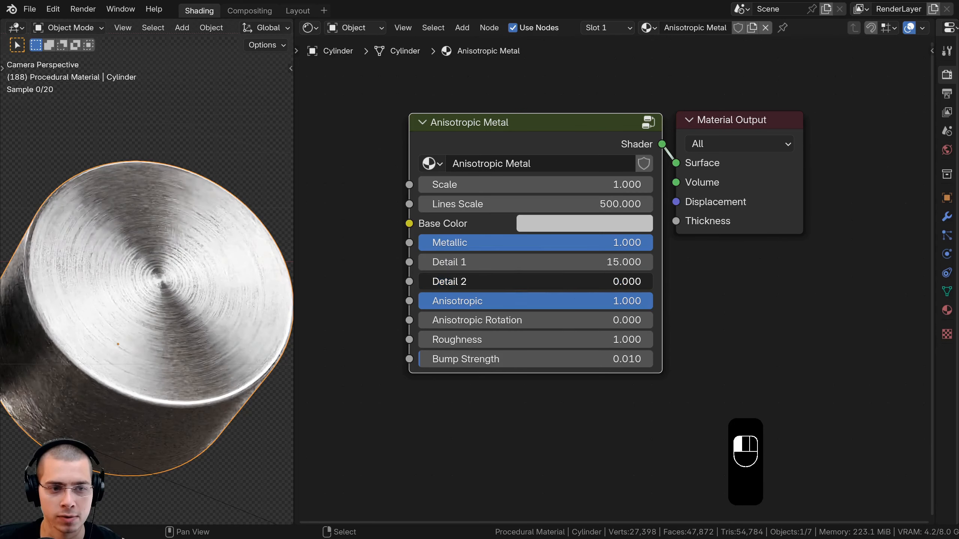
pyautogui.rightClick(420, 287)
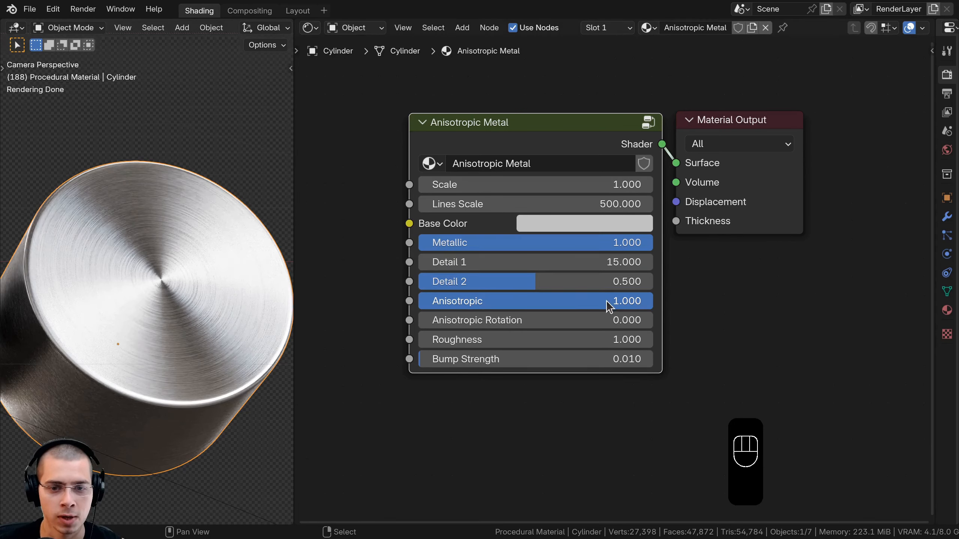
# Try other Anisotropic Rotation, Roughness and Bump Strength values on the Anisotropic Metal group node, restoring the original values
pyautogui.moveTo(594, 325); pyautogui.dragTo(594, 324)
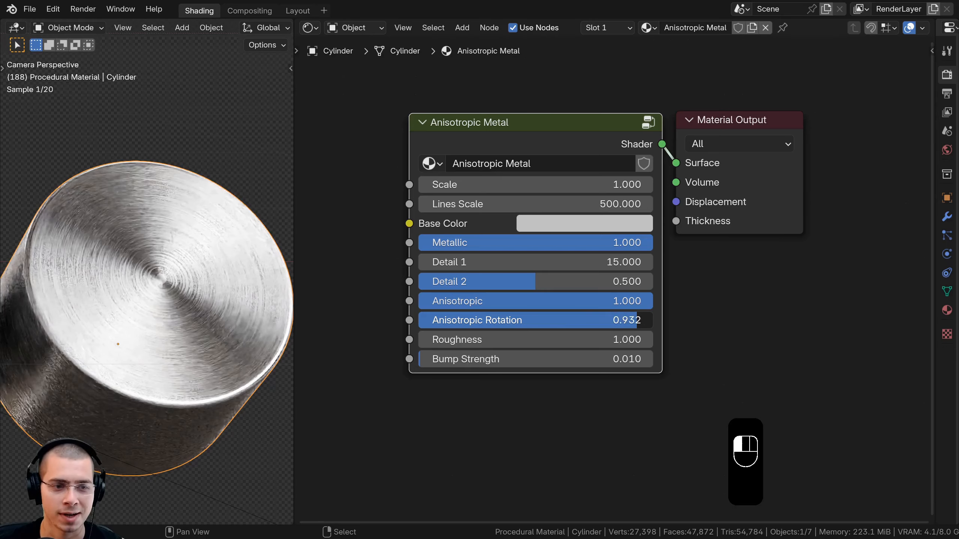
pyautogui.moveTo(594, 320); pyautogui.dragTo(475, 335)
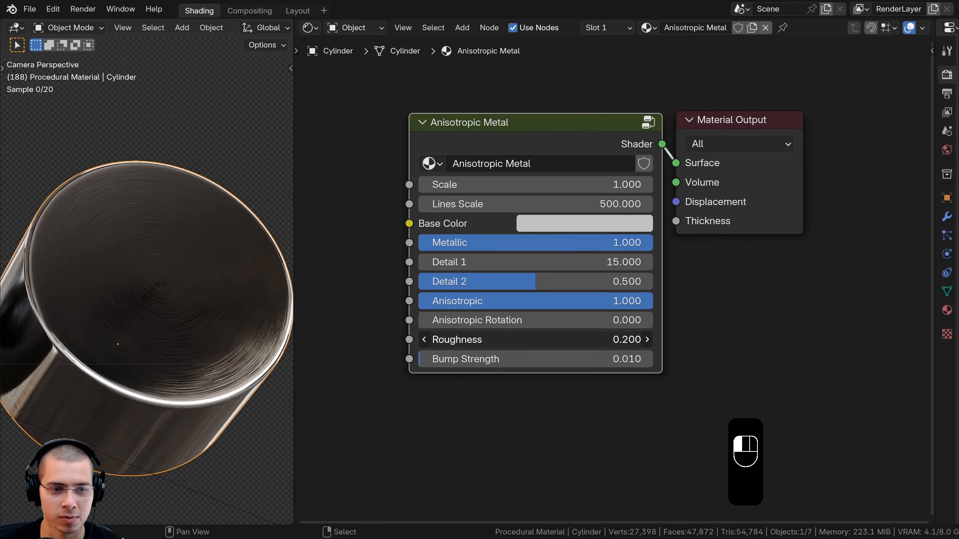
pyautogui.rightClick(475, 336)
pyautogui.moveTo(476, 361); pyautogui.dragTo(532, 362)
pyautogui.rightClick(475, 361)
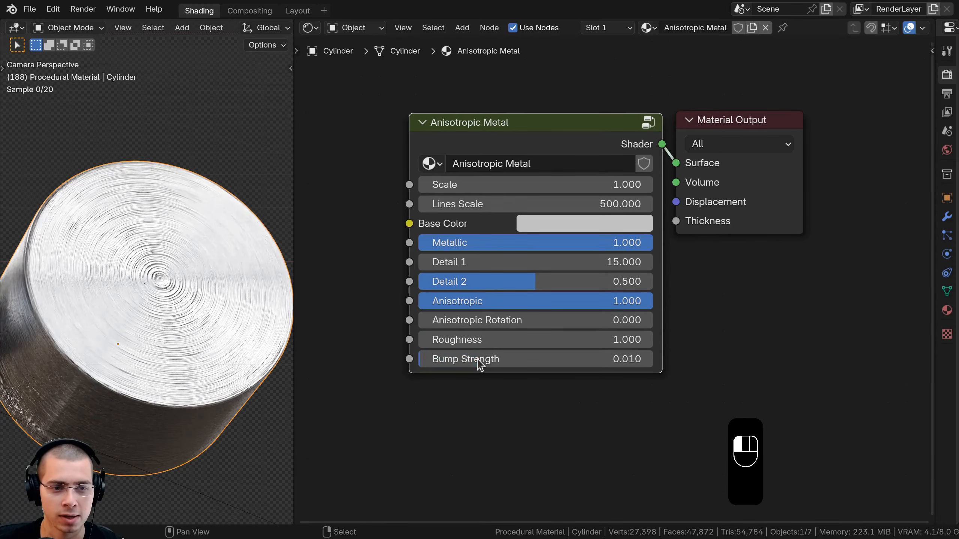
# Widen the 3D viewport and frame all three metal objects in it
pyautogui.scroll(-7, 131, 293)
pyautogui.keyDown('shift'); pyautogui.moveTo(136, 293); pyautogui.dragTo(286, 287, button='middle'); pyautogui.keyUp('shift')
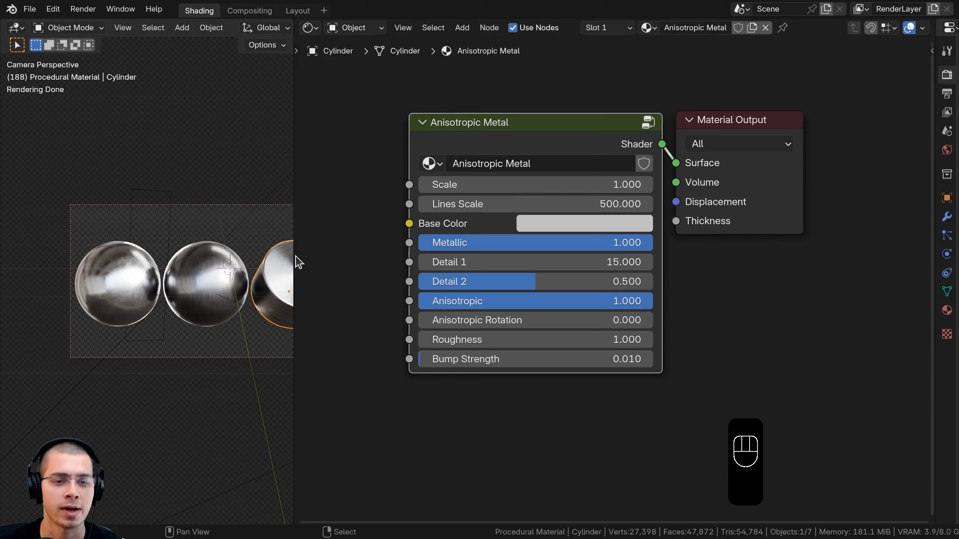
pyautogui.moveTo(294, 260); pyautogui.dragTo(434, 254)
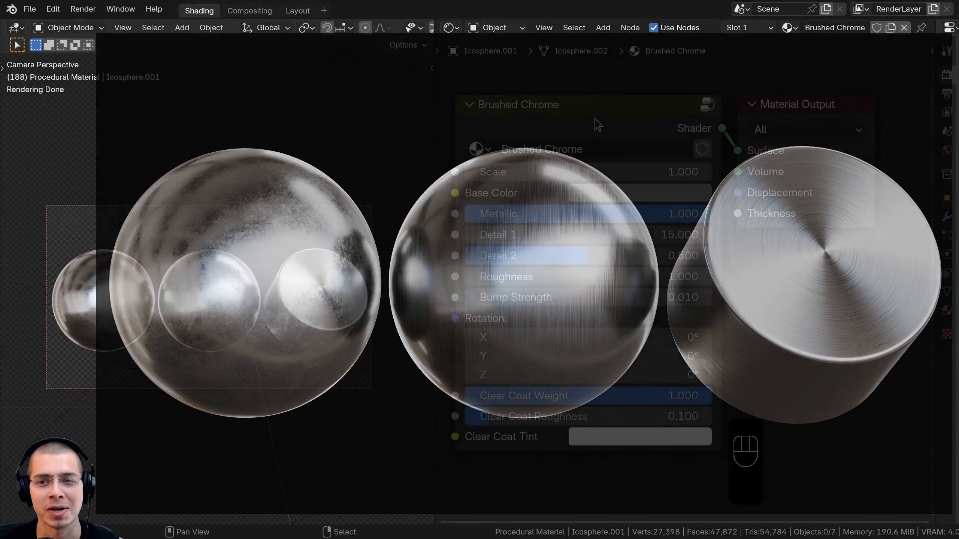
pyautogui.moveTo(593, 120); pyautogui.dragTo(595, 122)
pyautogui.moveTo(578, 298); pyautogui.dragTo(581, 313, button='middle')
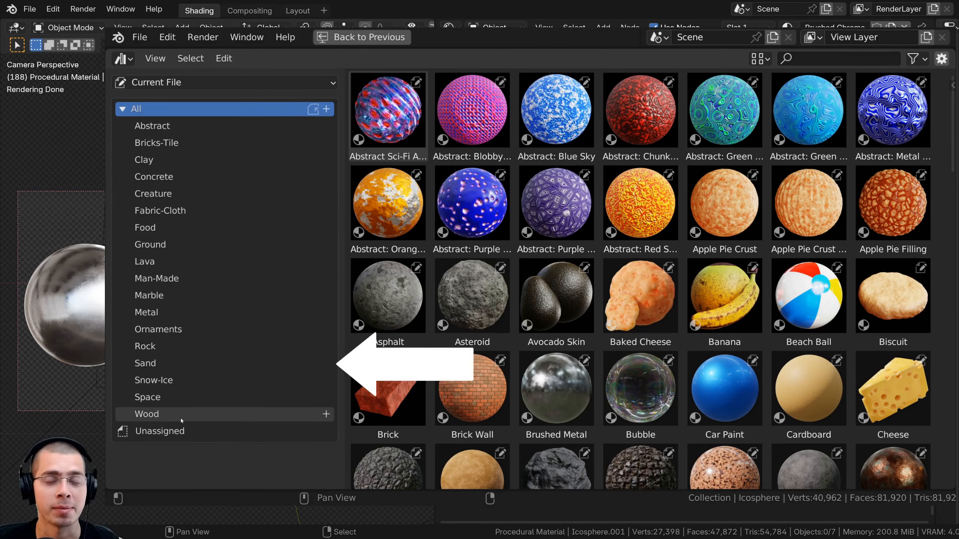
# Browse the material catalogs in the asset browser, including Rock, Lava, Space, Ground, Abstract, Food, Wood and Ornaments
pyautogui.click(166, 344)
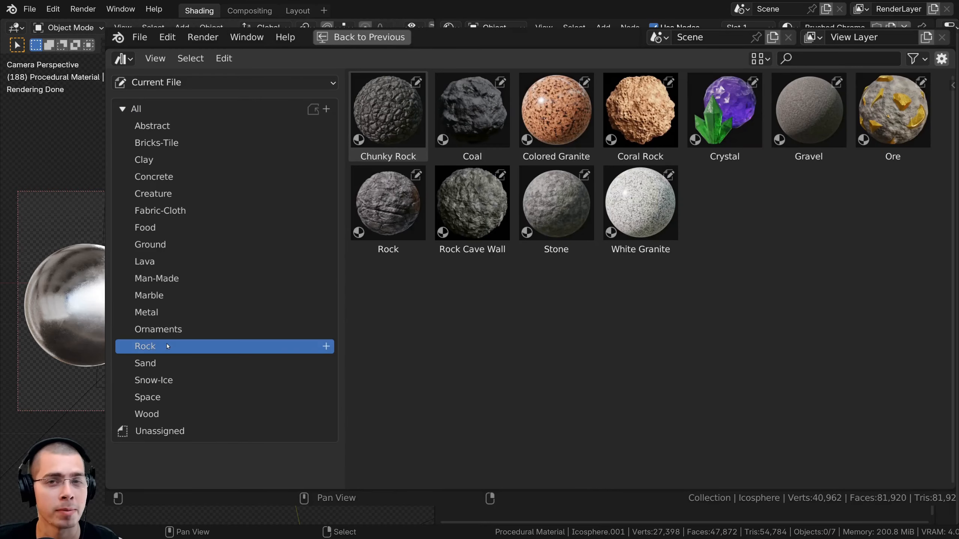
pyautogui.click(160, 266)
pyautogui.click(162, 400)
pyautogui.click(158, 246)
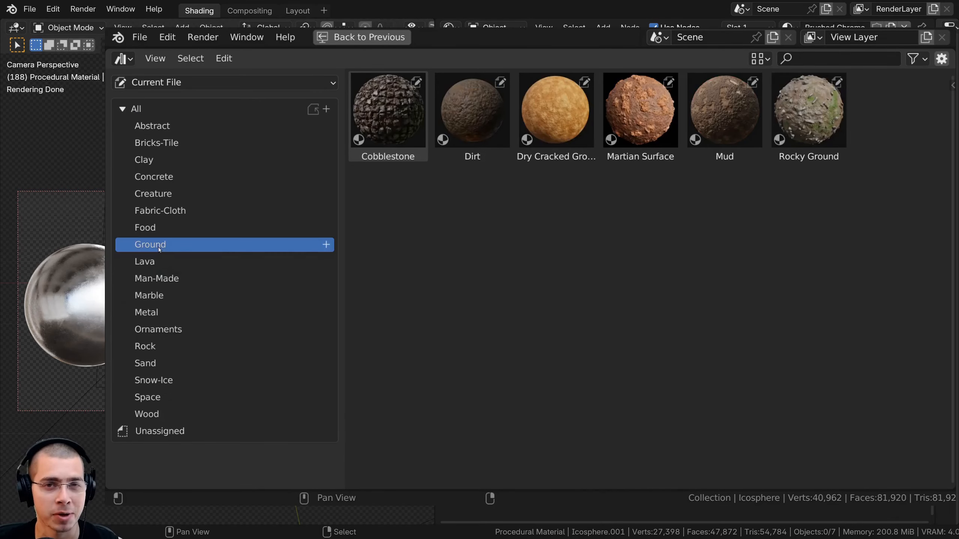
pyautogui.click(206, 128)
pyautogui.click(186, 228)
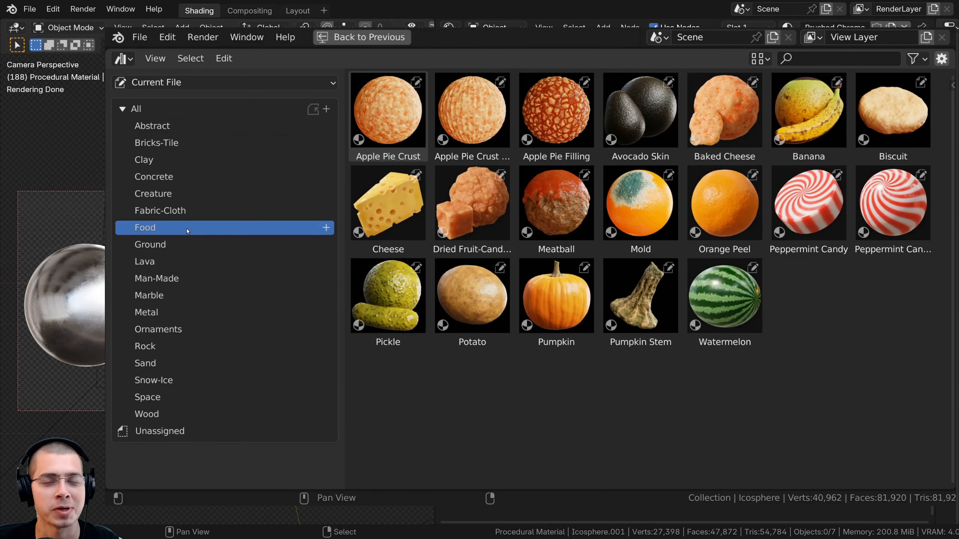
pyautogui.click(179, 412)
pyautogui.click(183, 333)
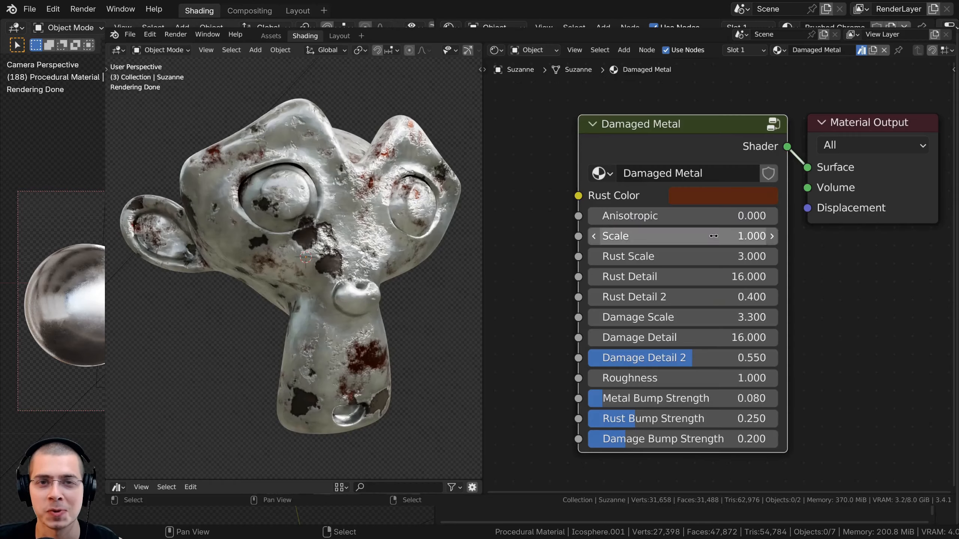
# Adjust the Scale and Damage Scale of Suzanne's Damaged Metal material
pyautogui.moveTo(680, 236)
pyautogui.mouseDown()
pyautogui.moveTo(706, 236)
pyautogui.moveTo(659, 236)
pyautogui.mouseUp()
pyautogui.moveTo(675, 317); pyautogui.dragTo(615, 317)
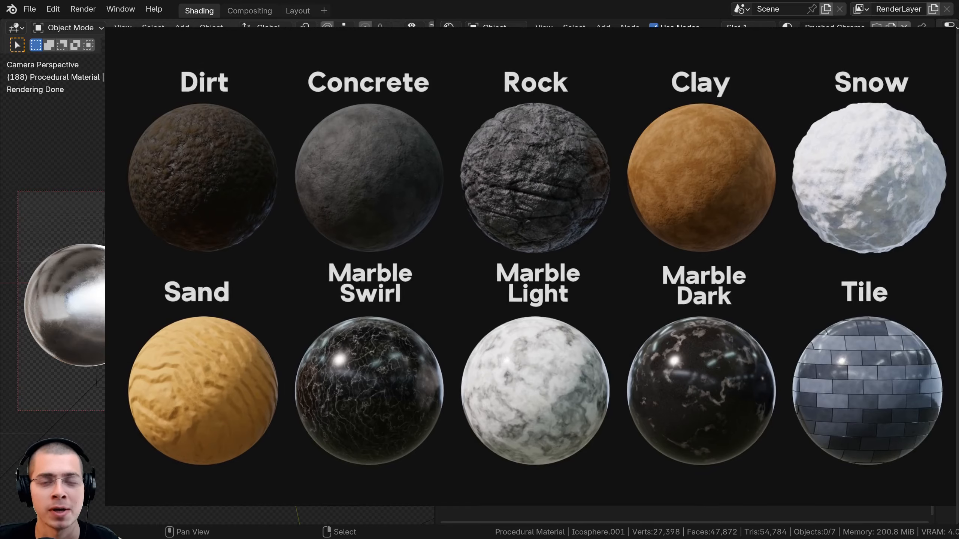